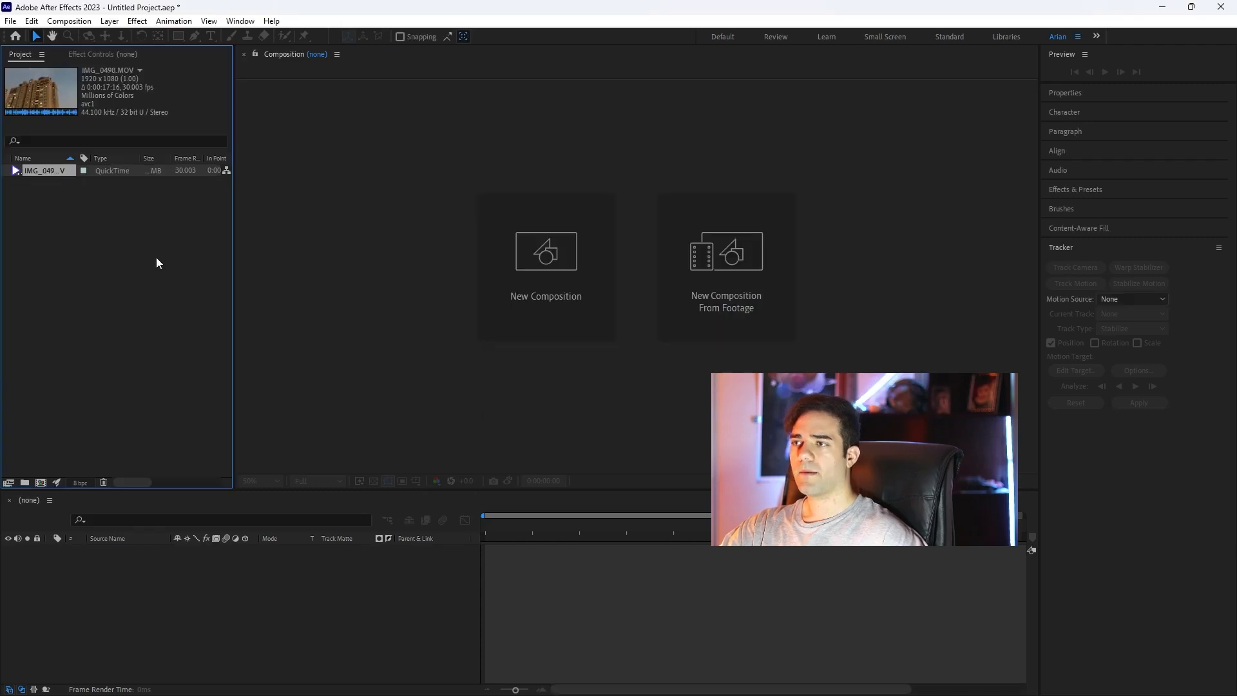
Create a composition from the IMG_0498.MOV footage and return the playhead to the start.
{"action": "left_click_drag", "start_coordinate": [226, 576], "coordinate": [254, 586]}
{"action": "left_click", "coordinate": [503, 526]}
{"action": "left_click_drag", "start_coordinate": [505, 528], "coordinate": [462, 532]}
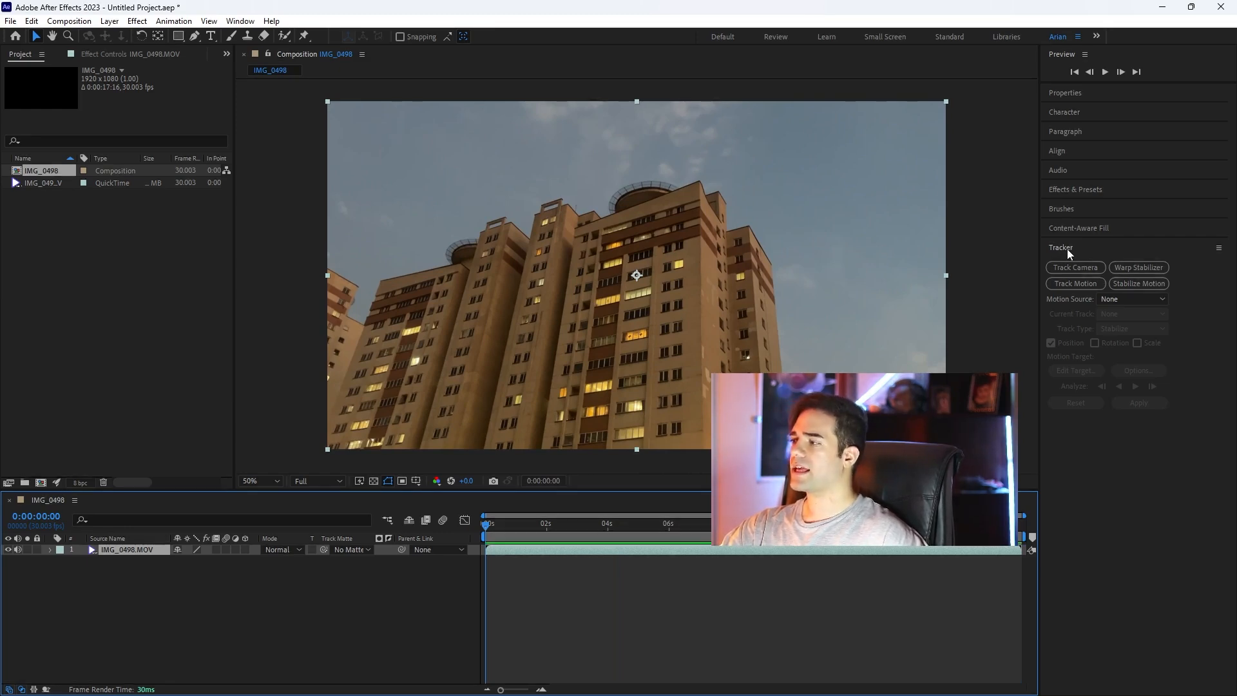
Run 3D camera tracking on the IMG_0498.MOV layer.
{"action": "left_click", "coordinate": [249, 21]}
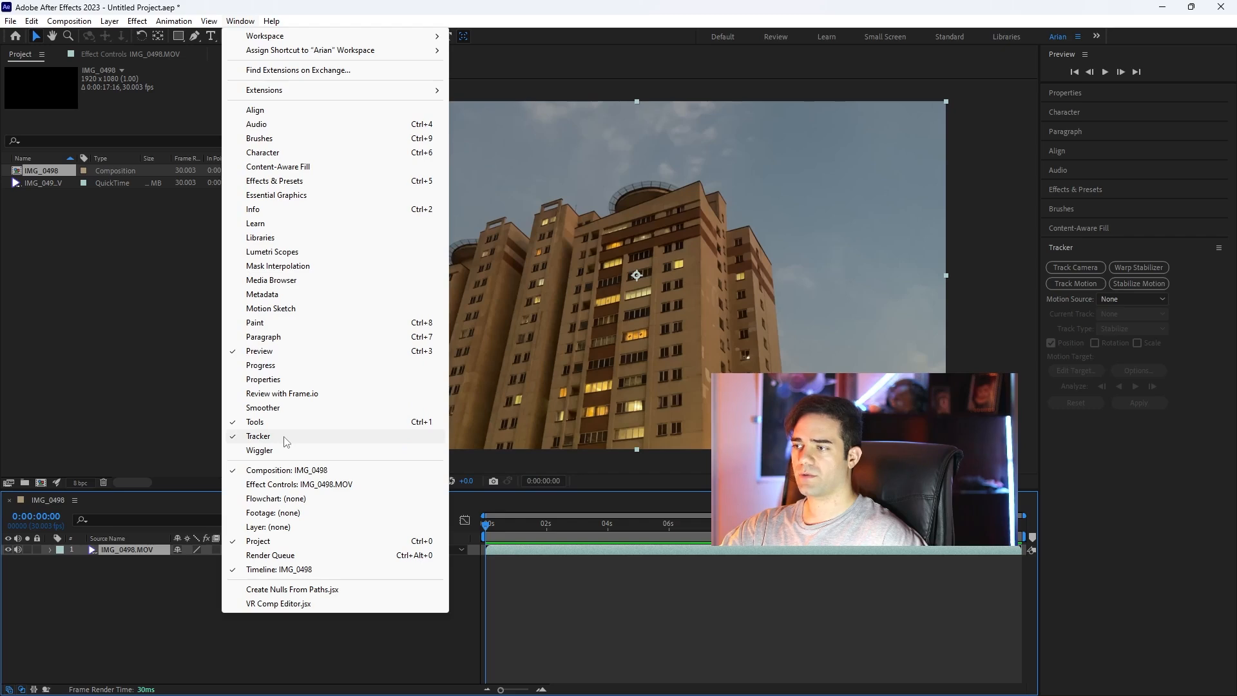
{"action": "left_click", "coordinate": [1211, 442]}
{"action": "left_click", "coordinate": [1076, 267]}
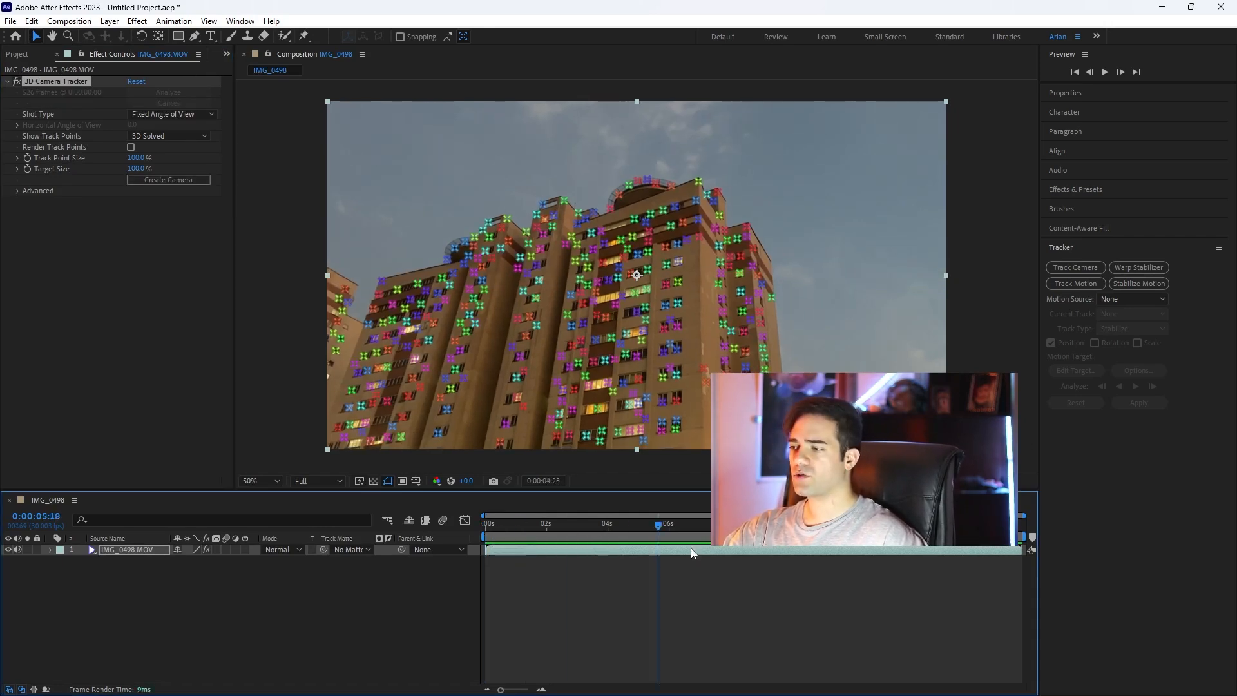
At 0:00:05:08, select the cluster of track points on the building's front facade and create a solid and camera from them.
{"action": "left_click_drag", "start_coordinate": [692, 549], "coordinate": [648, 553]}
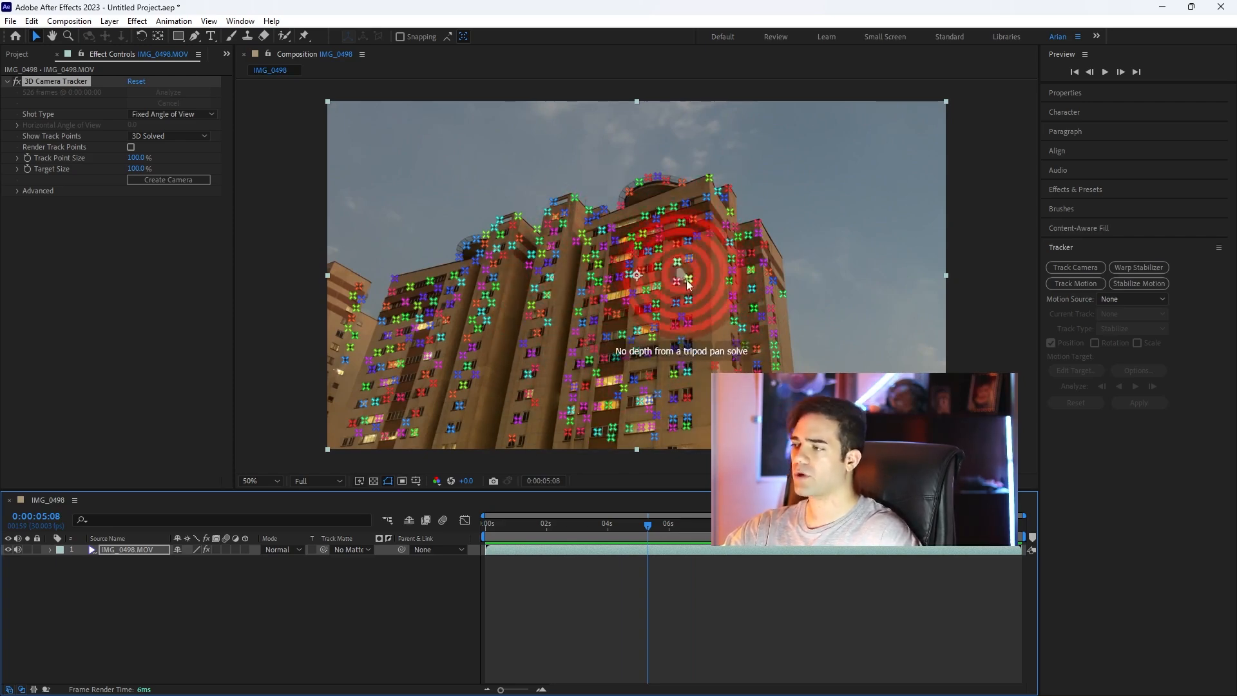
{"action": "key", "text": "l"}
{"action": "mouse_move", "coordinate": [702, 286]}
{"action": "left_mouse_down"}
{"action": "mouse_move", "coordinate": [634, 343]}
{"action": "mouse_move", "coordinate": [578, 290]}
{"action": "mouse_move", "coordinate": [606, 249]}
{"action": "mouse_move", "coordinate": [680, 240]}
{"action": "left_mouse_up"}
{"action": "key", "text": "l"}
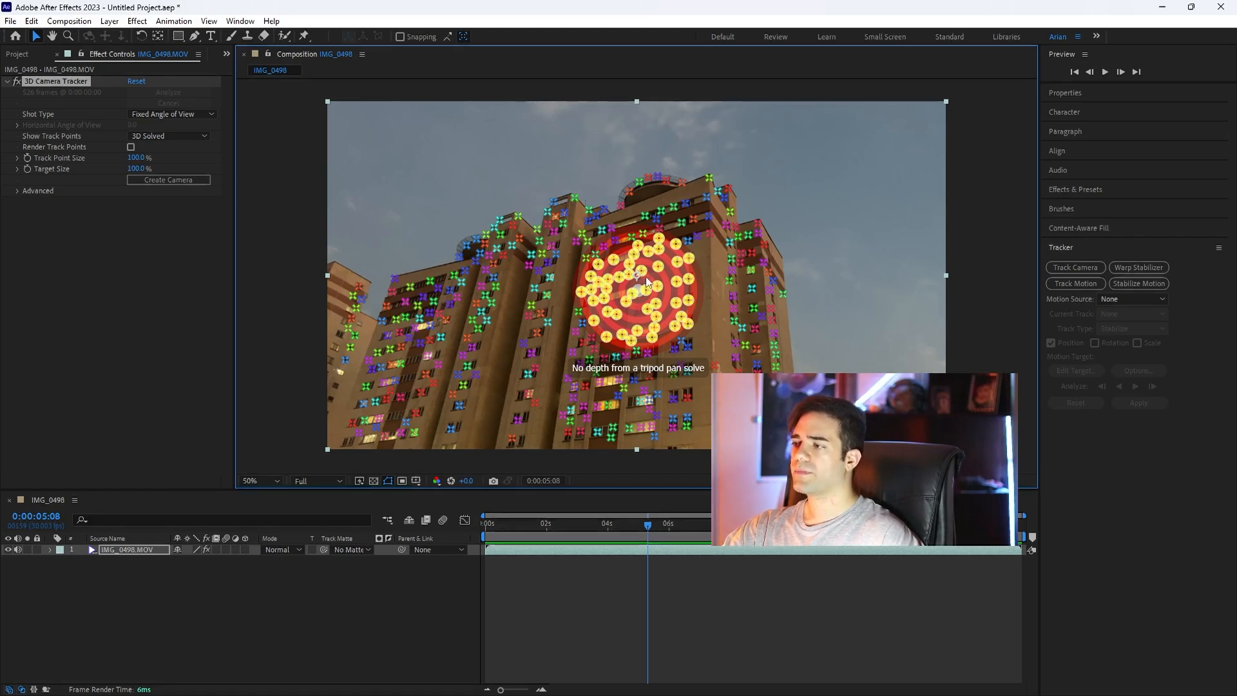
{"action": "right_click", "coordinate": [646, 277]}
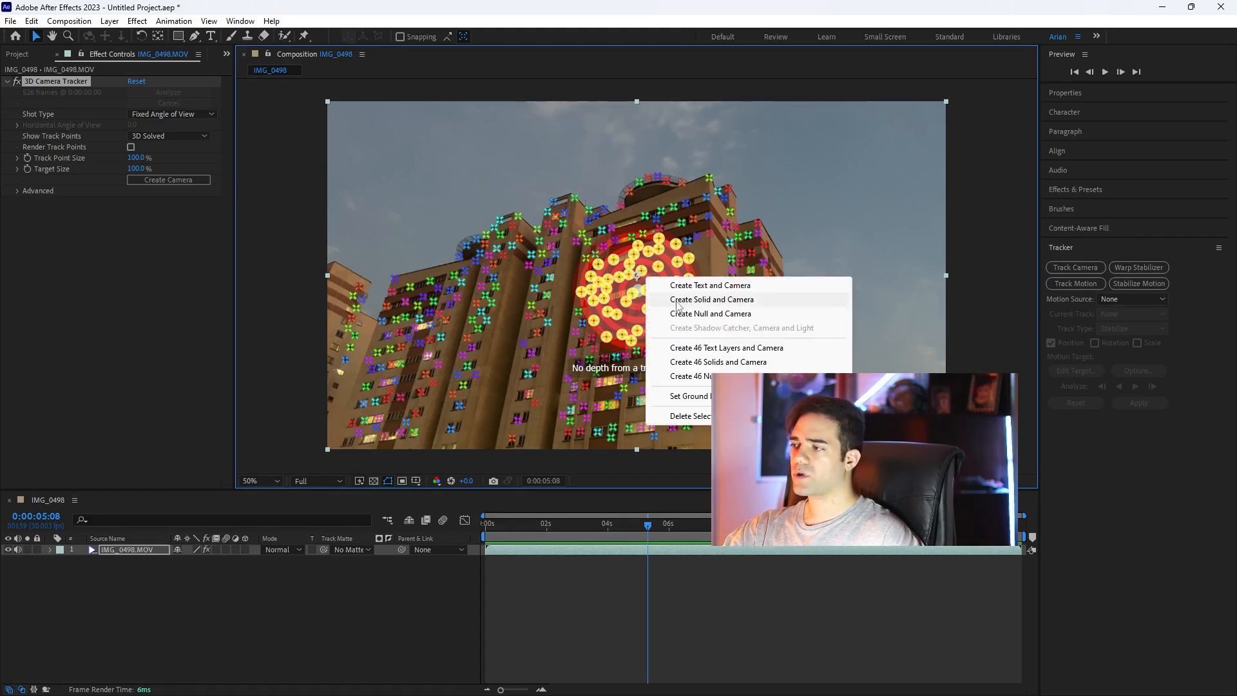
{"action": "left_click", "coordinate": [733, 300]}
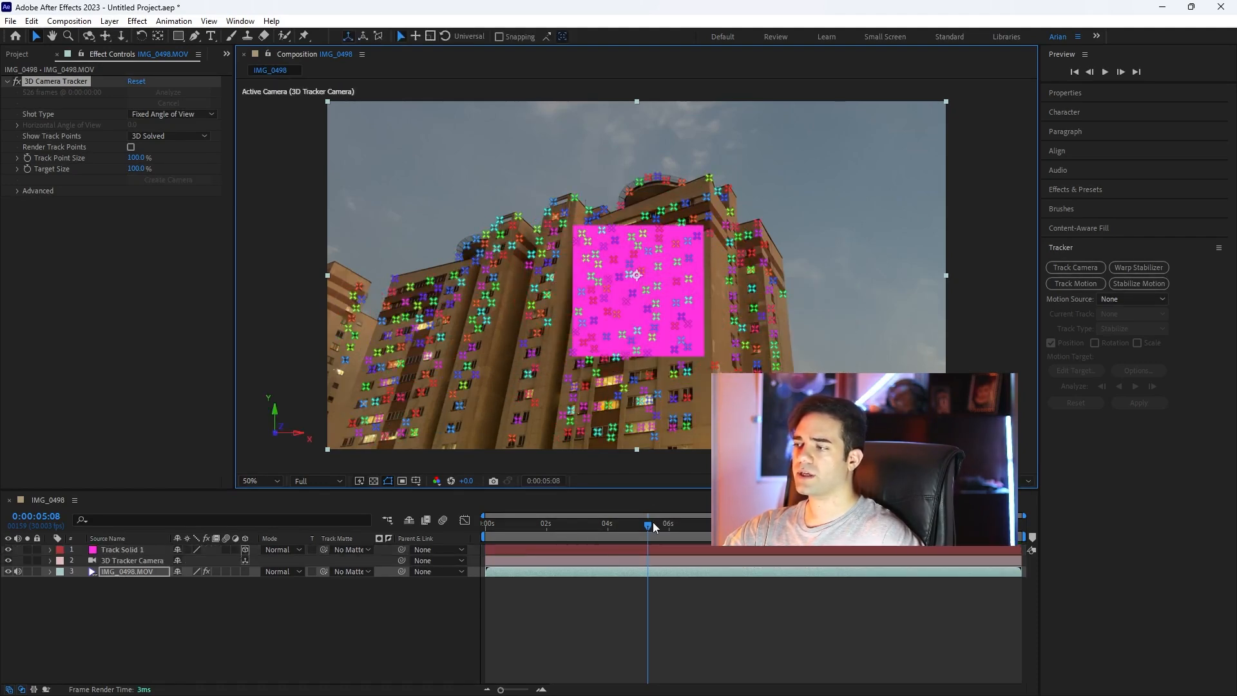
Scrub through the composition to check how well the track solid sticks to the building, ending back at the first frame.
{"action": "left_click_drag", "start_coordinate": [651, 524], "coordinate": [786, 525]}
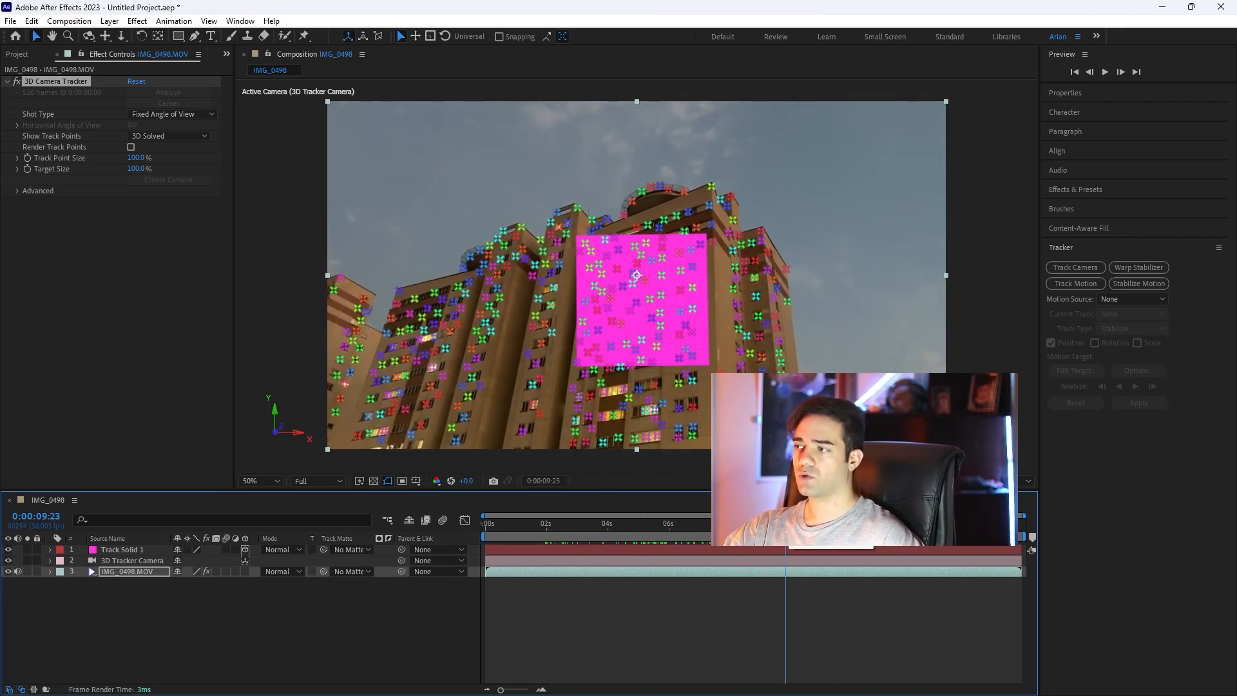
{"action": "left_click_drag", "start_coordinate": [785, 526], "coordinate": [95, 597]}
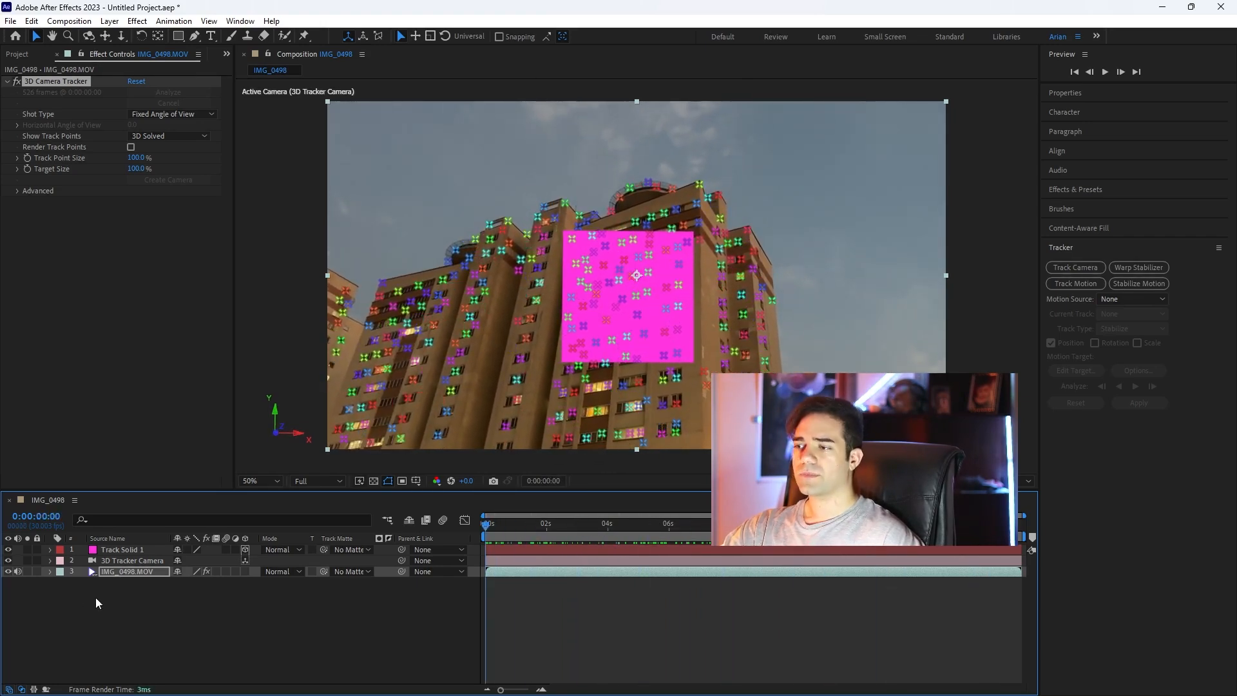
{"action": "left_click", "coordinate": [95, 597]}
Select the footage, camera and solid layers, review the Export Composition Data to JSON script's options, and close its dialog.
{"action": "left_click", "coordinate": [133, 572]}
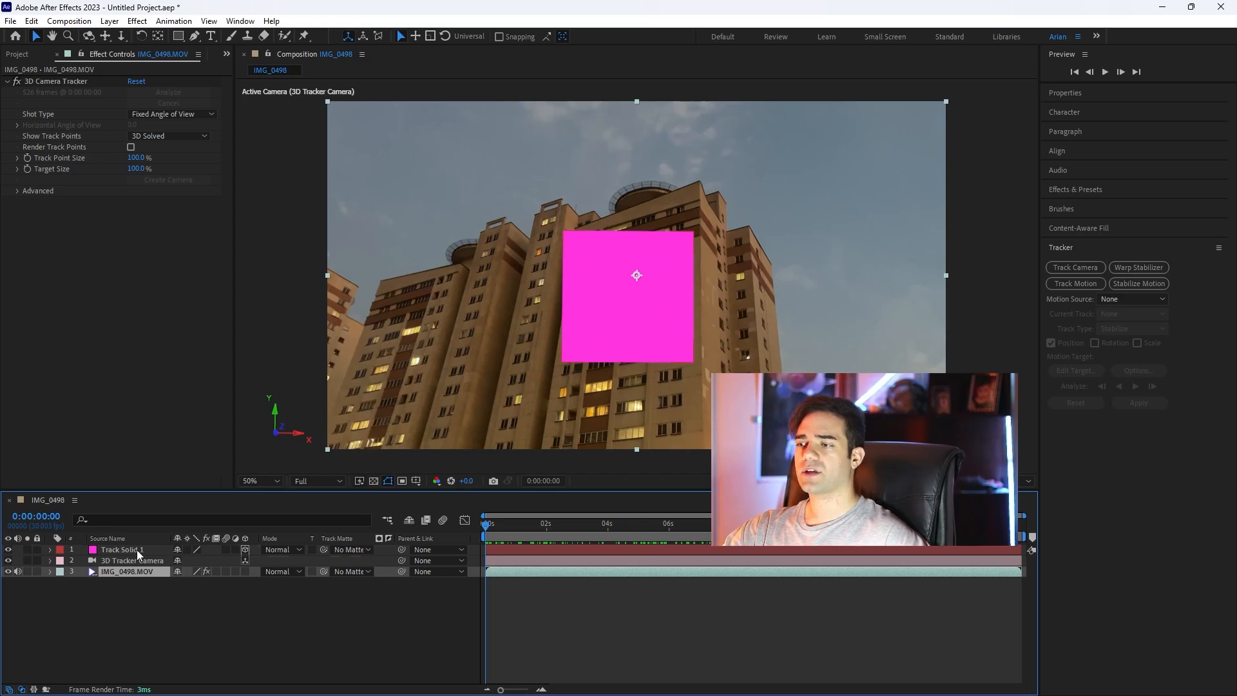
{"action": "left_click", "coordinate": [137, 550], "text": "shift"}
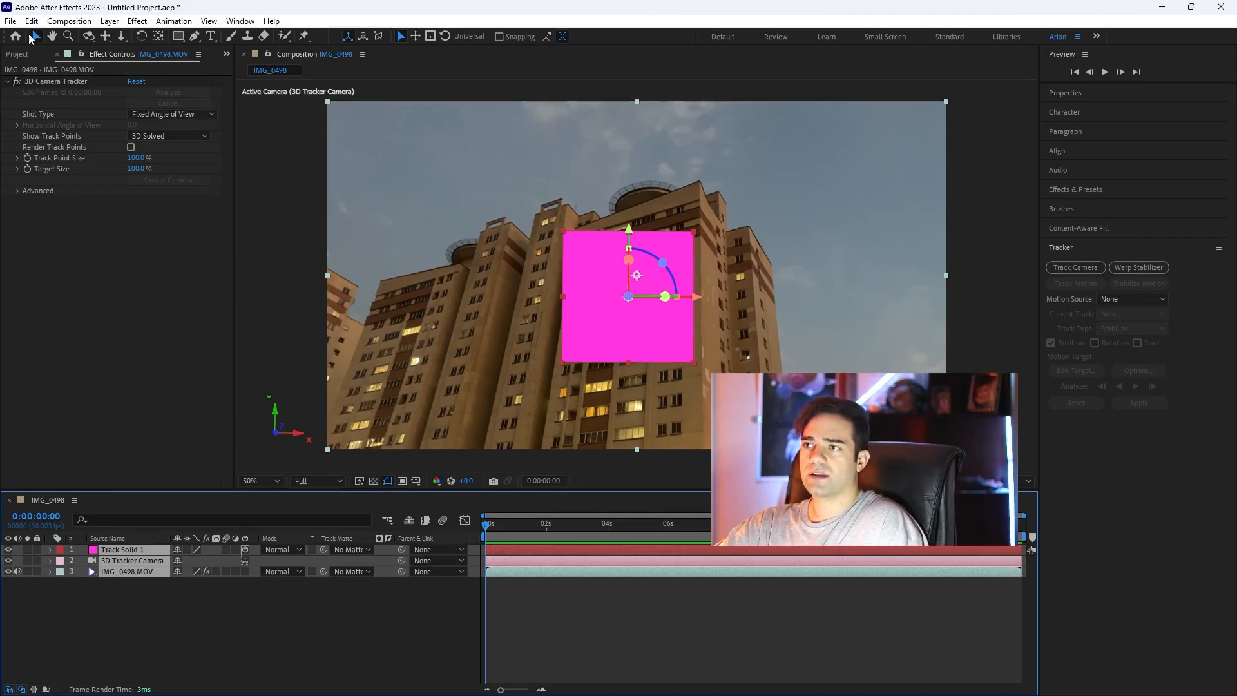
{"action": "left_click", "coordinate": [11, 22]}
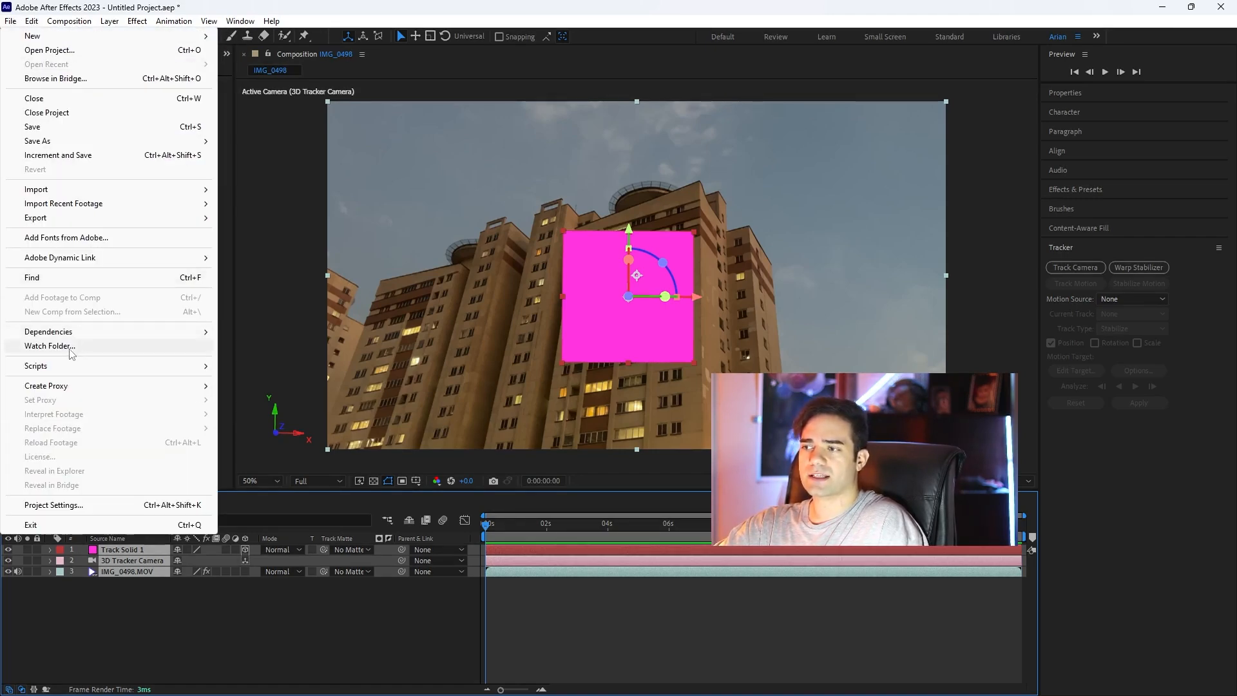
{"action": "mouse_move", "coordinate": [38, 372]}
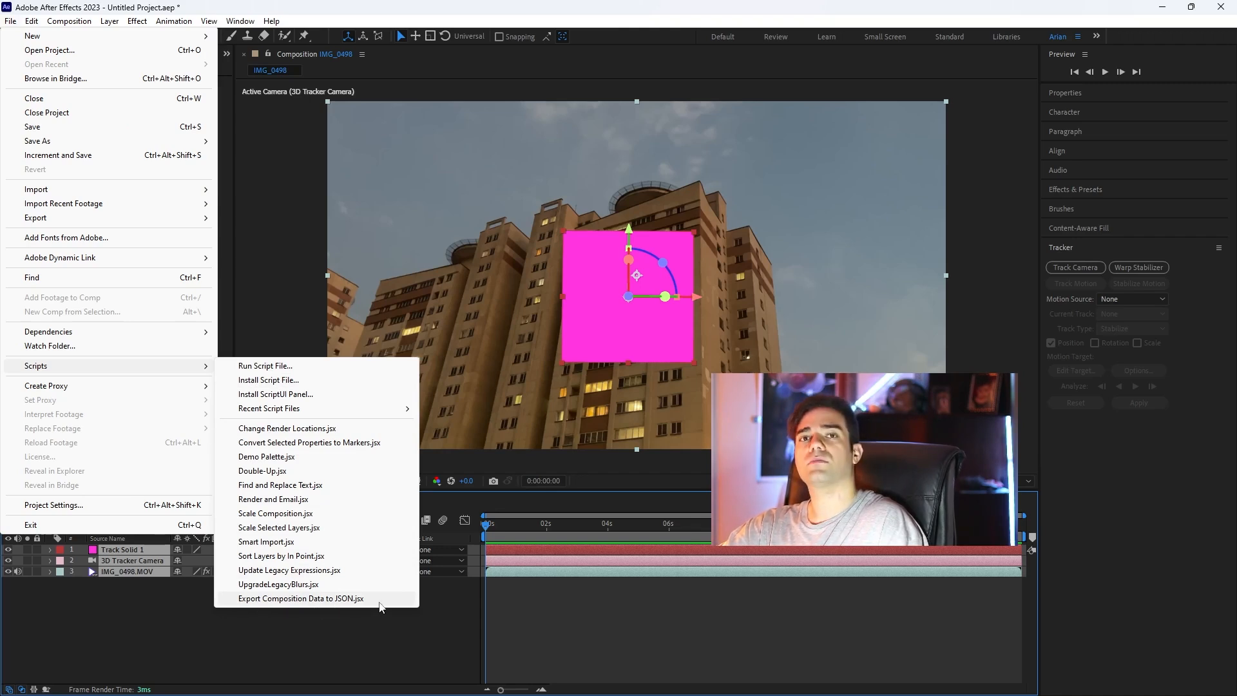
{"action": "left_click", "coordinate": [350, 601]}
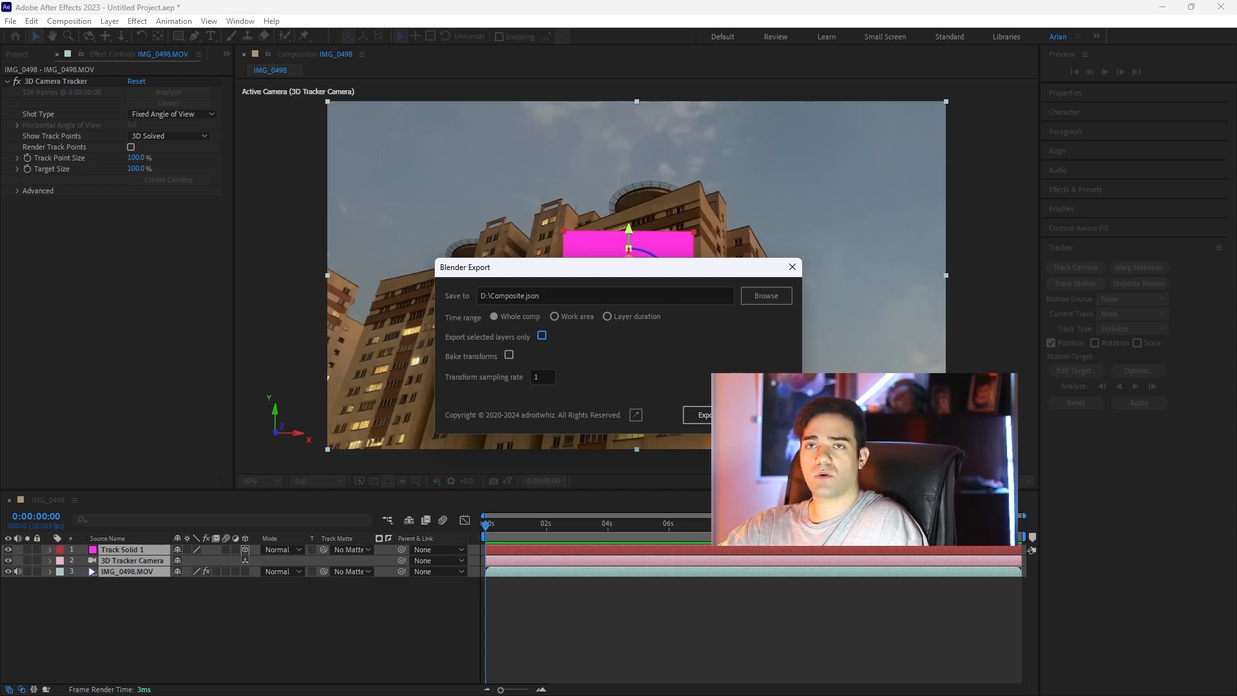
{"action": "left_click", "coordinate": [766, 416]}
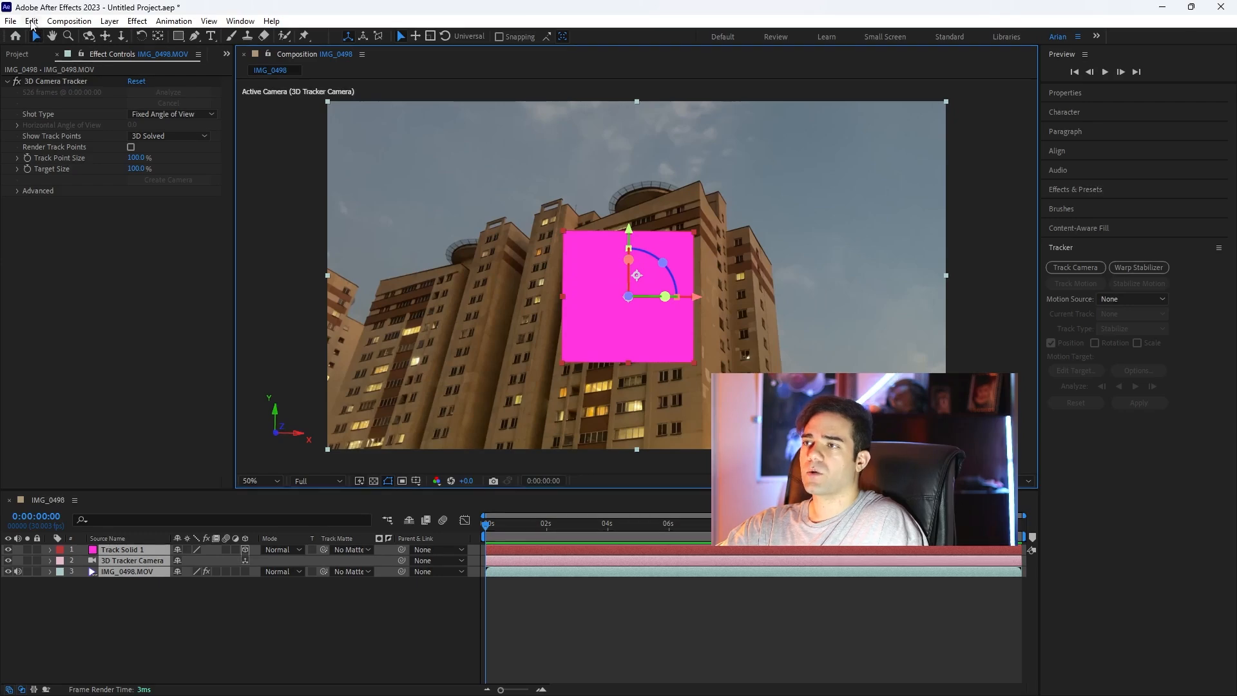
Check the Scripting & Expressions preferences for script file writing and network access, leaving without changes.
{"action": "left_click", "coordinate": [30, 21]}
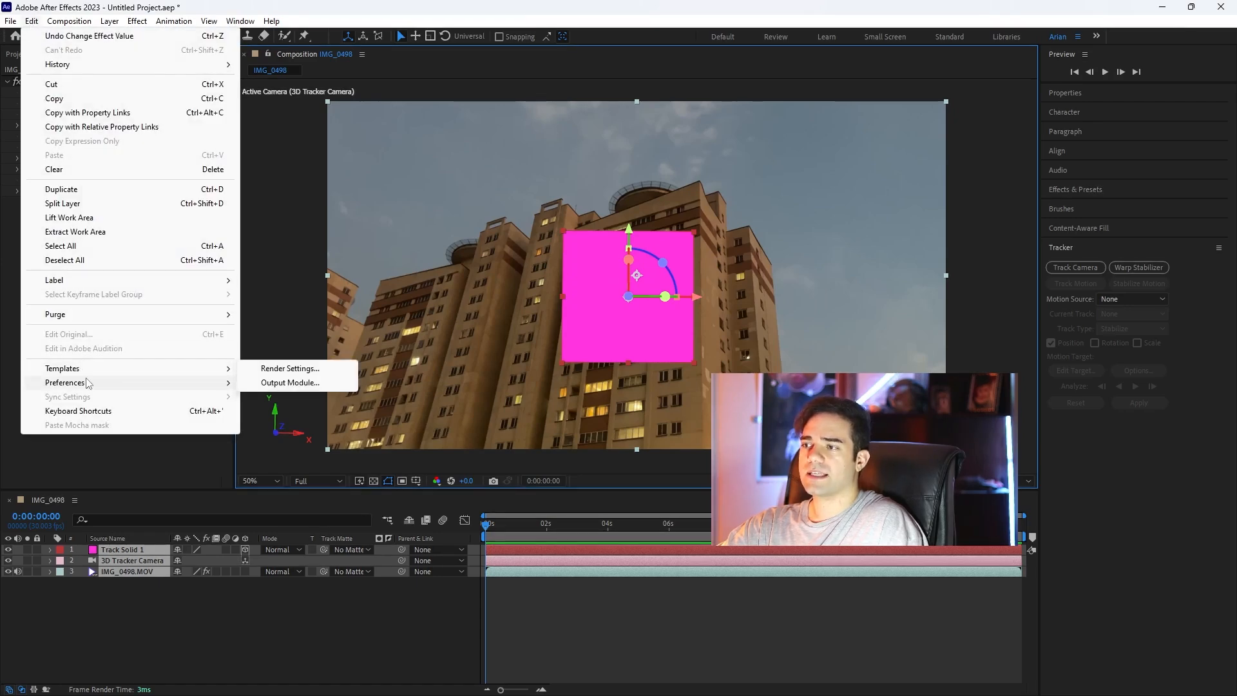
{"action": "mouse_move", "coordinate": [70, 385]}
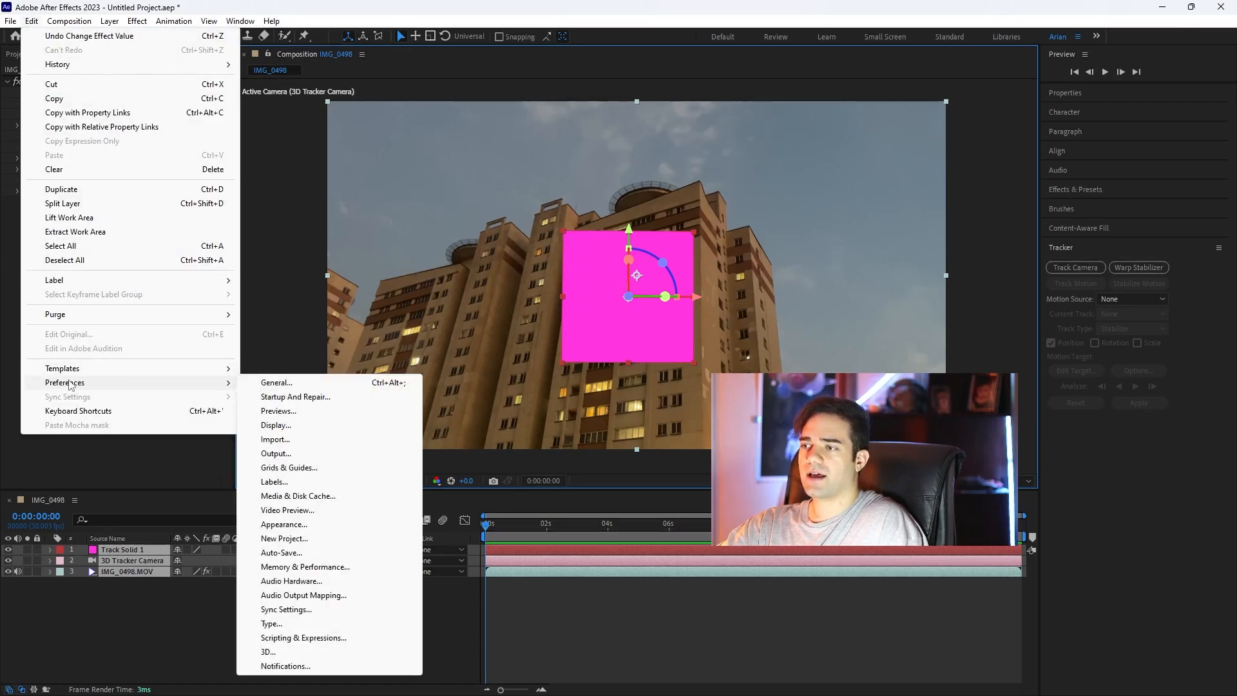
{"action": "left_click", "coordinate": [282, 639]}
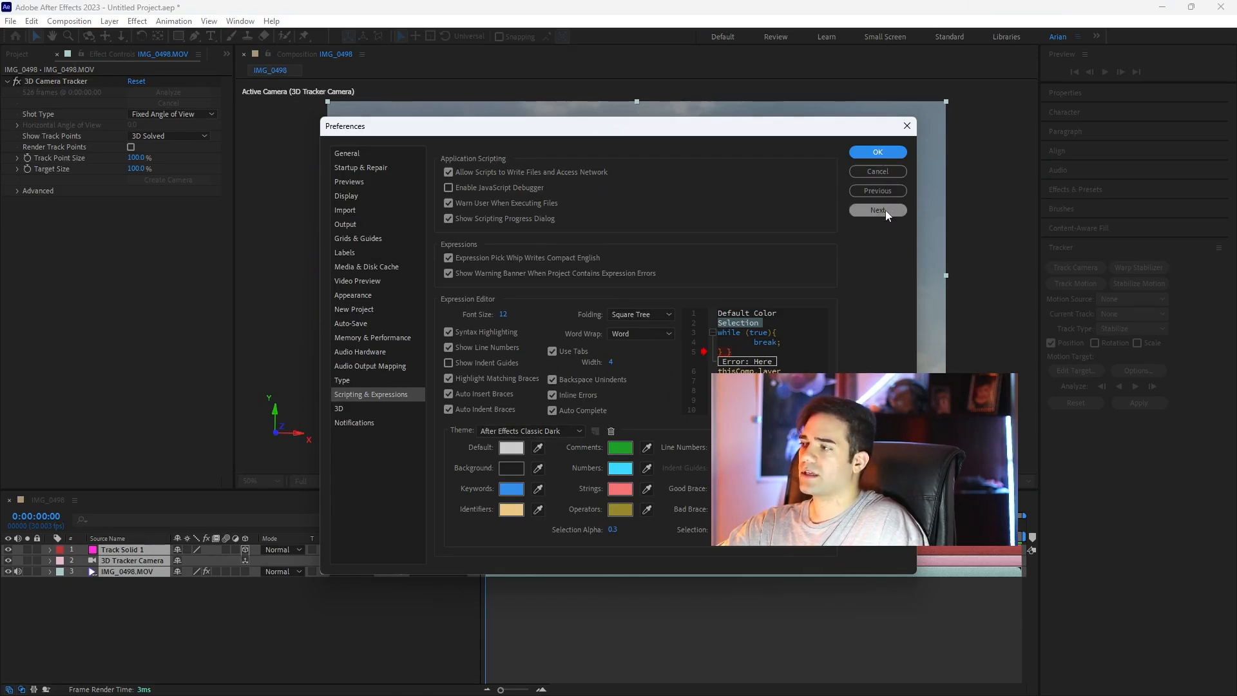
{"action": "left_click", "coordinate": [884, 173]}
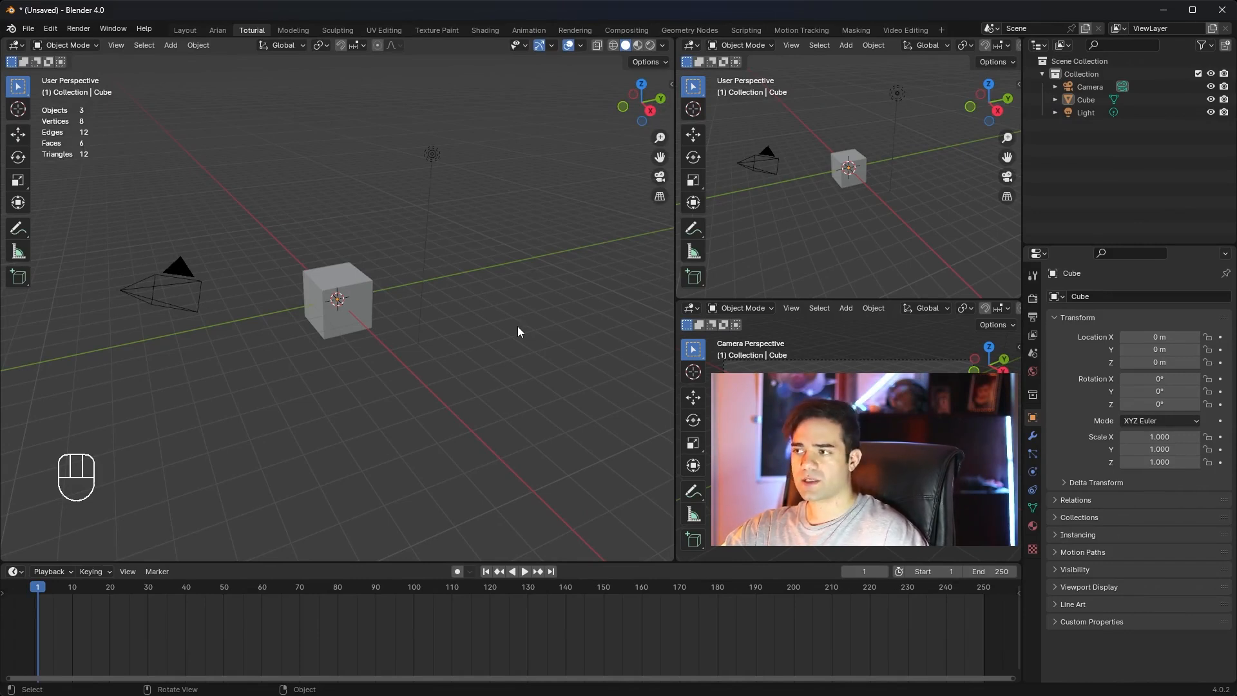
Switch to Blender and set the scene's output frame rate to 30 fps.
{"action": "left_click", "coordinate": [28, 28]}
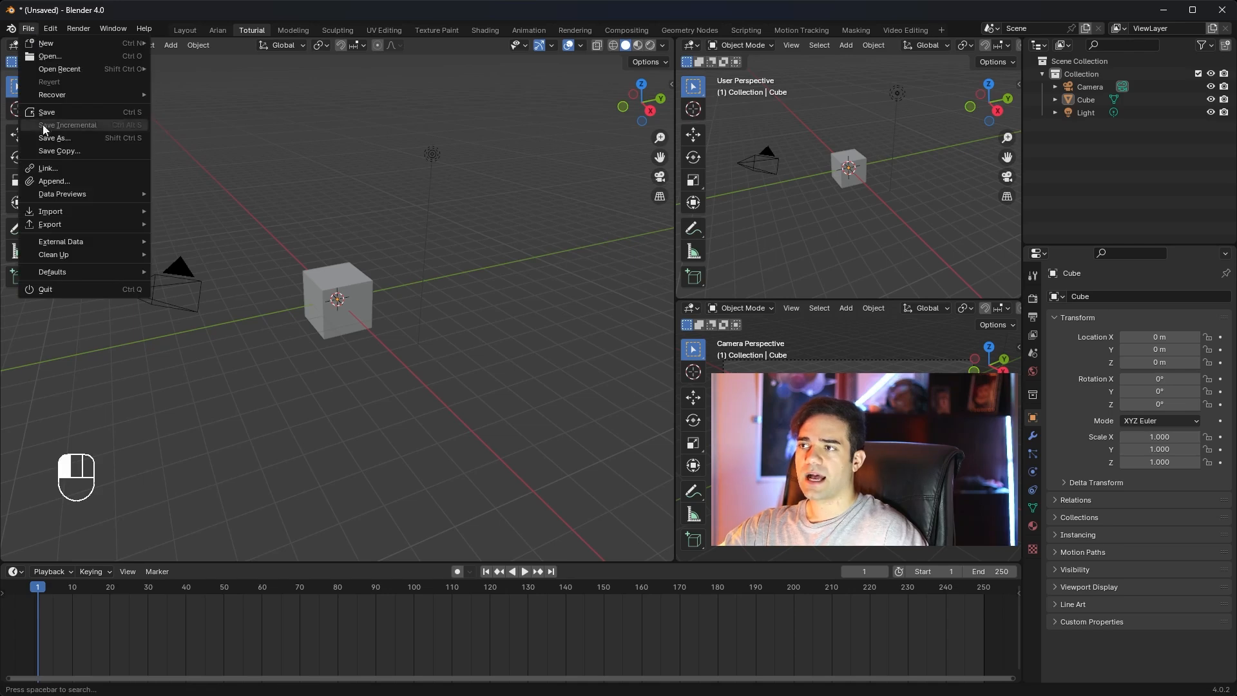
{"action": "mouse_move", "coordinate": [63, 214]}
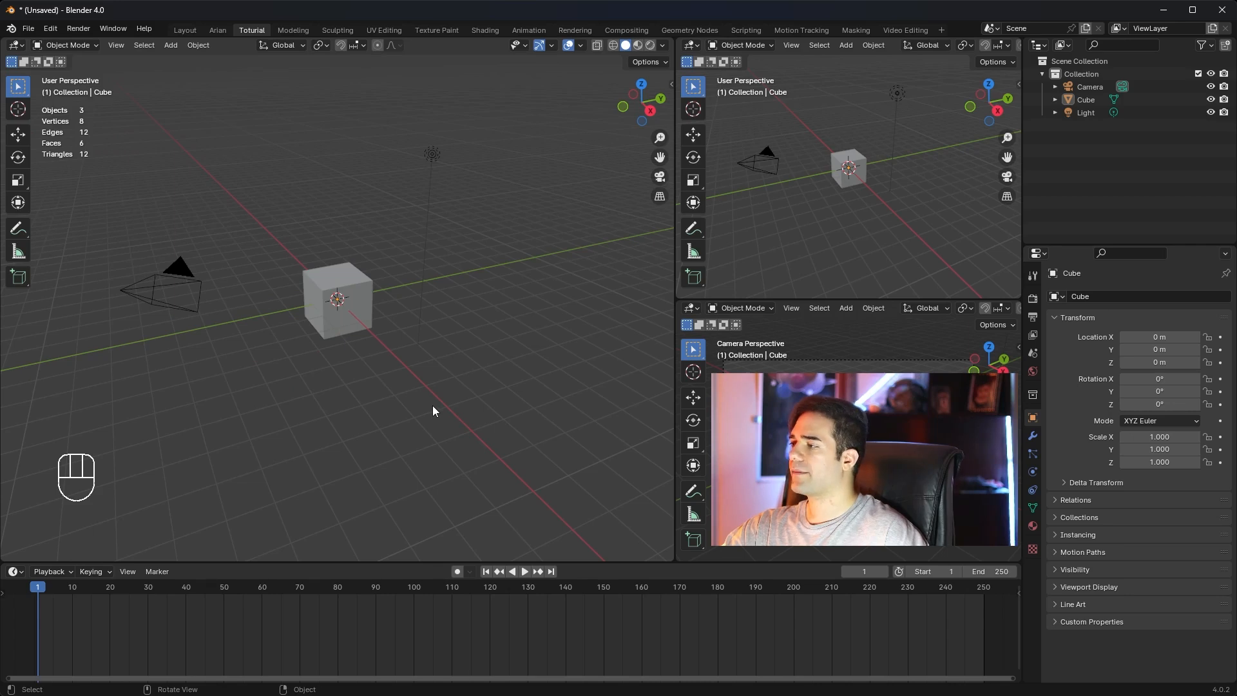
{"action": "left_click", "coordinate": [1033, 300]}
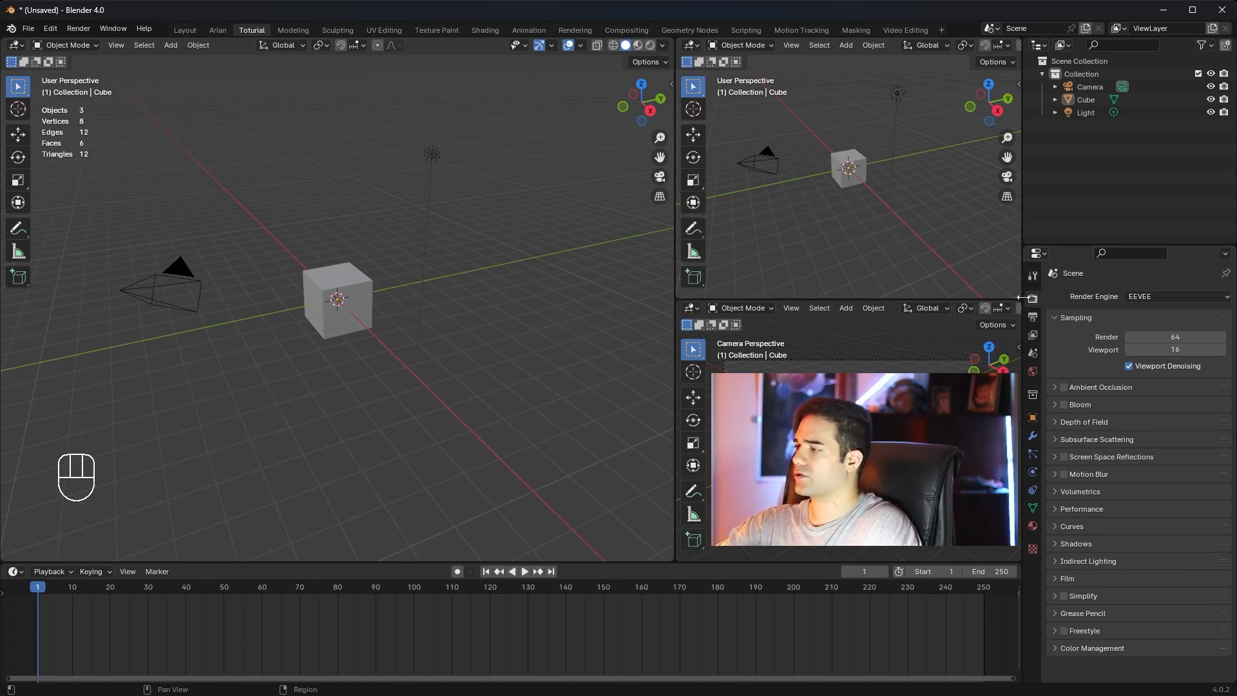
{"action": "left_click", "coordinate": [1034, 317]}
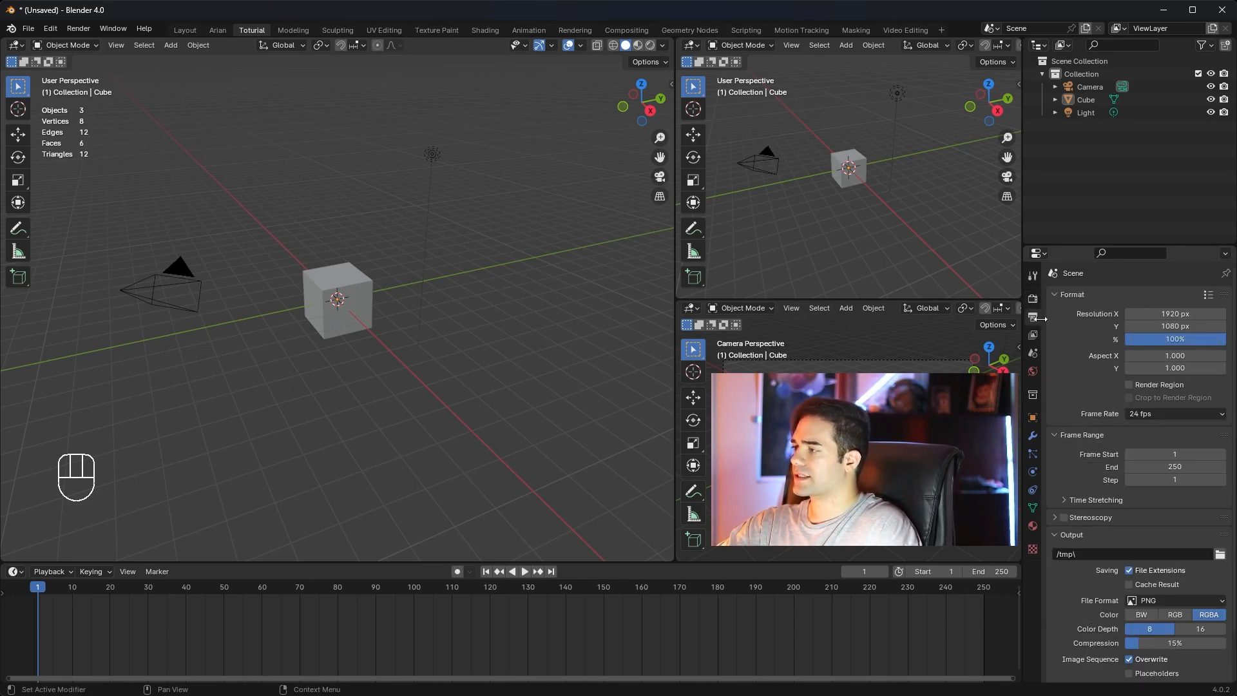
{"action": "left_click", "coordinate": [1159, 415]}
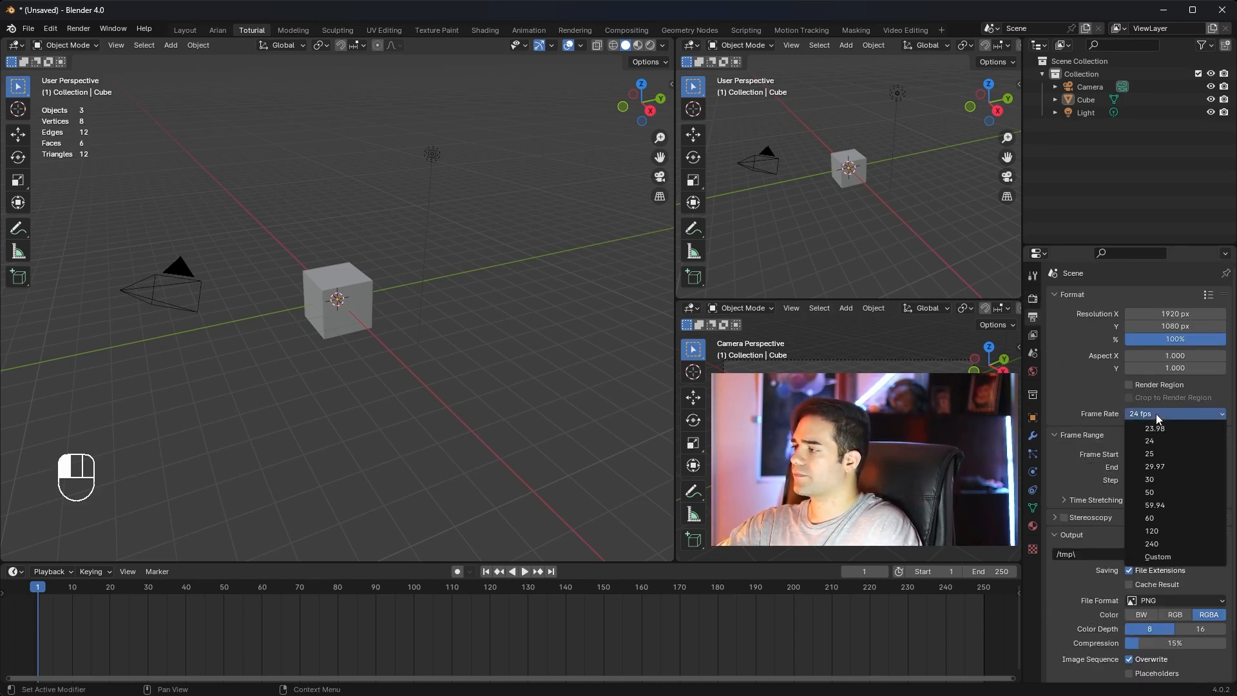
{"action": "left_click", "coordinate": [1153, 481]}
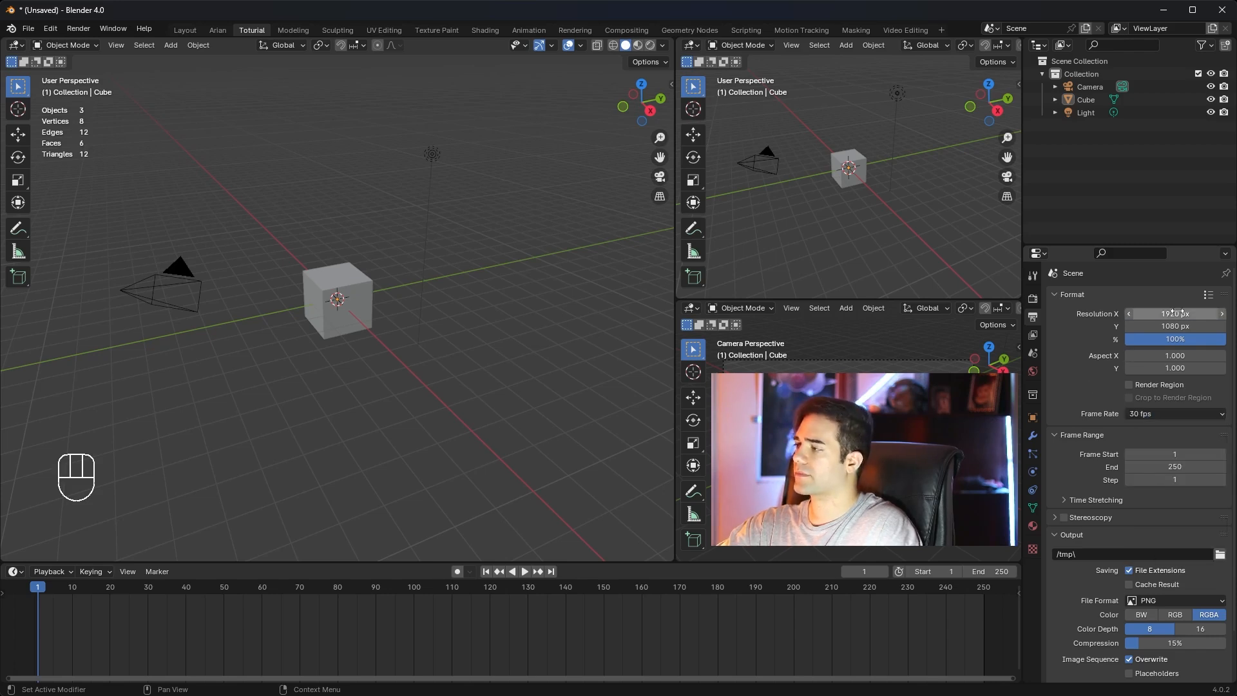
Import the After Effects composition data from cm.json on the E: drive.
{"action": "left_click", "coordinate": [25, 29]}
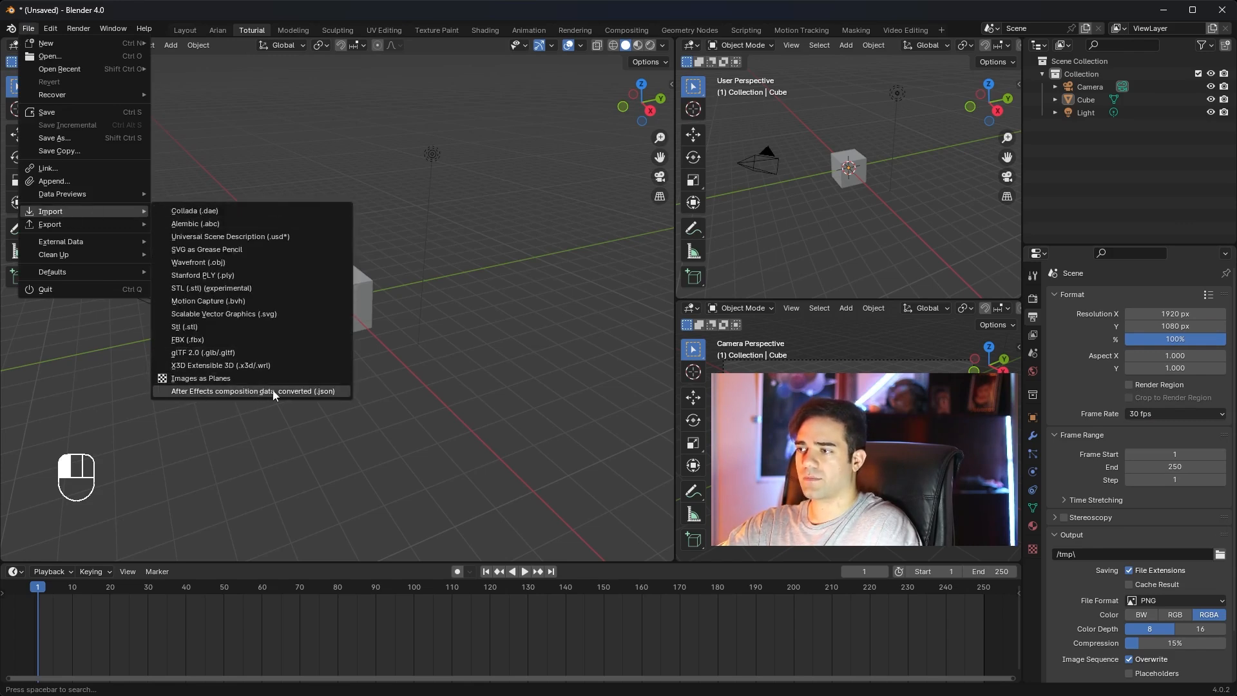
{"action": "left_click", "coordinate": [295, 393]}
{"action": "left_click", "coordinate": [516, 416]}
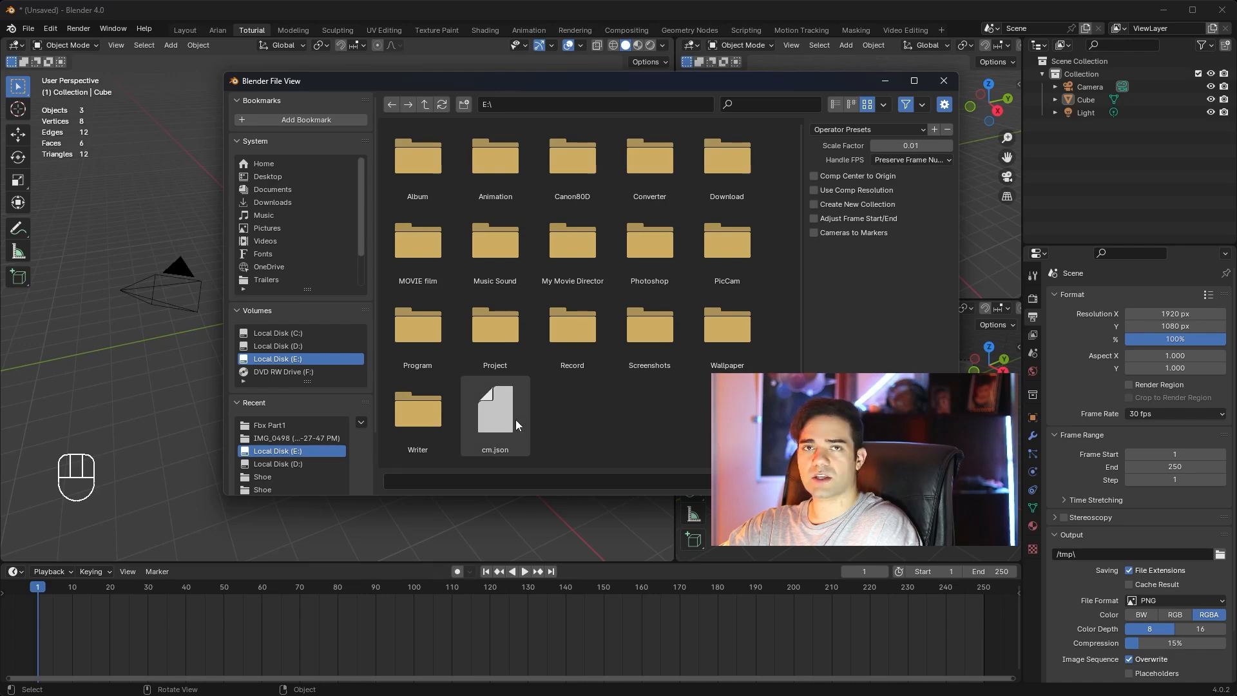
{"action": "double_click", "coordinate": [516, 419]}
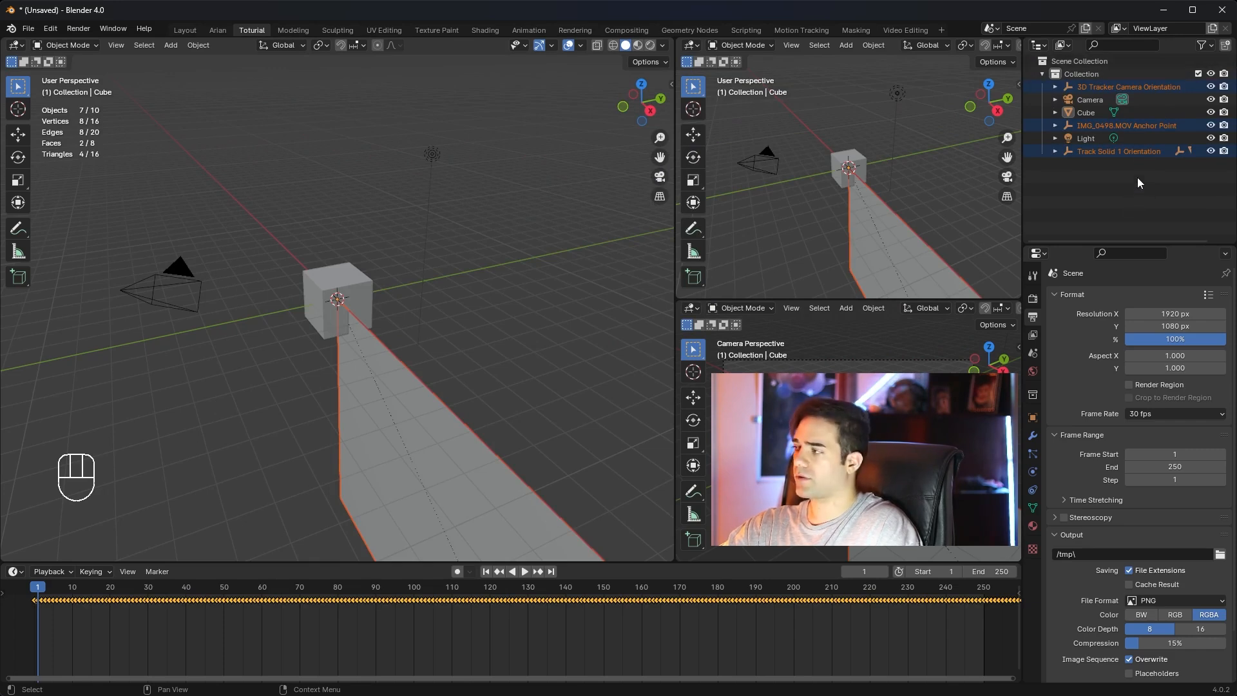
Move the imported tracker camera, footage and track solid objects into a new collection named Building.
{"action": "key", "text": "m"}
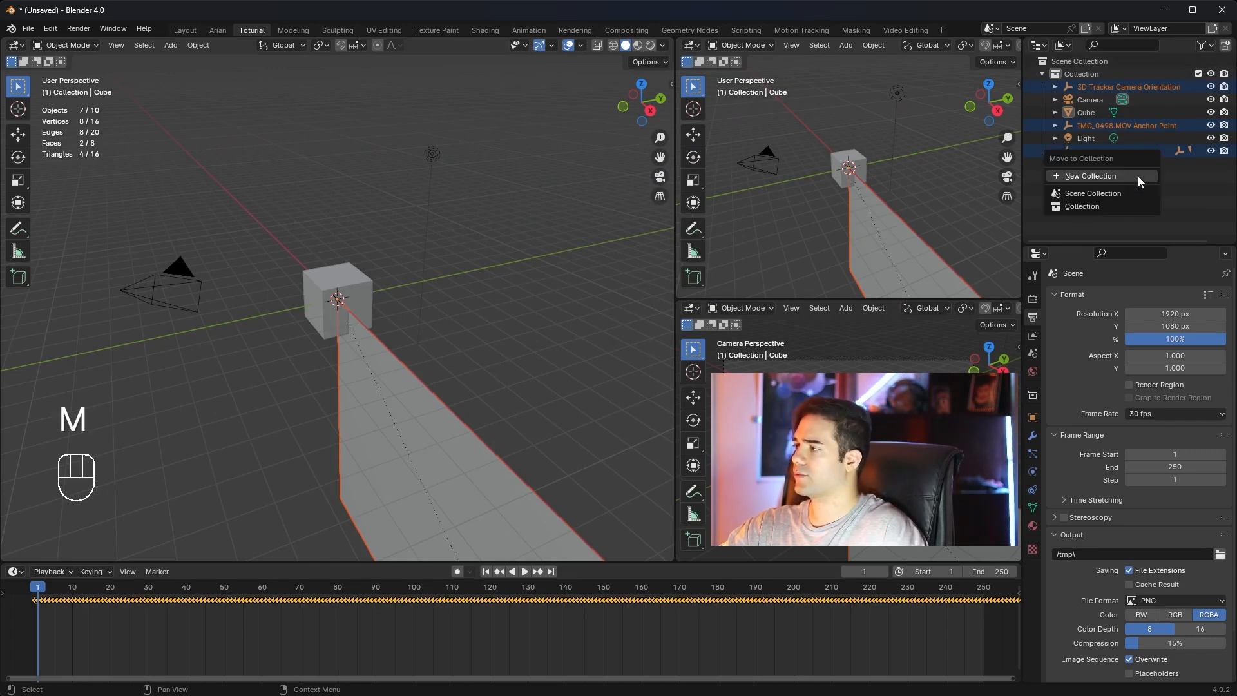
{"action": "left_click", "coordinate": [1138, 176]}
{"action": "type", "text": "B"}
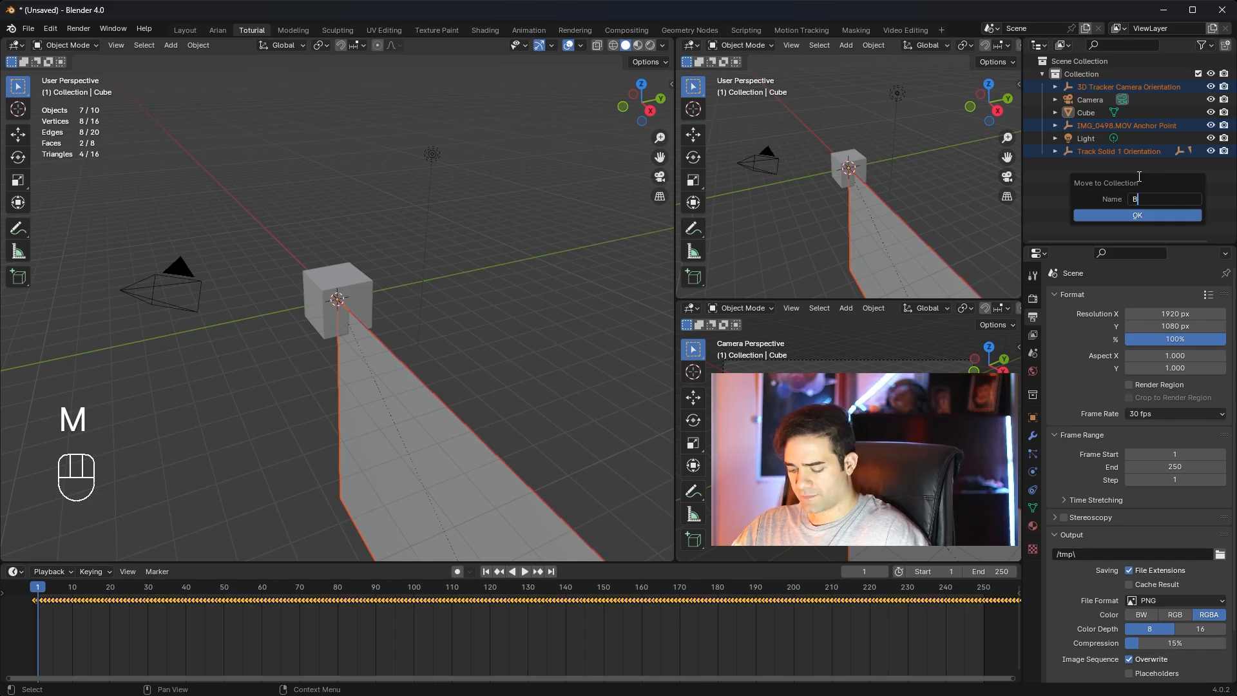
{"action": "type", "text": "uilding"}
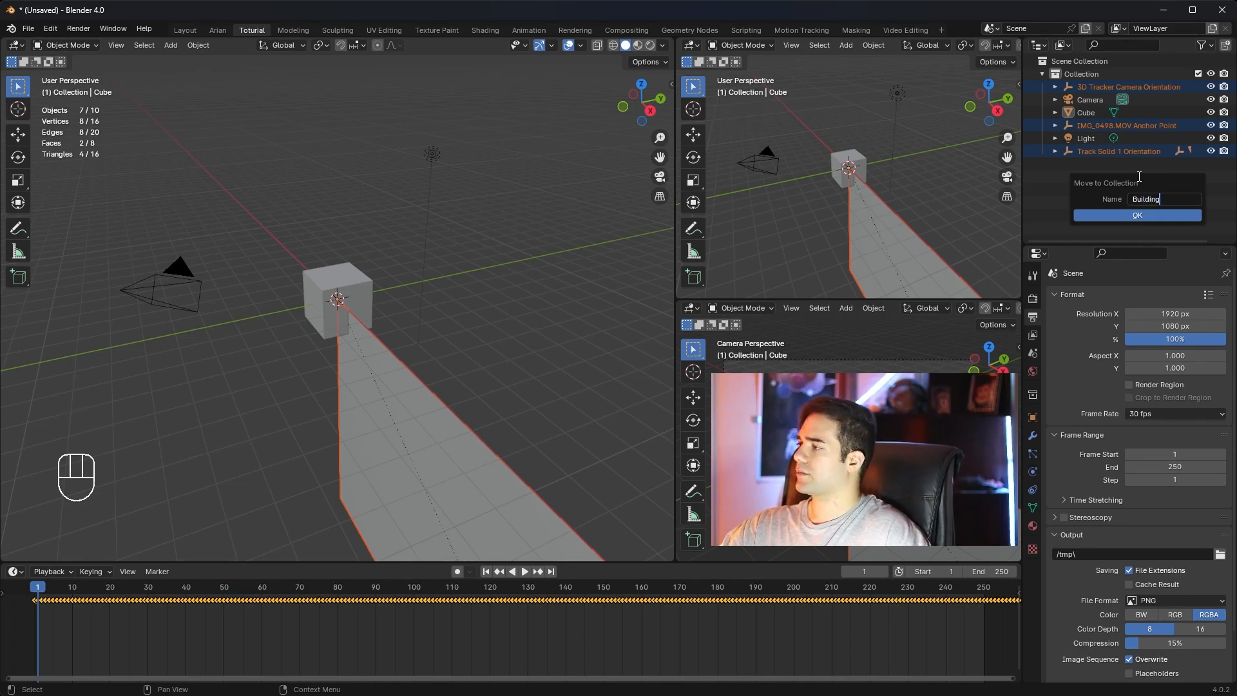
{"action": "left_click", "coordinate": [1152, 217]}
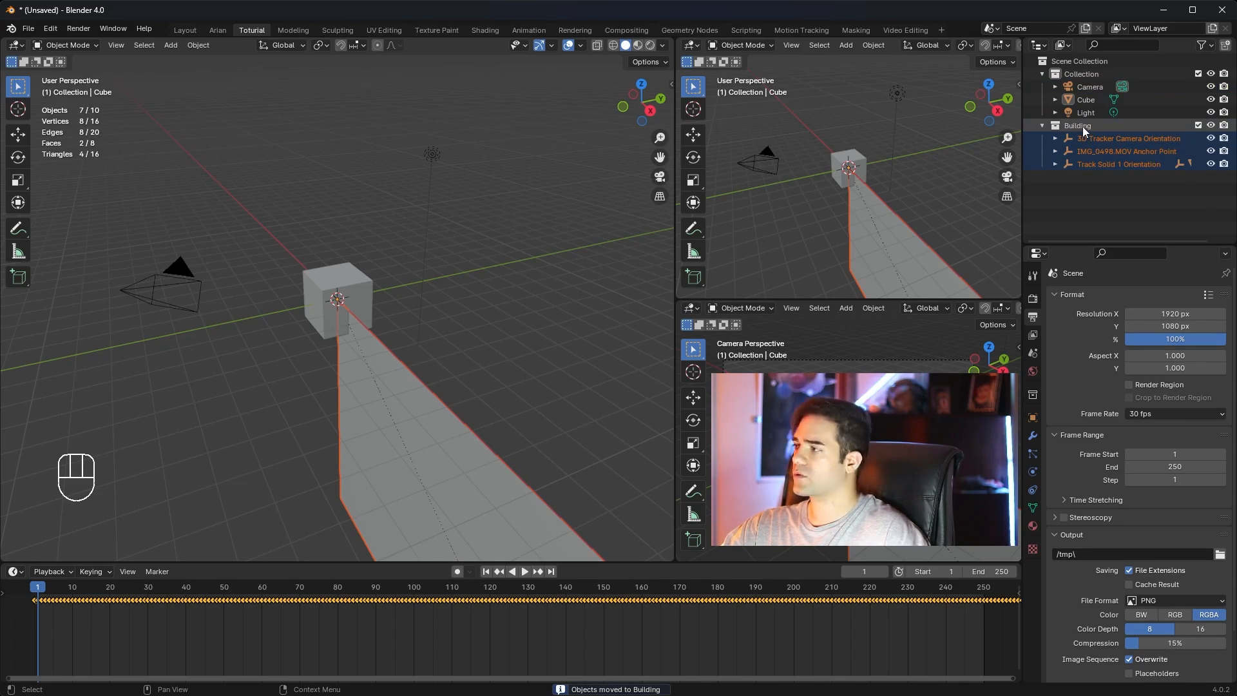
Delete the default Camera object from the original collection.
{"action": "left_click", "coordinate": [1112, 186]}
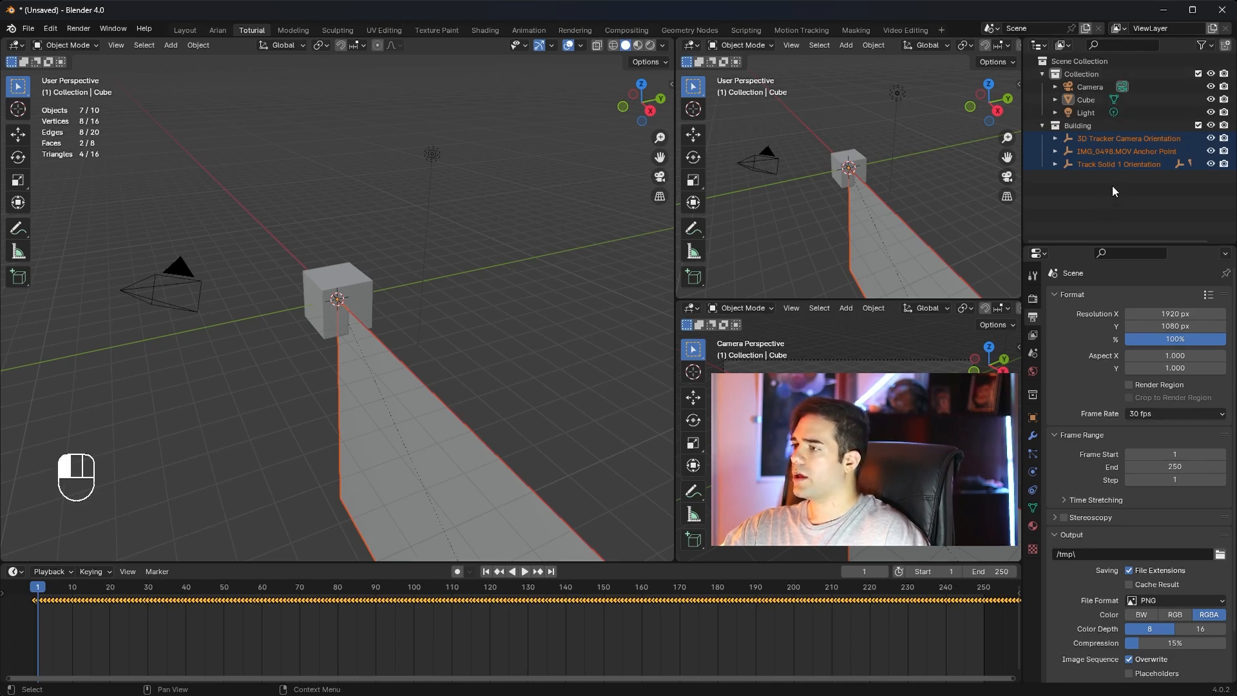
{"action": "left_click", "coordinate": [1091, 87]}
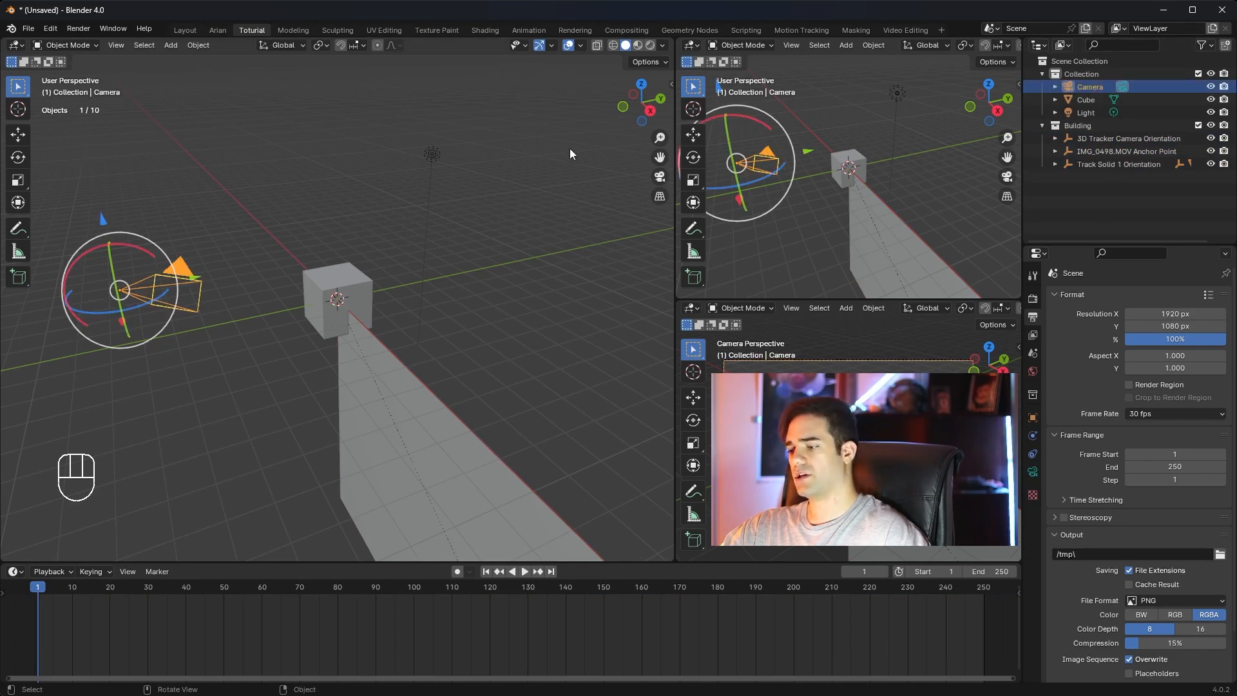
{"action": "key", "text": "Delete"}
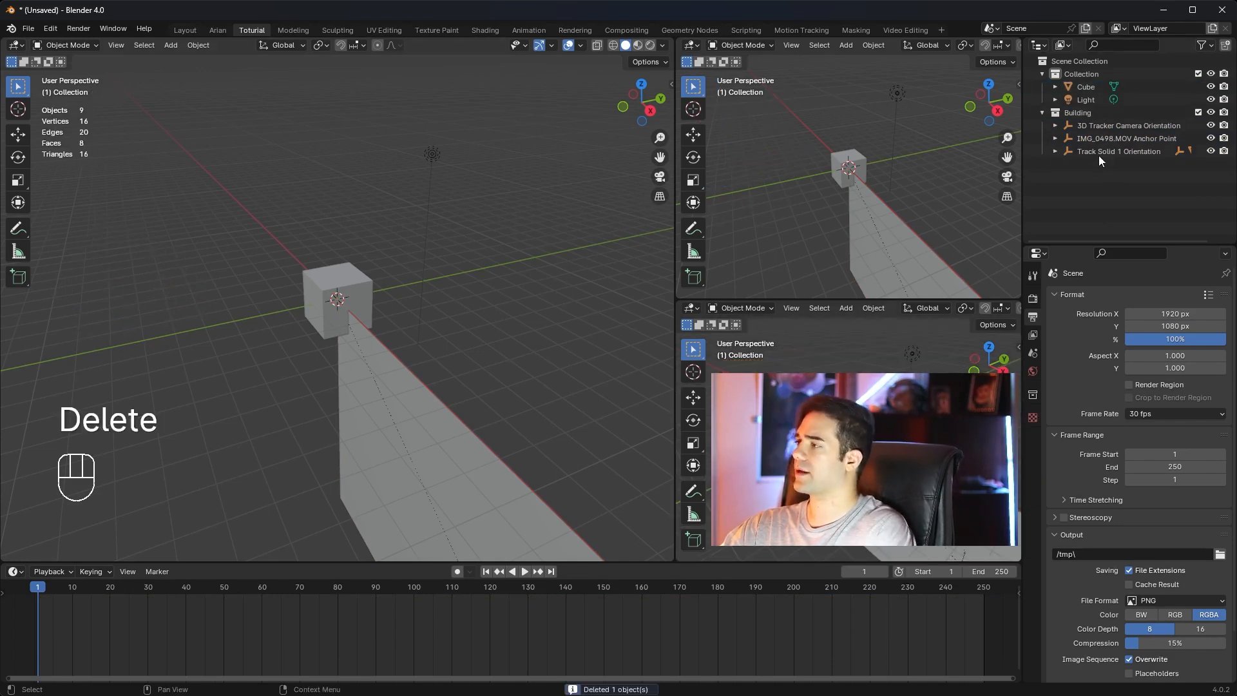
View the scene through the tracker camera and delete the imported IMG_0498.MOV footage plane.
{"action": "left_click", "coordinate": [1070, 126]}
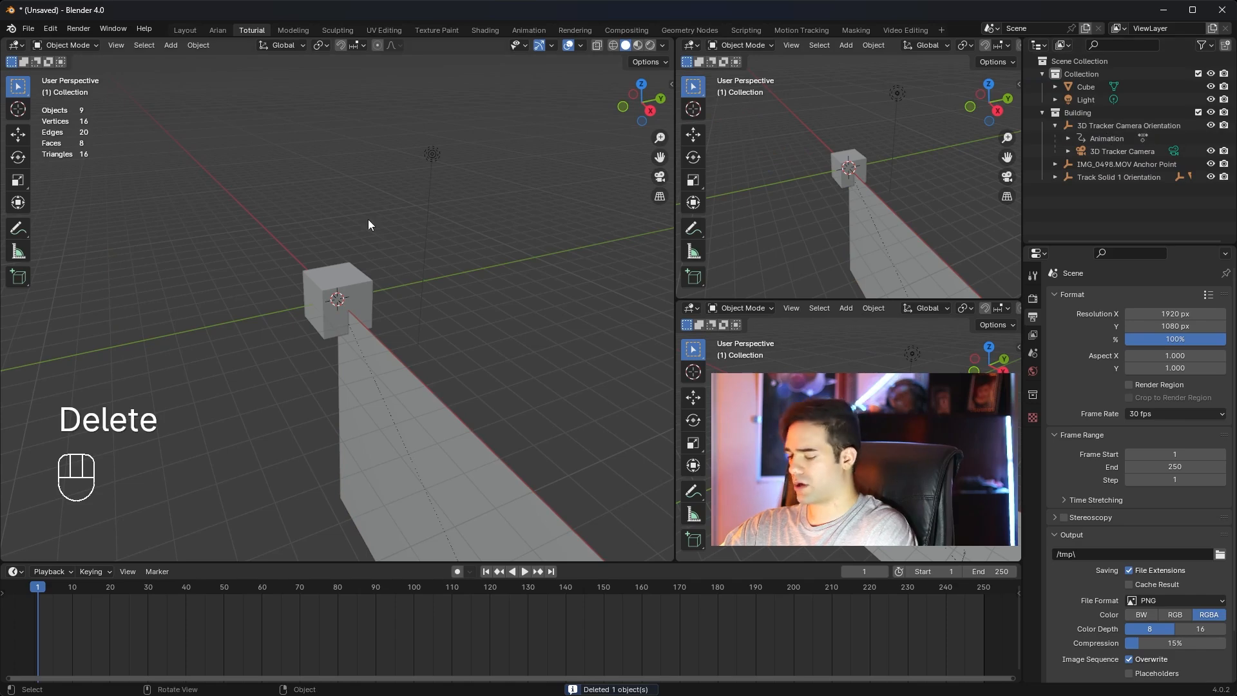
{"action": "key", "text": "KP_0"}
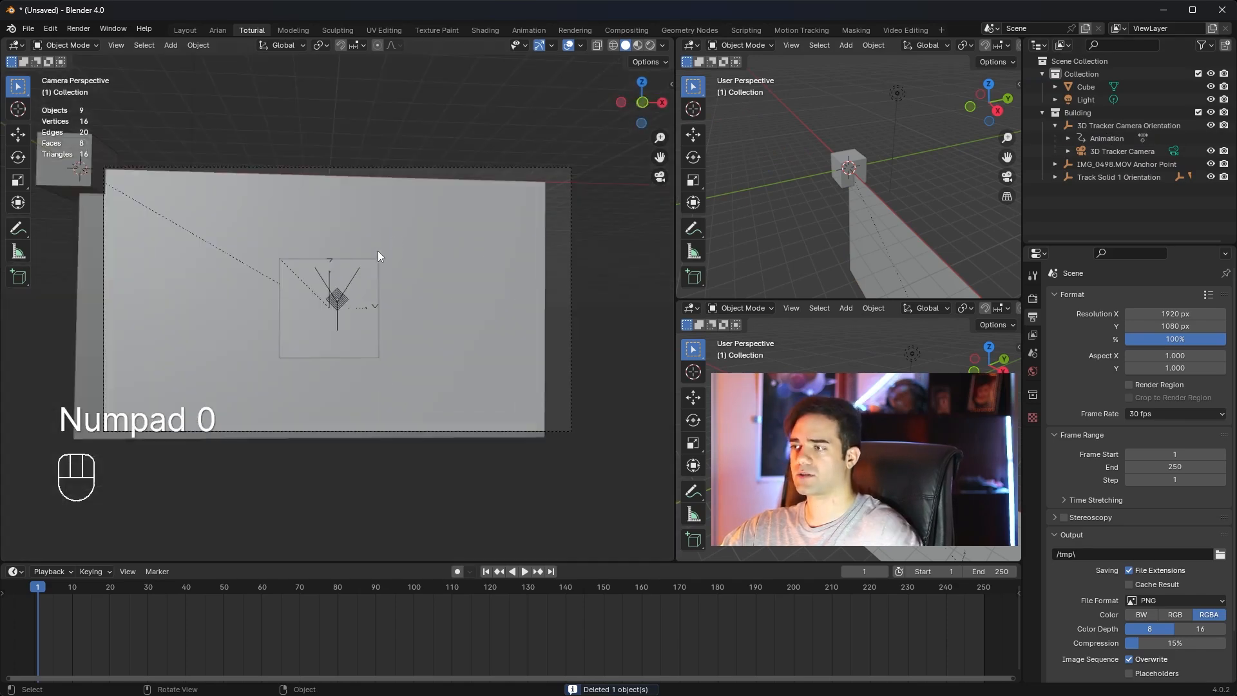
{"action": "left_click", "coordinate": [517, 216]}
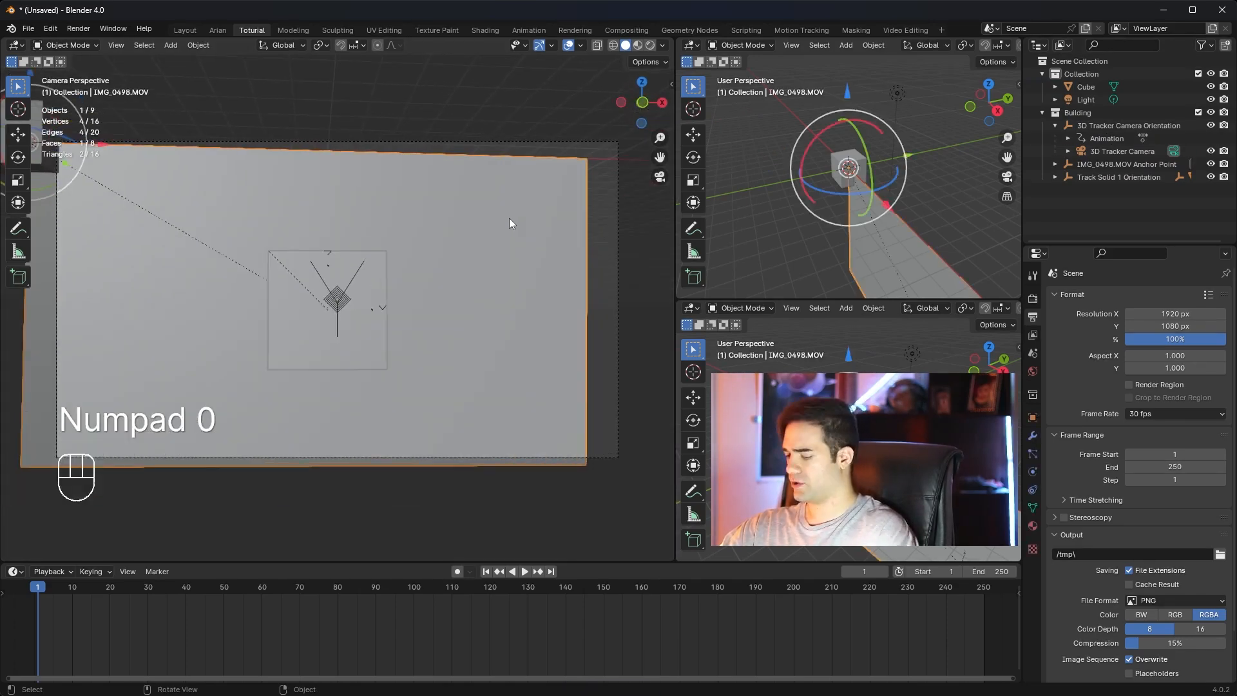
{"action": "key", "text": "Delete"}
{"action": "left_click", "coordinate": [377, 284]}
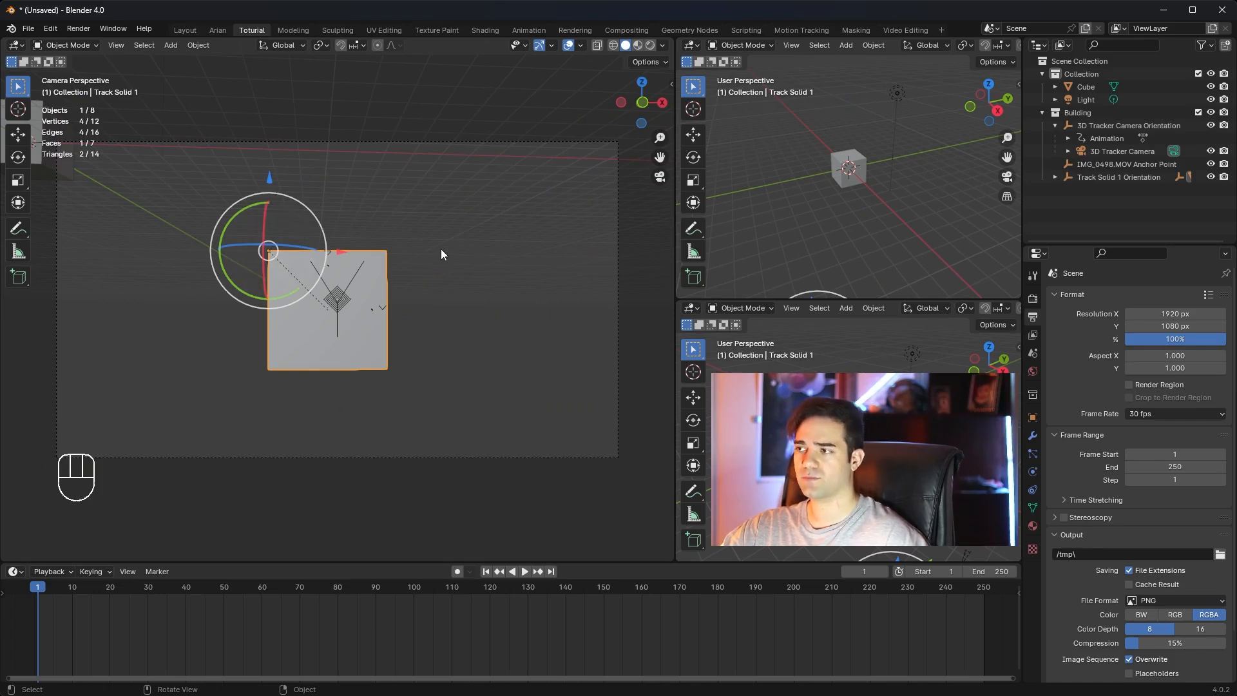
{"action": "left_click_drag", "start_coordinate": [68, 585], "coordinate": [36, 598]}
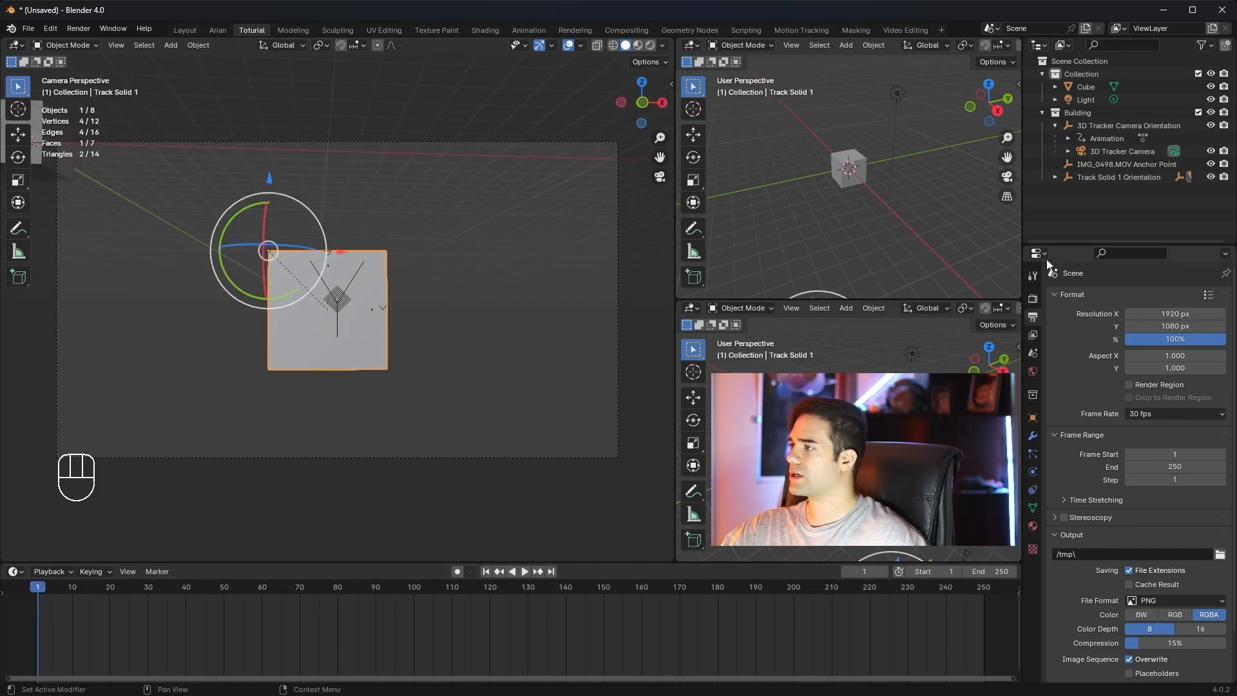
Enable background images for the 3D Tracker Camera and expand their settings.
{"action": "left_click", "coordinate": [1107, 127]}
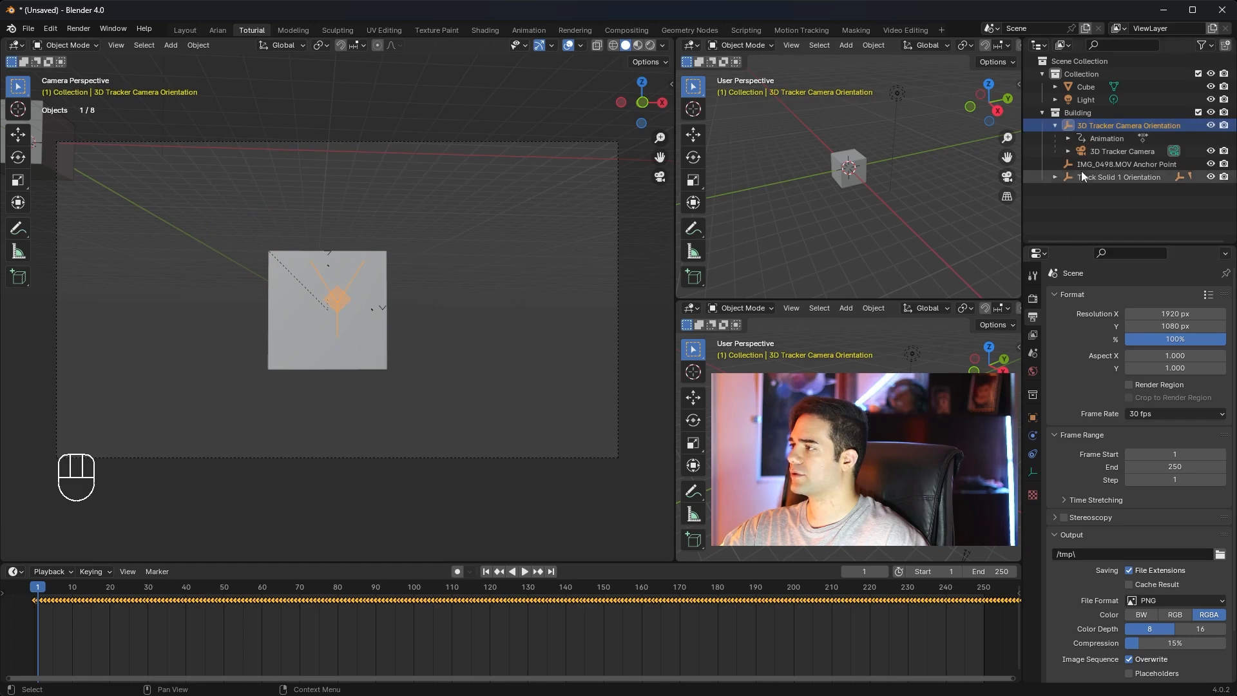
{"action": "left_click", "coordinate": [1098, 151]}
{"action": "left_click", "coordinate": [1034, 473]}
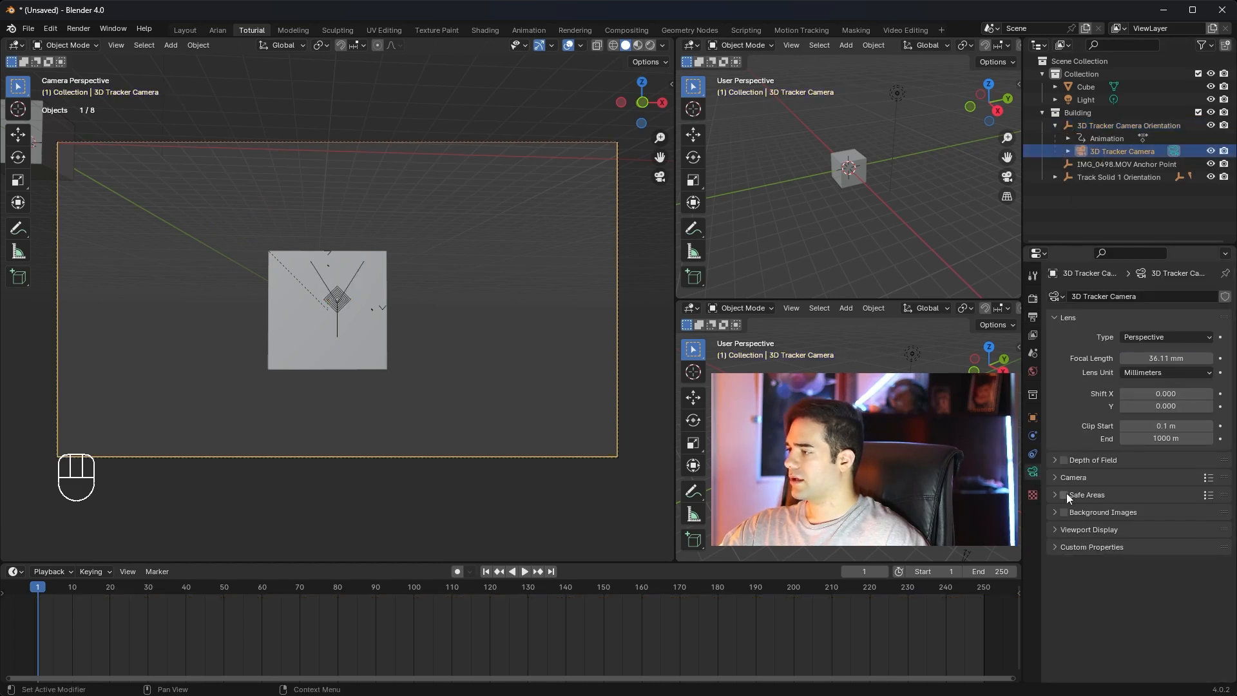
{"action": "left_click", "coordinate": [1064, 514]}
{"action": "left_click", "coordinate": [1055, 514]}
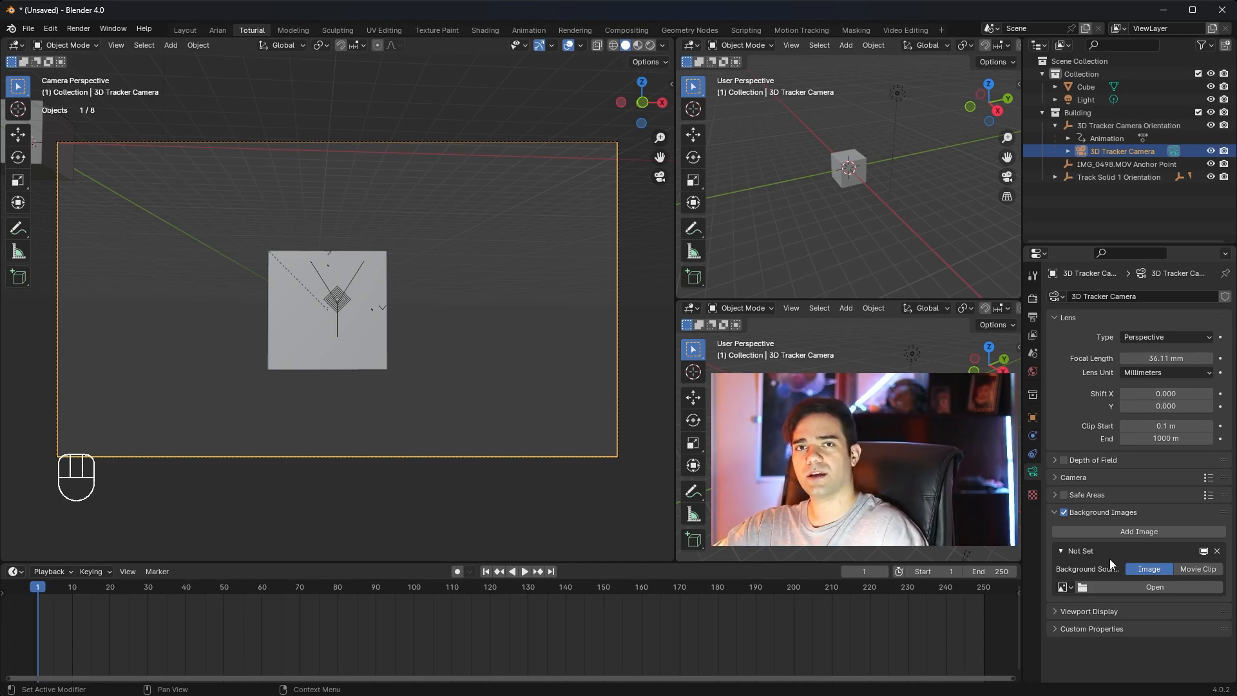
Load all the IMG_0498 JPEG frames as the tracker camera's background image sequence.
{"action": "left_click", "coordinate": [1151, 585]}
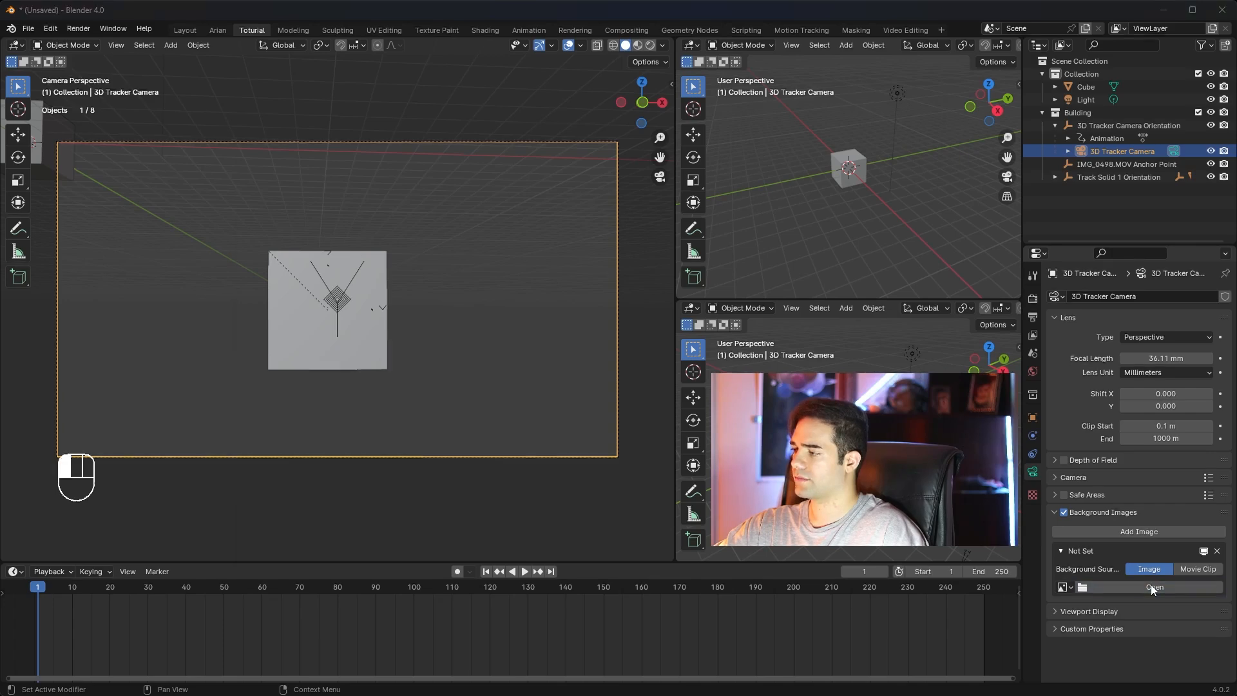
{"action": "double_click", "coordinate": [527, 226]}
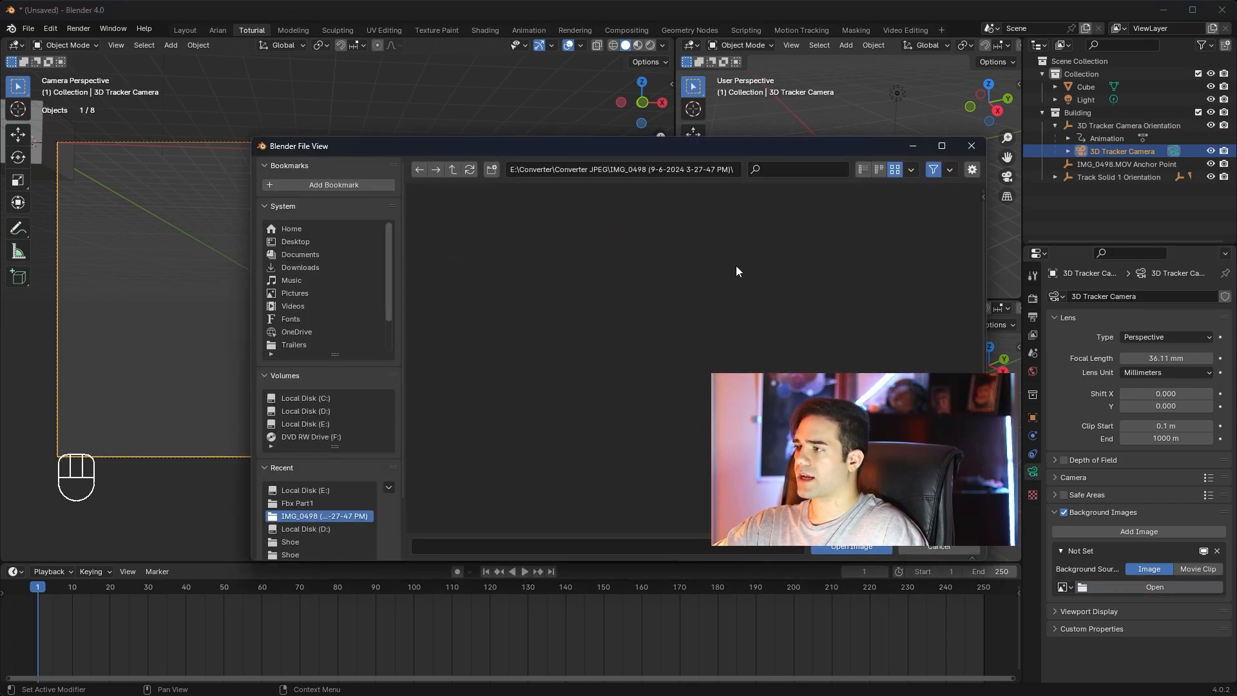
{"action": "left_click", "coordinate": [459, 220]}
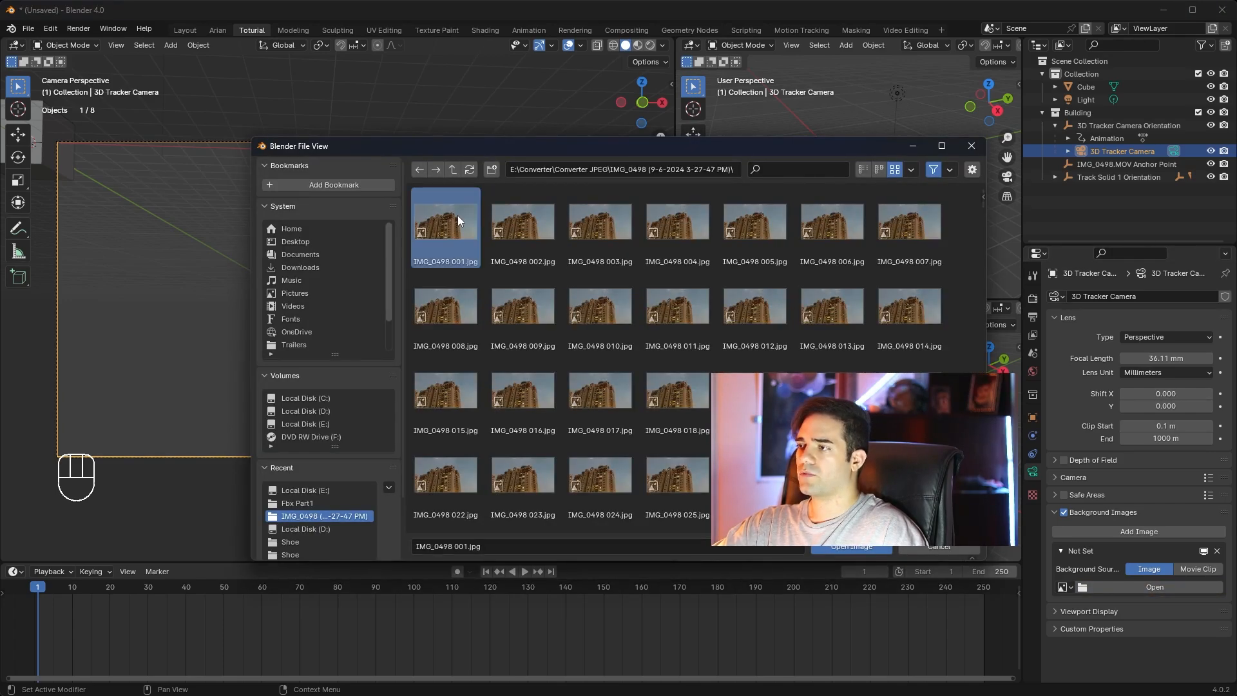
{"action": "key", "text": "a"}
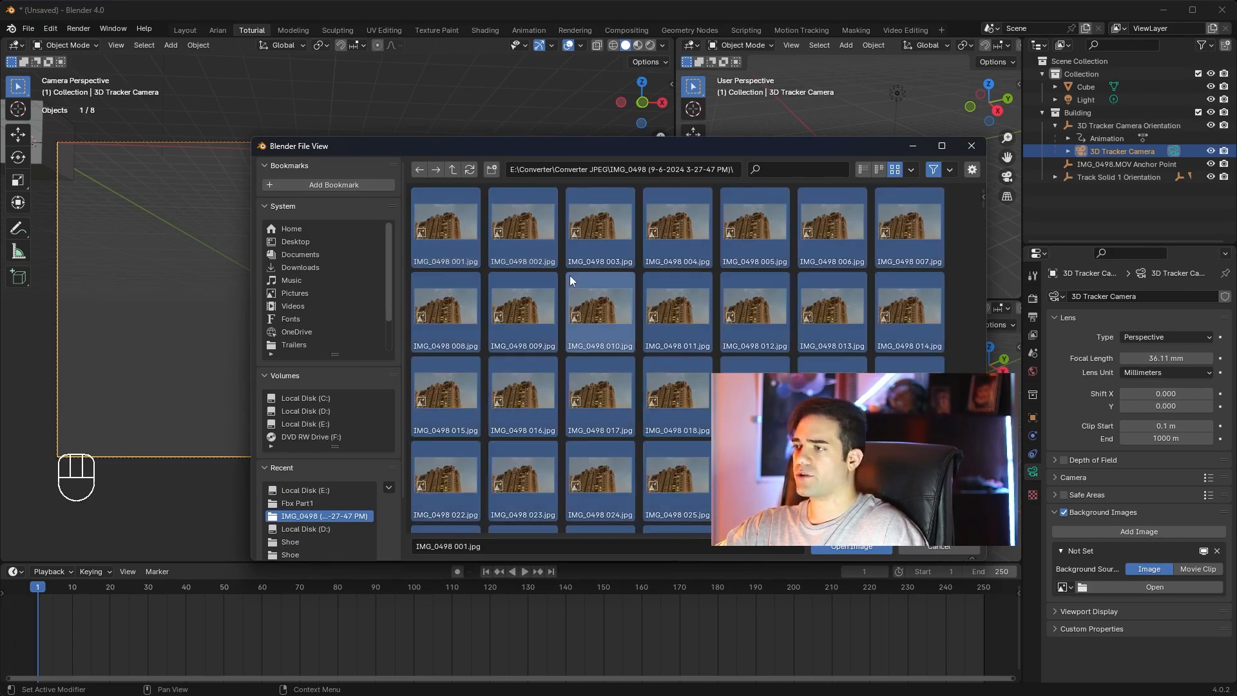
{"action": "left_click", "coordinate": [851, 548]}
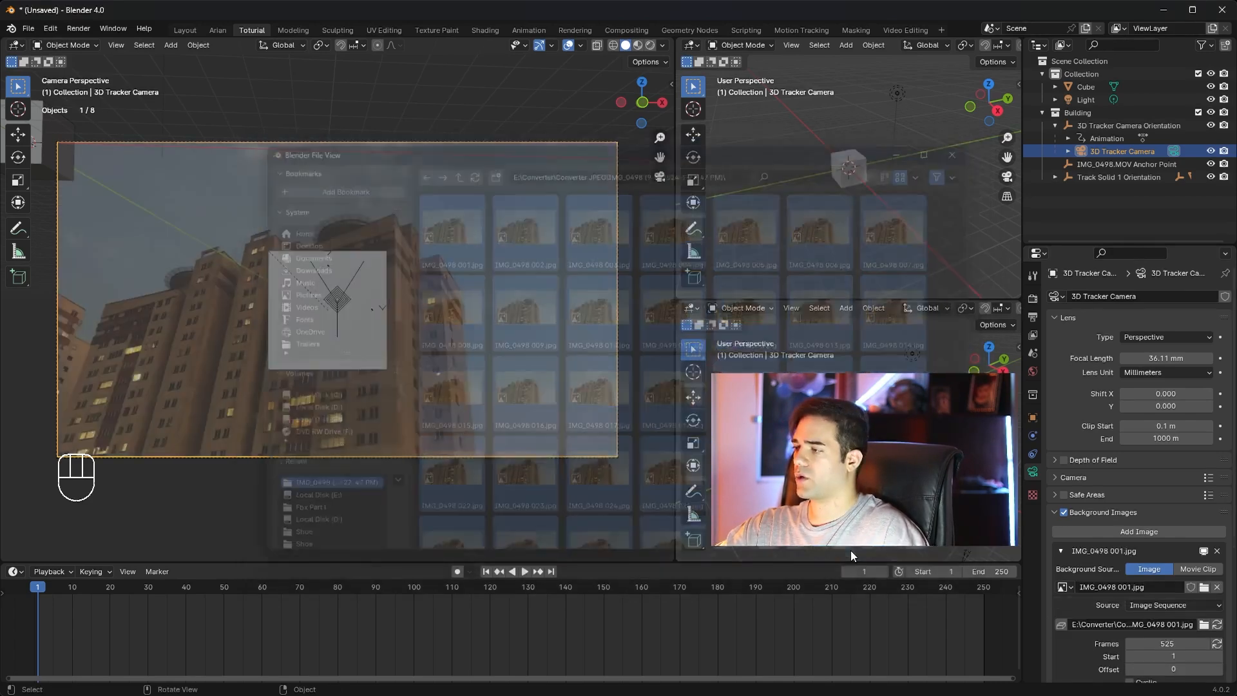
Raise the camera background image's opacity to 1.000.
{"action": "scroll", "coordinate": [1146, 589], "scroll_direction": "down", "scroll_amount": 6}
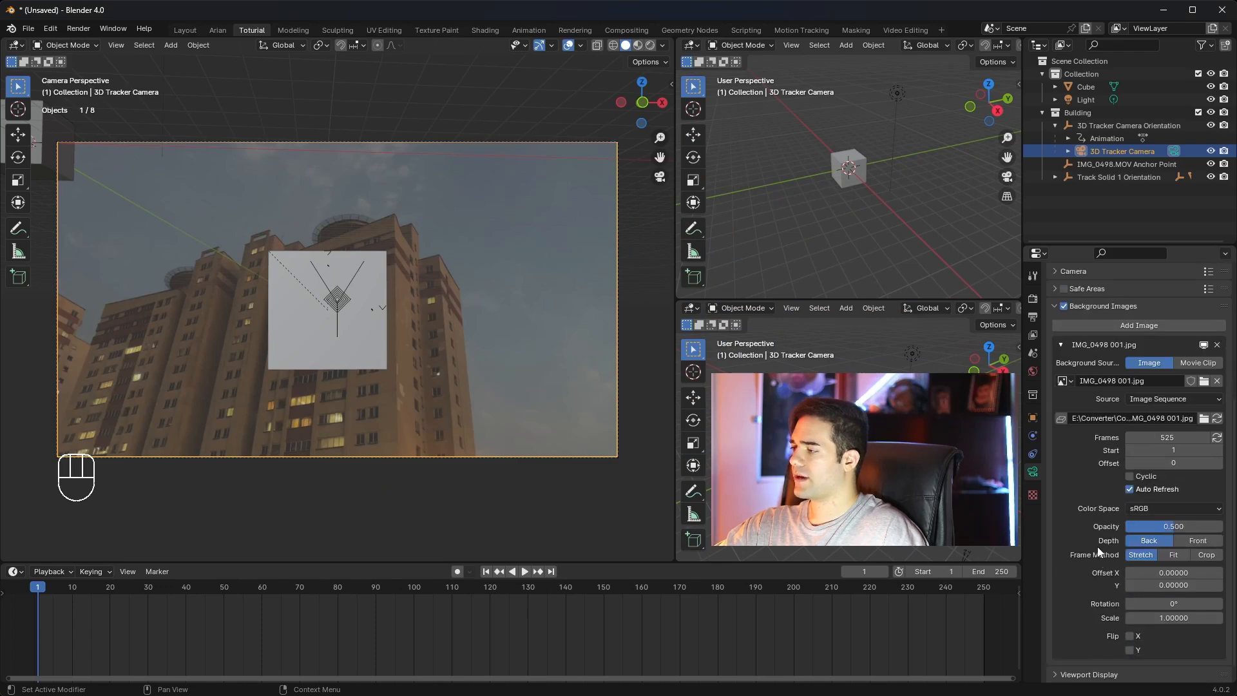
{"action": "scroll", "coordinate": [1100, 552], "scroll_direction": "down", "scroll_amount": 1}
{"action": "left_click_drag", "start_coordinate": [1170, 504], "coordinate": [1225, 505]}
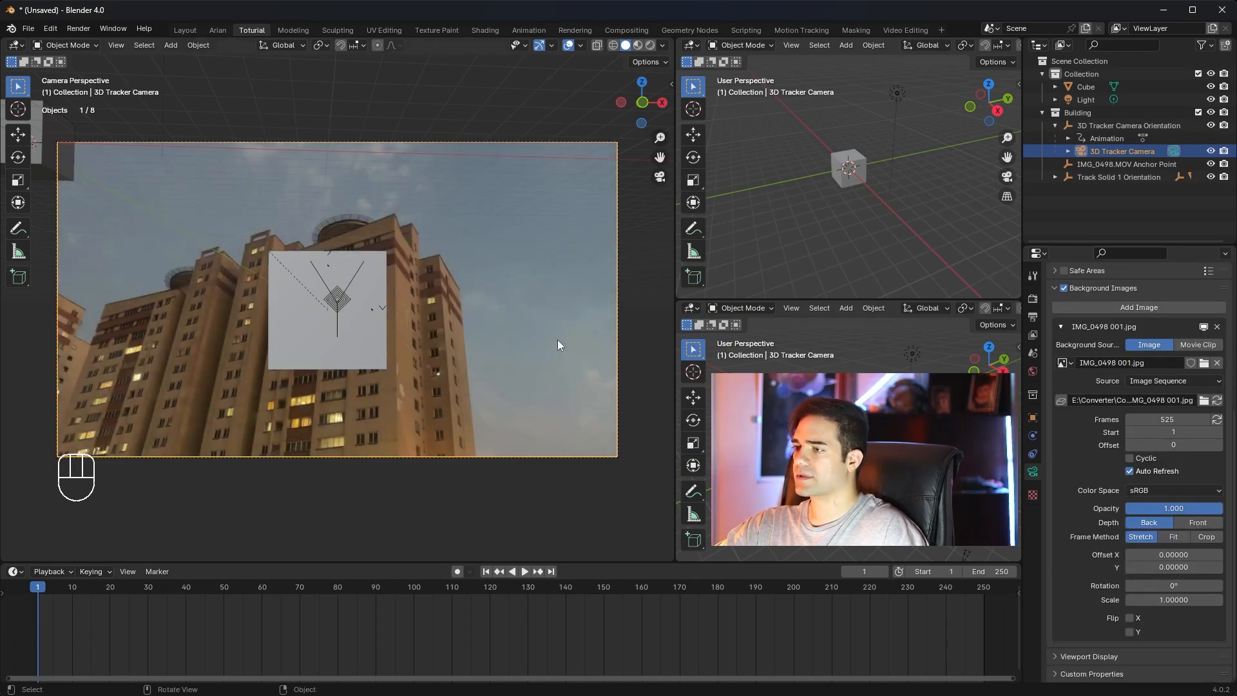
Play and scrub the animation in camera view to check the track solid against the building footage.
{"action": "key", "text": "space"}
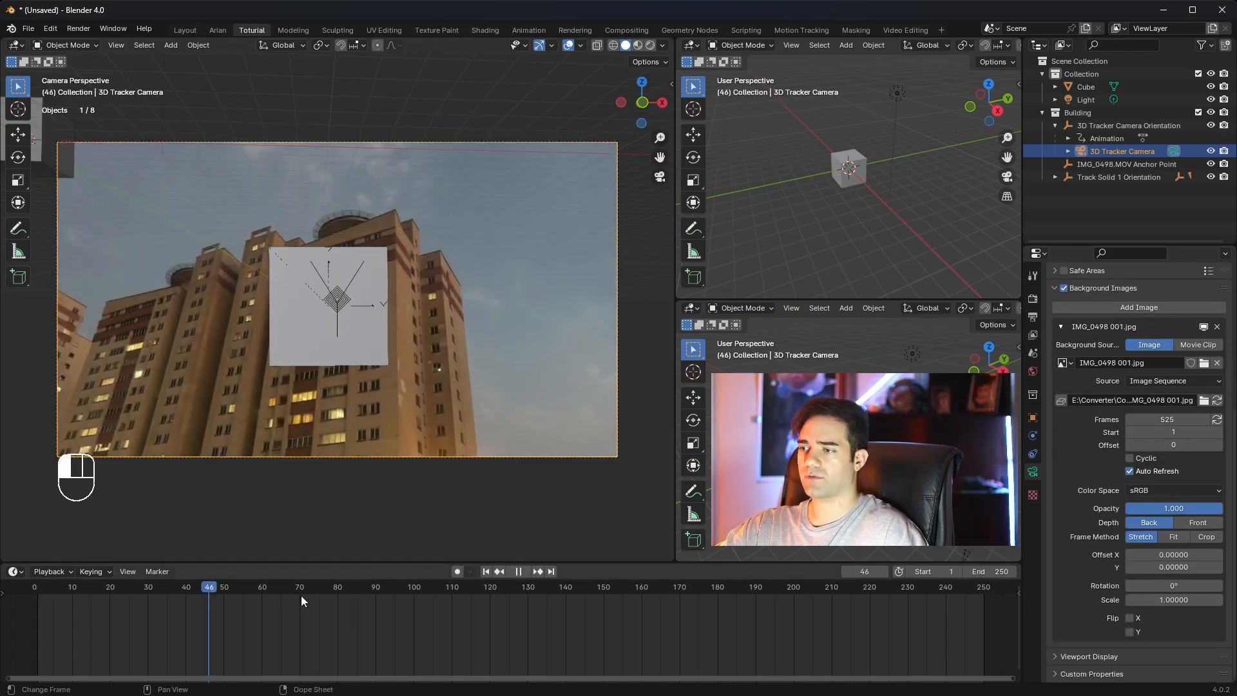
{"action": "left_click_drag", "start_coordinate": [300, 596], "coordinate": [194, 547]}
{"action": "key", "text": "space"}
{"action": "scroll", "coordinate": [246, 295], "scroll_direction": "up", "scroll_amount": 2}
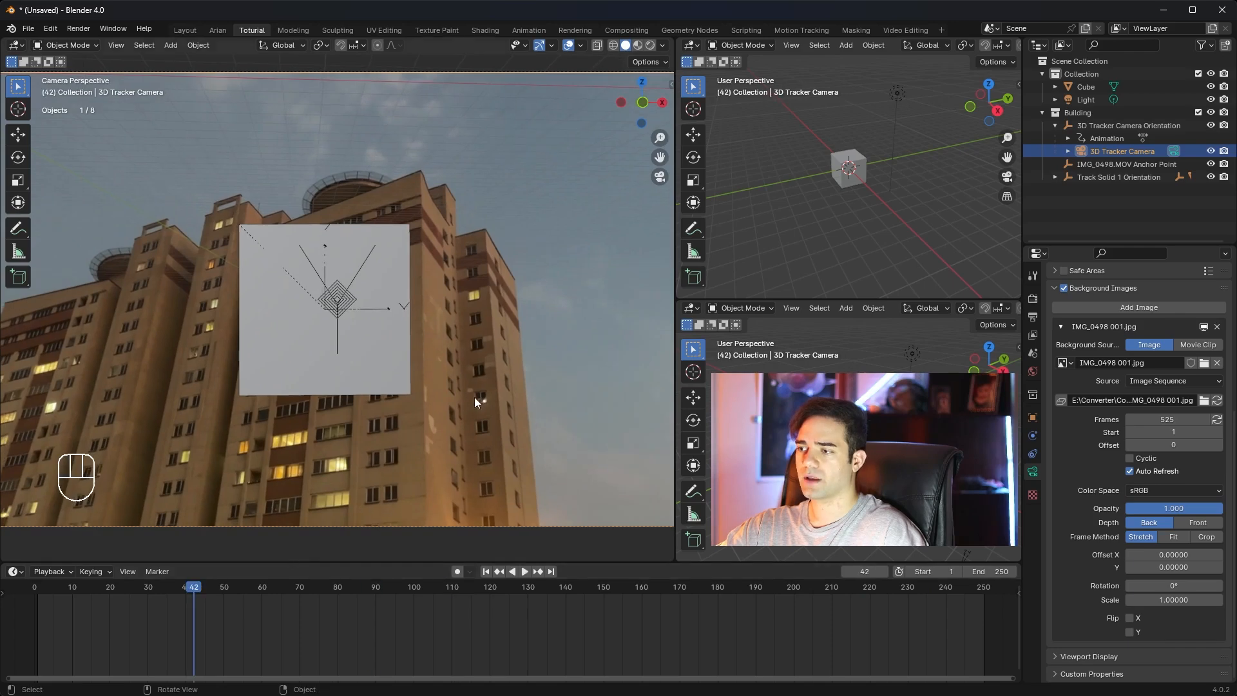
{"action": "scroll", "coordinate": [474, 397], "scroll_direction": "down", "scroll_amount": 2}
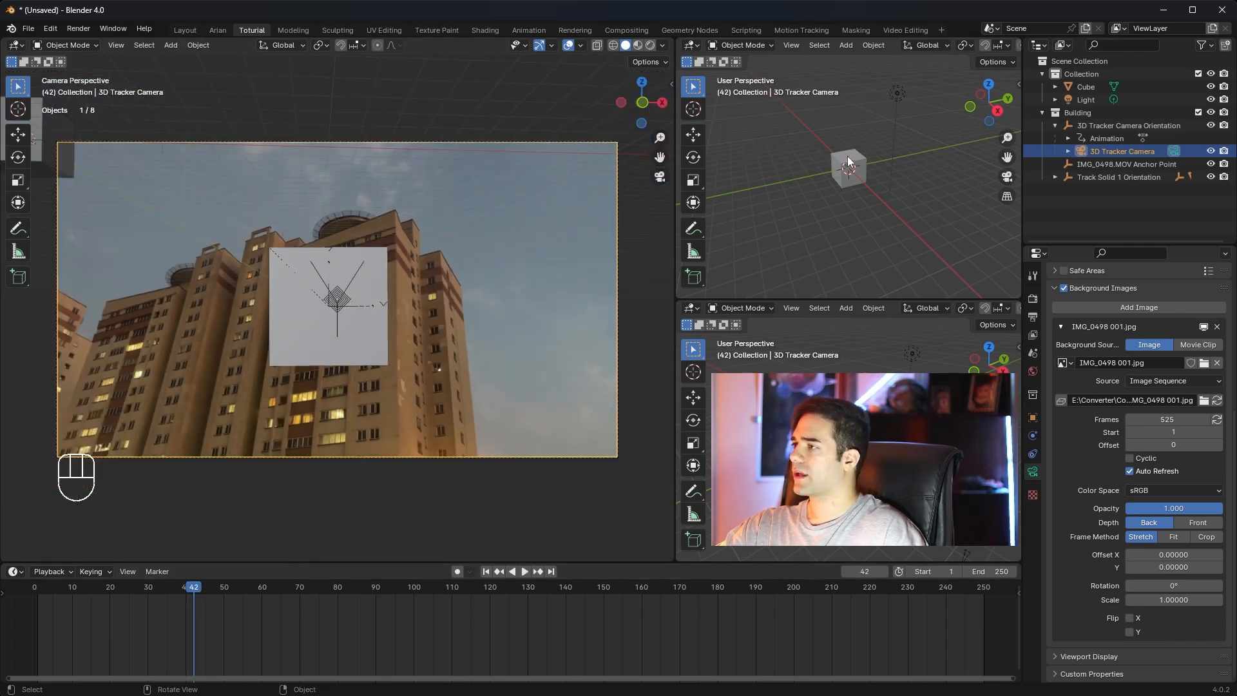
Delete the default cube at the world origin.
{"action": "scroll", "coordinate": [848, 156], "scroll_direction": "up", "scroll_amount": 4}
{"action": "left_click", "coordinate": [868, 156]}
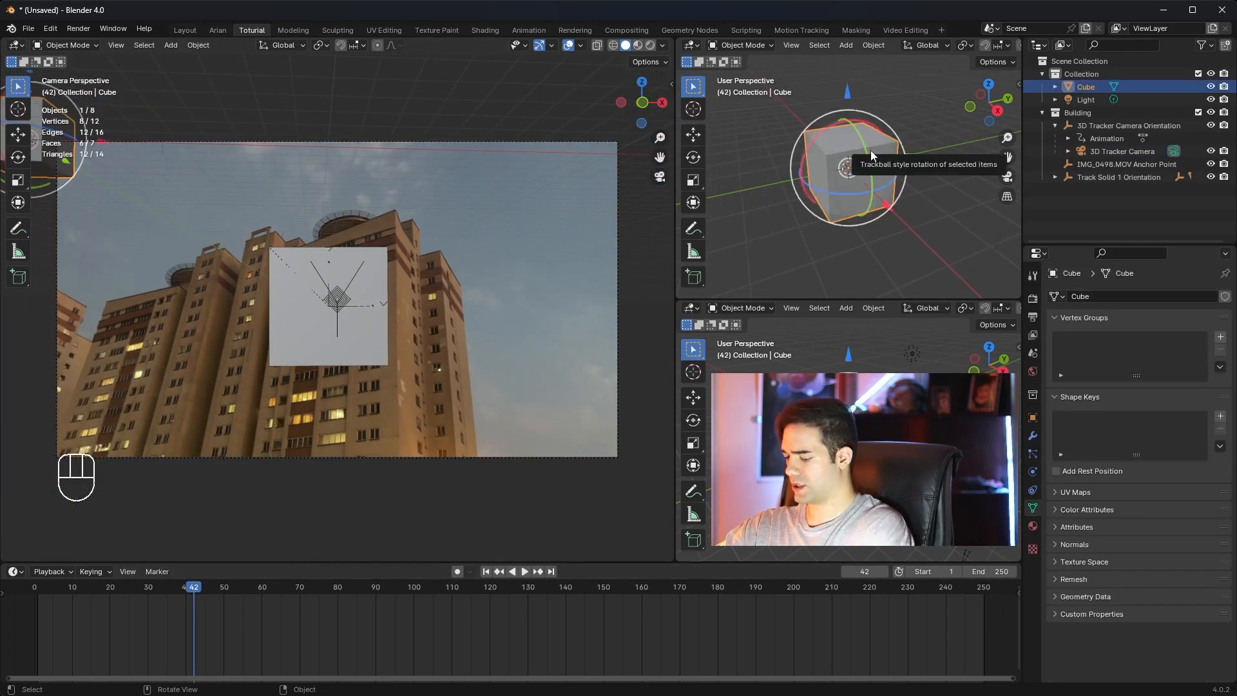
{"action": "key", "text": "Delete"}
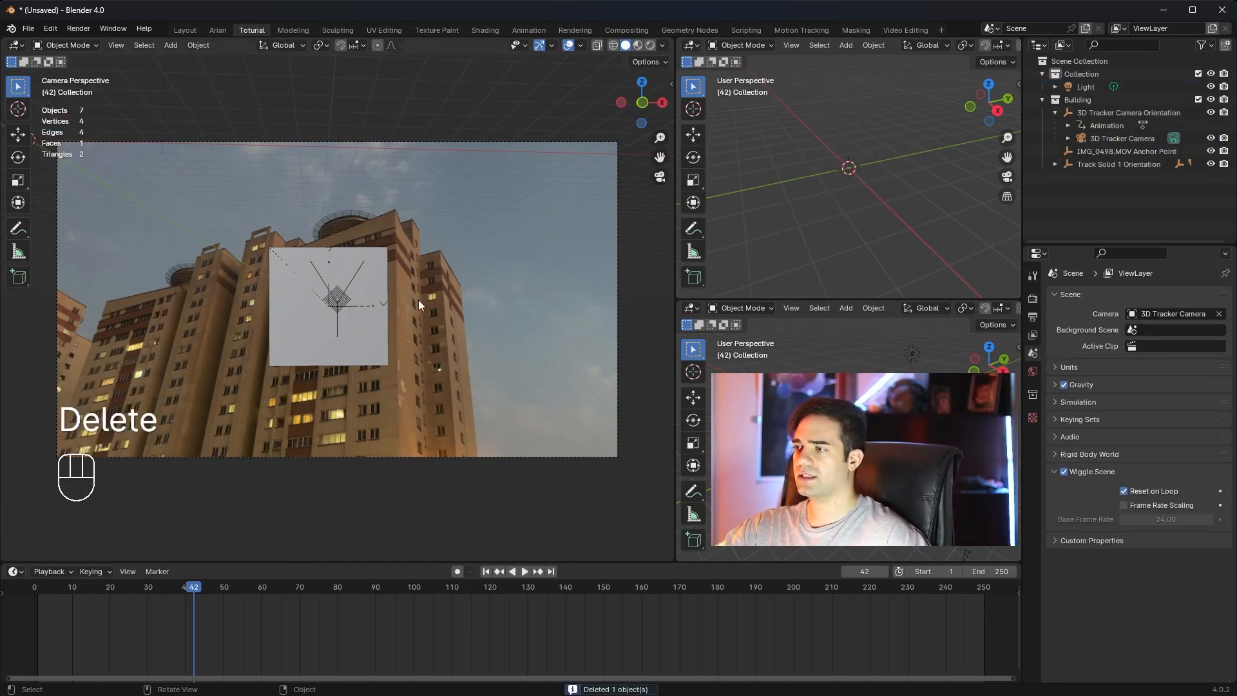
Go to frame 100 and set the origin of Track Solid 1 to its geometry.
{"action": "scroll", "coordinate": [419, 300], "scroll_direction": "up", "scroll_amount": 1}
{"action": "left_click_drag", "start_coordinate": [222, 587], "coordinate": [414, 610]}
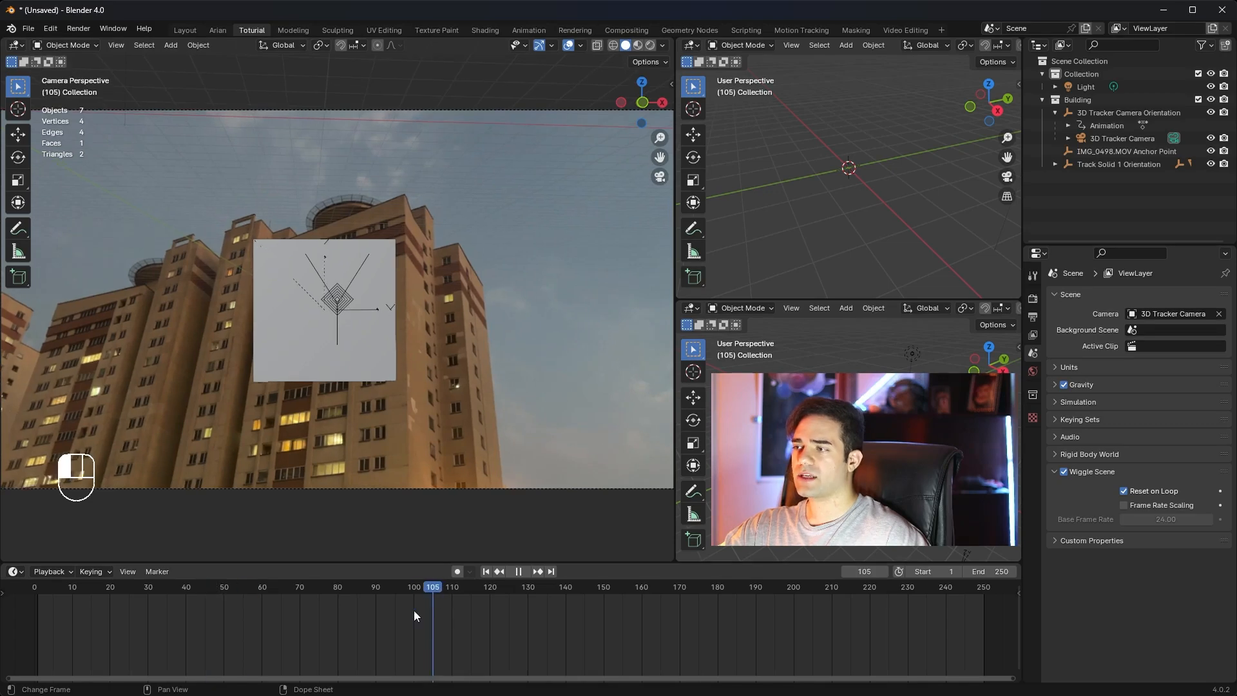
{"action": "left_click", "coordinate": [383, 285]}
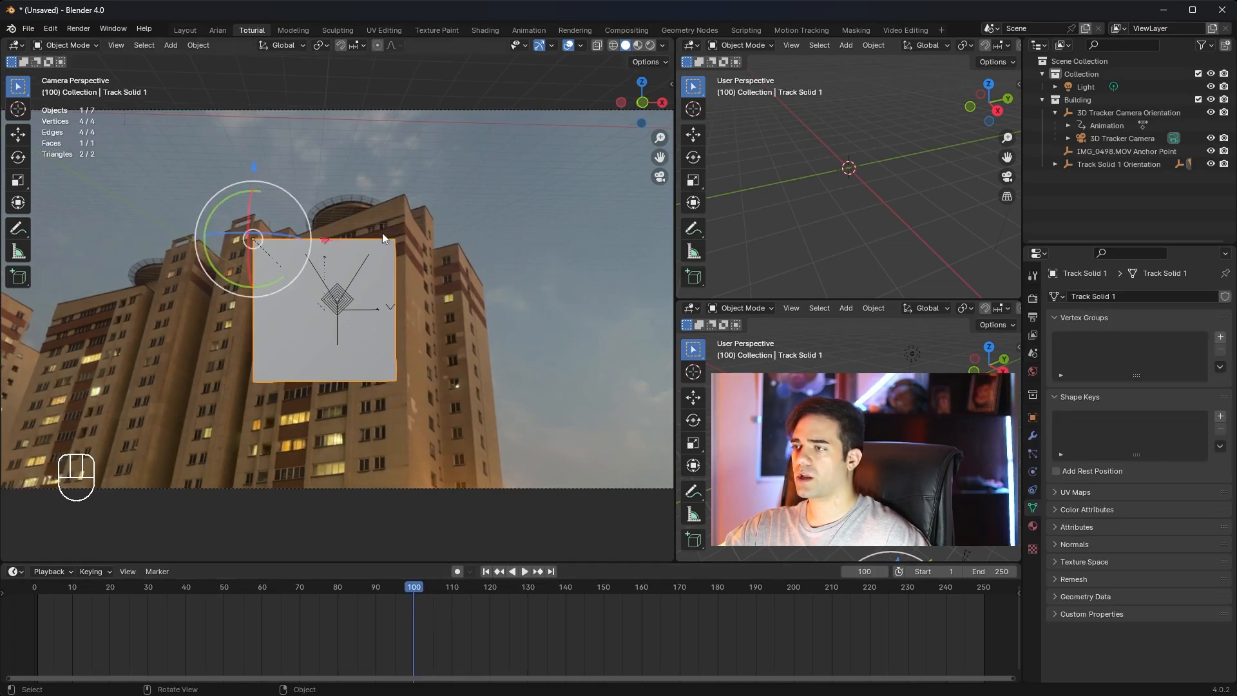
{"action": "scroll", "coordinate": [256, 242], "scroll_direction": "up", "scroll_amount": 1}
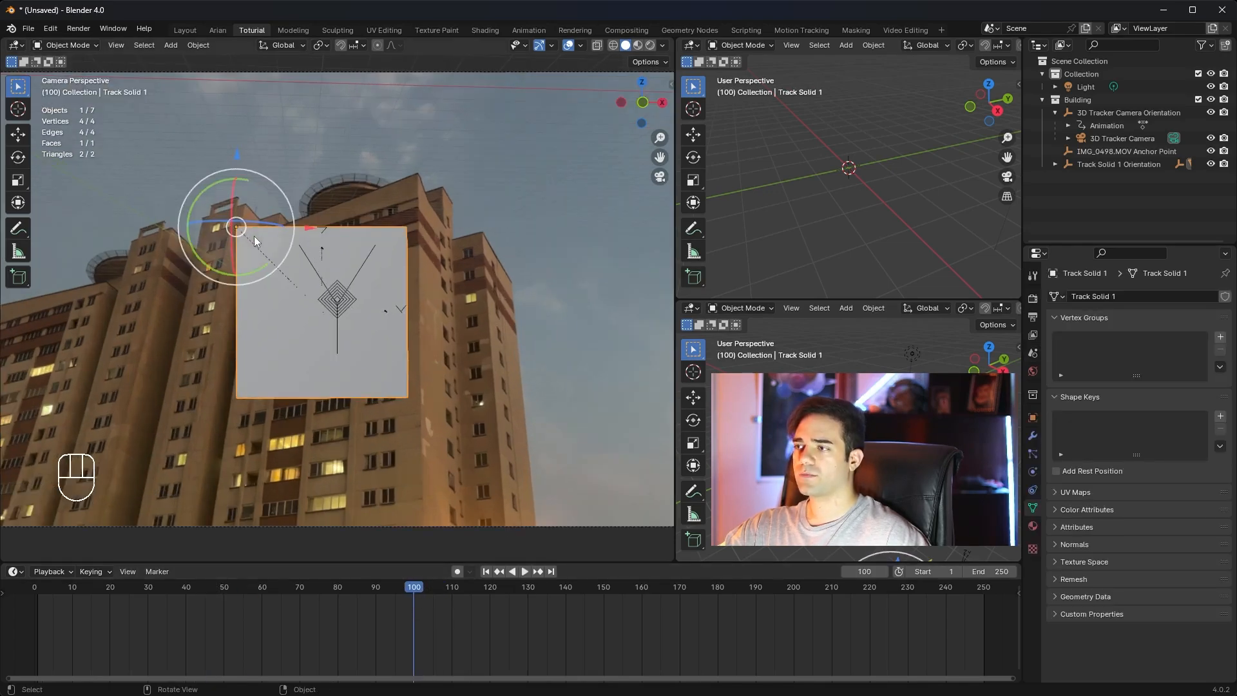
{"action": "left_click", "coordinate": [198, 44]}
{"action": "mouse_move", "coordinate": [213, 73]}
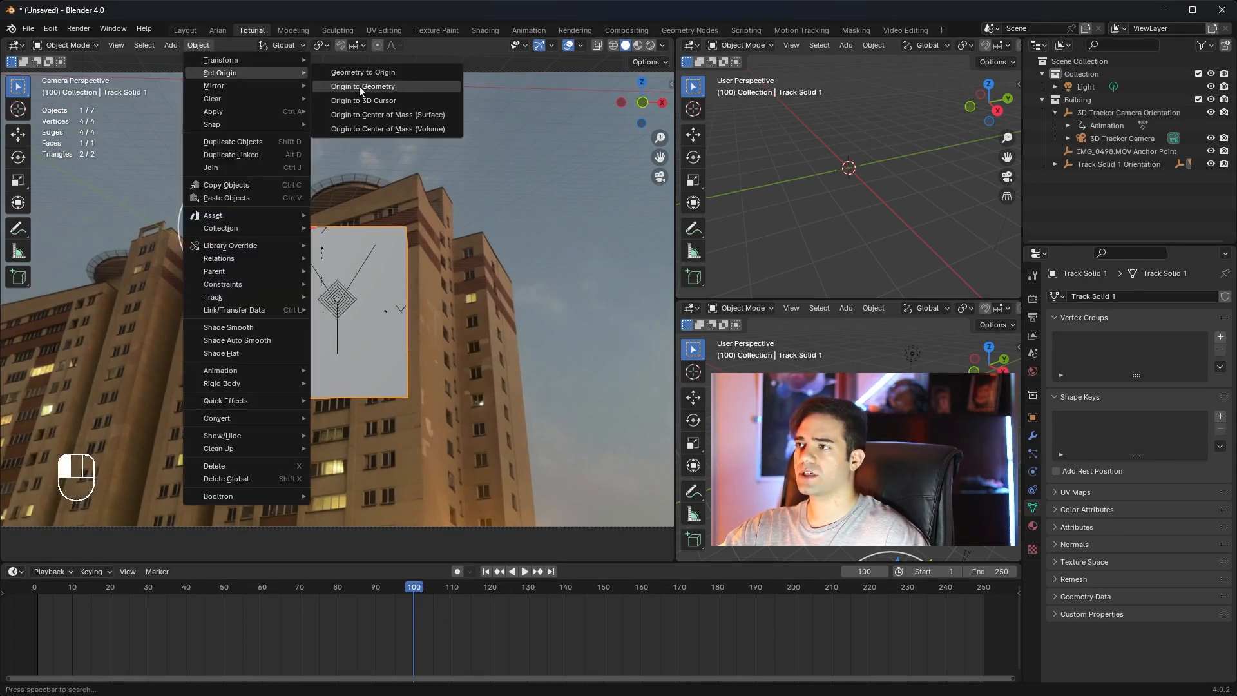
{"action": "left_click", "coordinate": [390, 88]}
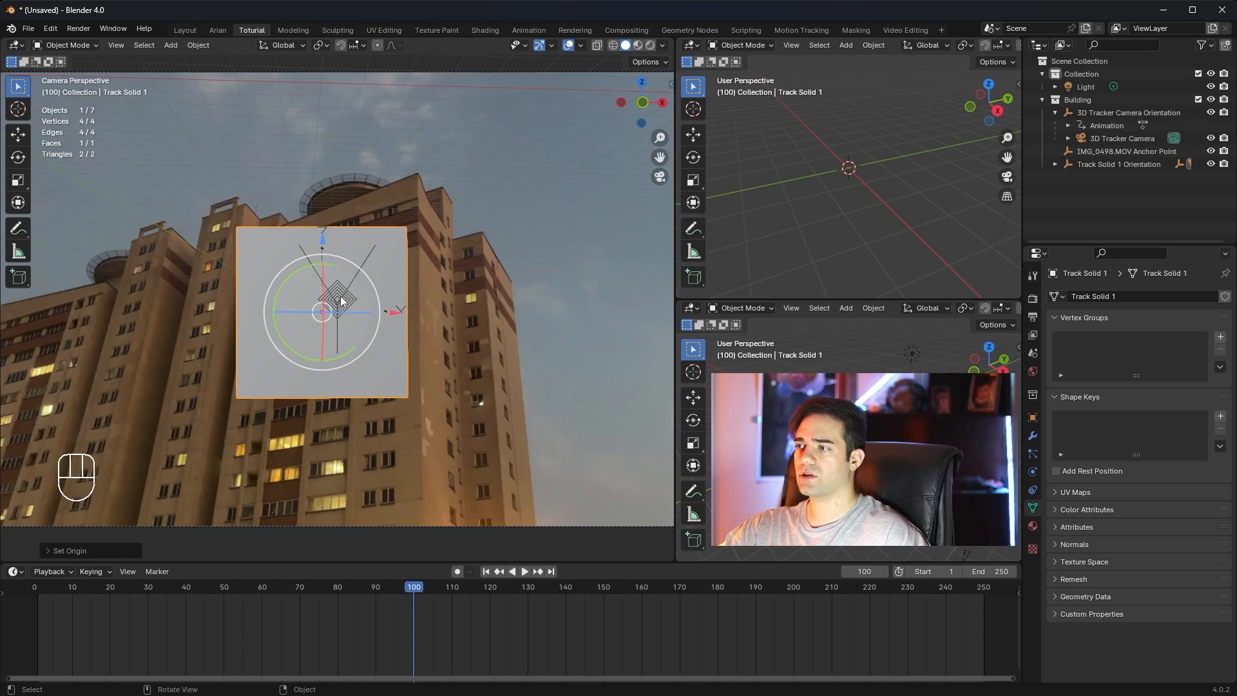
Set the transform orientation to Local and rotate Track Solid 1 to match the perspective of the building's front facade.
{"action": "left_click", "coordinate": [290, 50]}
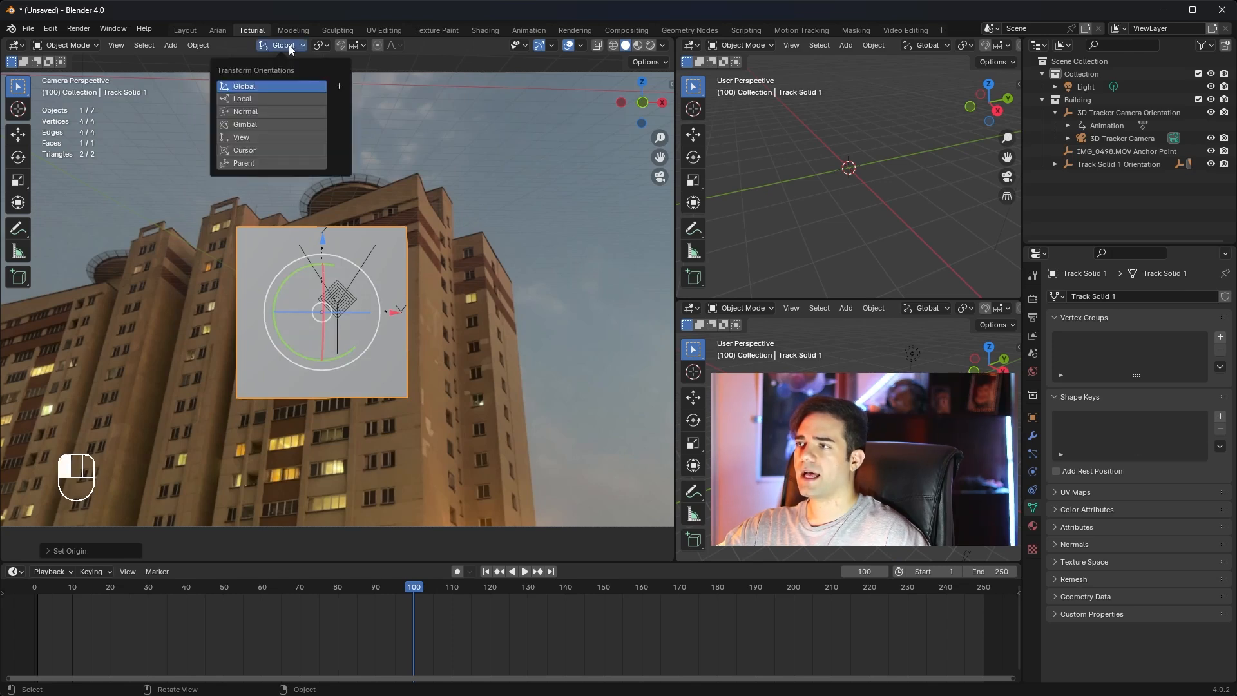
{"action": "left_click", "coordinate": [274, 96]}
{"action": "mouse_move", "coordinate": [348, 292]}
{"action": "left_mouse_down"}
{"action": "mouse_move", "coordinate": [326, 276]}
{"action": "mouse_move", "coordinate": [364, 304]}
{"action": "left_mouse_up"}
{"action": "left_click_drag", "start_coordinate": [298, 328], "coordinate": [300, 325]}
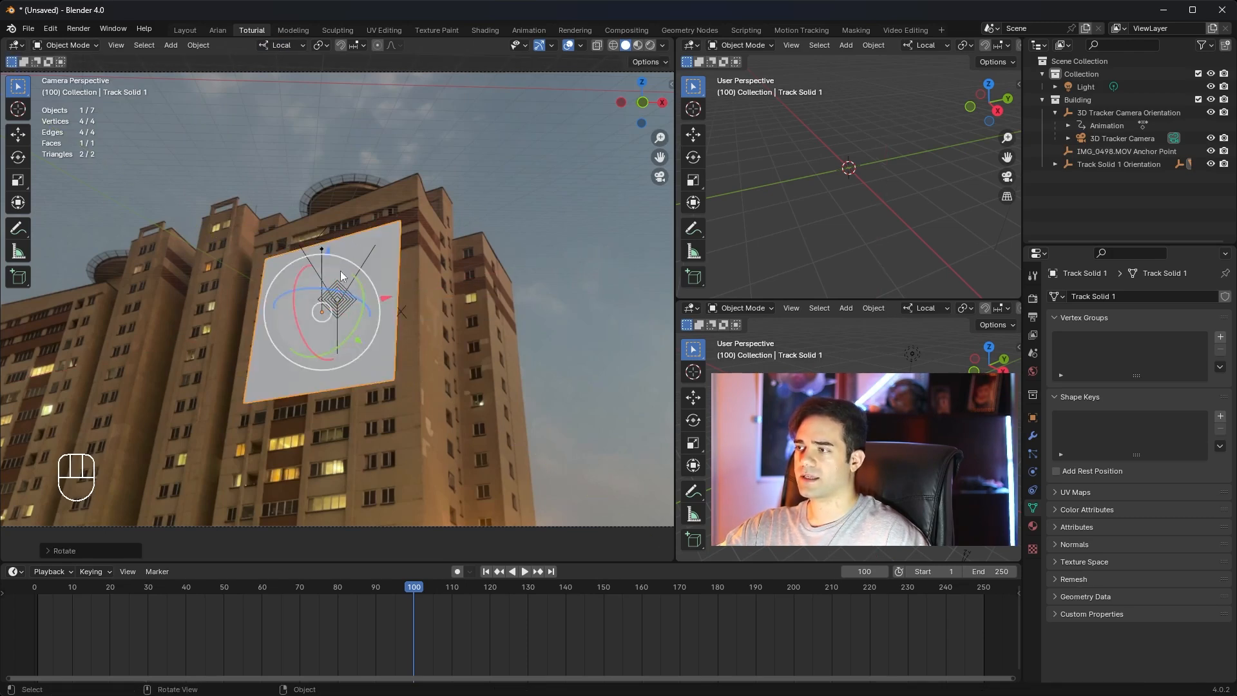
{"action": "left_click_drag", "start_coordinate": [363, 300], "coordinate": [355, 259]}
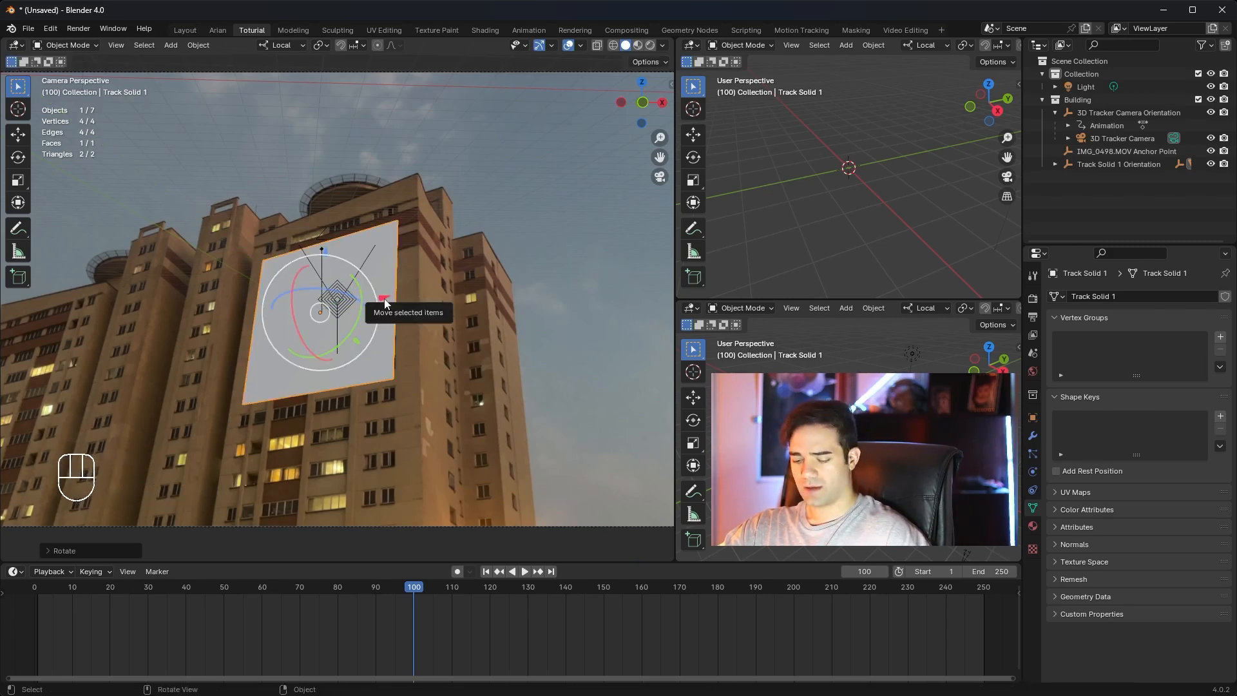
Scale Track Solid 1 by about 1.04 along local X and shift it to fit the facade's width.
{"action": "key", "text": "s"}
{"action": "key", "text": "x"}
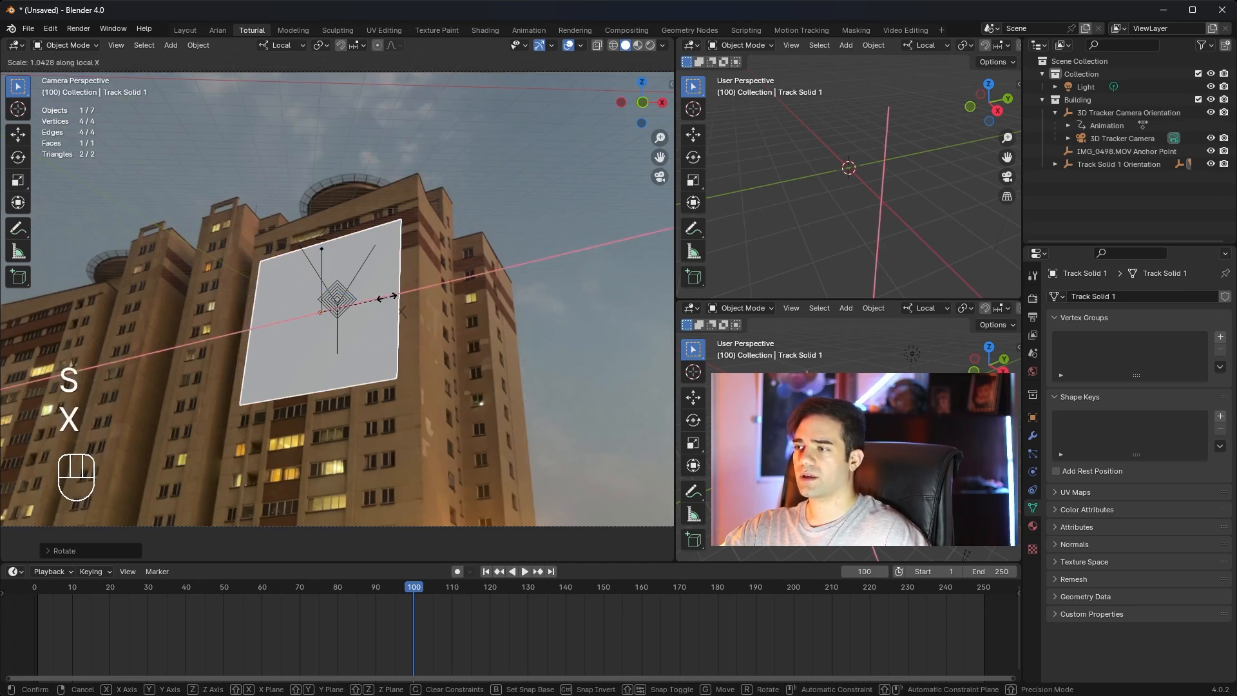
{"action": "left_click", "coordinate": [386, 299]}
{"action": "left_click_drag", "start_coordinate": [384, 302], "coordinate": [388, 298]}
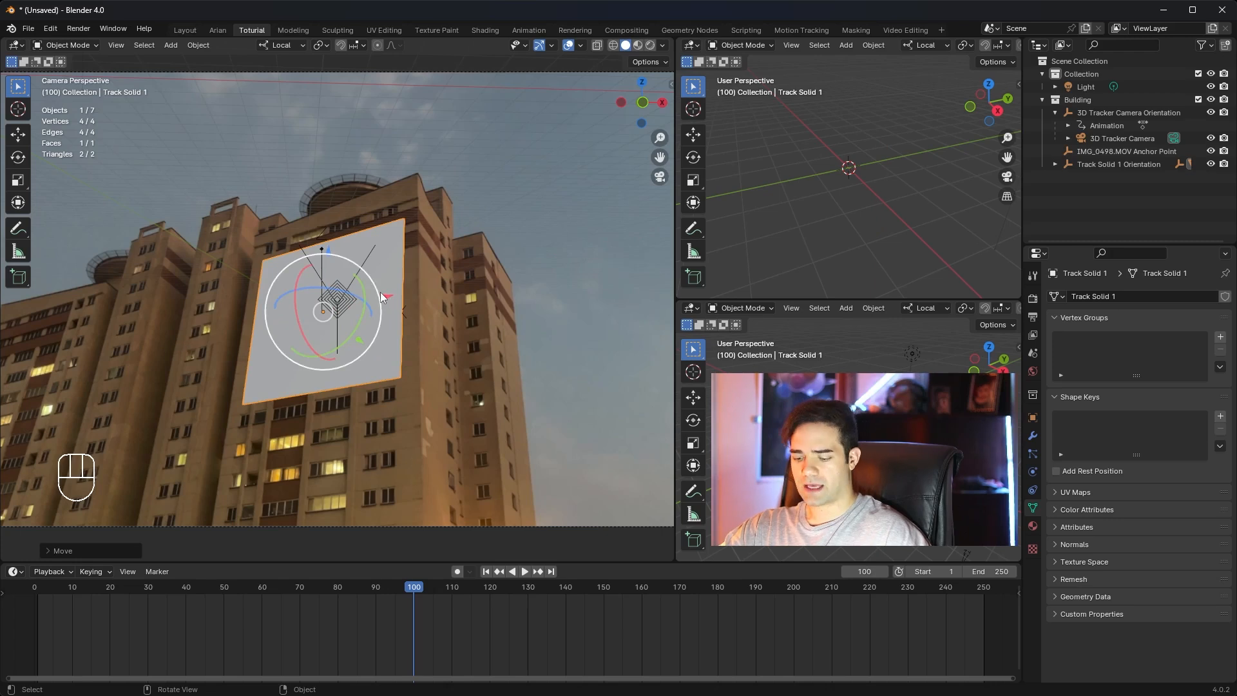
Stretch Track Solid 1 along local Z and move it down so it covers the facade's height below the roofline.
{"action": "key", "text": "s"}
{"action": "key", "text": "z"}
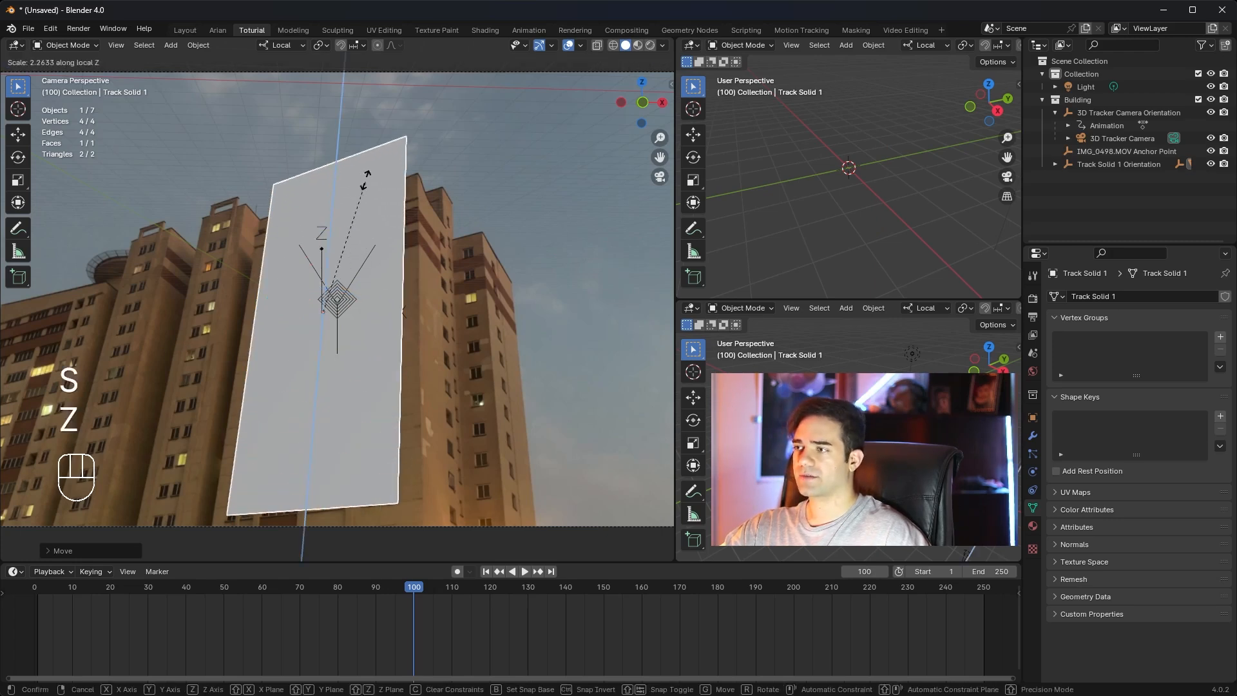
{"action": "left_click", "coordinate": [336, 237]}
{"action": "left_click_drag", "start_coordinate": [336, 236], "coordinate": [337, 348]}
In Edit Mode, select Track Solid 1's vertical edge at the building's corner, rotate it slightly and shift it along local X to match the corner.
{"action": "scroll", "coordinate": [435, 309], "scroll_direction": "up", "scroll_amount": 2}
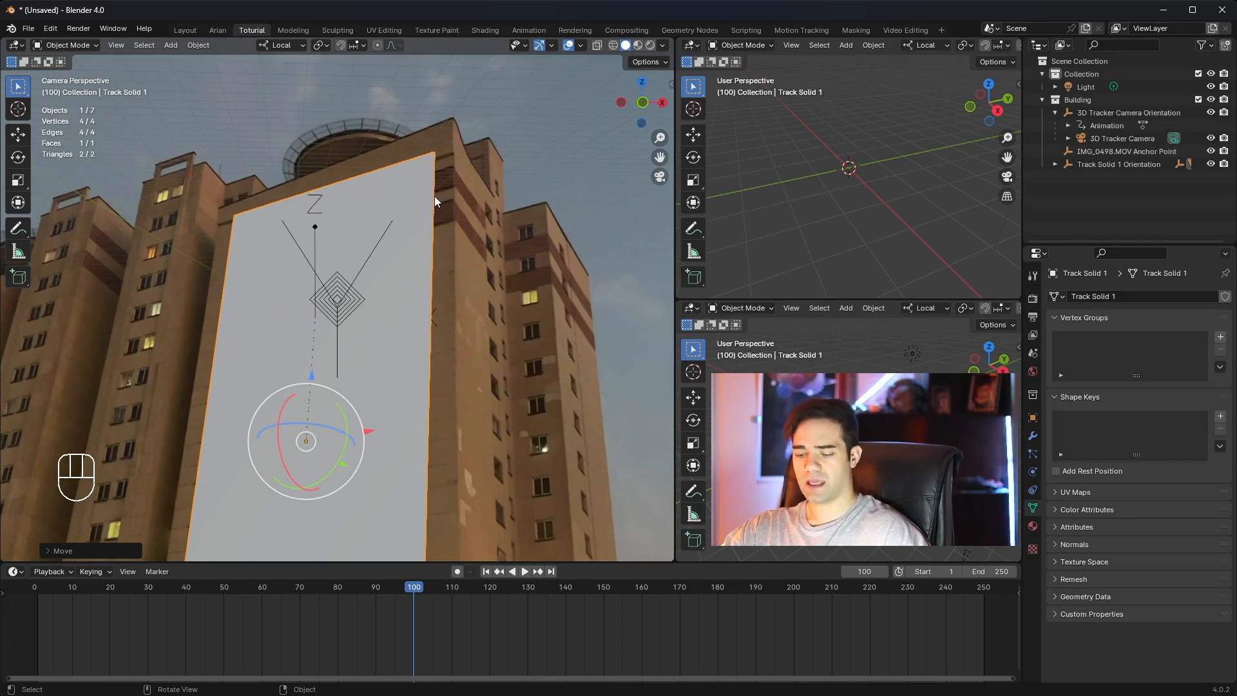
{"action": "key", "text": "Tab"}
{"action": "scroll", "coordinate": [438, 214], "scroll_direction": "up", "scroll_amount": 1}
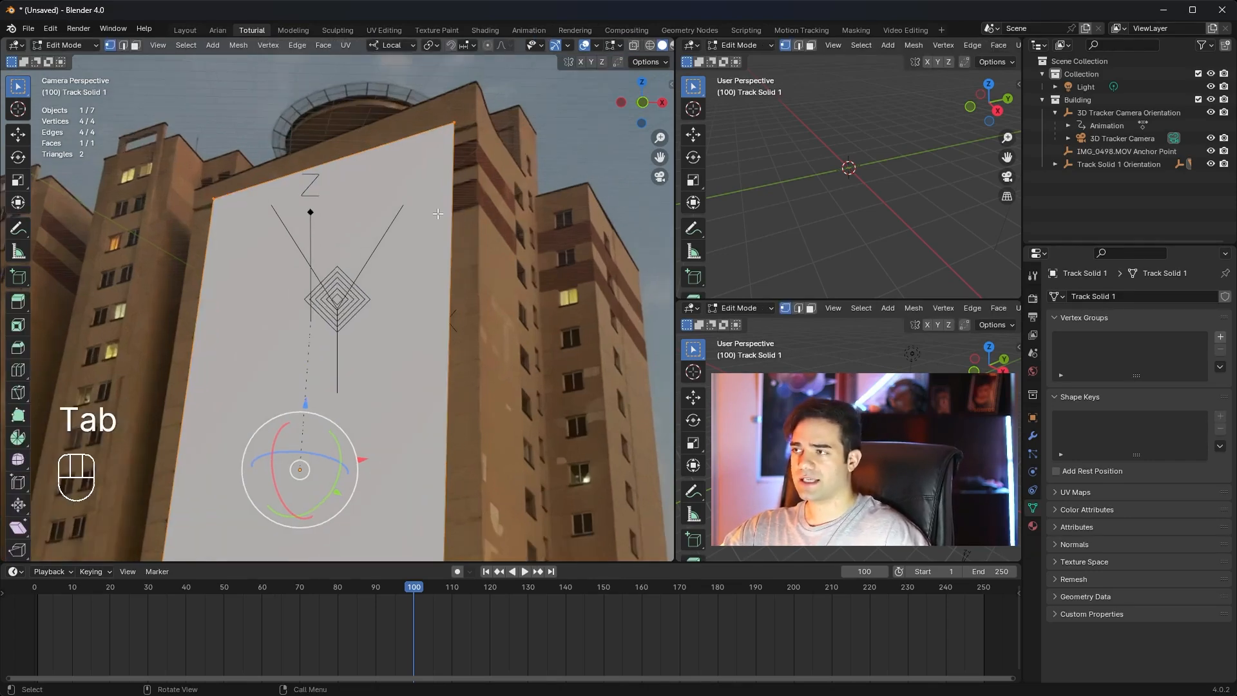
{"action": "left_click", "coordinate": [124, 46]}
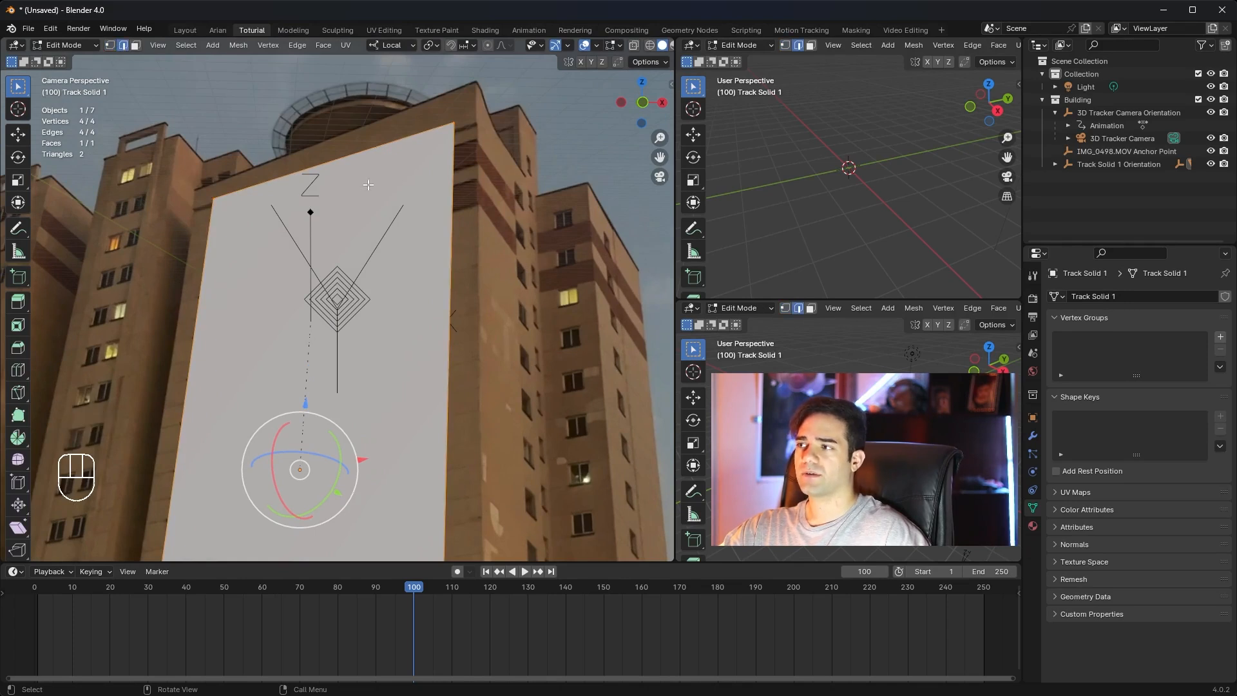
{"action": "left_click", "coordinate": [451, 207]}
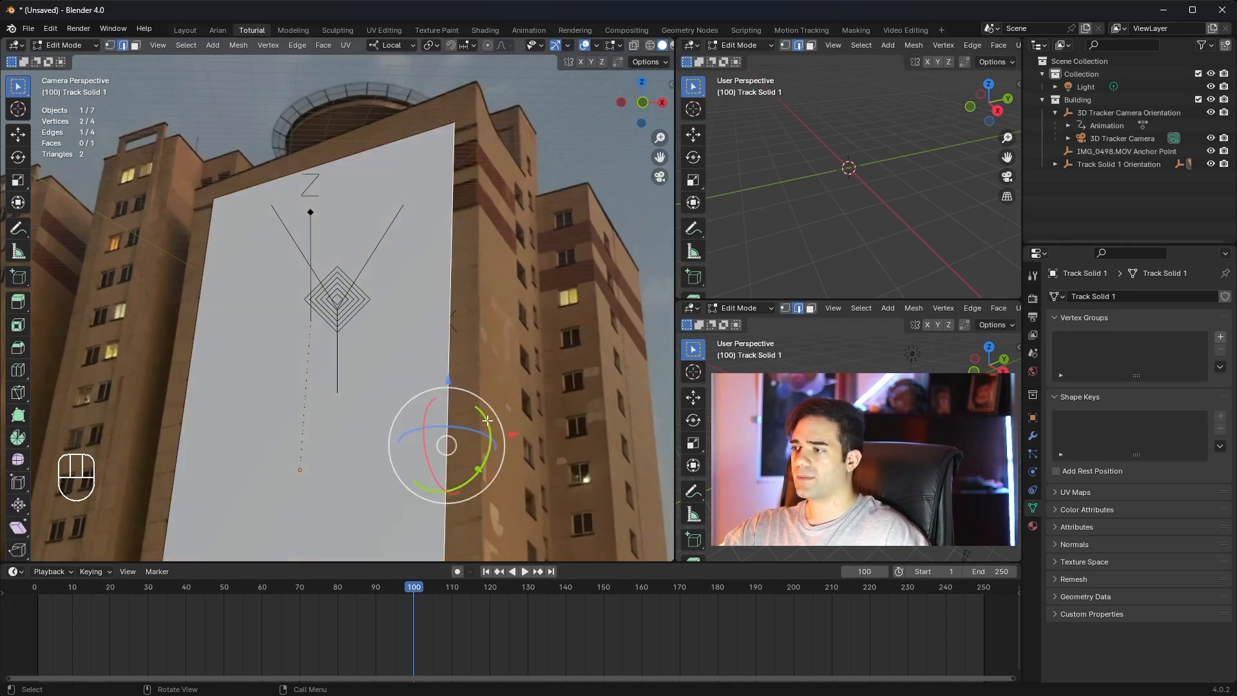
{"action": "left_click_drag", "start_coordinate": [487, 419], "coordinate": [497, 412]}
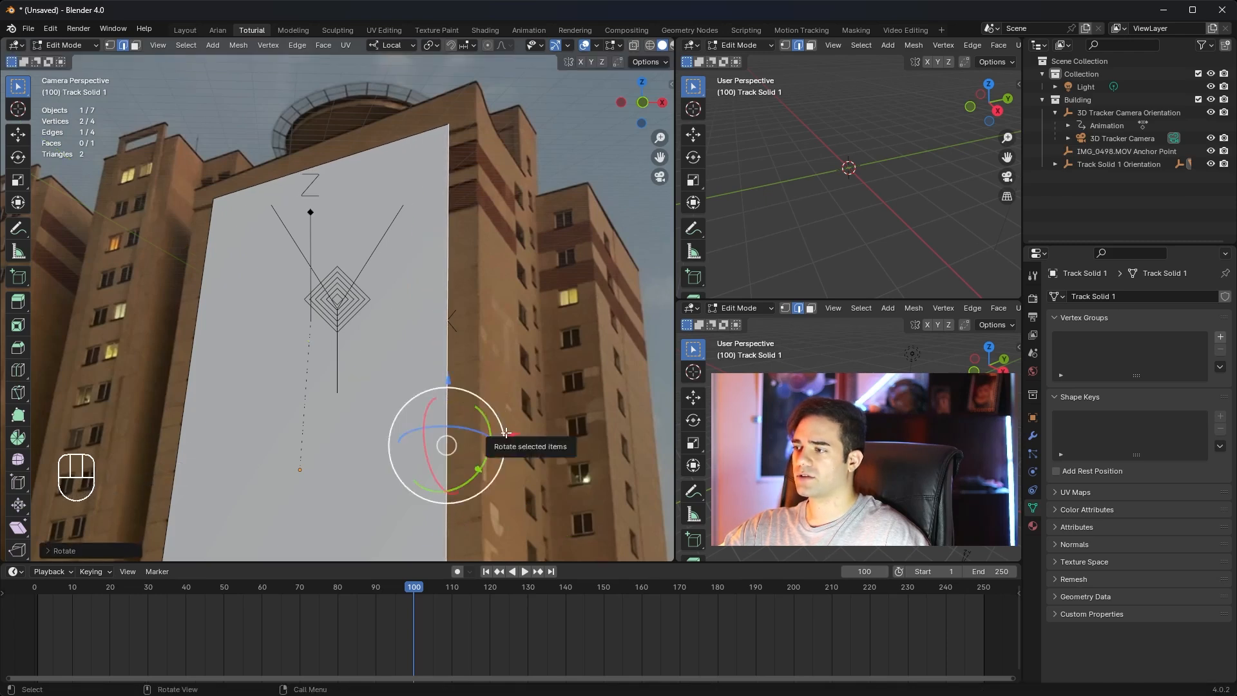
{"action": "key", "text": "g"}
{"action": "key", "text": "x"}
{"action": "left_click", "coordinate": [515, 433]}
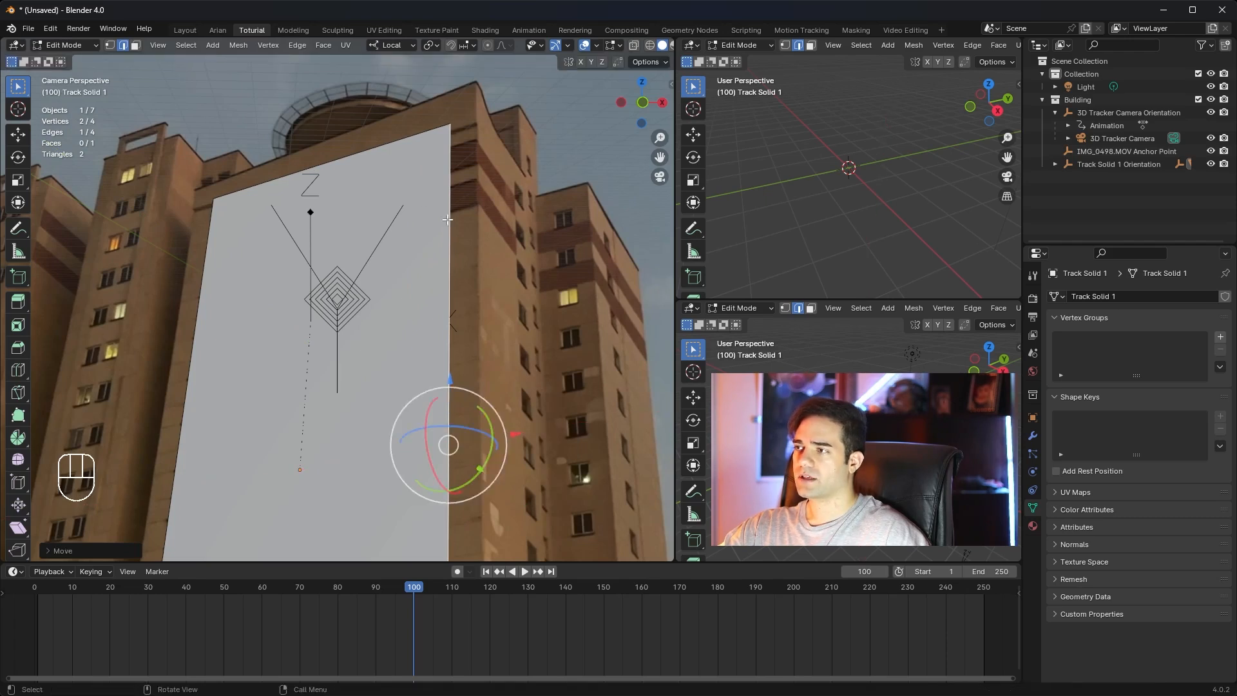
Rotate the plane's opposite vertical edge slightly and move it about 0.06 m outward along local X to the facade's other side.
{"action": "left_click", "coordinate": [204, 305]}
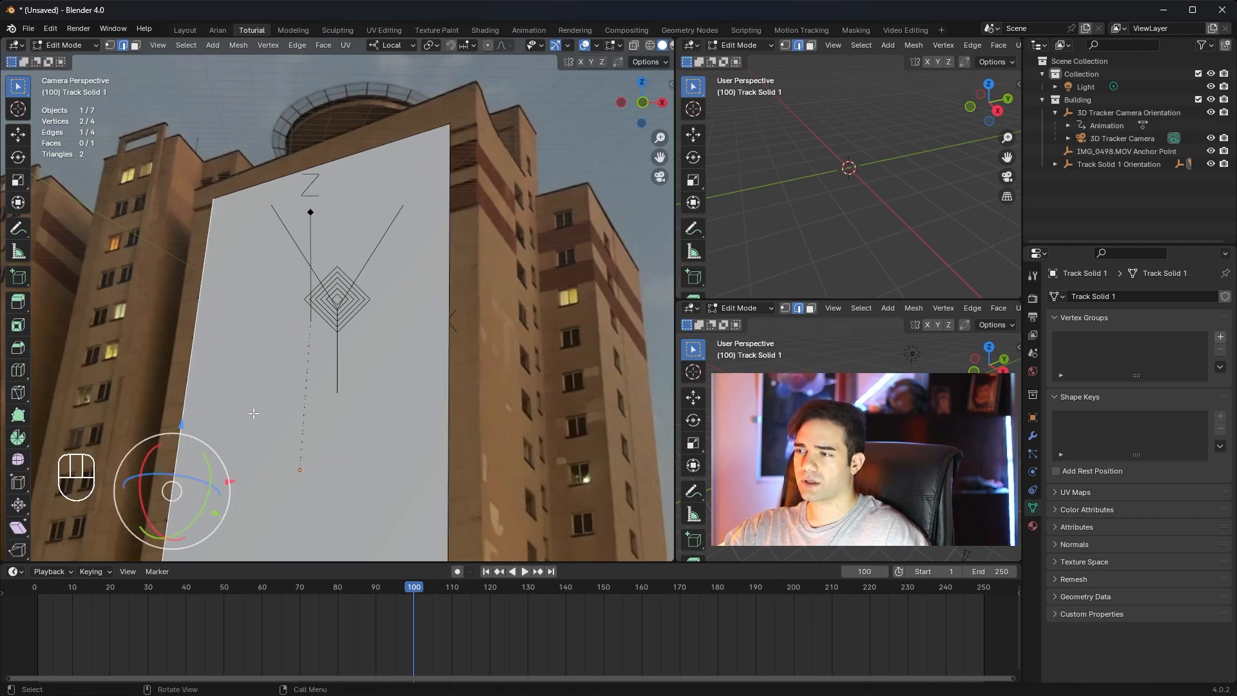
{"action": "left_click_drag", "start_coordinate": [206, 466], "coordinate": [214, 478], "text": "shift"}
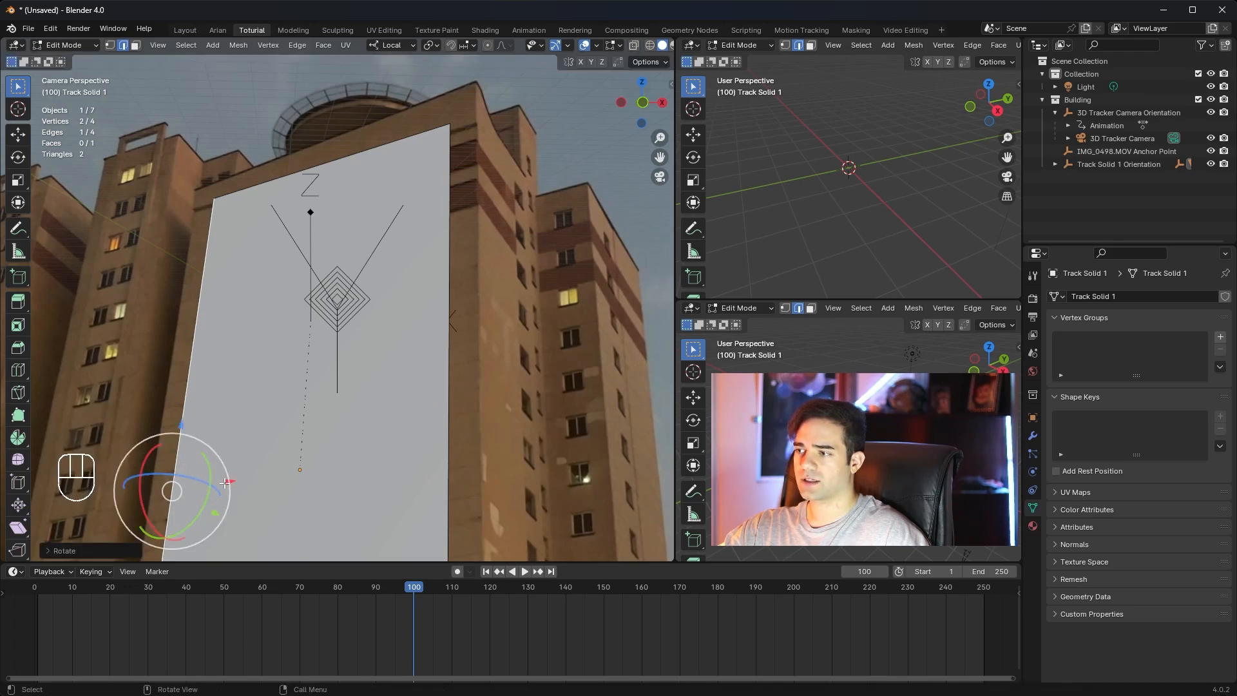
{"action": "key", "text": "g"}
{"action": "key", "text": "x"}
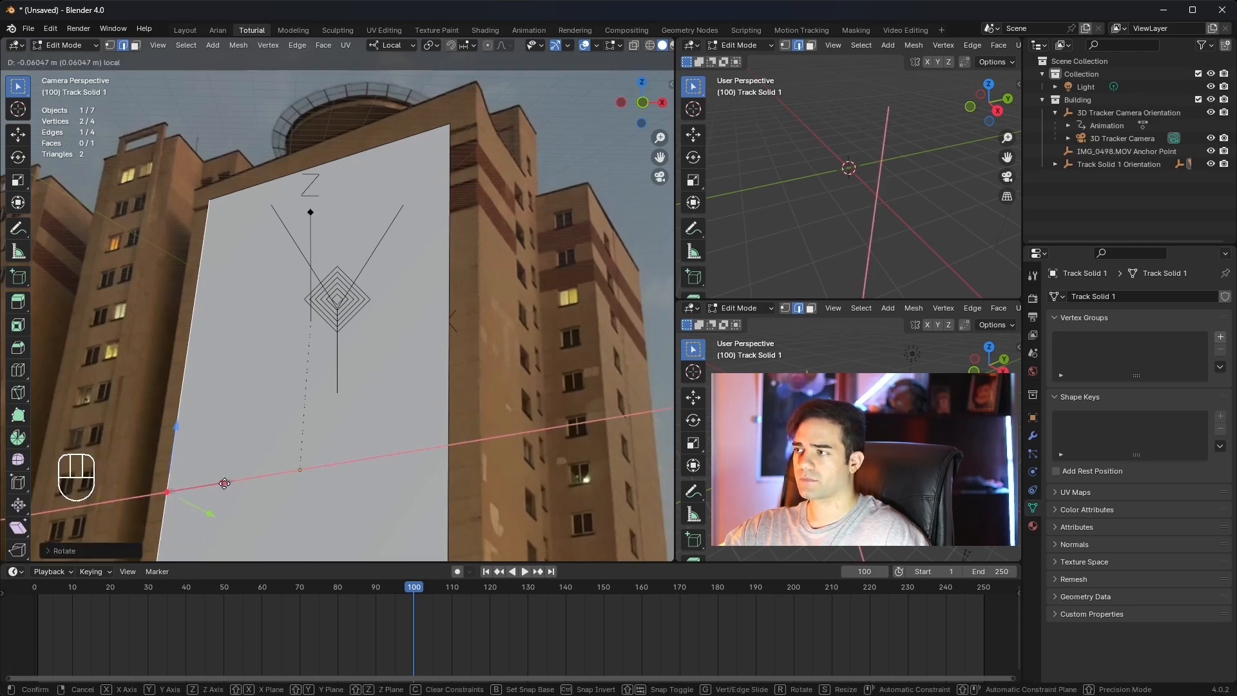
{"action": "left_click_drag", "start_coordinate": [224, 484], "coordinate": [224, 483]}
Move the corner-side edge about 0.017 m outward along local X, leave Edit Mode and nudge the whole plane along local X.
{"action": "left_click", "coordinate": [447, 420]}
{"action": "left_click_drag", "start_coordinate": [514, 434], "coordinate": [517, 434]}
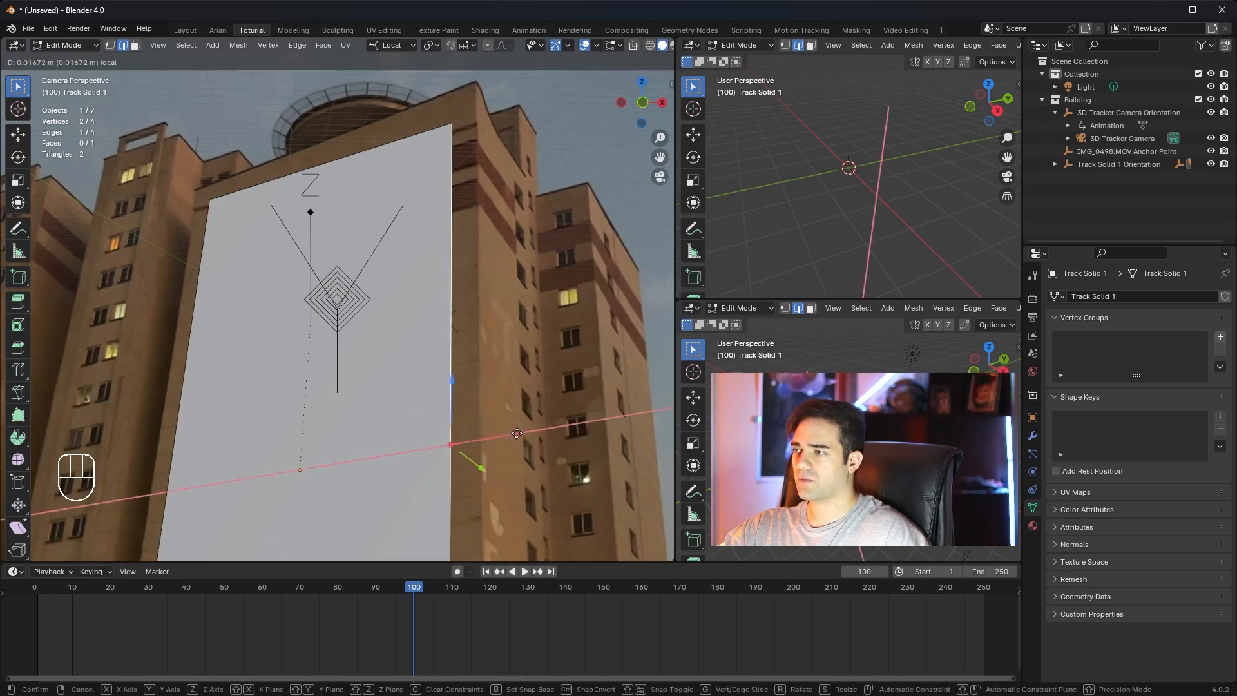
{"action": "left_click", "coordinate": [516, 433]}
{"action": "scroll", "coordinate": [375, 284], "scroll_direction": "down", "scroll_amount": 2}
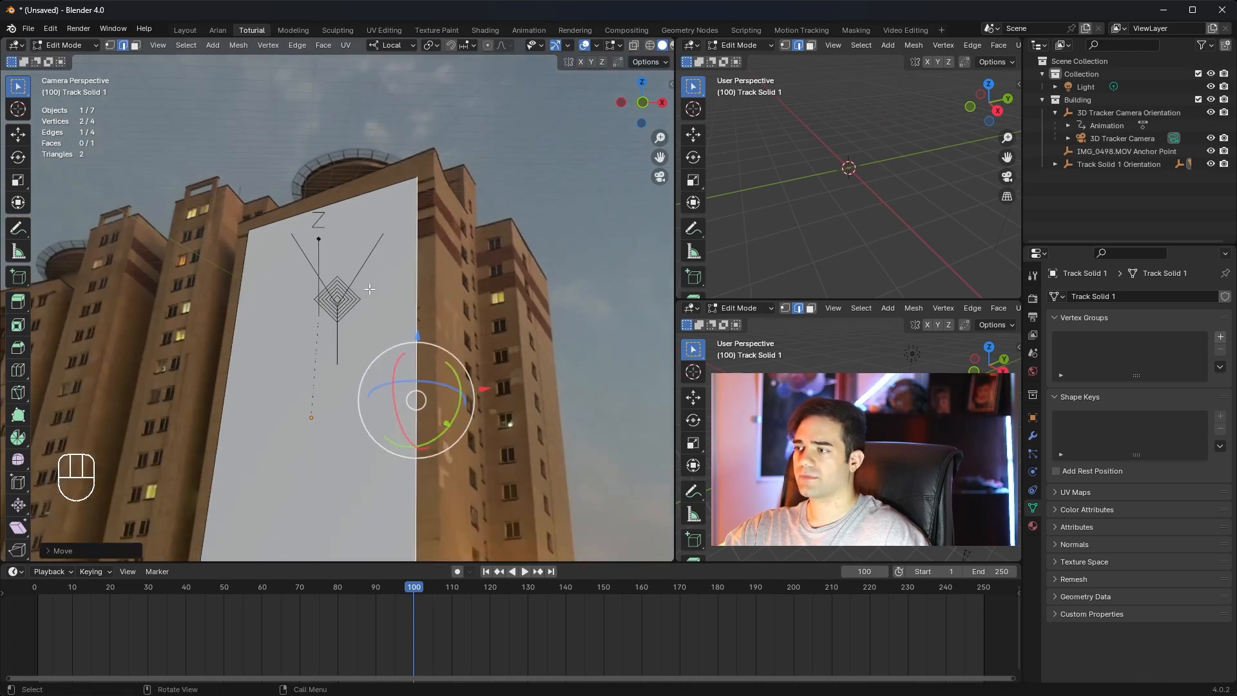
{"action": "middle_click_drag", "start_coordinate": [369, 289], "coordinate": [376, 230], "text": "shift"}
{"action": "key", "text": "Tab"}
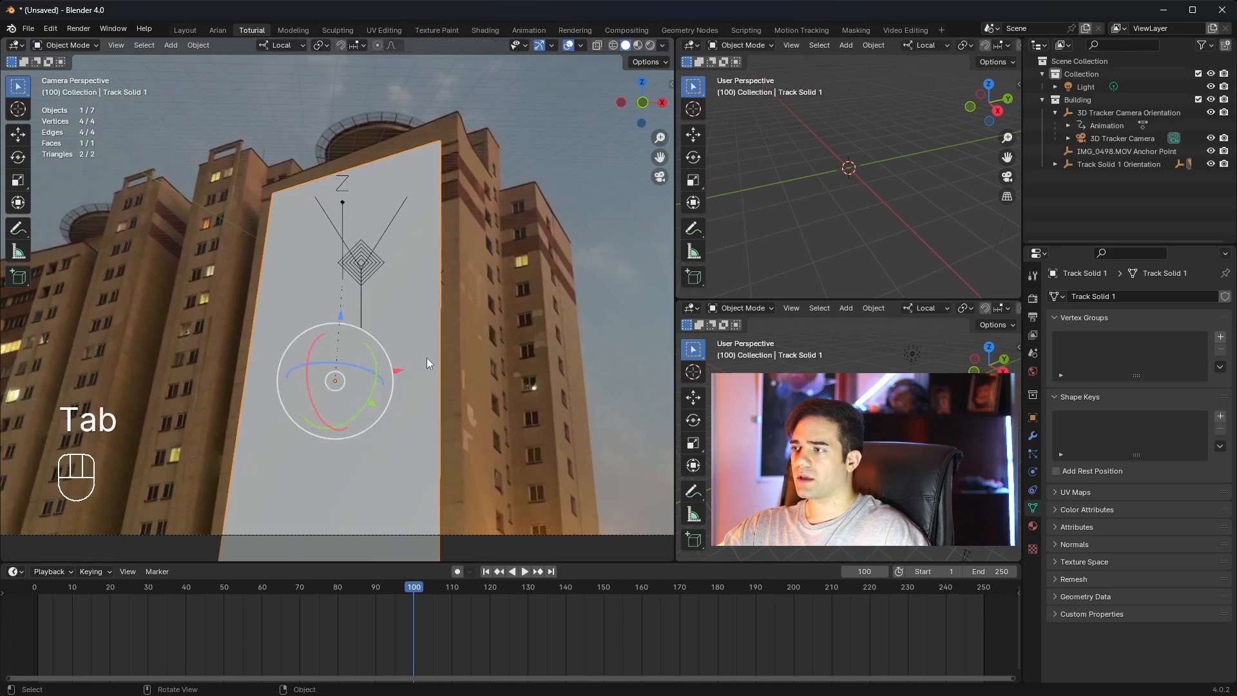
{"action": "left_click_drag", "start_coordinate": [400, 376], "coordinate": [405, 373]}
{"action": "scroll", "coordinate": [416, 243], "scroll_direction": "up", "scroll_amount": 1}
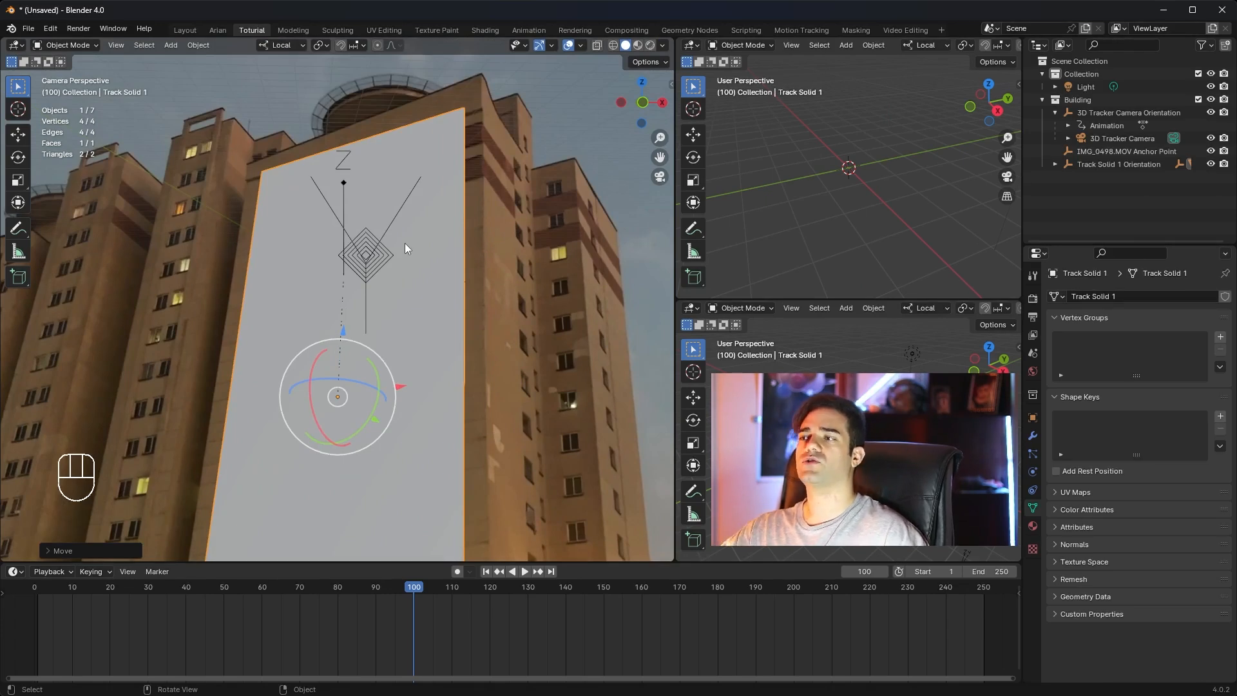
Extrude the entire plane a short distance back into the building and scale the extruded face up beyond the facade's outline.
{"action": "key", "text": "Tab"}
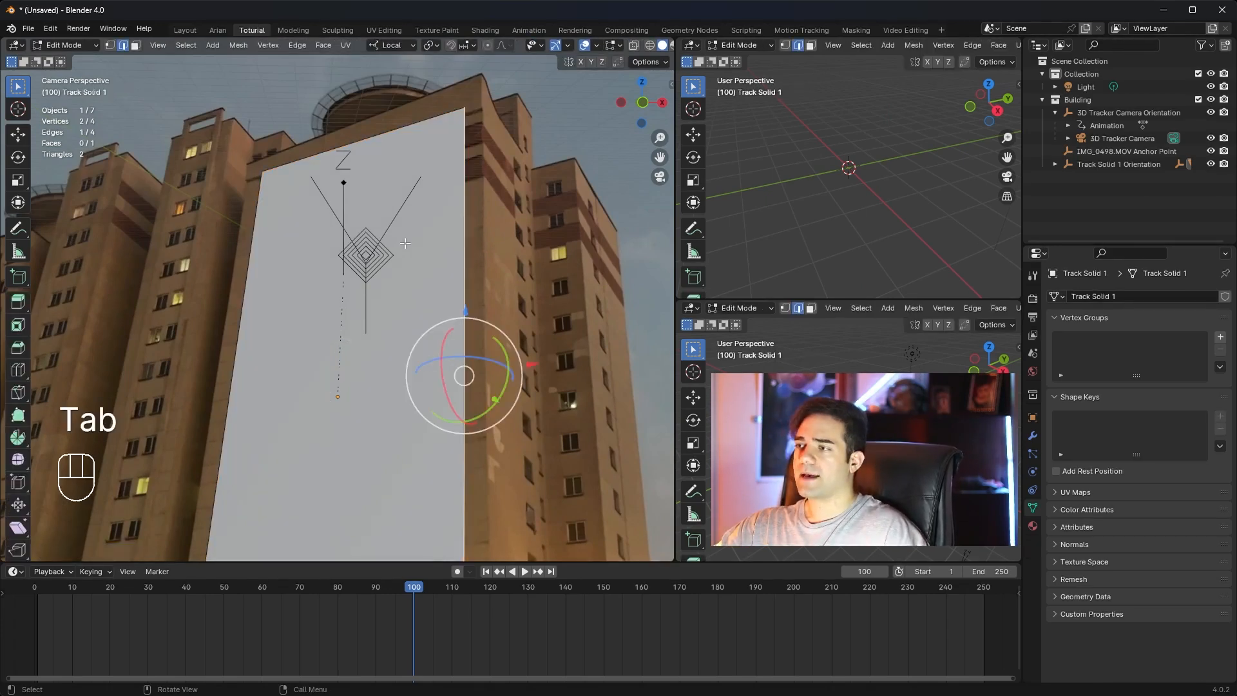
{"action": "key", "text": "a"}
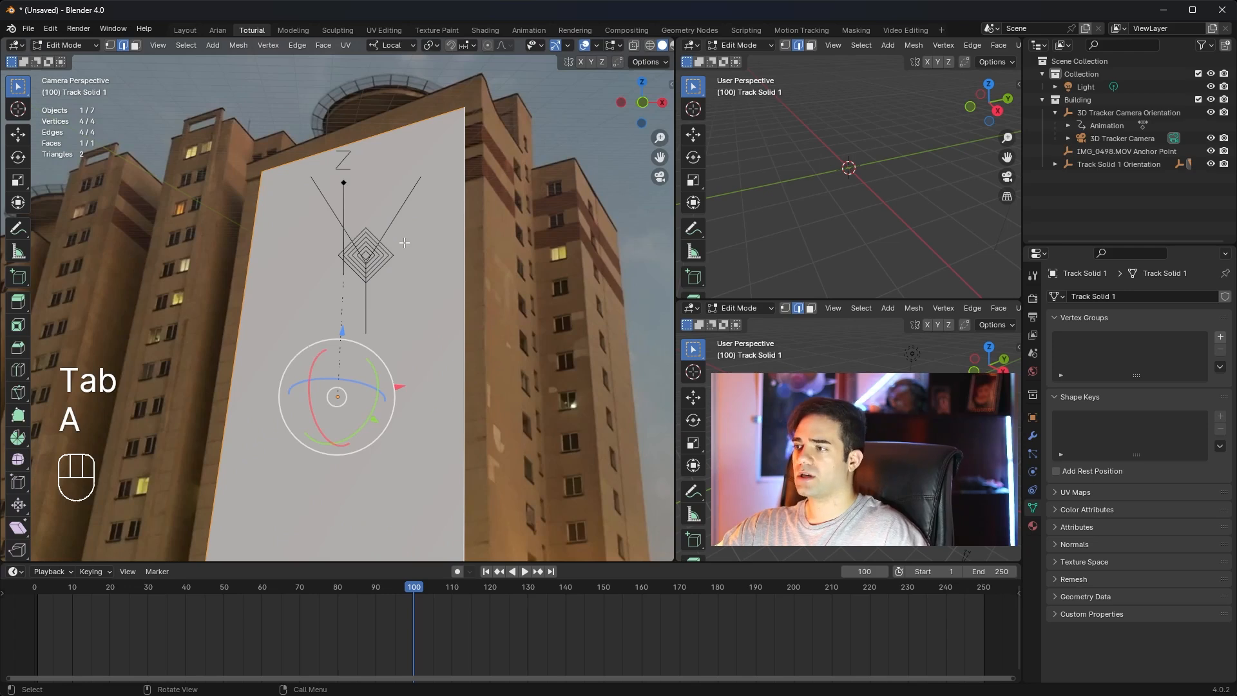
{"action": "key", "text": "e"}
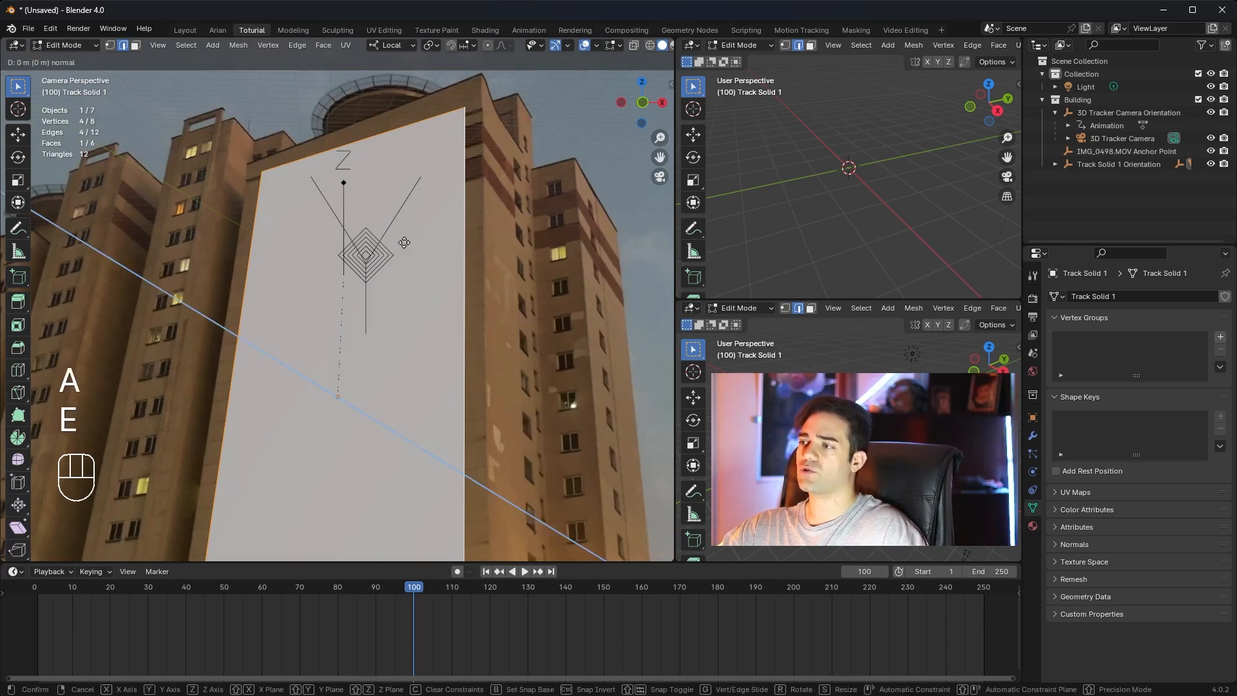
{"action": "left_click", "coordinate": [425, 242]}
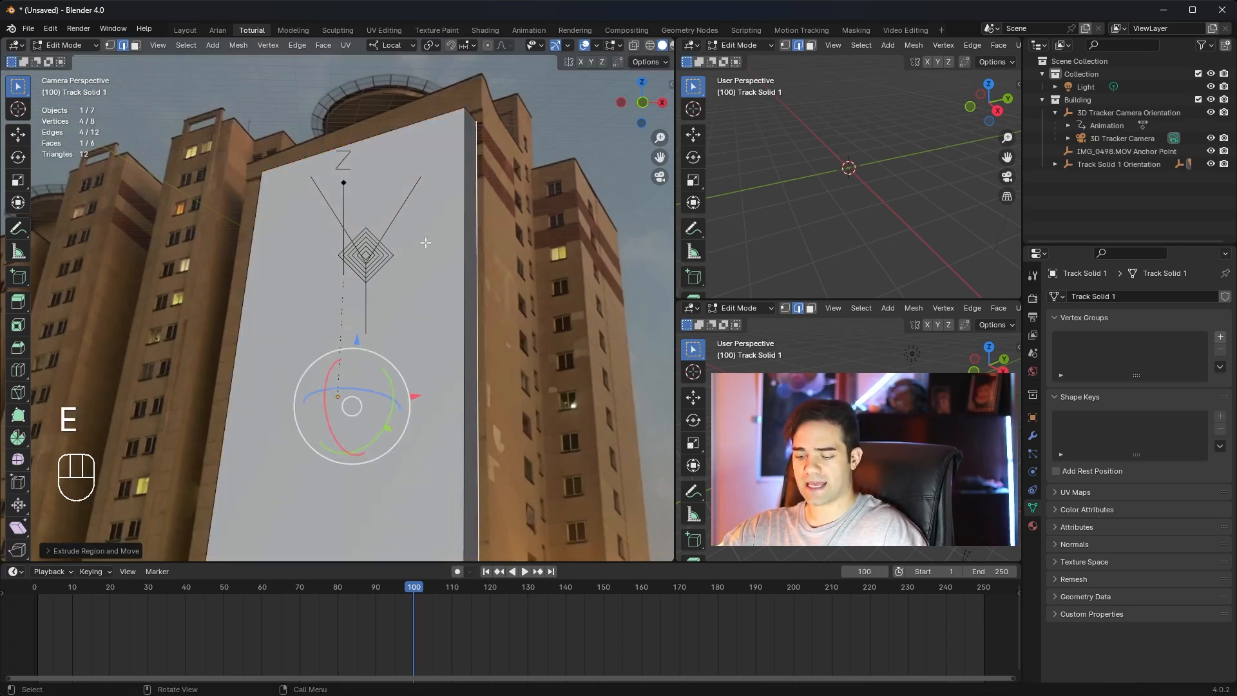
{"action": "key", "text": "s"}
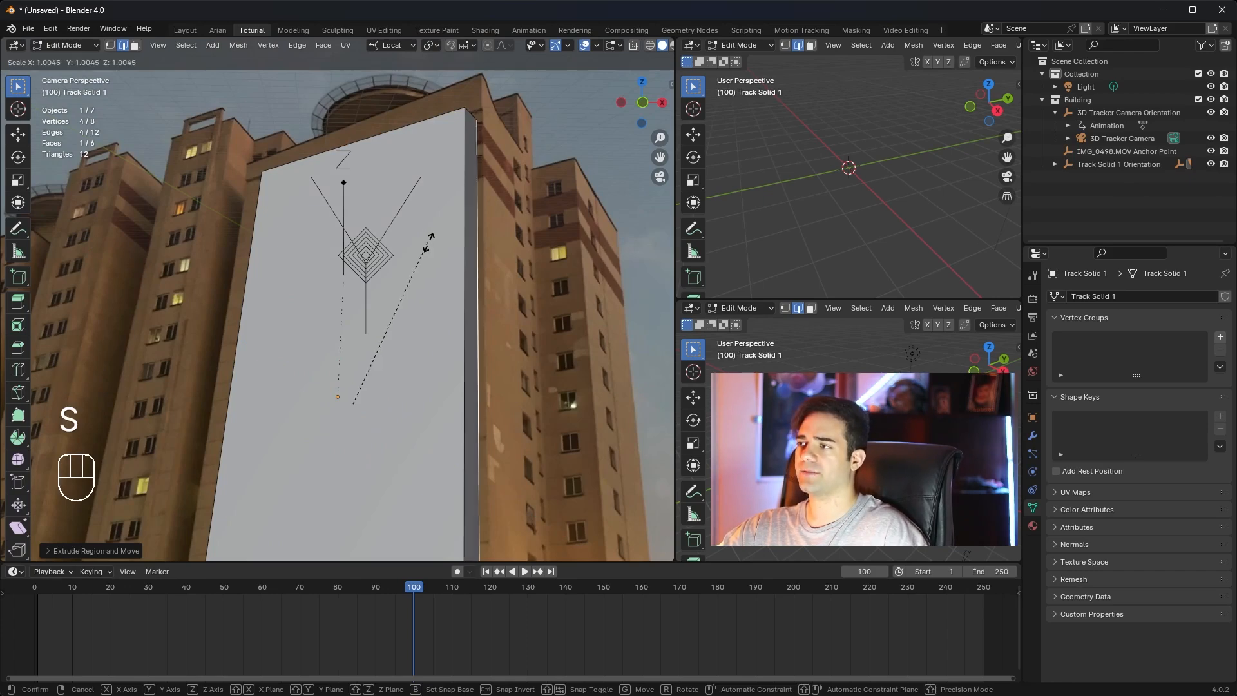
{"action": "left_click", "coordinate": [495, 217]}
{"action": "scroll", "coordinate": [520, 219], "scroll_direction": "down", "scroll_amount": 1}
Switch to face selection and extrude the front facade face about 1.25 m inward to form a deep recess.
{"action": "left_click", "coordinate": [444, 222]}
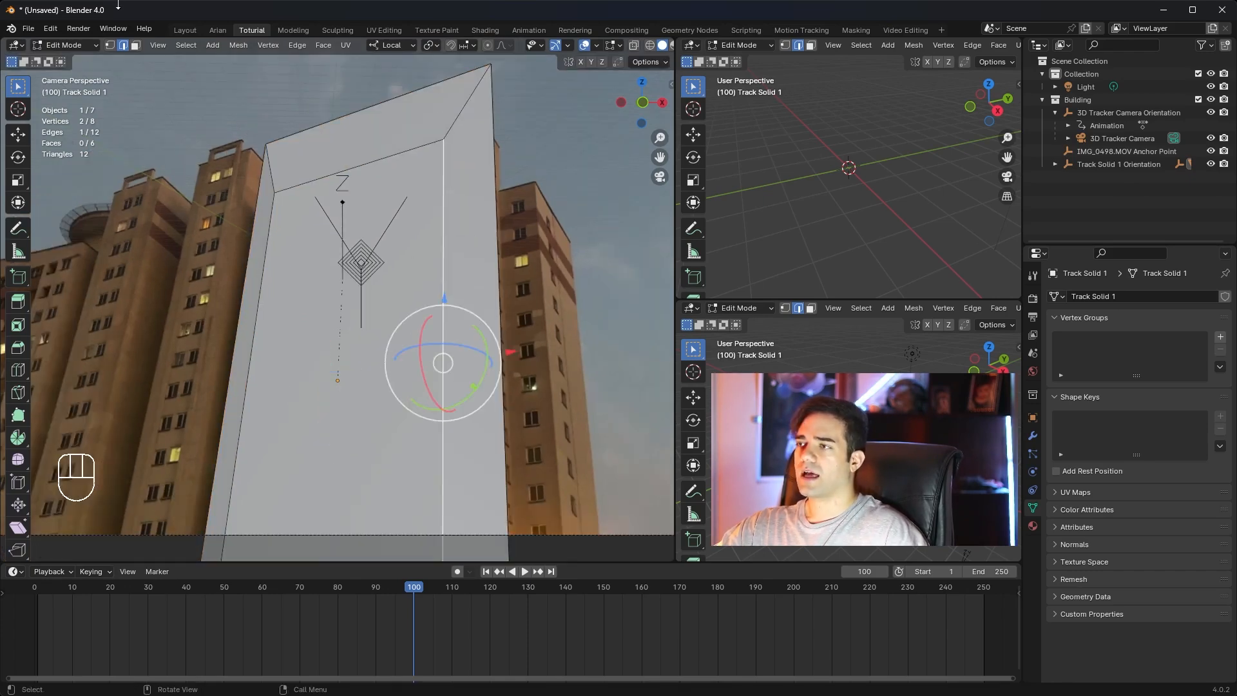
{"action": "left_click", "coordinate": [136, 46]}
{"action": "scroll", "coordinate": [363, 251], "scroll_direction": "up", "scroll_amount": 2}
{"action": "scroll", "coordinate": [361, 255], "scroll_direction": "down", "scroll_amount": 1}
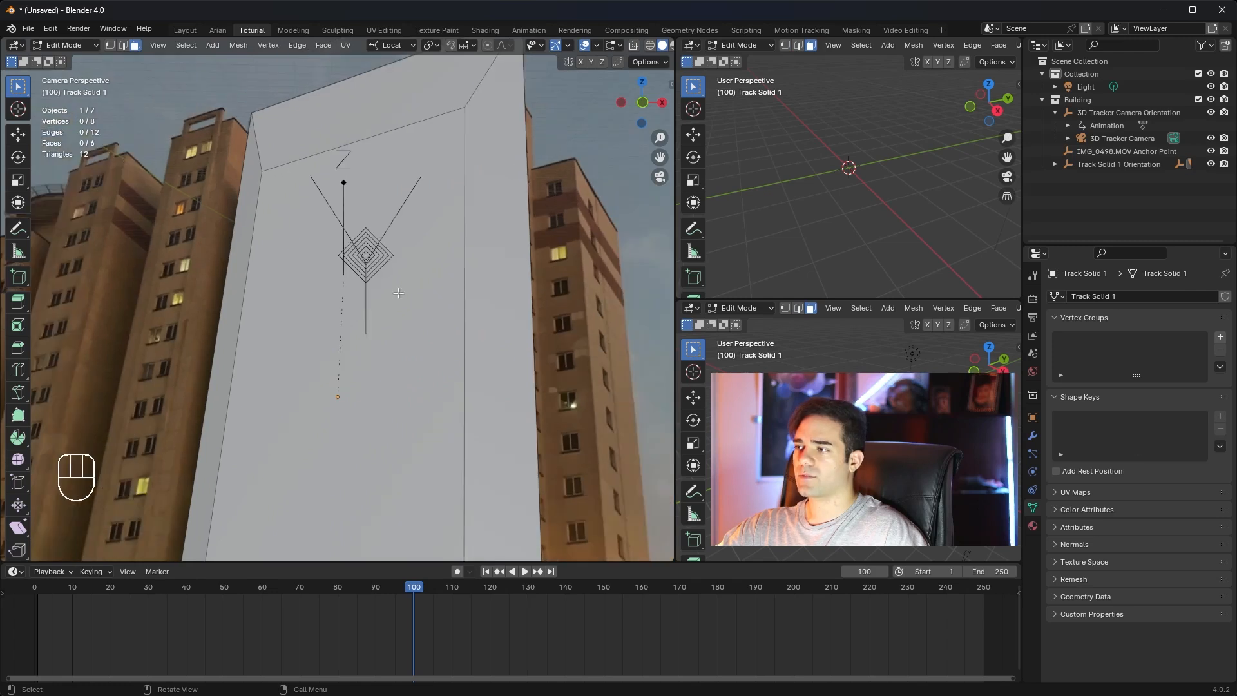
{"action": "left_click", "coordinate": [343, 265]}
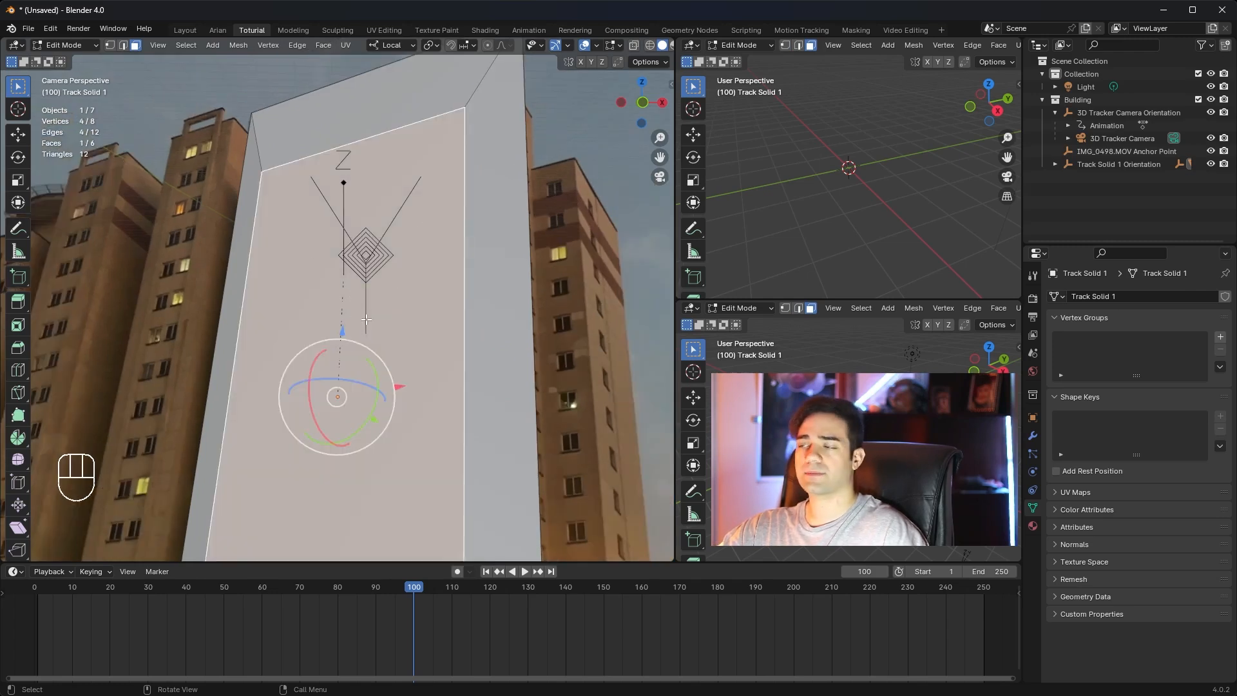
{"action": "key", "text": "e"}
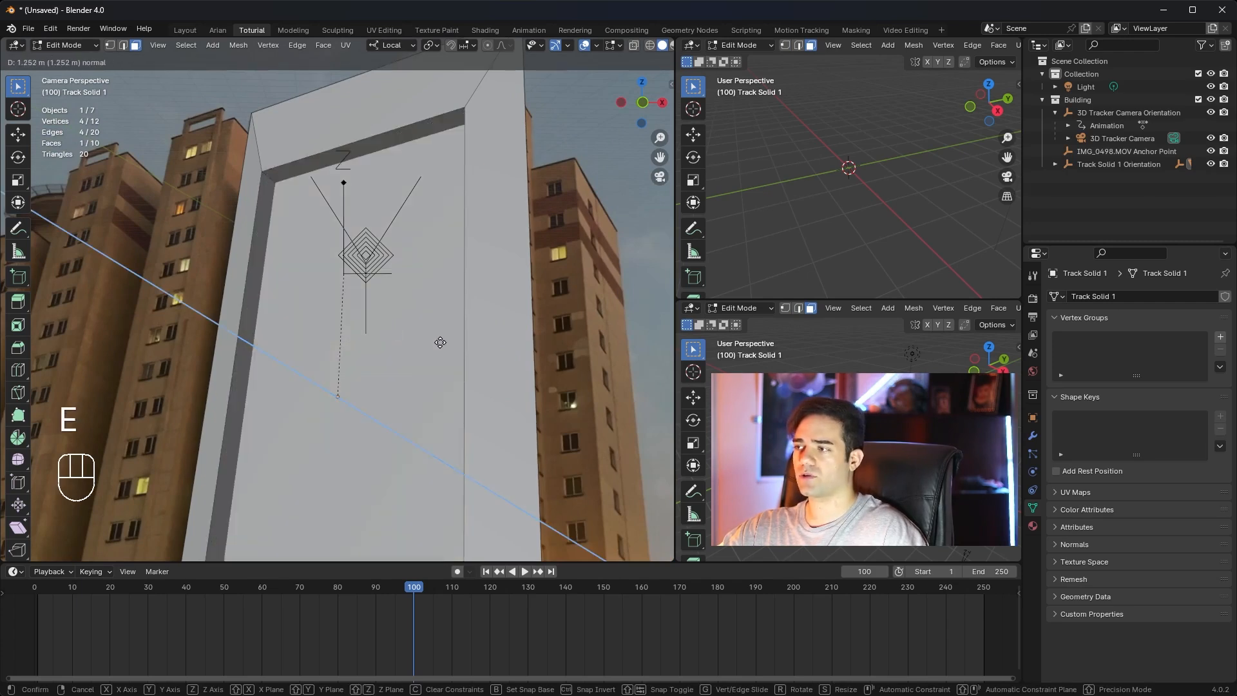
{"action": "left_click", "coordinate": [444, 344]}
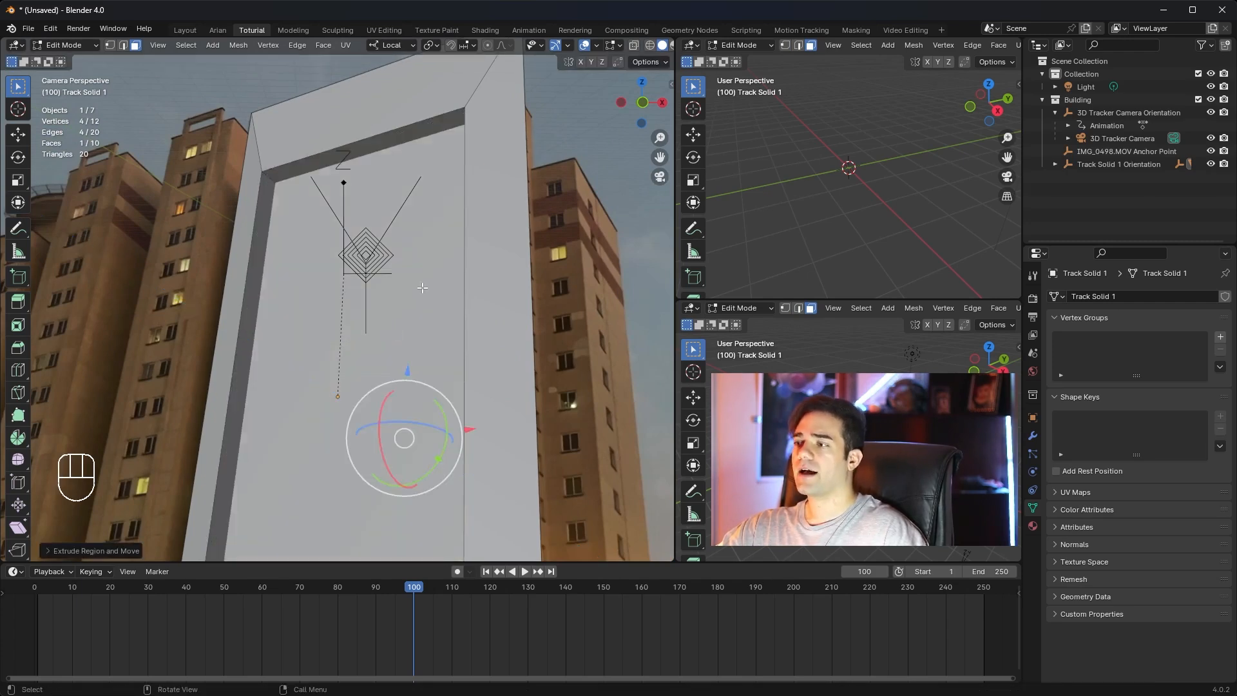
Delete the enlarged back face that blocks the inside of the recess.
{"action": "left_click", "coordinate": [408, 253]}
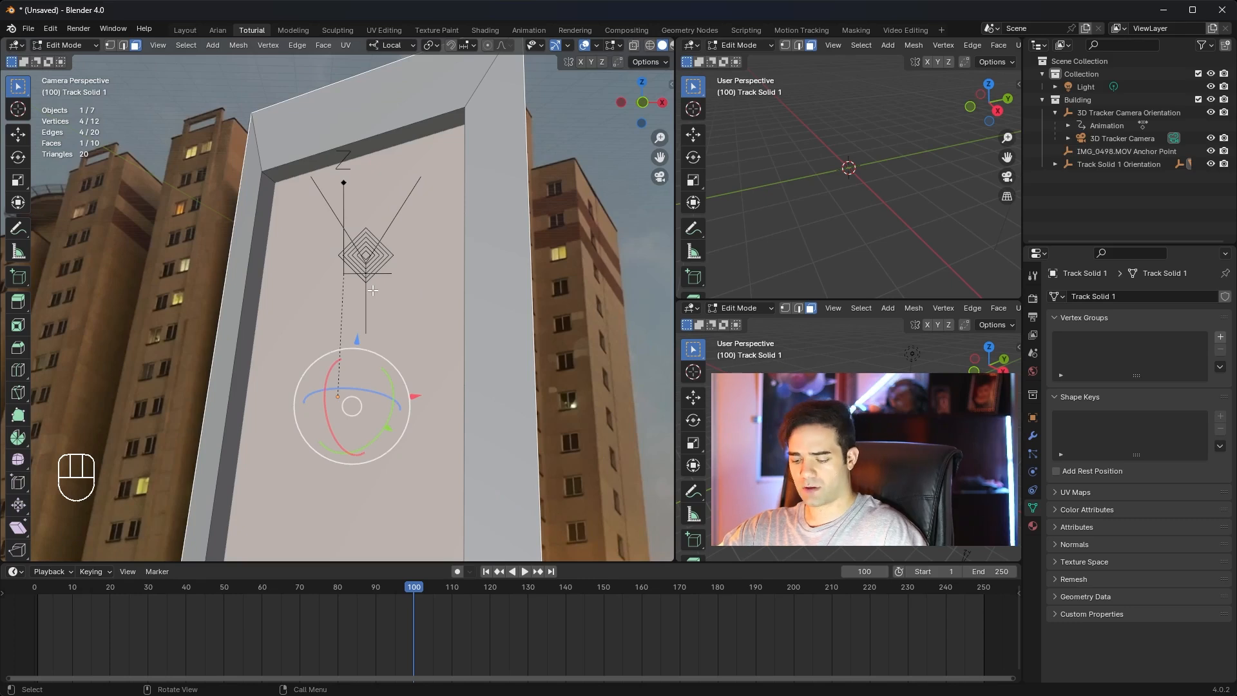
{"action": "key", "text": "x"}
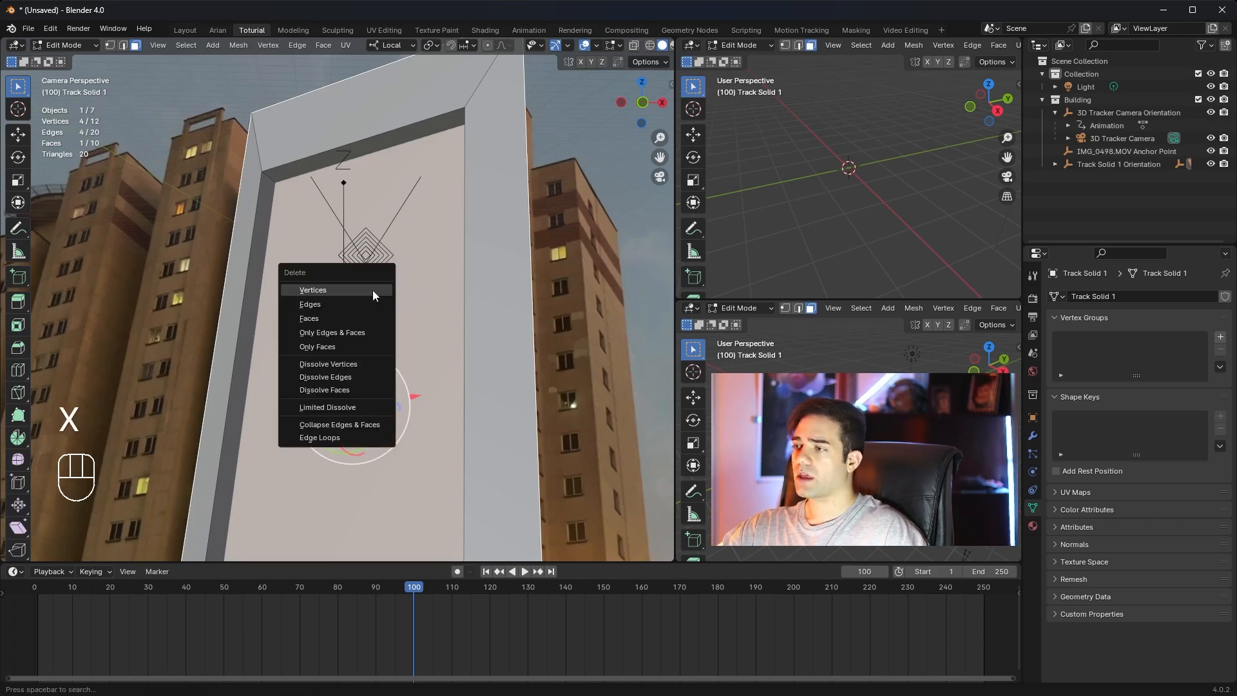
{"action": "left_click", "coordinate": [328, 319]}
Push the recess's inner end face deeper into the building and return to Object Mode.
{"action": "left_click", "coordinate": [407, 337]}
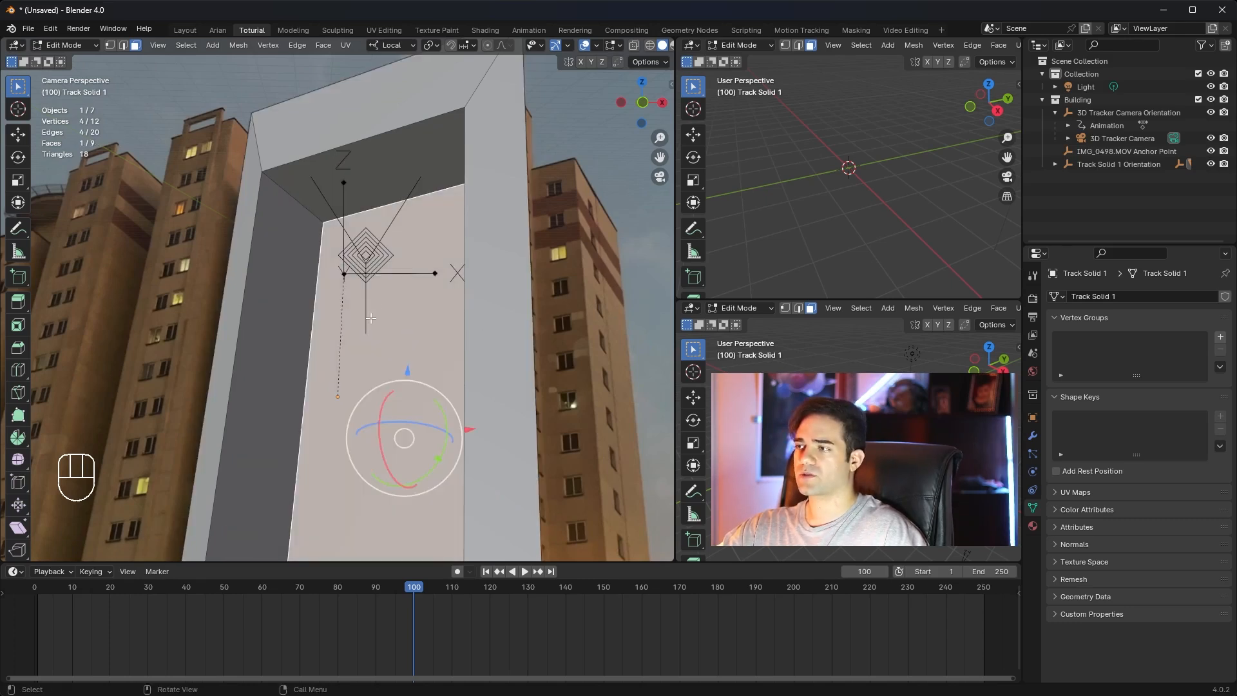
{"action": "left_click", "coordinate": [18, 301]}
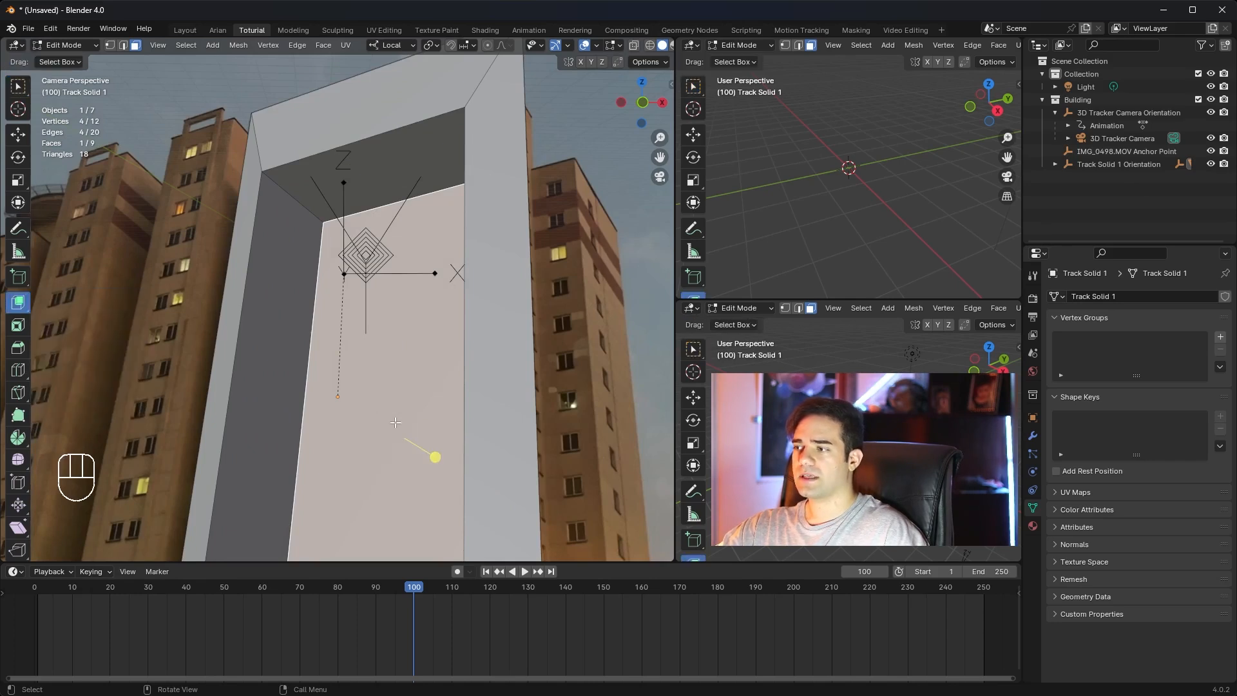
{"action": "left_click_drag", "start_coordinate": [433, 456], "coordinate": [456, 462]}
{"action": "key", "text": "Tab"}
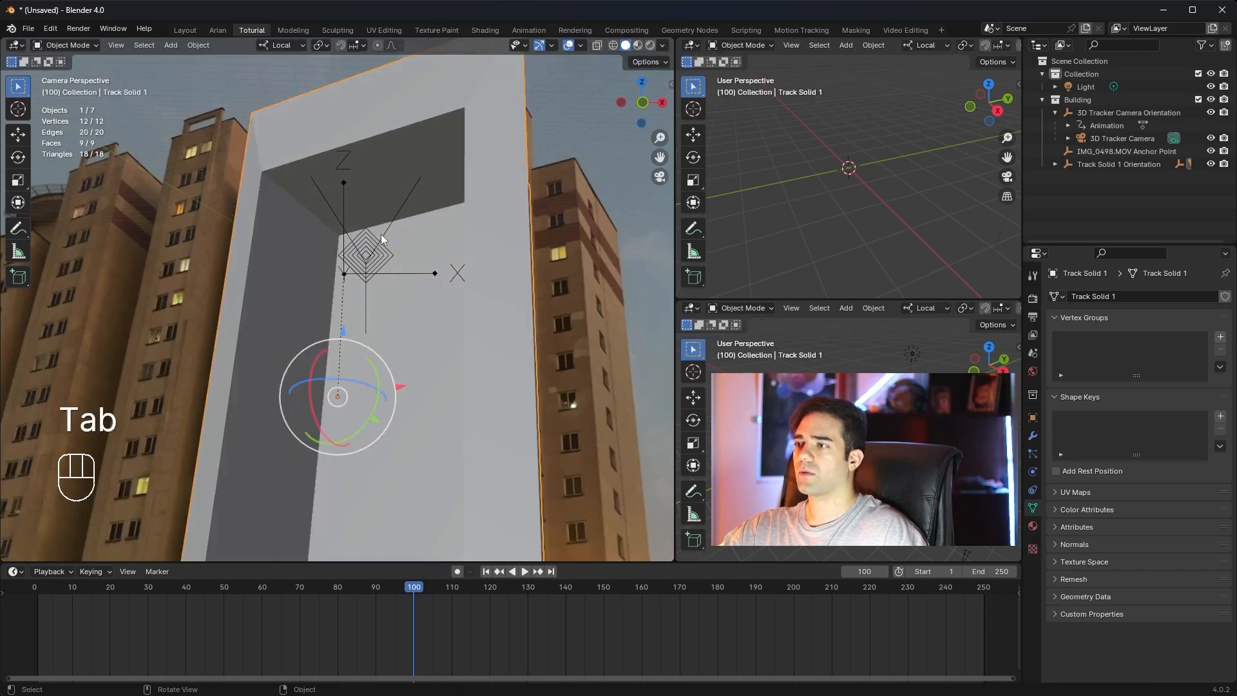
Open Track Solid 1's material settings and switch the camera view to Rendered shading.
{"action": "scroll", "coordinate": [407, 234], "scroll_direction": "down", "scroll_amount": 1}
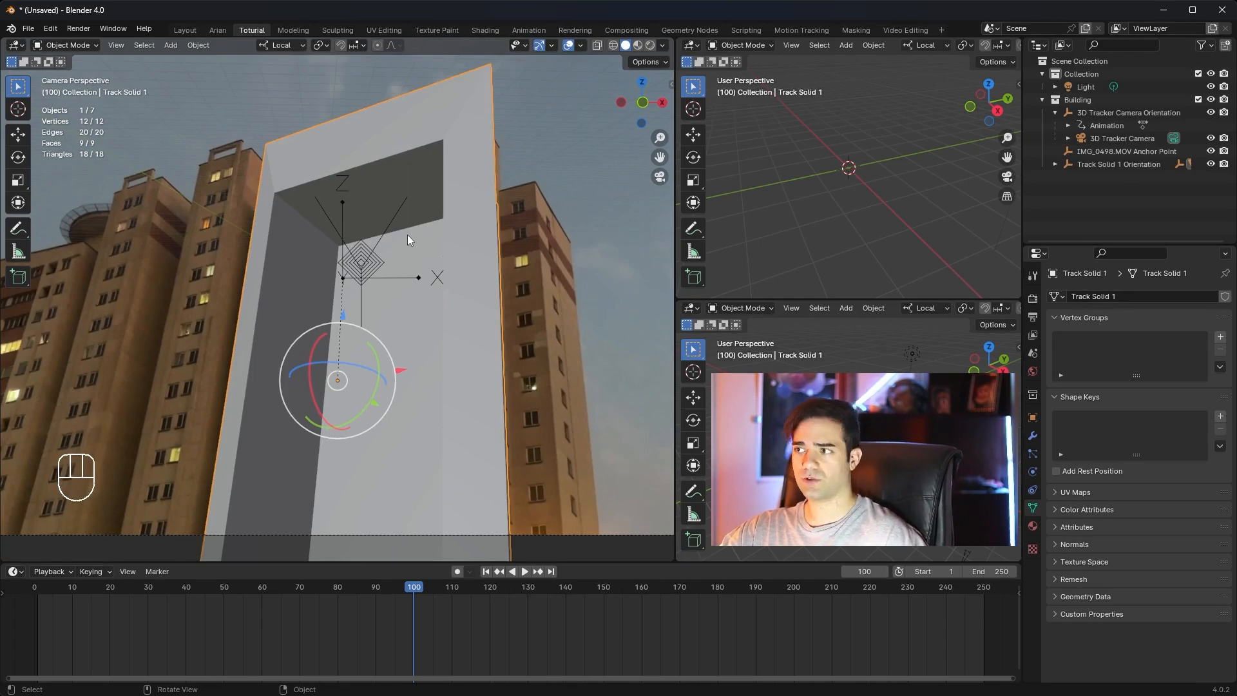
{"action": "scroll", "coordinate": [407, 235], "scroll_direction": "up", "scroll_amount": 1}
{"action": "scroll", "coordinate": [407, 235], "scroll_direction": "down", "scroll_amount": 1}
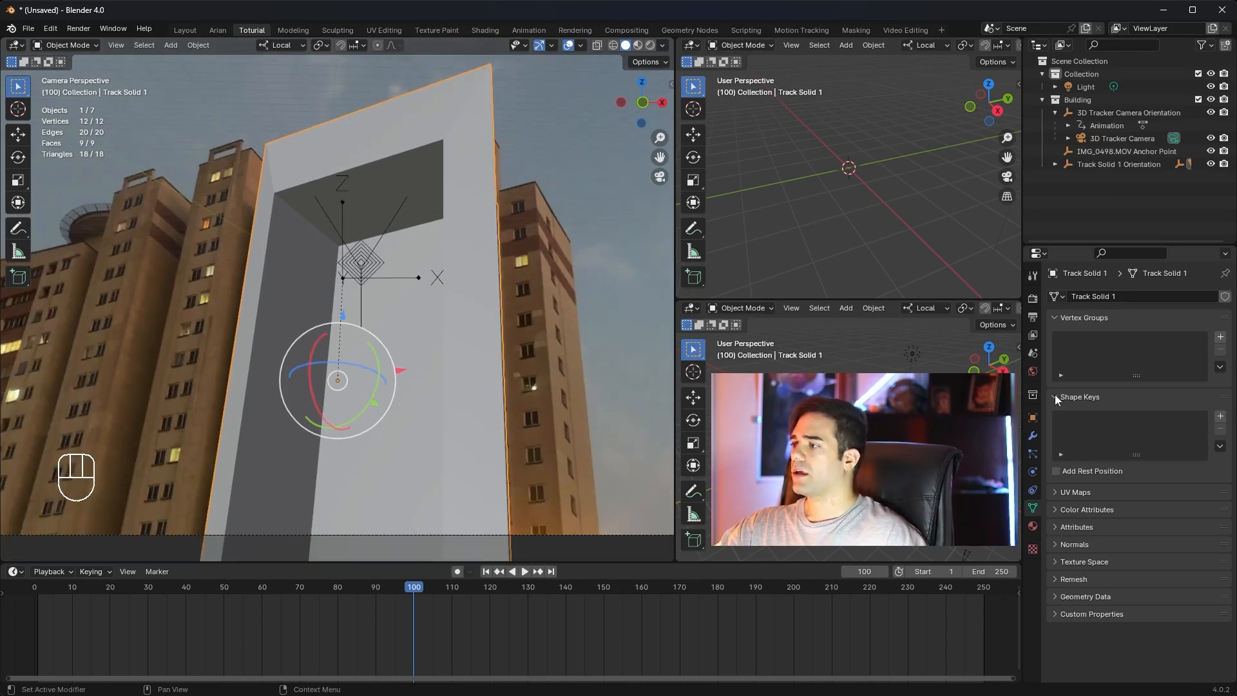
{"action": "left_click", "coordinate": [1033, 526]}
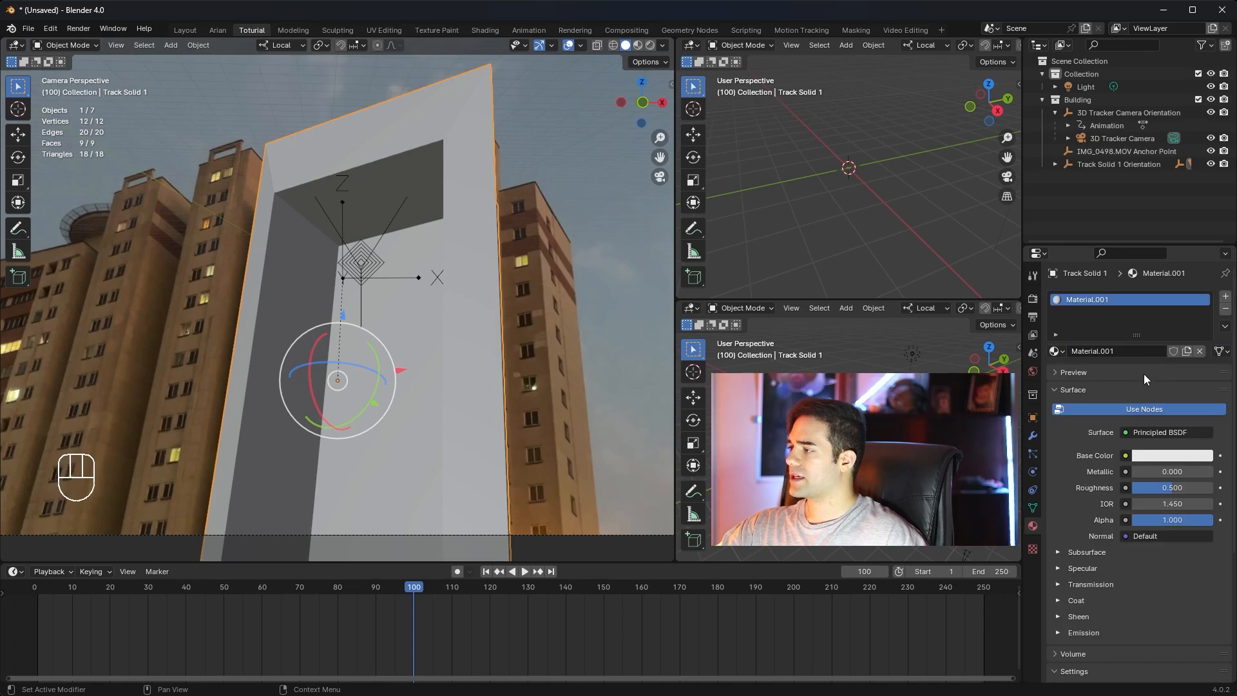
{"action": "left_click", "coordinate": [652, 44]}
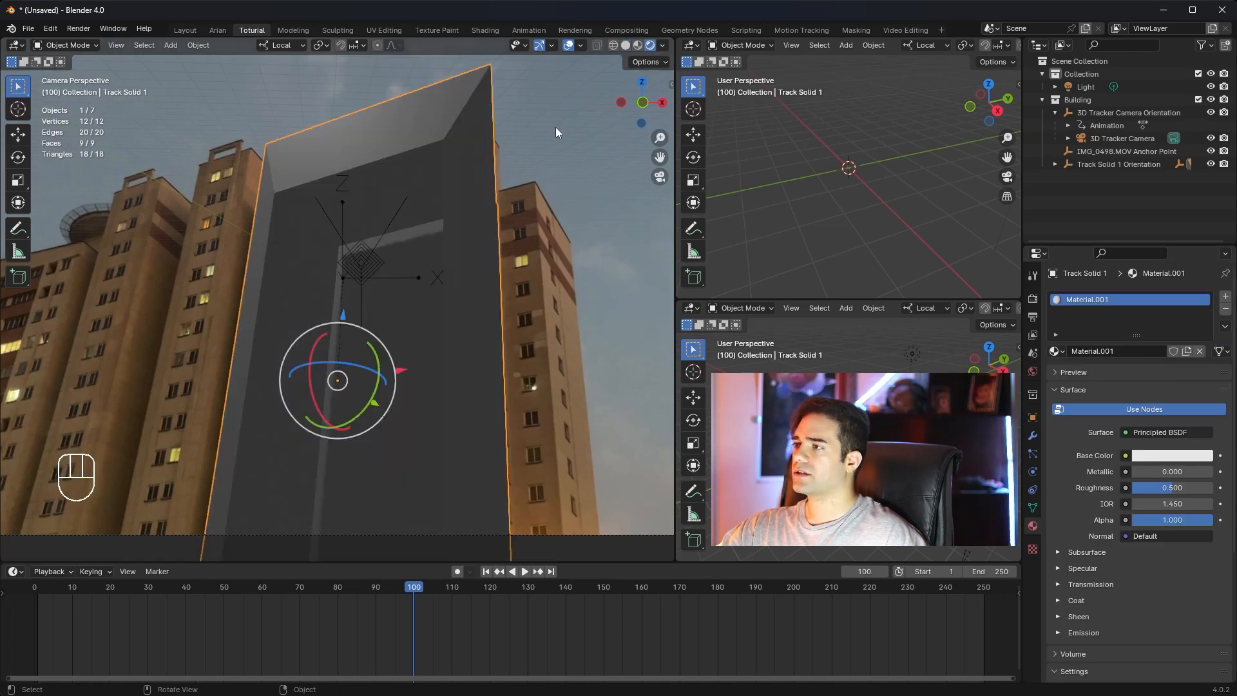
Set the render engine to Cycles and its device to GPU Compute.
{"action": "left_click", "coordinate": [1033, 298]}
{"action": "left_click", "coordinate": [1153, 298]}
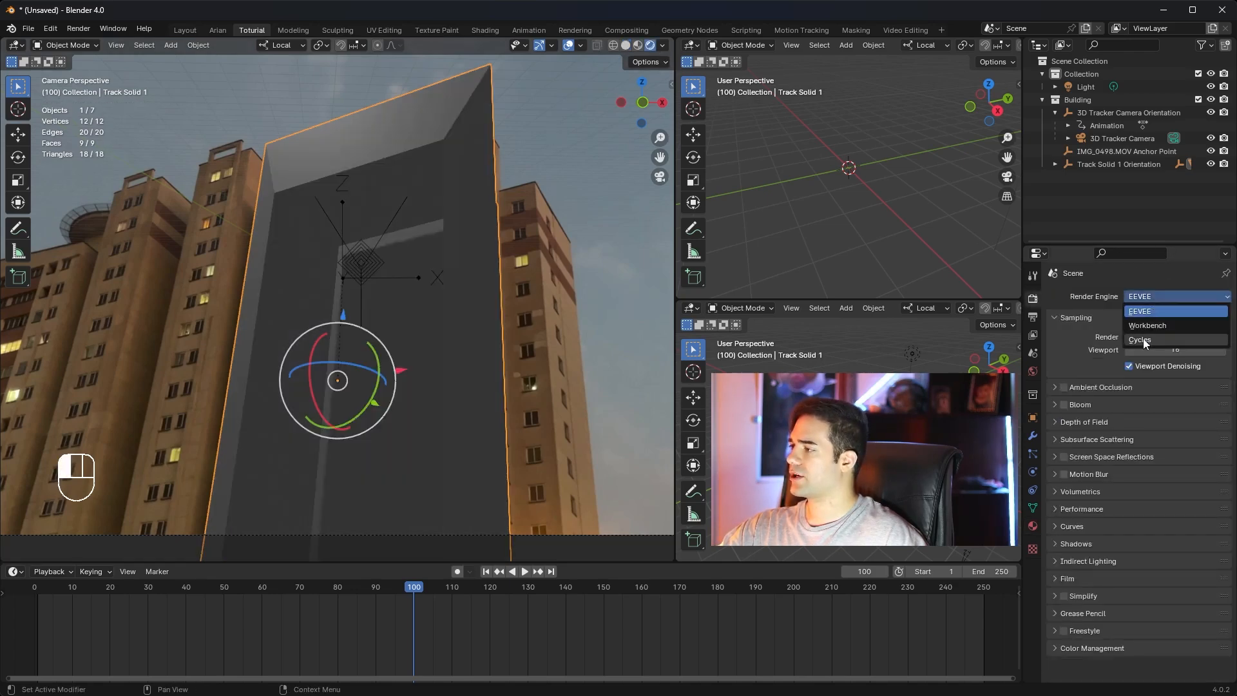
{"action": "left_click", "coordinate": [1160, 339]}
{"action": "left_click", "coordinate": [1147, 327]}
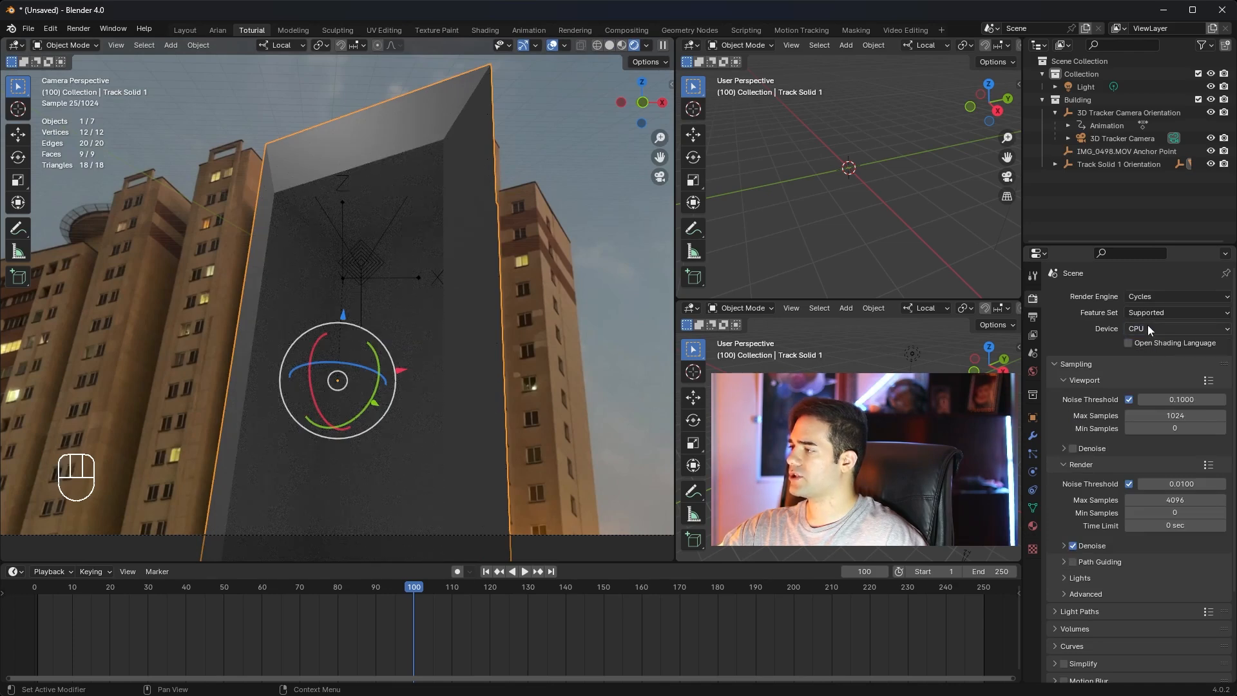
{"action": "left_click", "coordinate": [1149, 354]}
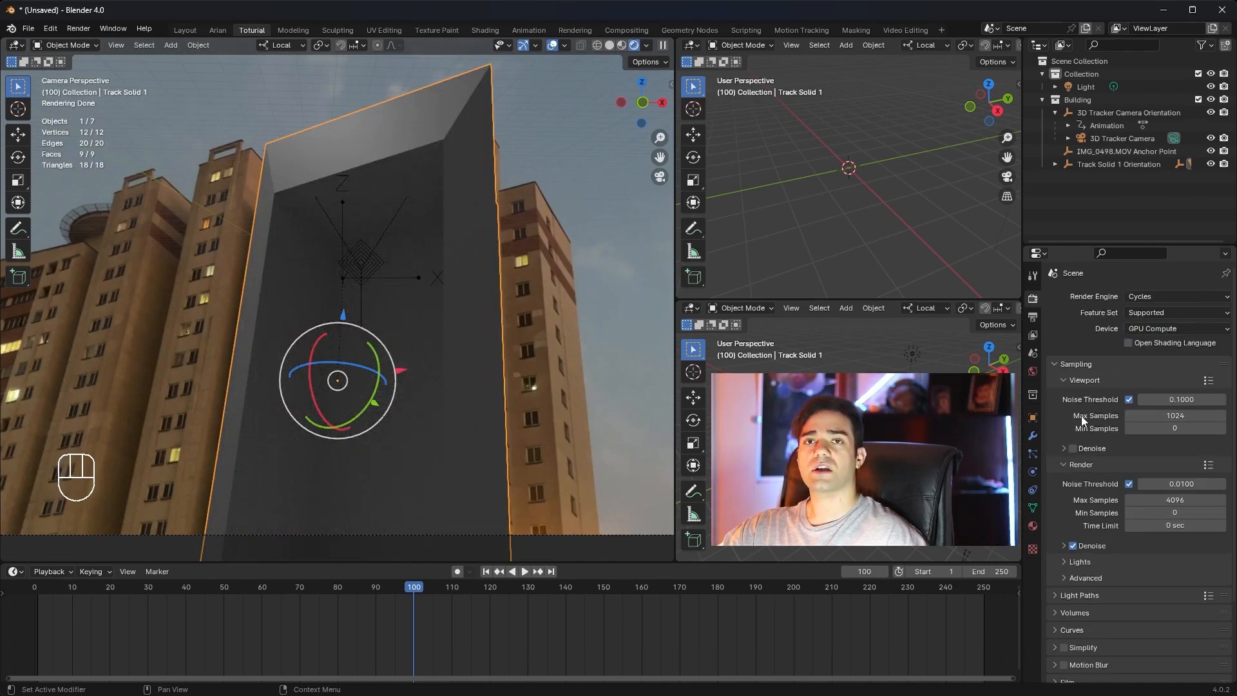
Enable a transparent film background for the Cycles render, including Transparent Glass.
{"action": "scroll", "coordinate": [1081, 415], "scroll_direction": "down", "scroll_amount": 4}
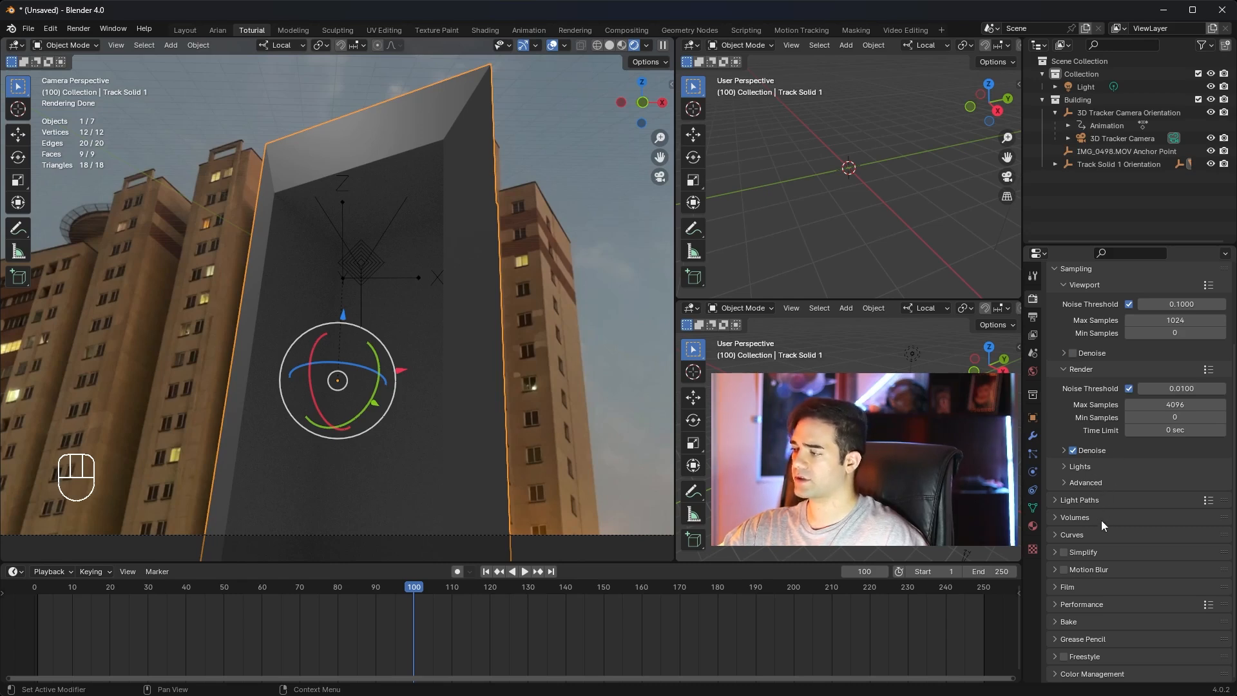
{"action": "left_click", "coordinate": [1067, 586]}
{"action": "scroll", "coordinate": [1102, 547], "scroll_direction": "down", "scroll_amount": 5}
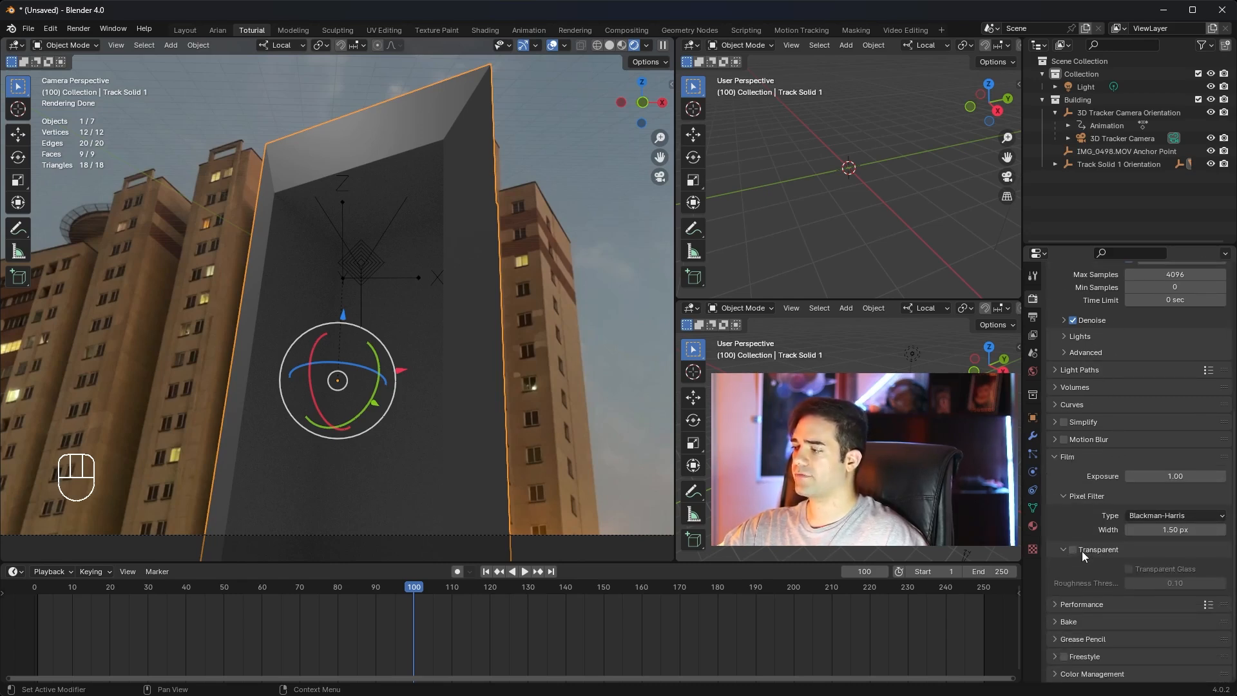
{"action": "left_click", "coordinate": [1074, 552]}
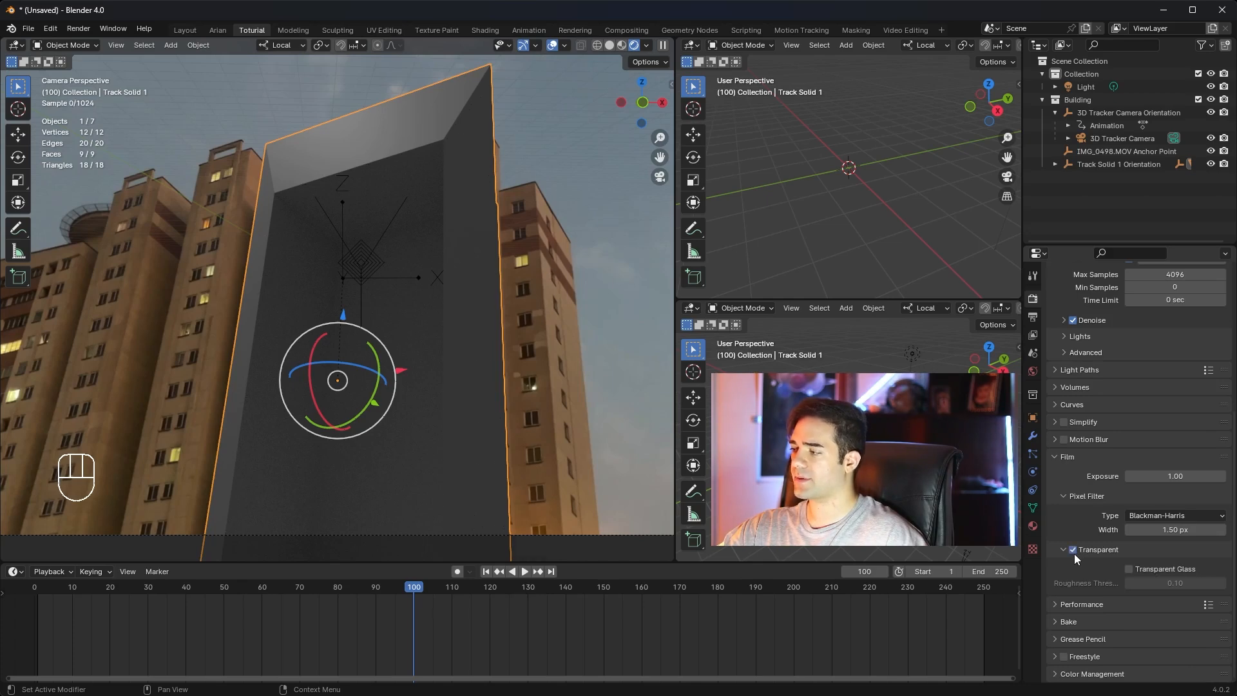
{"action": "left_click", "coordinate": [1129, 570]}
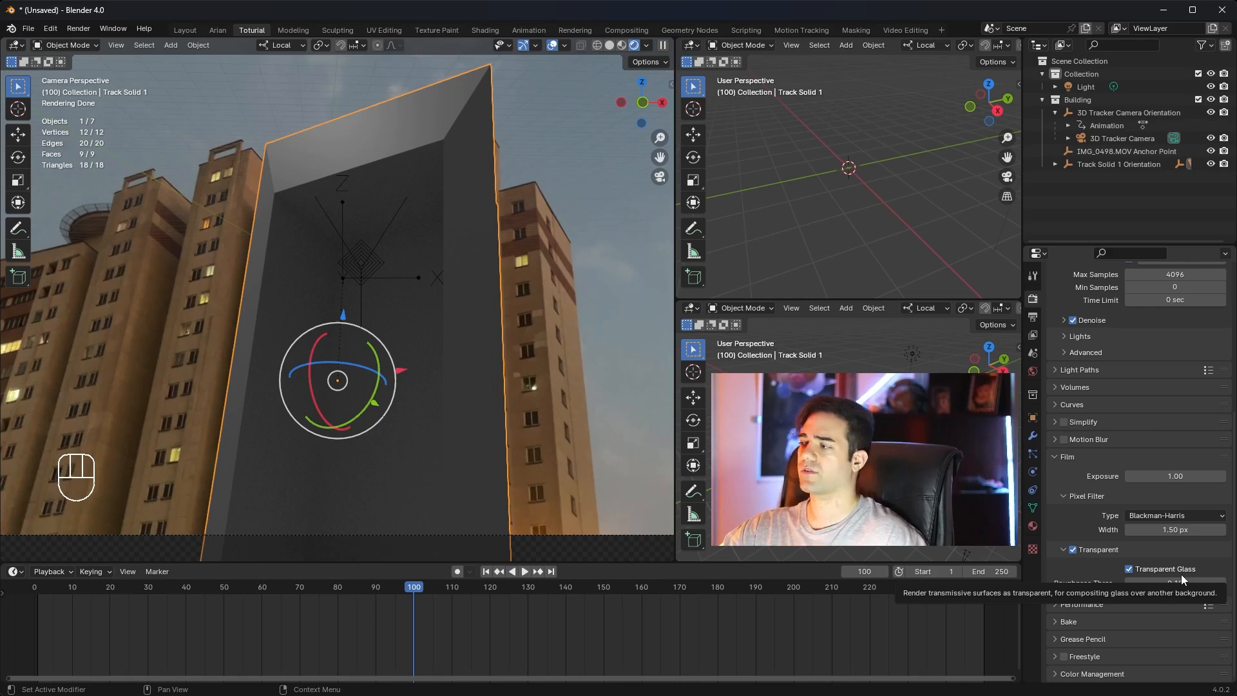
{"action": "scroll", "coordinate": [1088, 540], "scroll_direction": "up", "scroll_amount": 7}
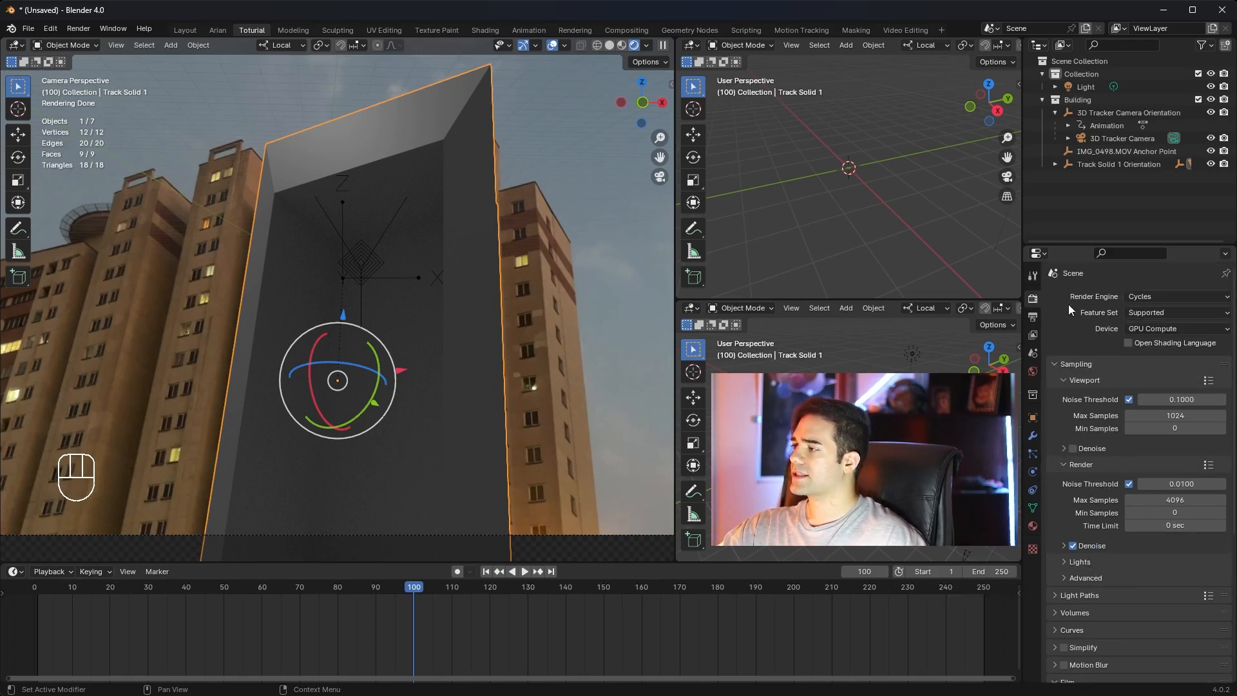
Rename Track Solid 1's existing material as Main.
{"action": "left_click", "coordinate": [1032, 317]}
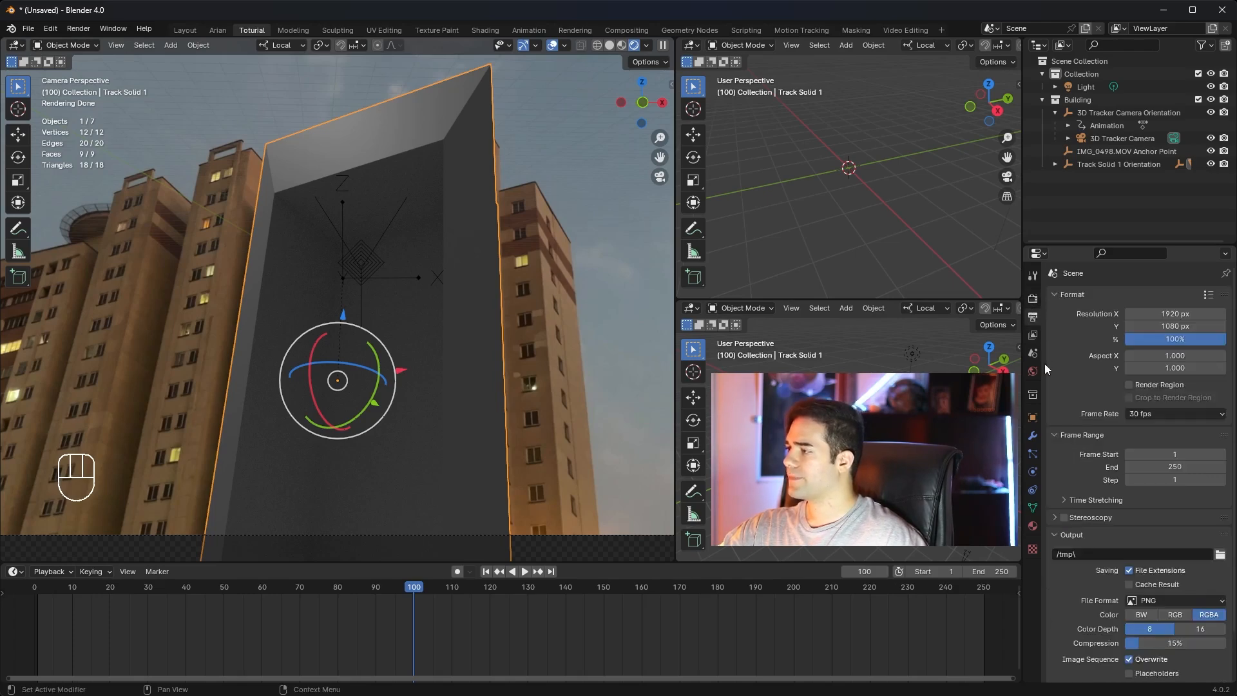
{"action": "left_click", "coordinate": [1033, 526]}
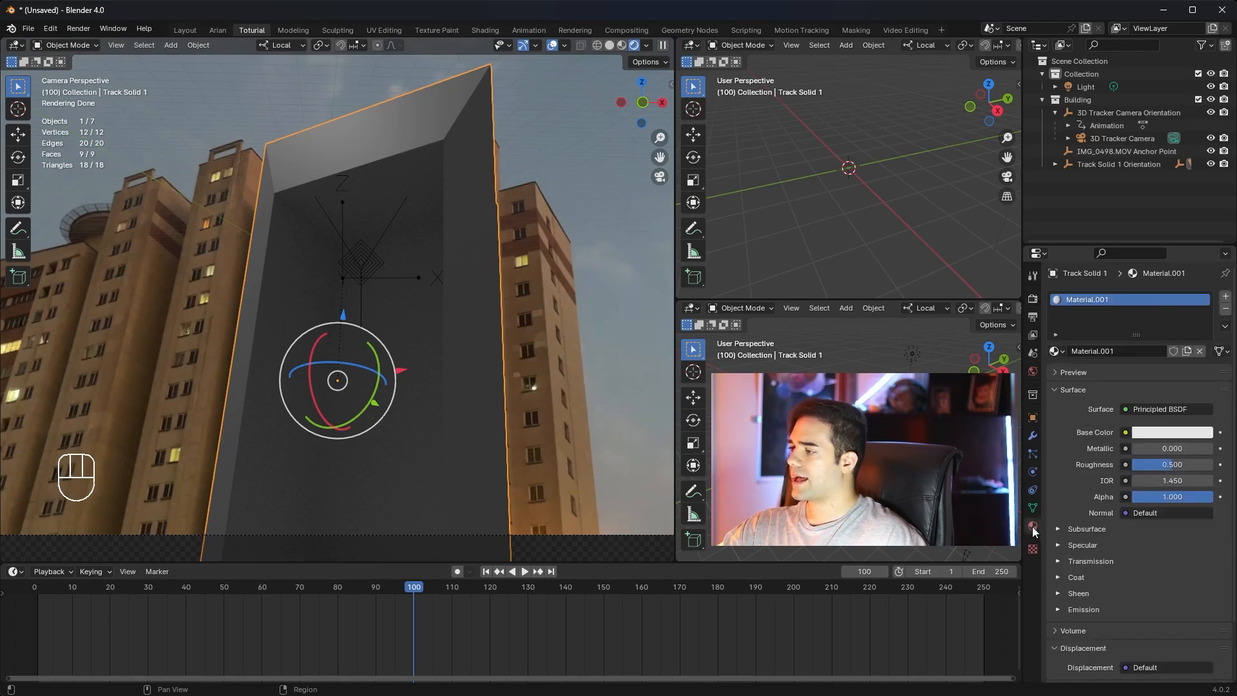
{"action": "left_click", "coordinate": [1117, 352]}
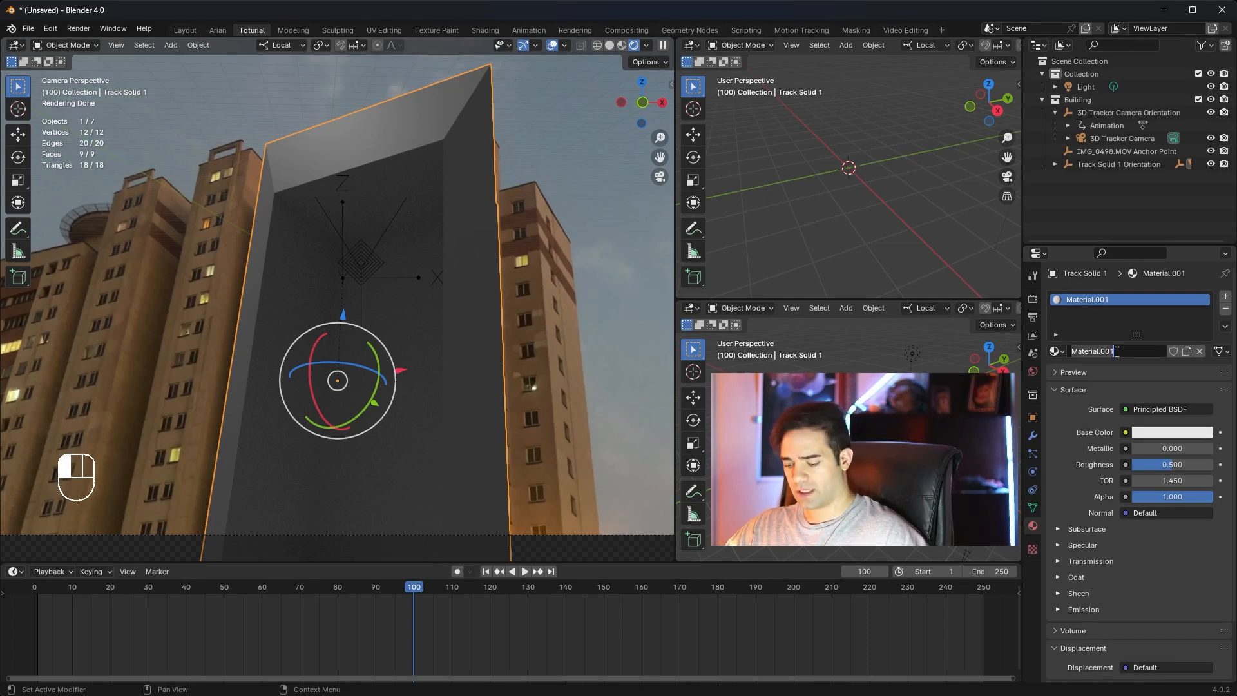
{"action": "type", "text": "M"}
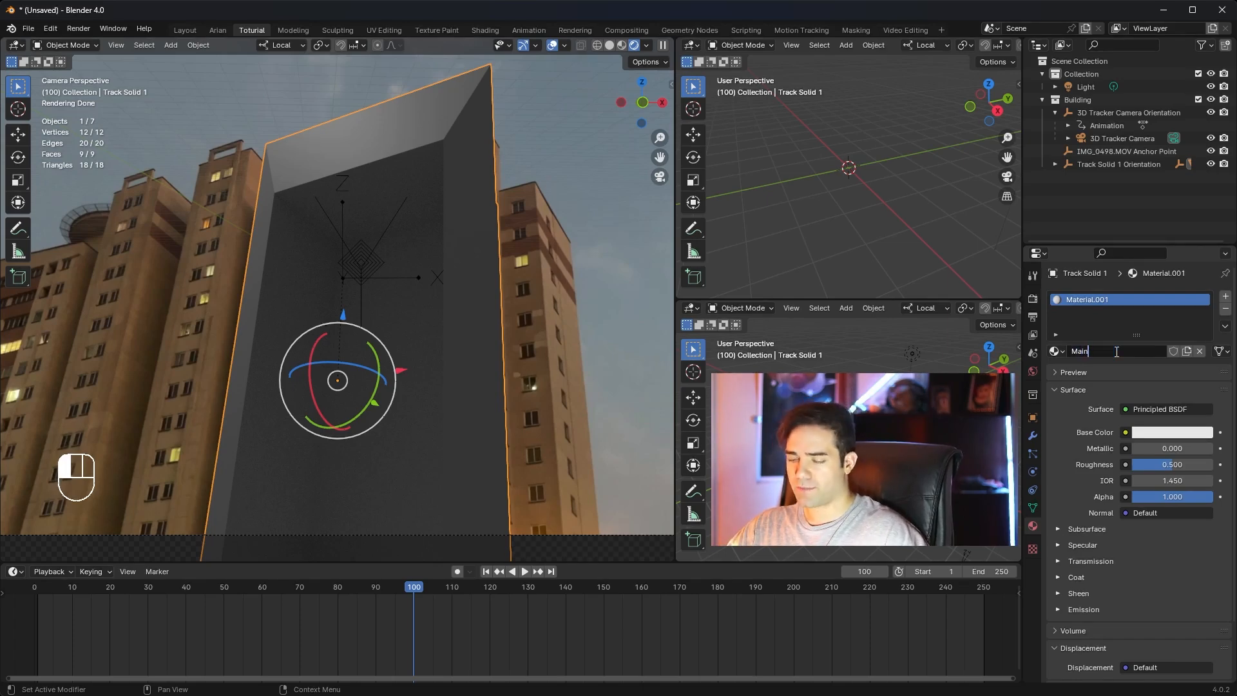
{"action": "type", "text": "ain"}
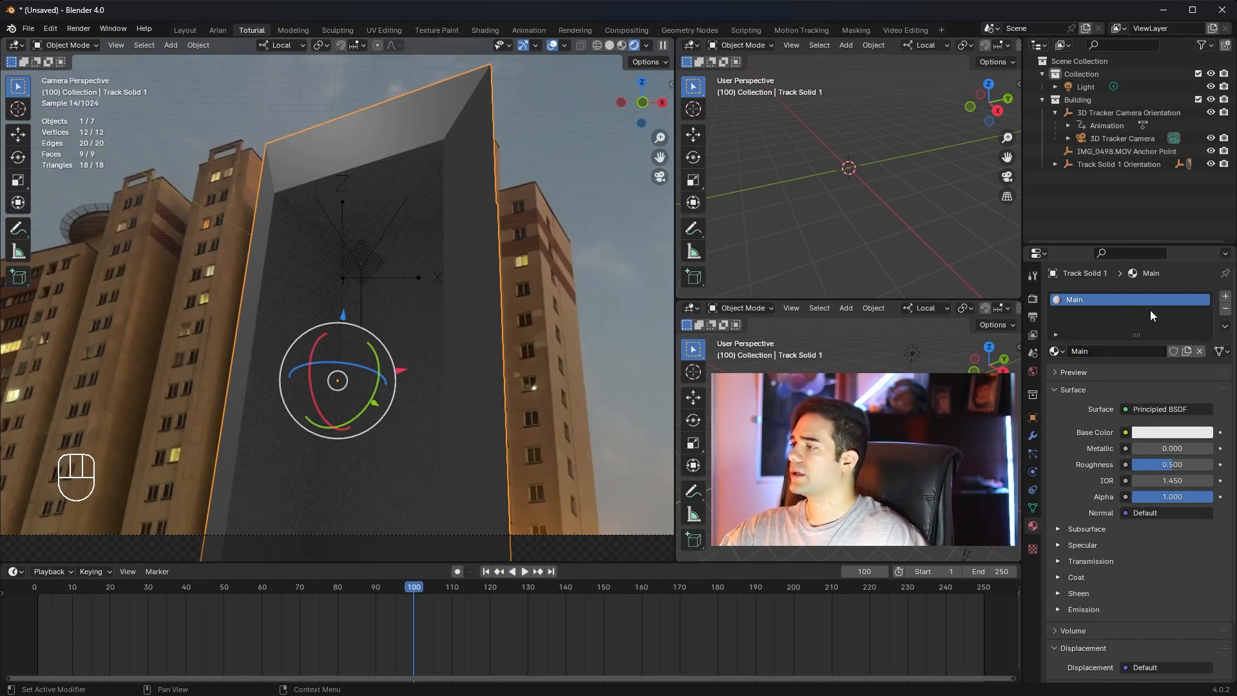
{"action": "key", "text": "Return"}
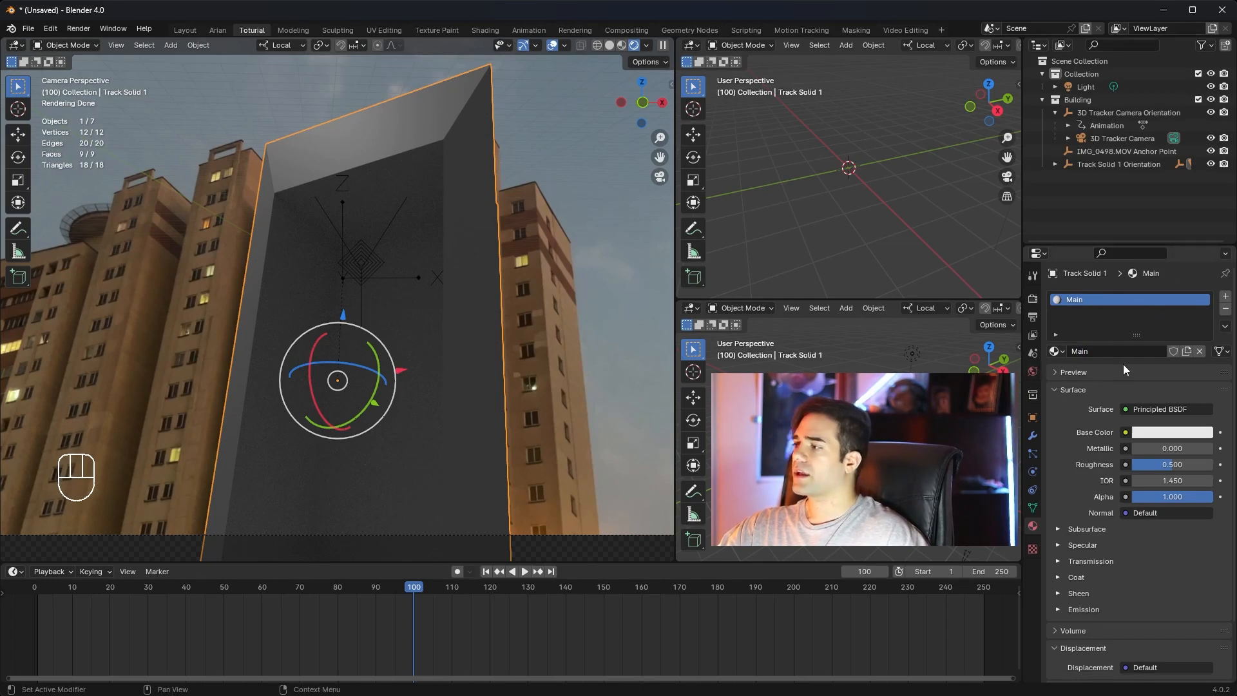
Add a second material slot to Track Solid 1 with a new material named Hidden.
{"action": "left_click", "coordinate": [1225, 301]}
{"action": "left_click", "coordinate": [1100, 357]}
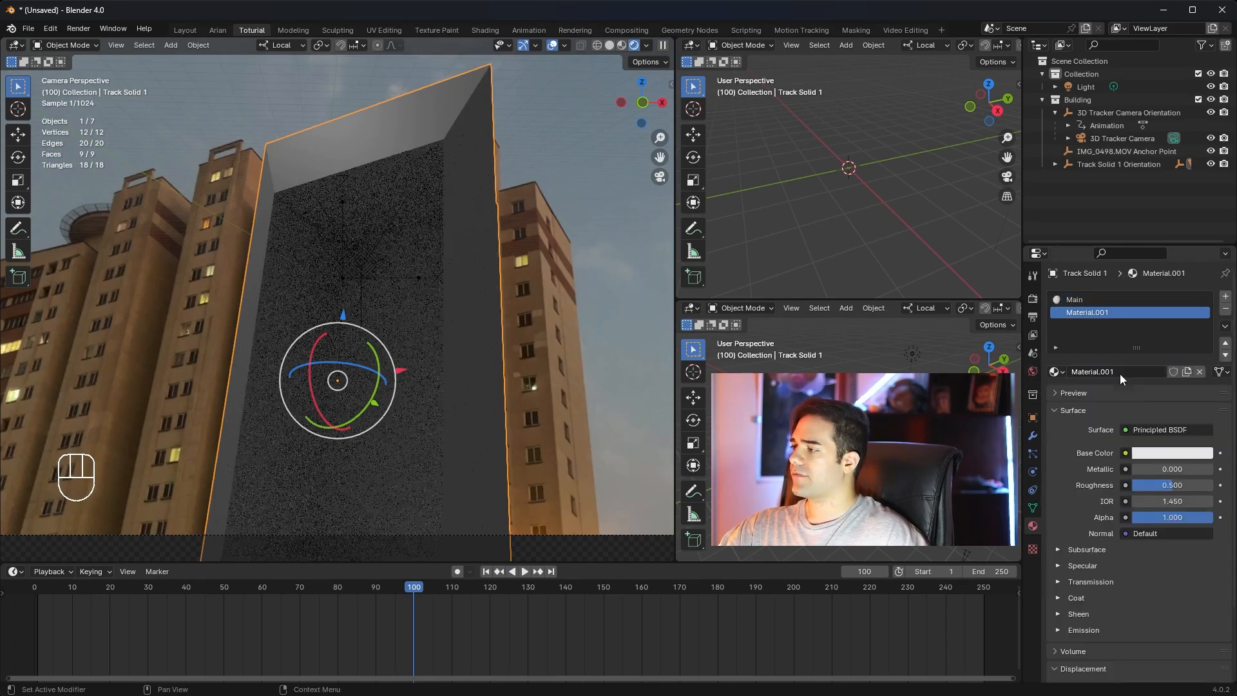
{"action": "left_click", "coordinate": [1133, 373]}
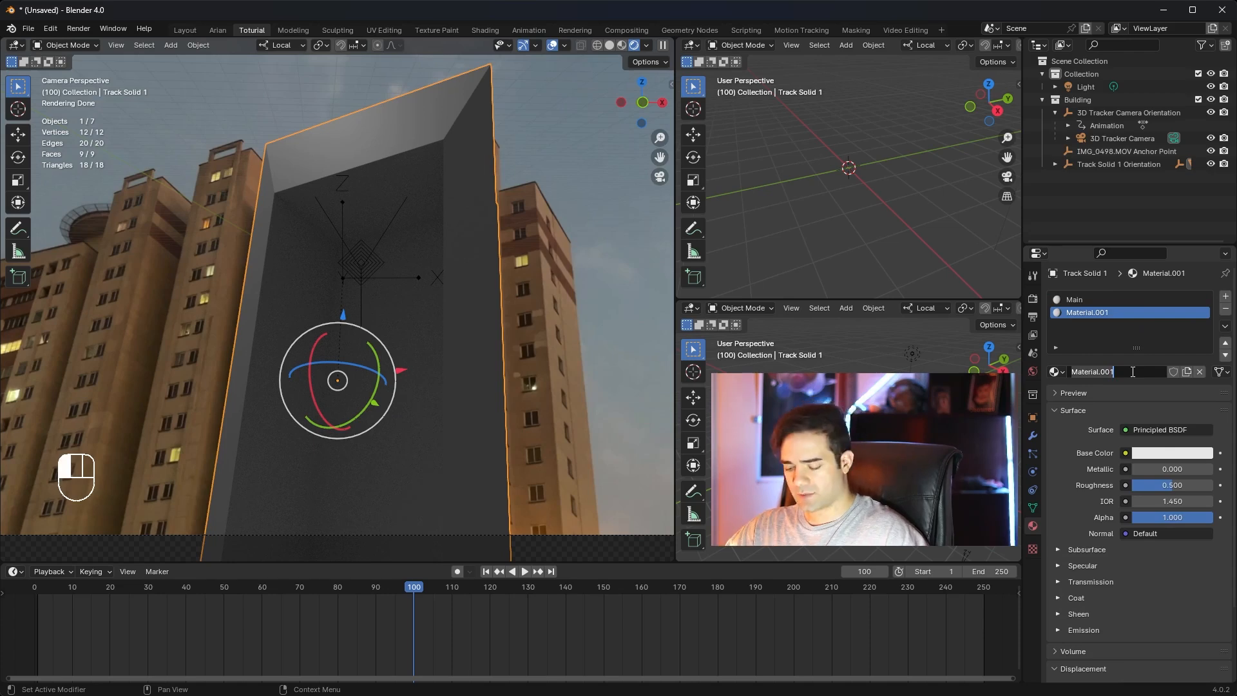
{"action": "type", "text": "Hidden"}
{"action": "key", "text": "Return"}
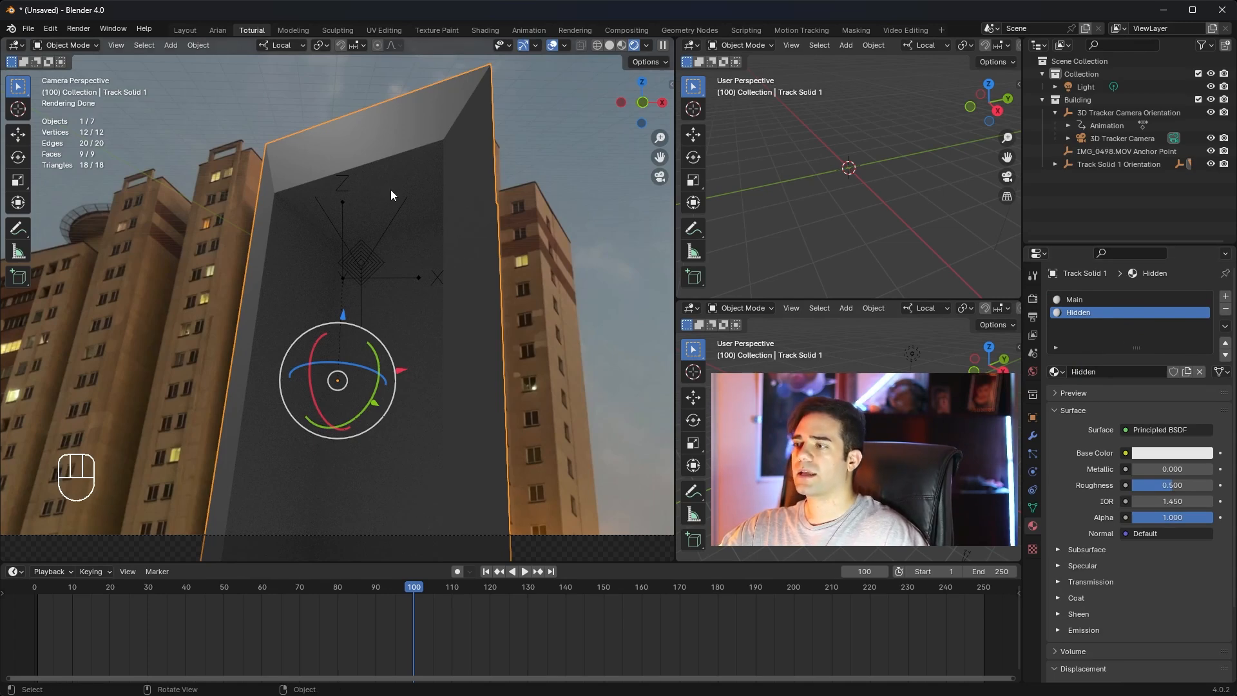
Assign the Hidden material to the three outer frame faces around the recess opening in Edit Mode.
{"action": "key", "text": "Tab"}
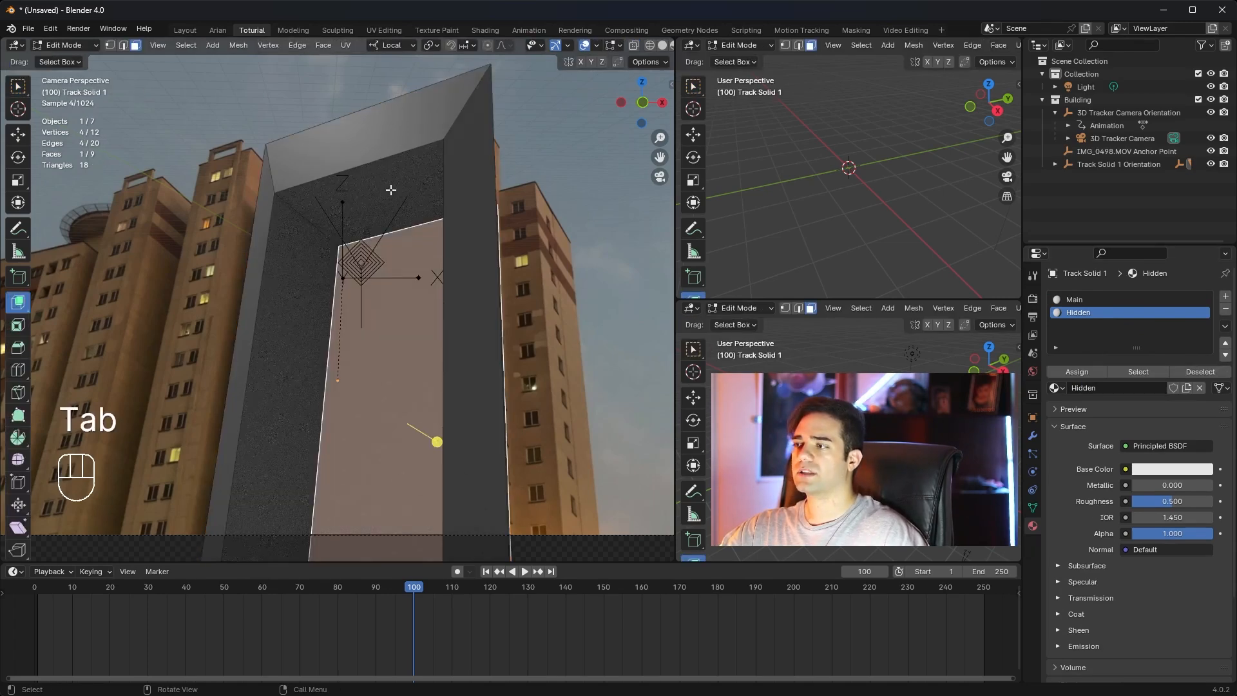
{"action": "left_click", "coordinate": [373, 138]}
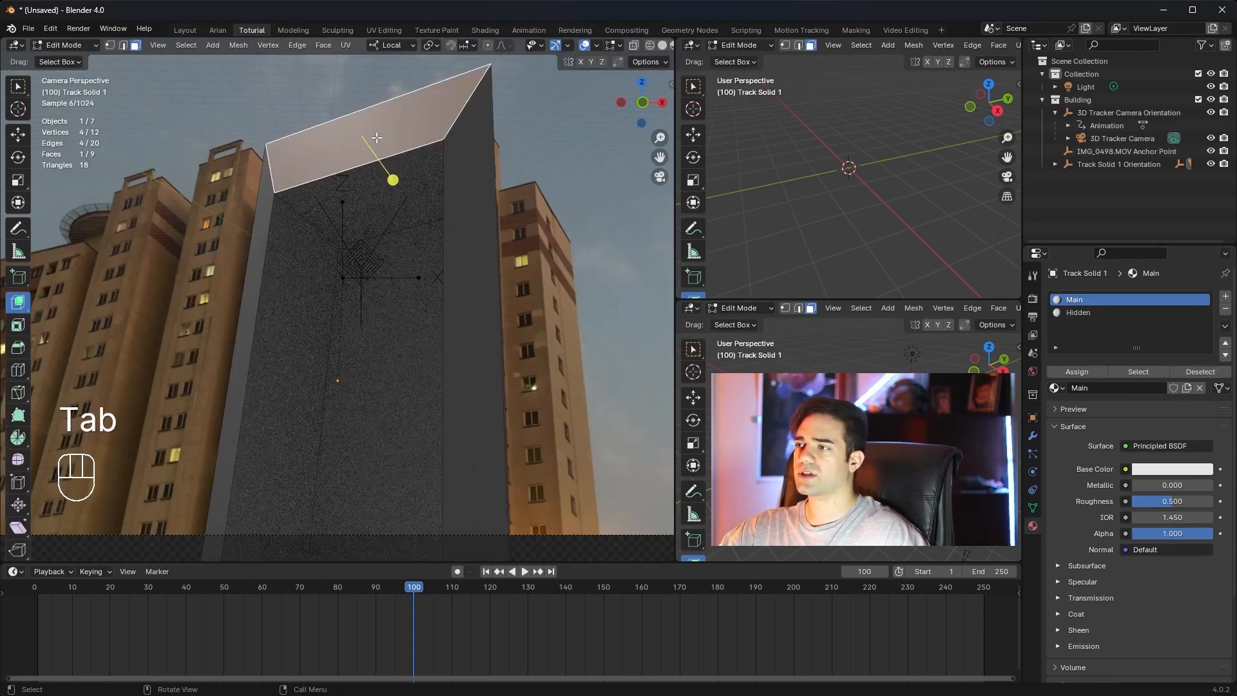
{"action": "left_click", "coordinate": [468, 192], "text": "shift"}
{"action": "left_click", "coordinate": [264, 216], "text": "shift"}
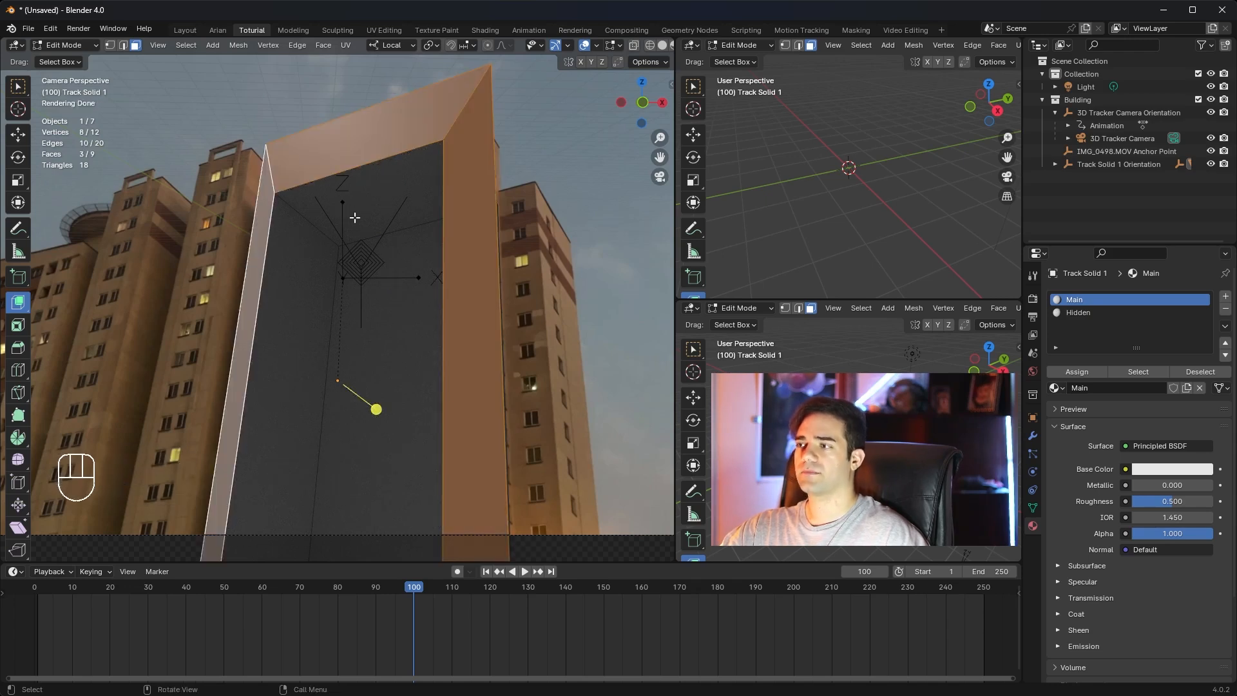
{"action": "left_click", "coordinate": [1084, 314]}
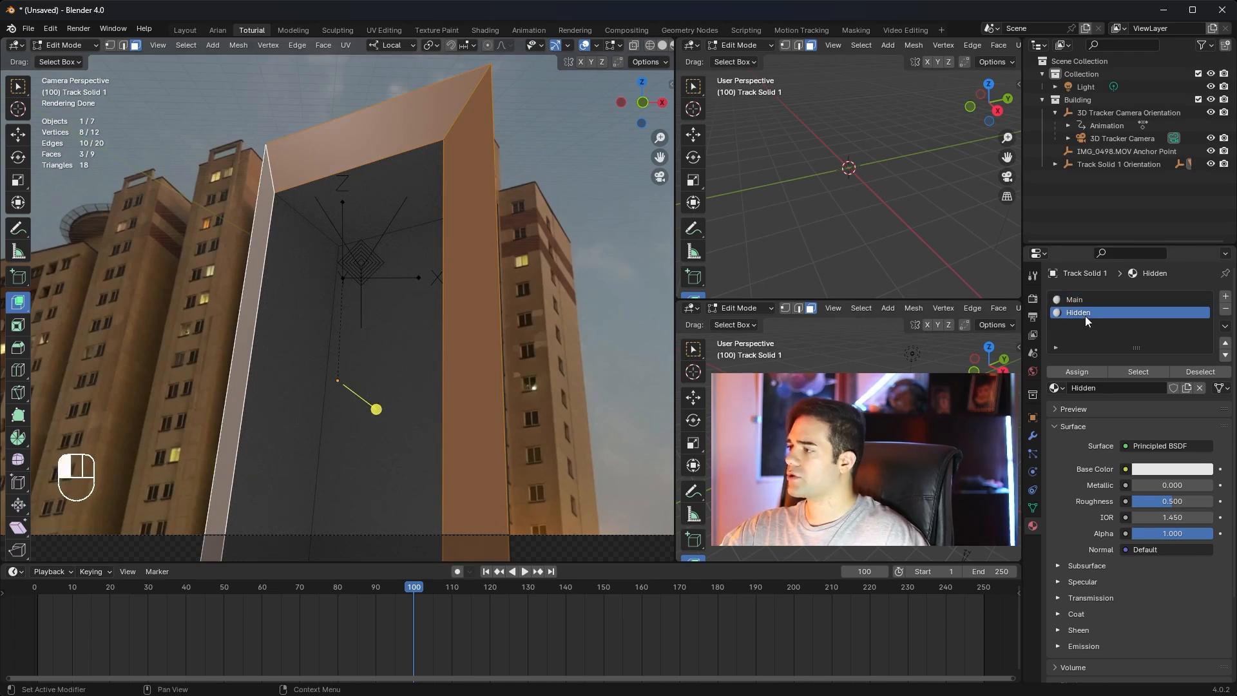
{"action": "left_click", "coordinate": [1081, 370]}
Change the Hidden material's surface shader to Holdout, return to Object Mode and deselect the solid.
{"action": "left_click", "coordinate": [1147, 446]}
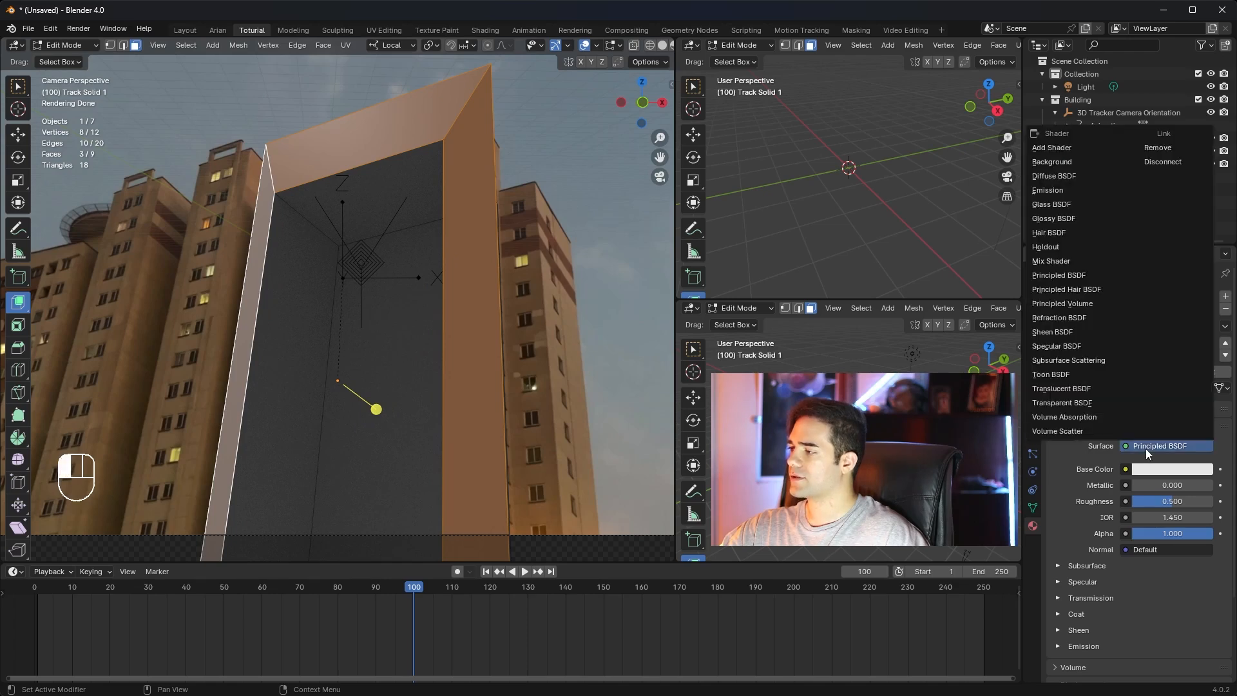
{"action": "left_click", "coordinate": [1069, 244]}
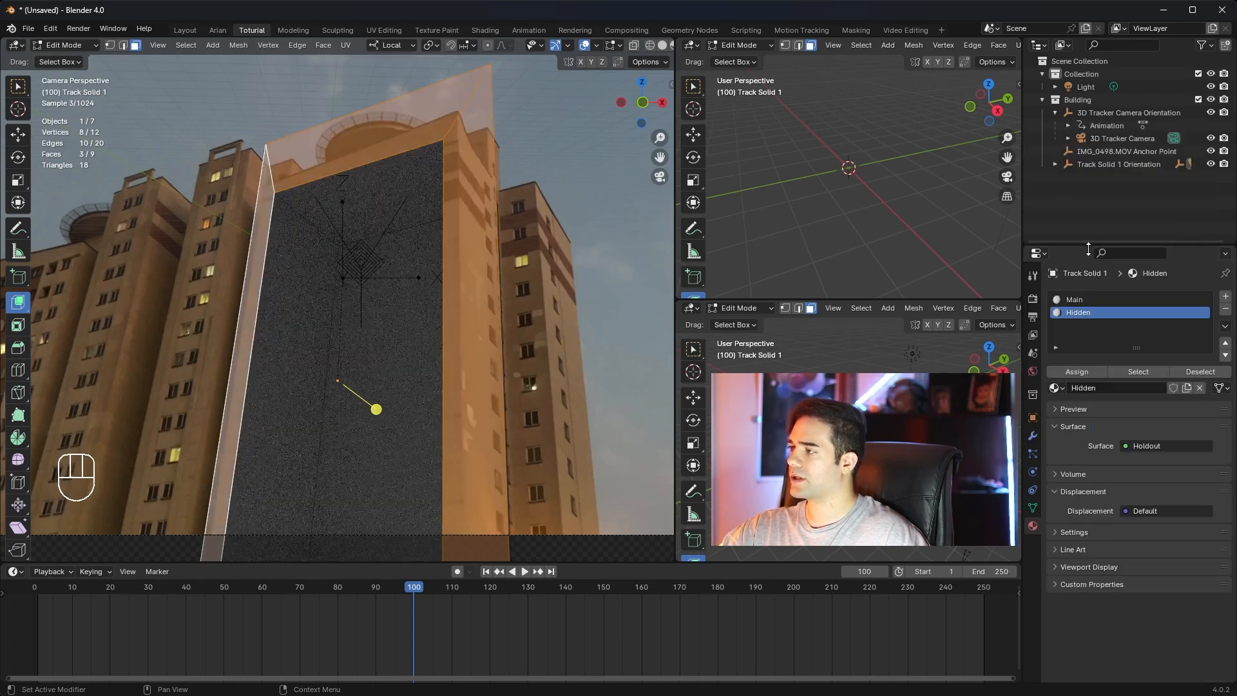
{"action": "key", "text": "Tab"}
{"action": "left_click", "coordinate": [550, 143]}
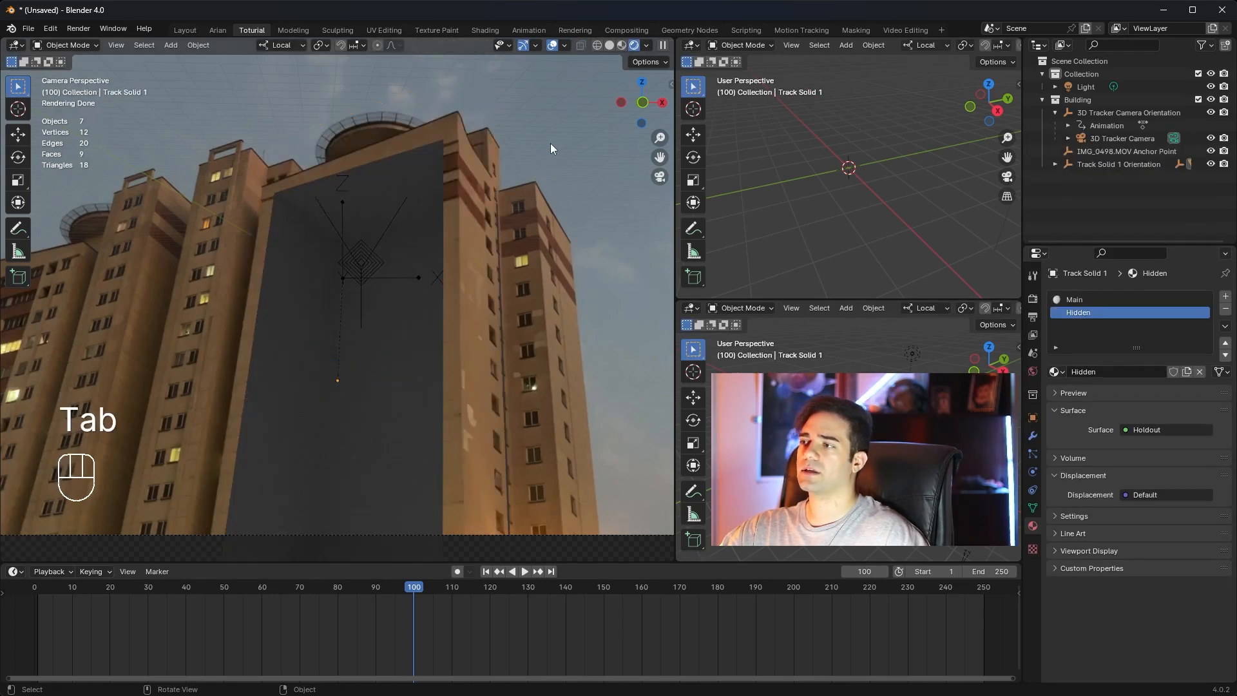
Frame Track Solid 1 in the upper perspective viewport and look into the recess from its open front.
{"action": "left_click", "coordinate": [388, 195]}
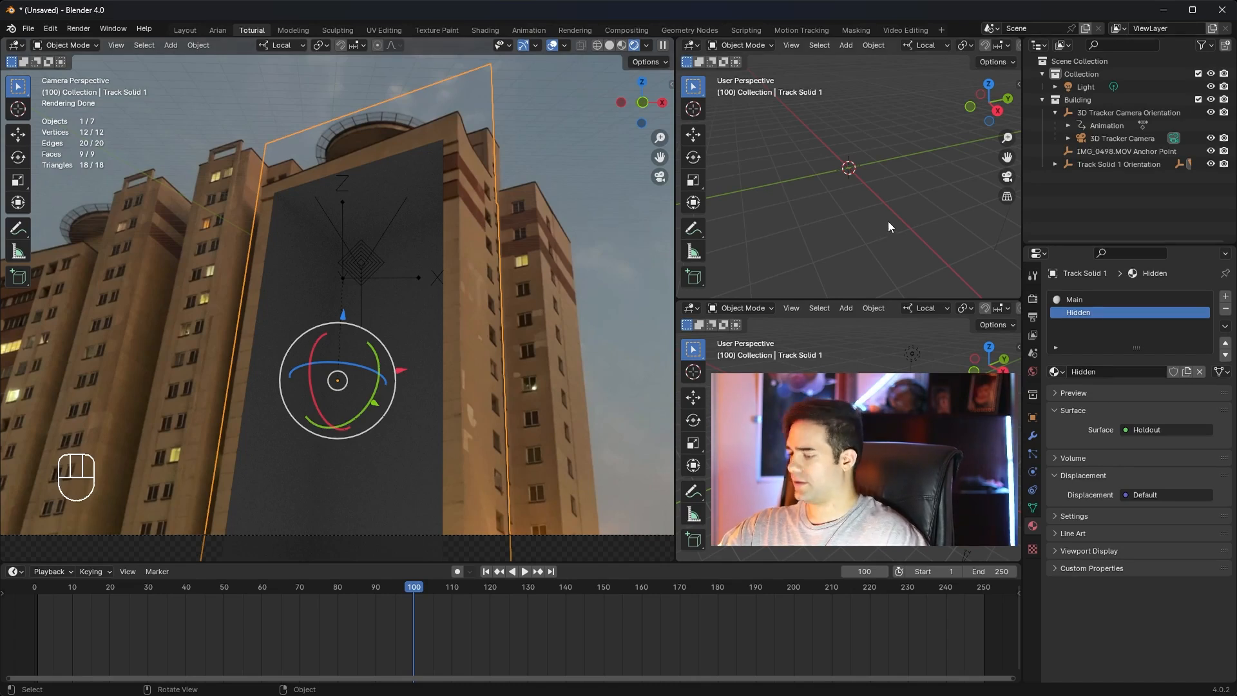
{"action": "key", "text": "KP_Decimal"}
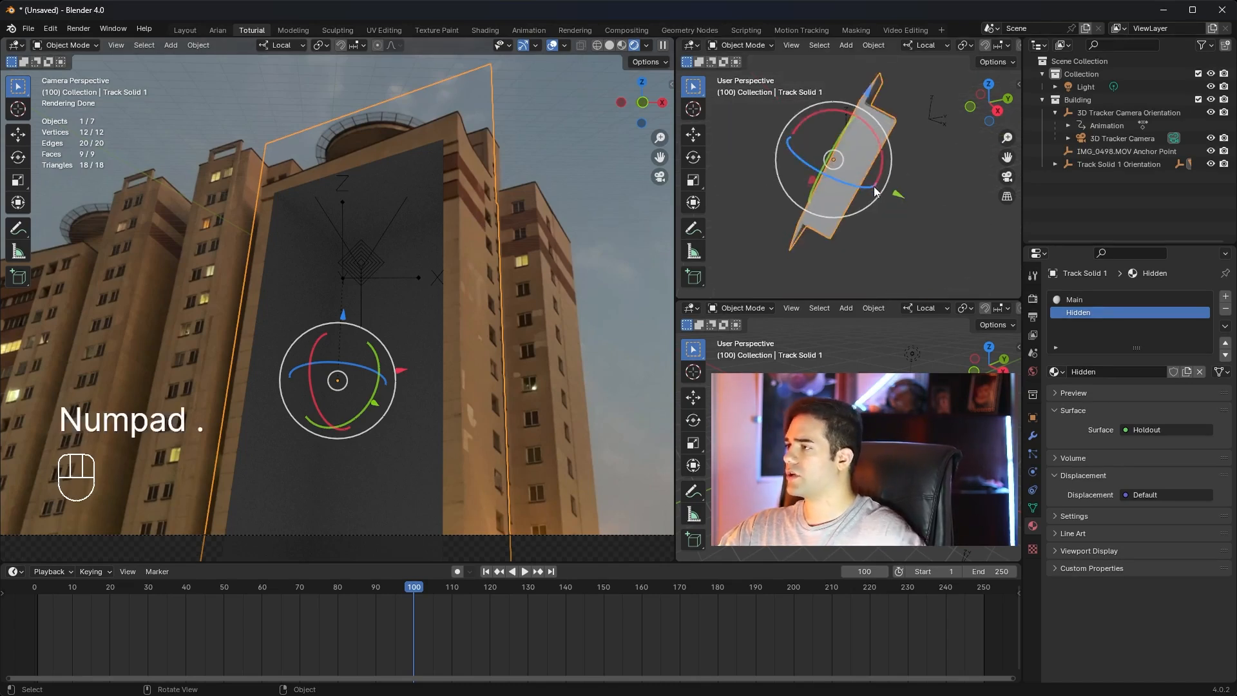
{"action": "middle_click_drag", "start_coordinate": [864, 184], "coordinate": [949, 191]}
{"action": "scroll", "coordinate": [874, 138], "scroll_direction": "up", "scroll_amount": 2}
{"action": "middle_click_drag", "start_coordinate": [874, 138], "coordinate": [1000, 192], "text": "shift"}
{"action": "middle_click_drag", "start_coordinate": [902, 179], "coordinate": [947, 156]}
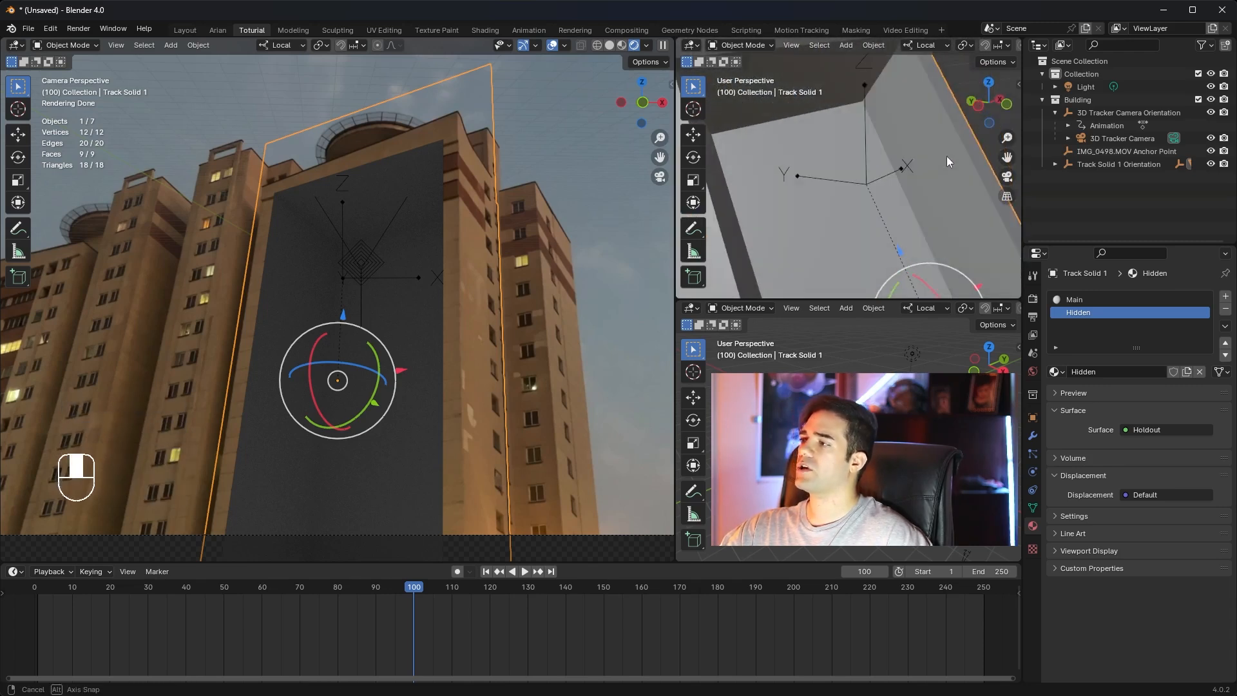
{"action": "scroll", "coordinate": [946, 156], "scroll_direction": "down", "scroll_amount": 1}
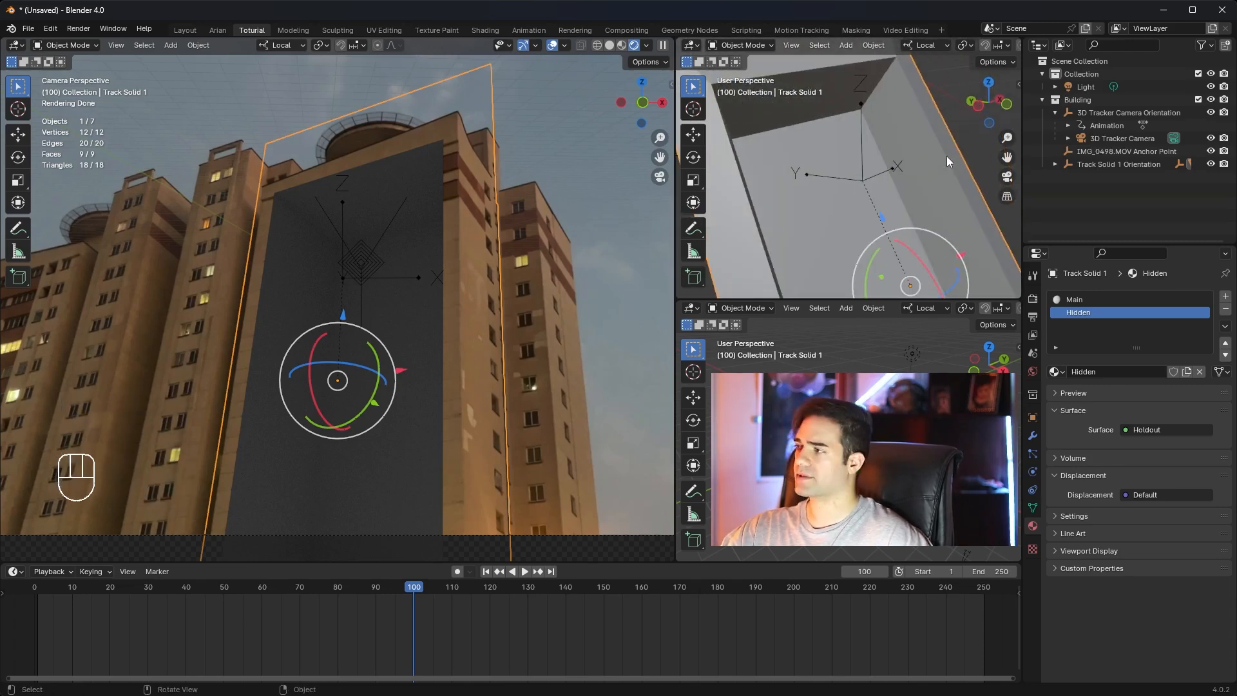
{"action": "scroll", "coordinate": [946, 156], "scroll_direction": "up", "scroll_amount": 3}
{"action": "scroll", "coordinate": [943, 156], "scroll_direction": "down", "scroll_amount": 5}
{"action": "scroll", "coordinate": [927, 164], "scroll_direction": "up", "scroll_amount": 2}
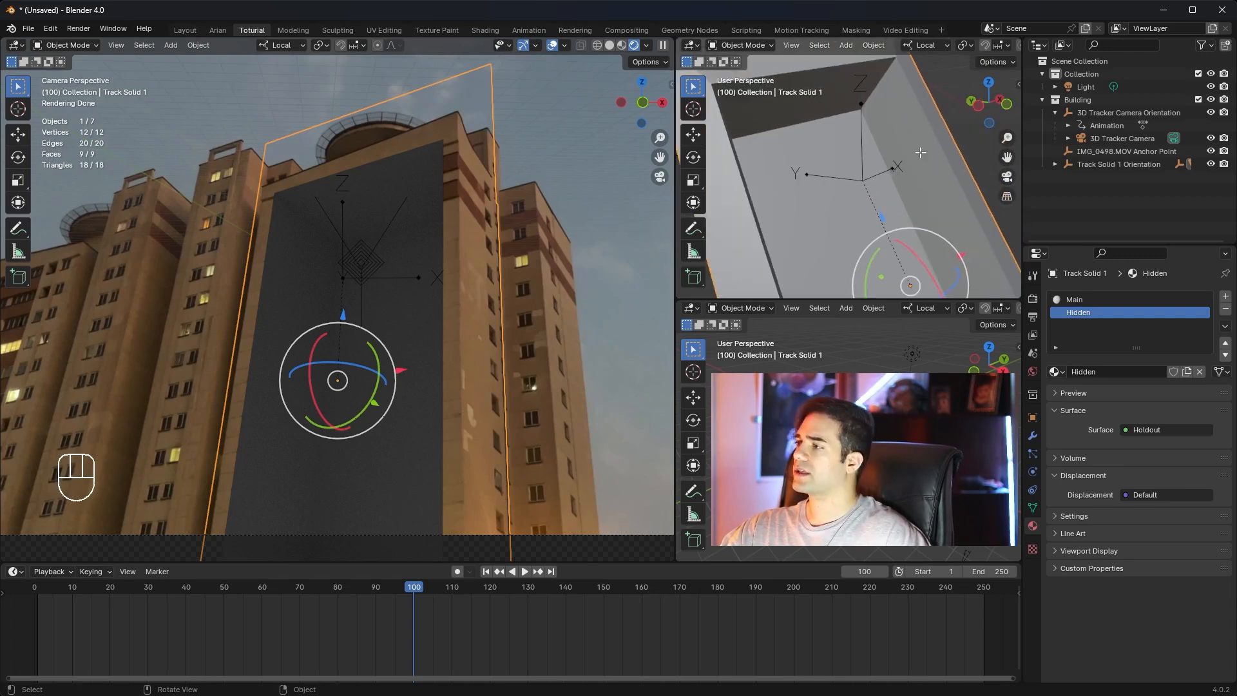
Add two evenly spaced loop cuts along the recess's inner side walls and ceiling in Edit Mode.
{"action": "key", "text": "Tab"}
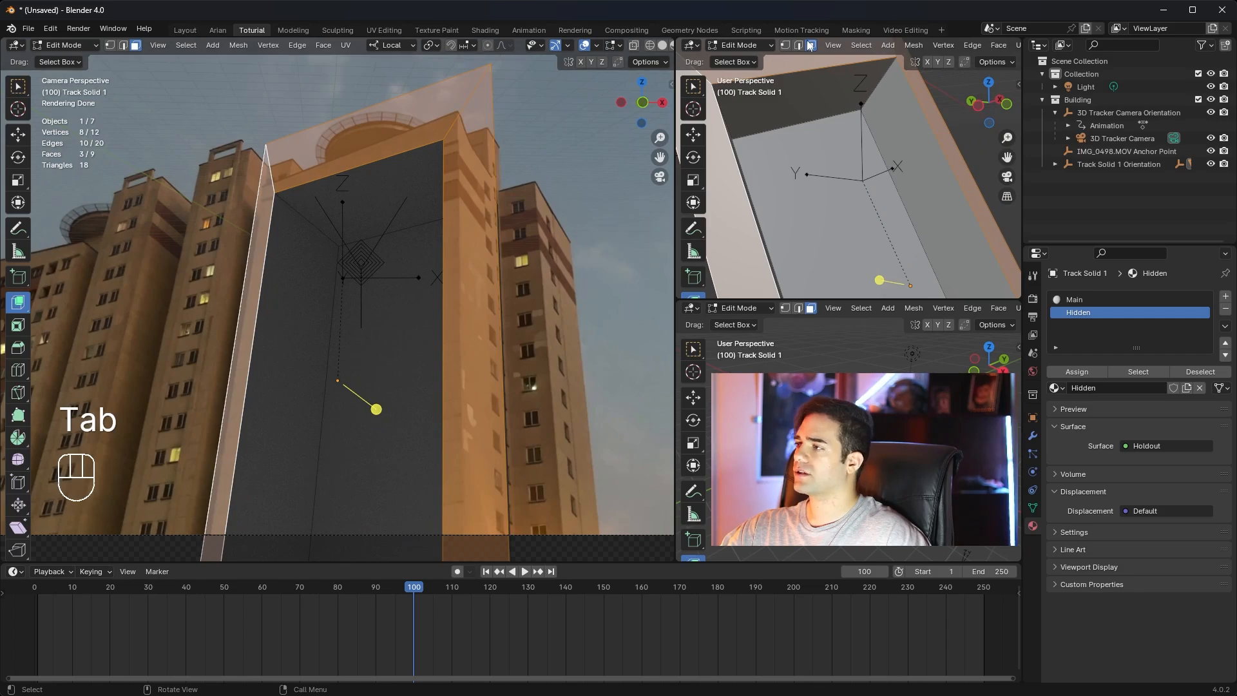
{"action": "left_click", "coordinate": [928, 165]}
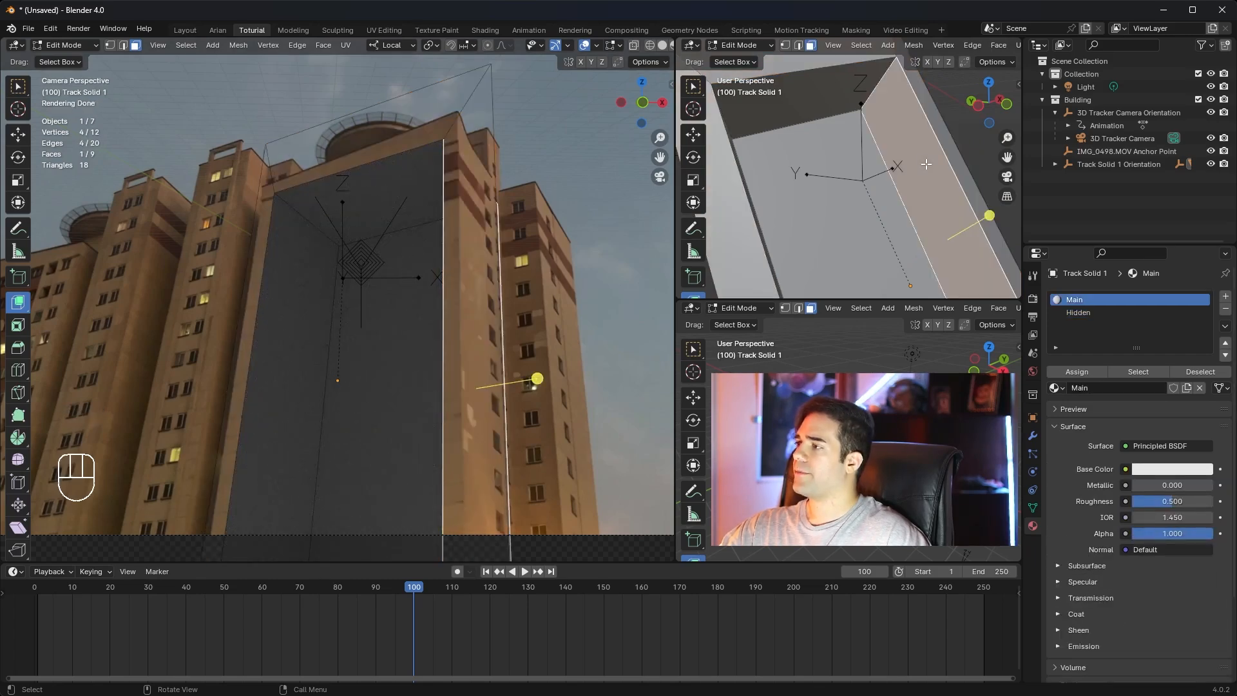
{"action": "scroll", "coordinate": [927, 164], "scroll_direction": "up", "scroll_amount": 1}
{"action": "middle_click_drag", "start_coordinate": [926, 164], "coordinate": [952, 153]}
{"action": "middle_click_drag", "start_coordinate": [952, 152], "coordinate": [915, 173], "text": "shift"}
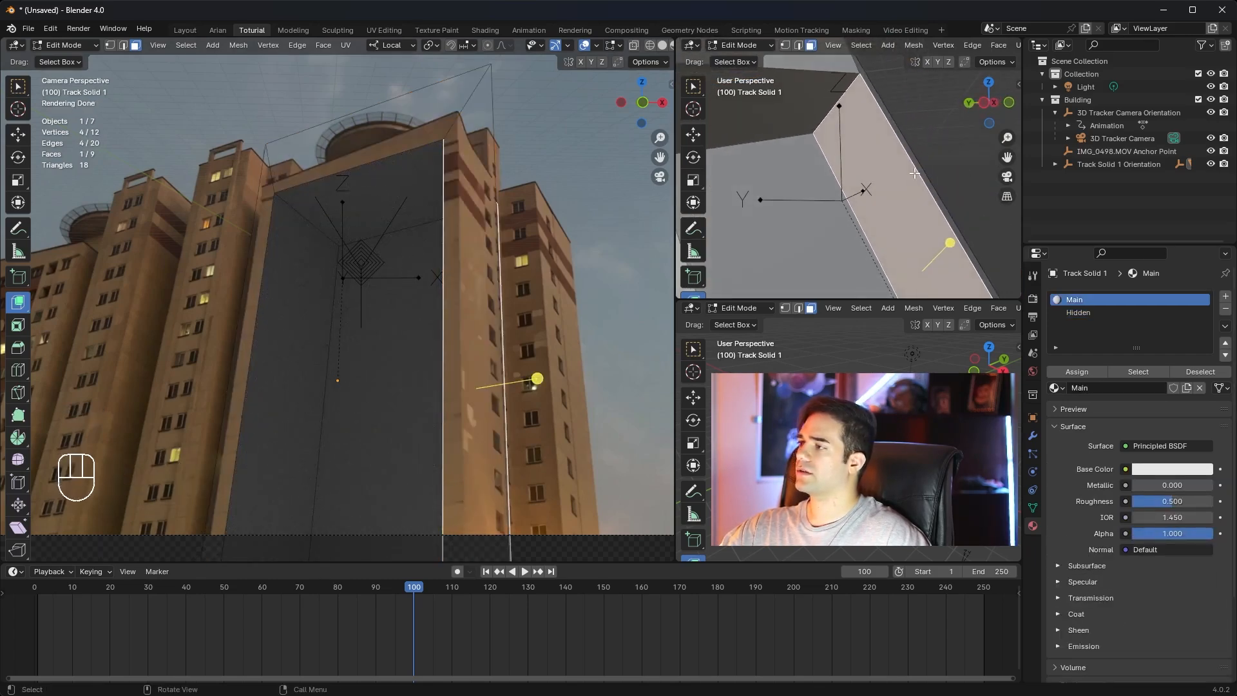
{"action": "left_click", "coordinate": [308, 263]}
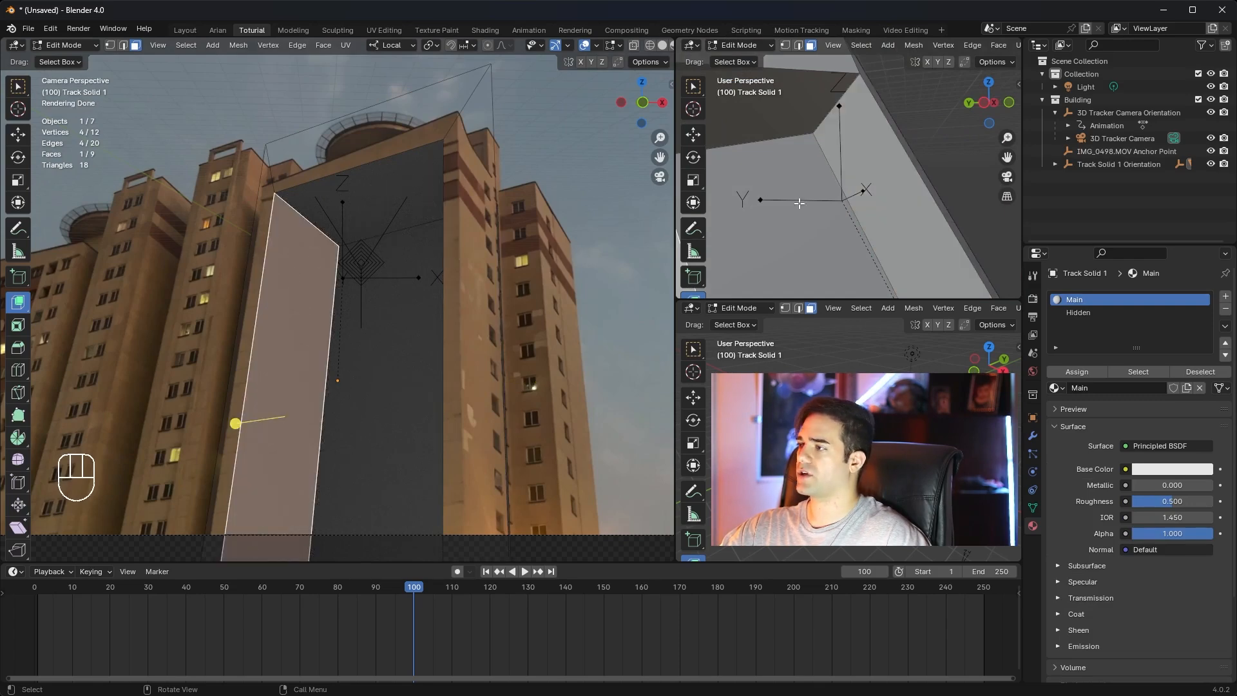
{"action": "left_click", "coordinate": [883, 161]}
{"action": "middle_click_drag", "start_coordinate": [883, 161], "coordinate": [870, 172], "text": "shift"}
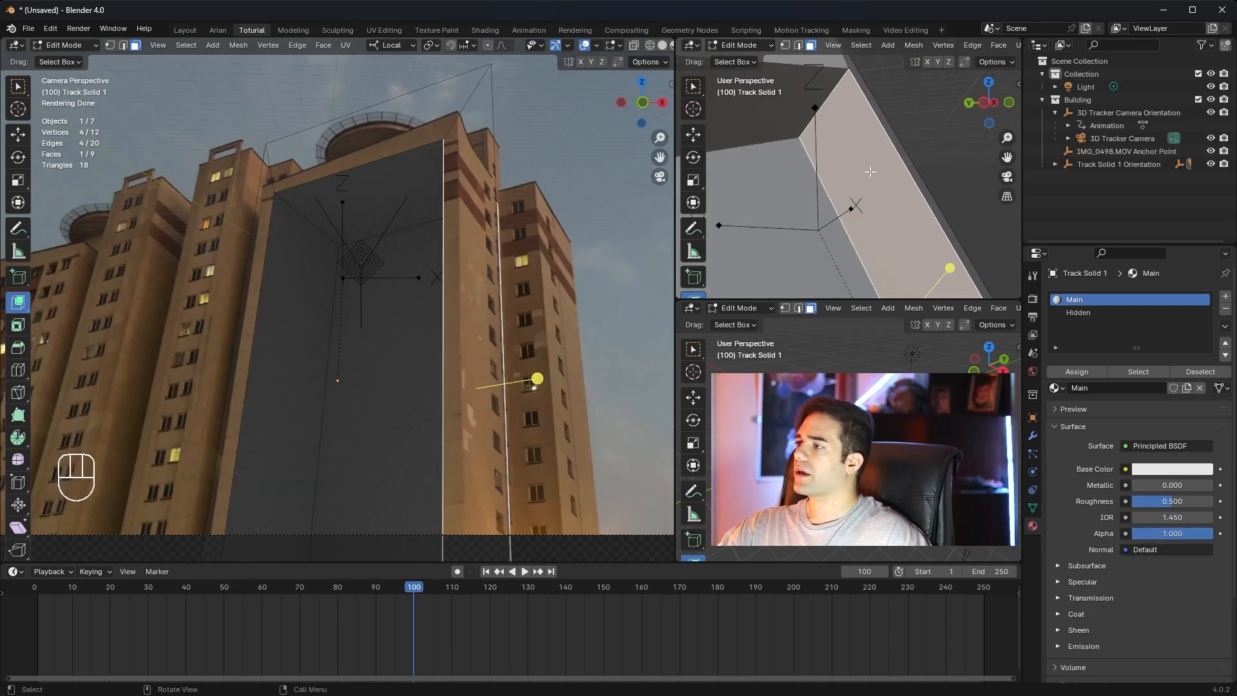
{"action": "key", "text": "ctrl+r"}
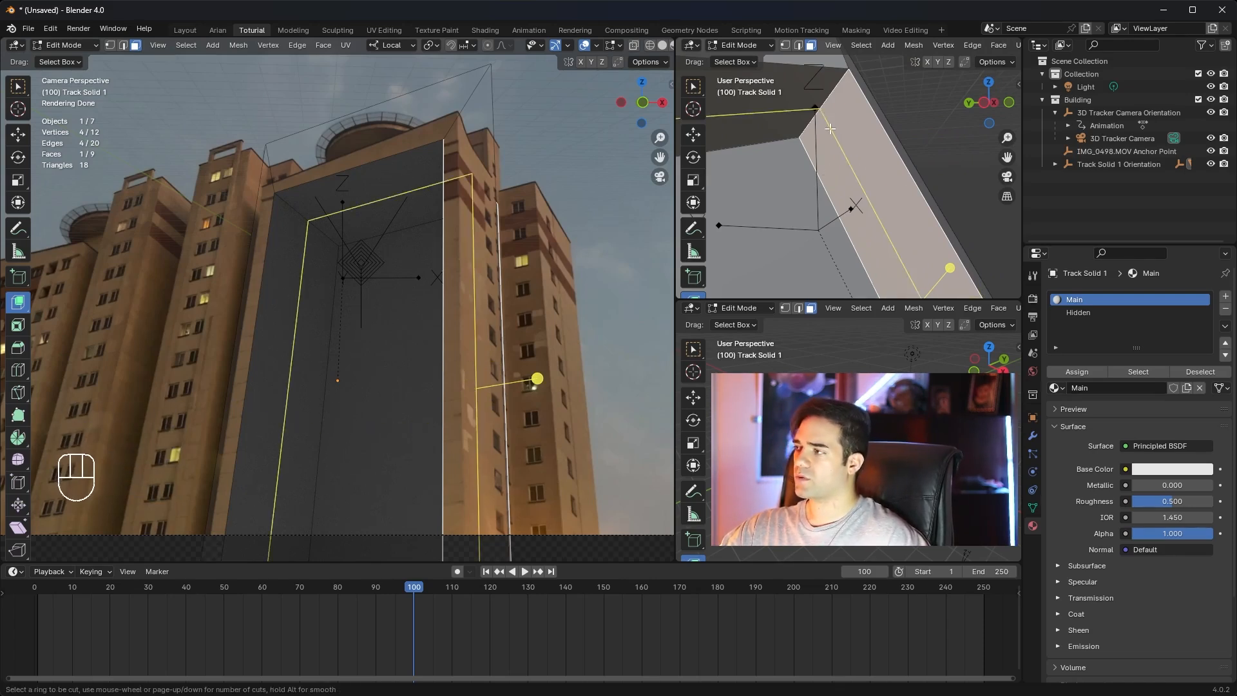
{"action": "scroll", "coordinate": [831, 129], "scroll_direction": "up", "scroll_amount": 1}
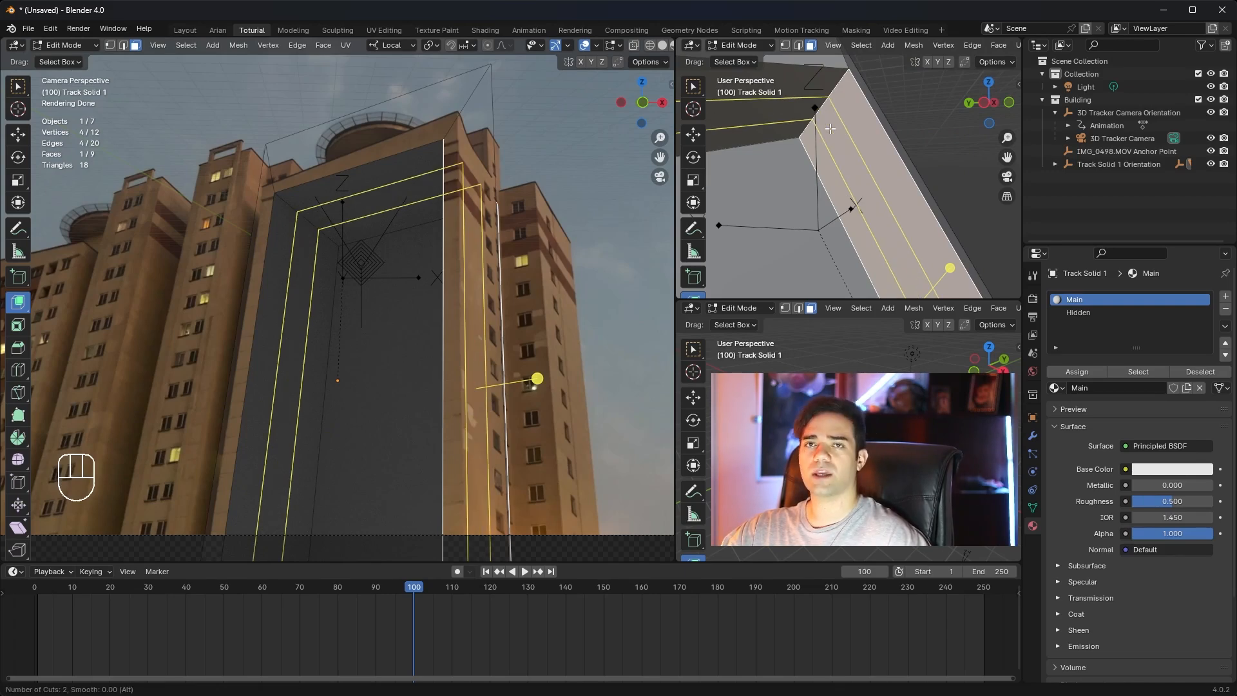
{"action": "left_click", "coordinate": [831, 129]}
{"action": "right_click", "coordinate": [831, 129]}
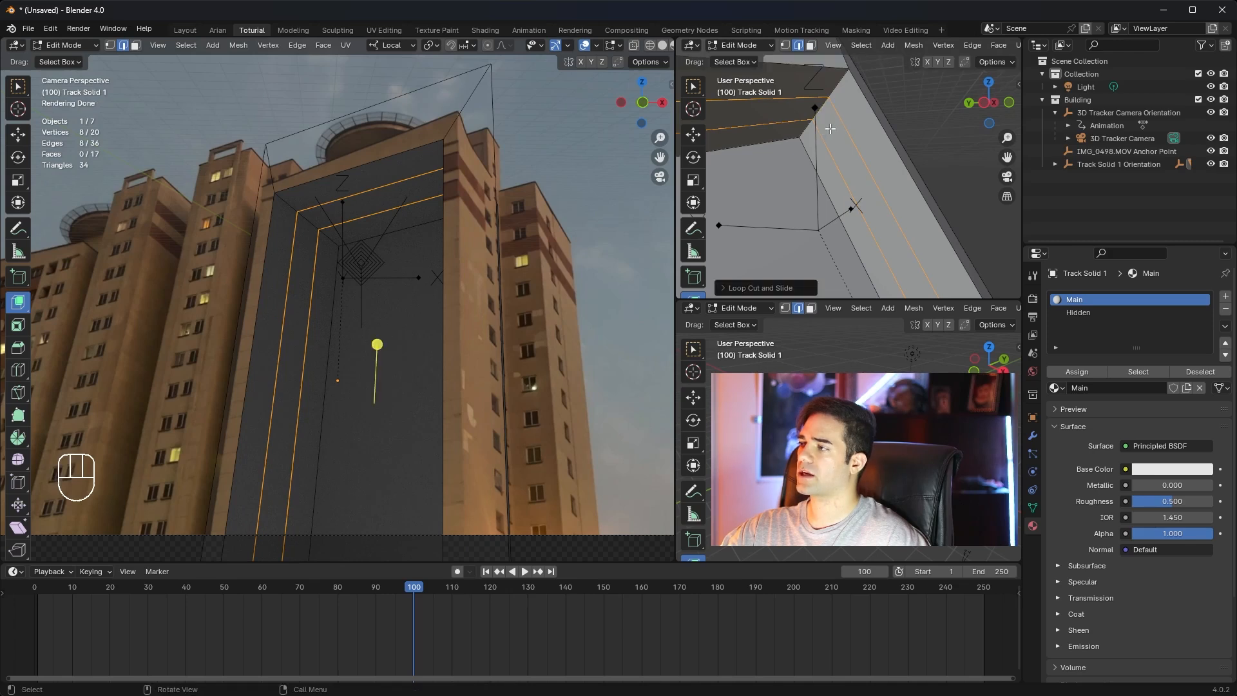
{"action": "left_click", "coordinate": [857, 152]}
{"action": "scroll", "coordinate": [792, 75], "scroll_direction": "up", "scroll_amount": 4}
{"action": "scroll", "coordinate": [907, 205], "scroll_direction": "down", "scroll_amount": 2}
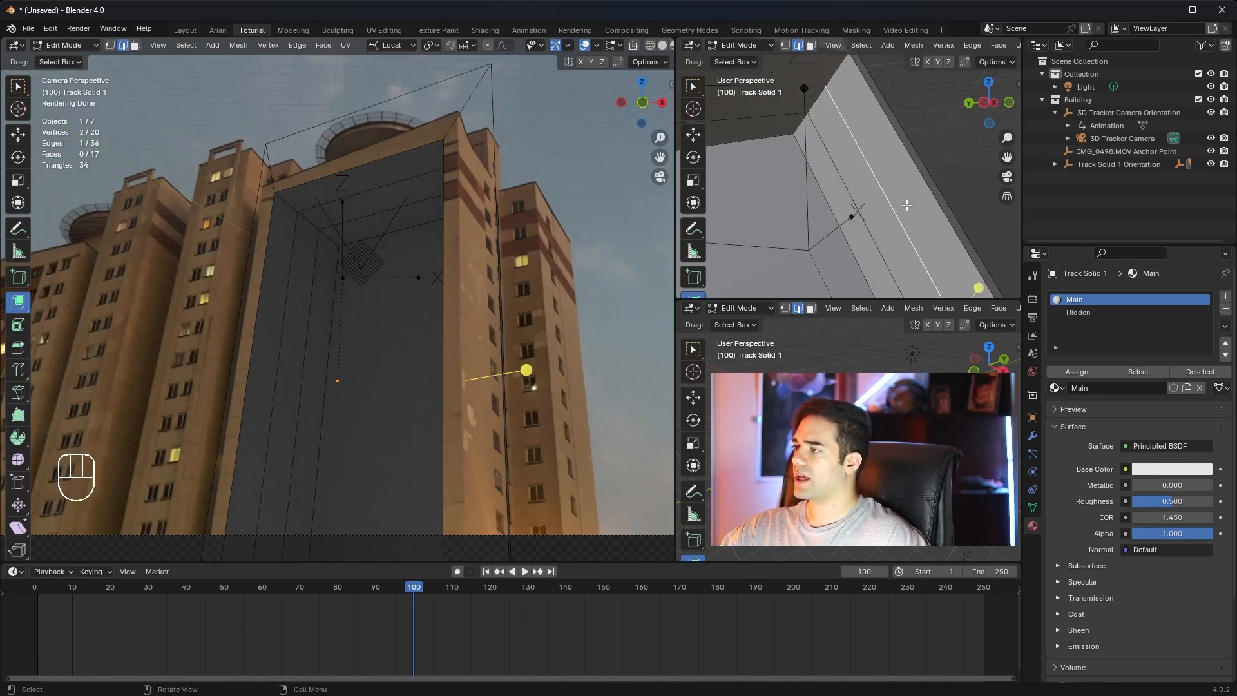
{"action": "mouse_move", "coordinate": [866, 217]}
{"action": "left_mouse_down"}
{"action": "mouse_move", "coordinate": [846, 227]}
{"action": "mouse_move", "coordinate": [866, 217]}
{"action": "left_mouse_up"}
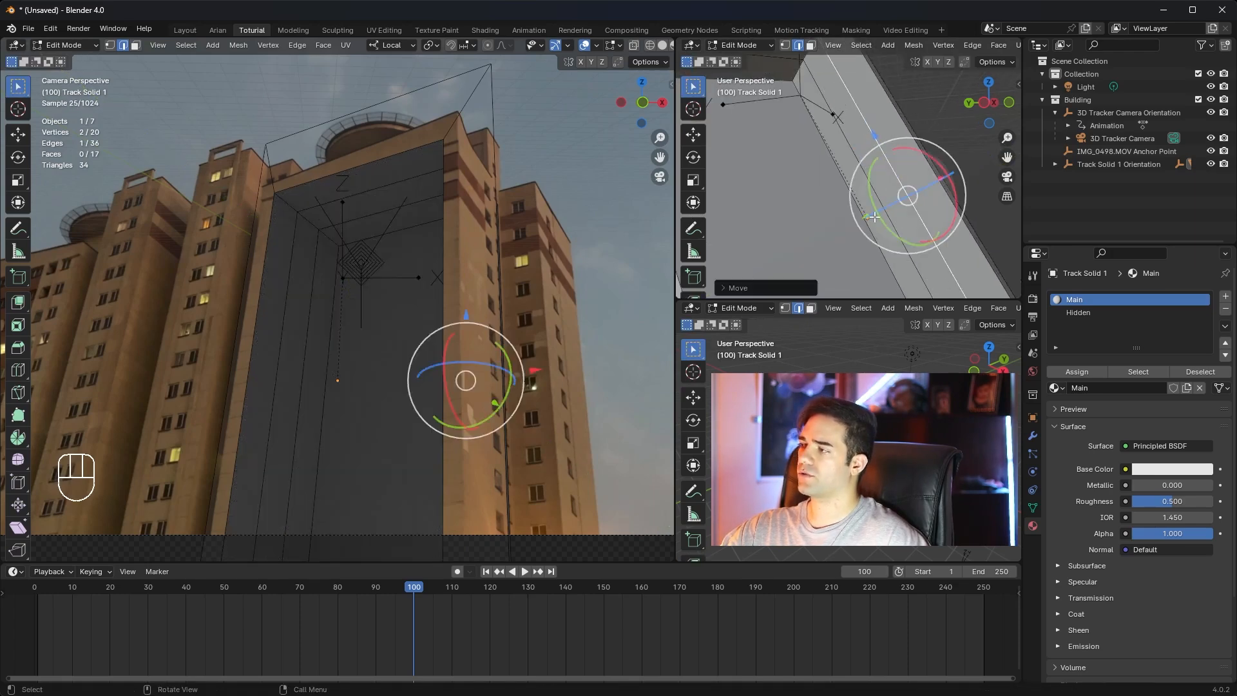
{"action": "key", "text": "ctrl+z"}
Select the middle strip of faces between the two loop cuts on both side walls and the ceiling of the recess.
{"action": "middle_click_drag", "start_coordinate": [923, 141], "coordinate": [953, 181], "text": "shift"}
{"action": "left_click", "coordinate": [811, 45]}
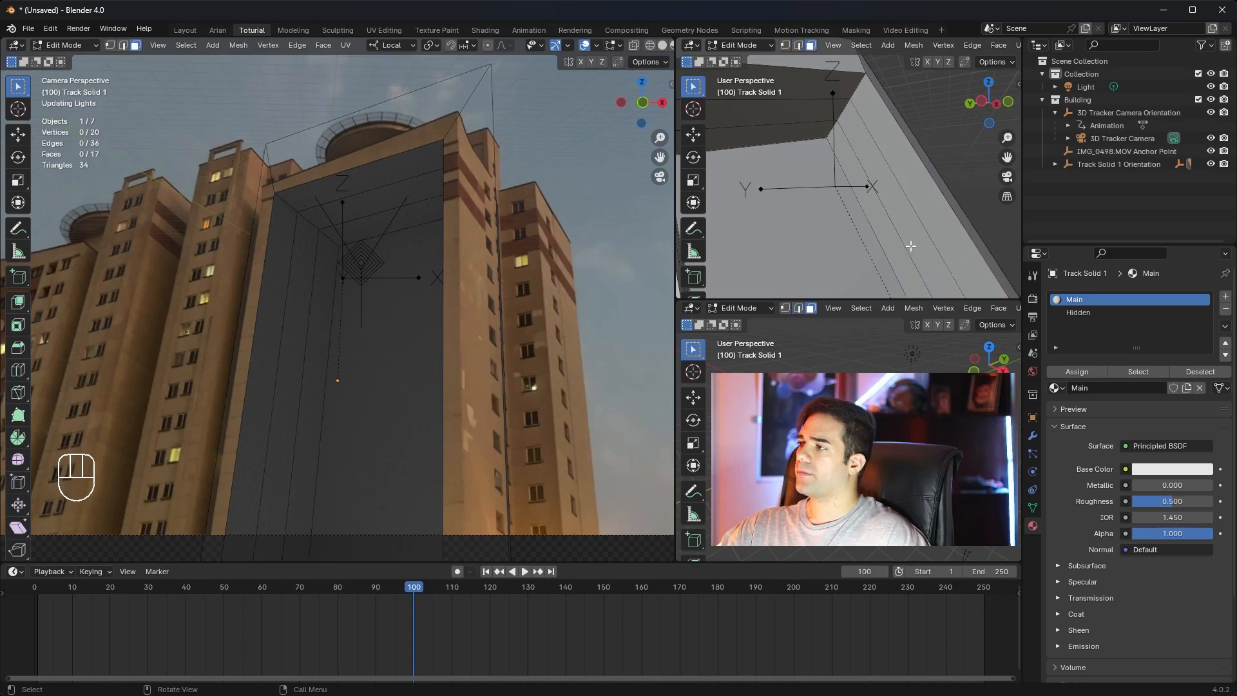
{"action": "left_click", "coordinate": [908, 167]}
{"action": "left_click", "coordinate": [894, 169]}
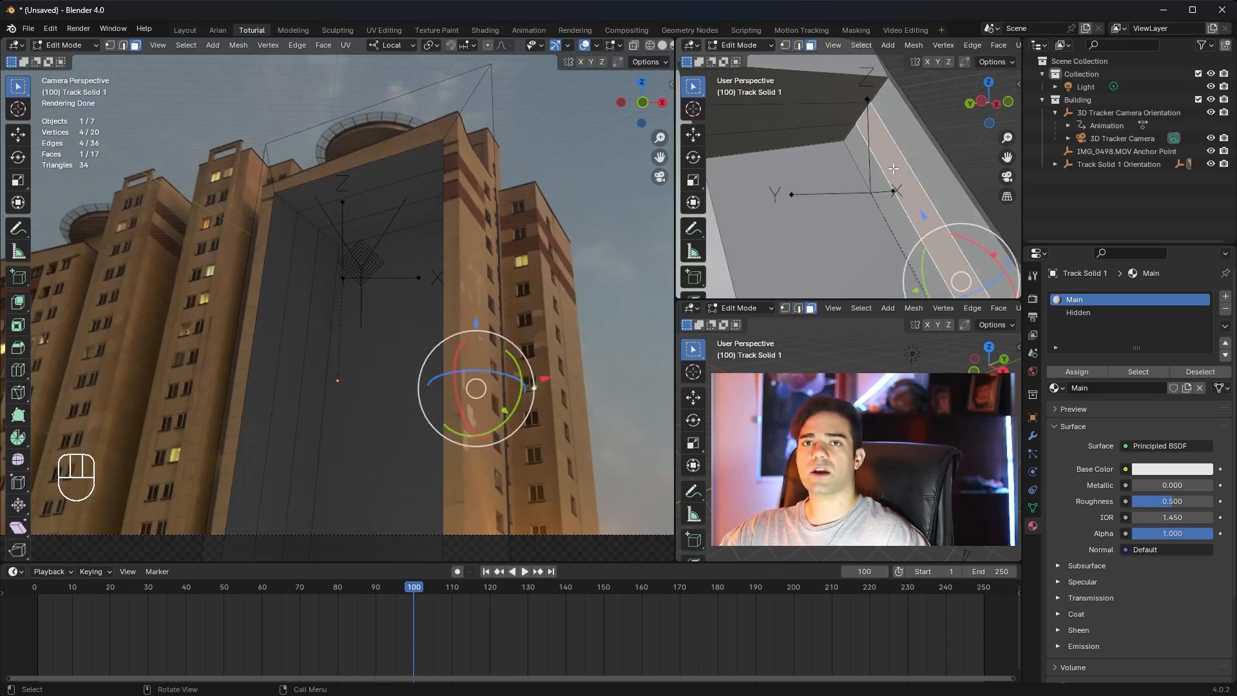
{"action": "left_click", "coordinate": [829, 120], "text": "shift"}
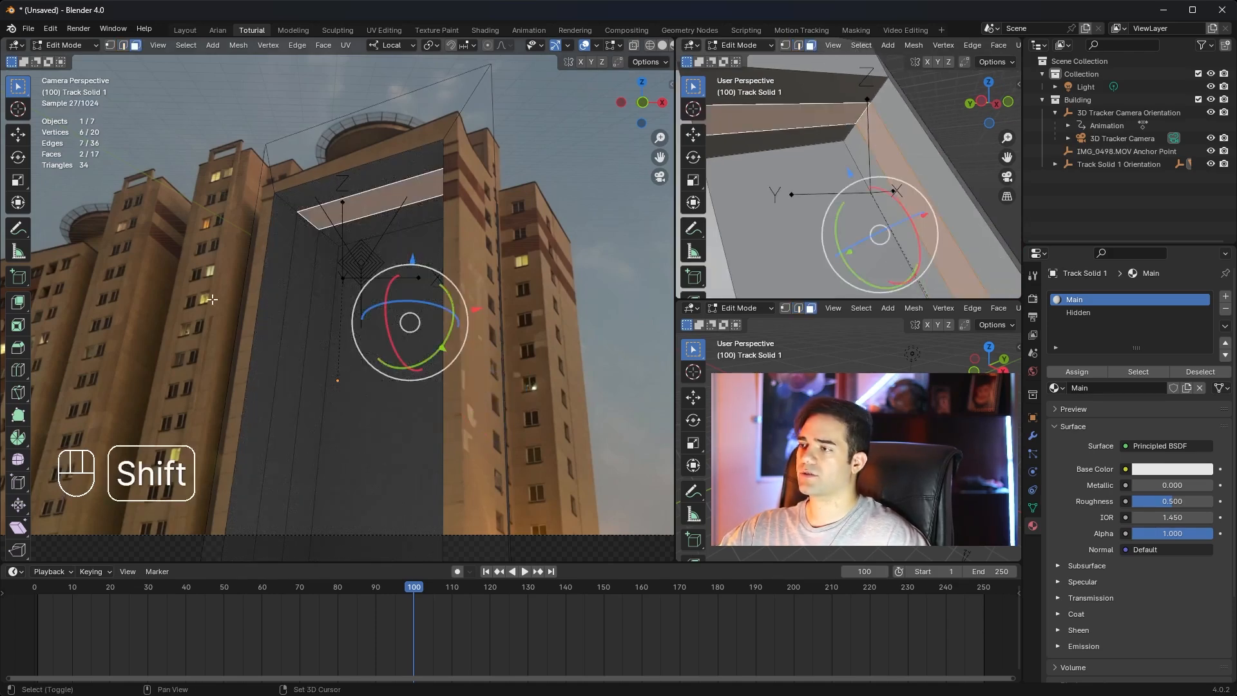
{"action": "left_click", "coordinate": [302, 298], "text": "shift"}
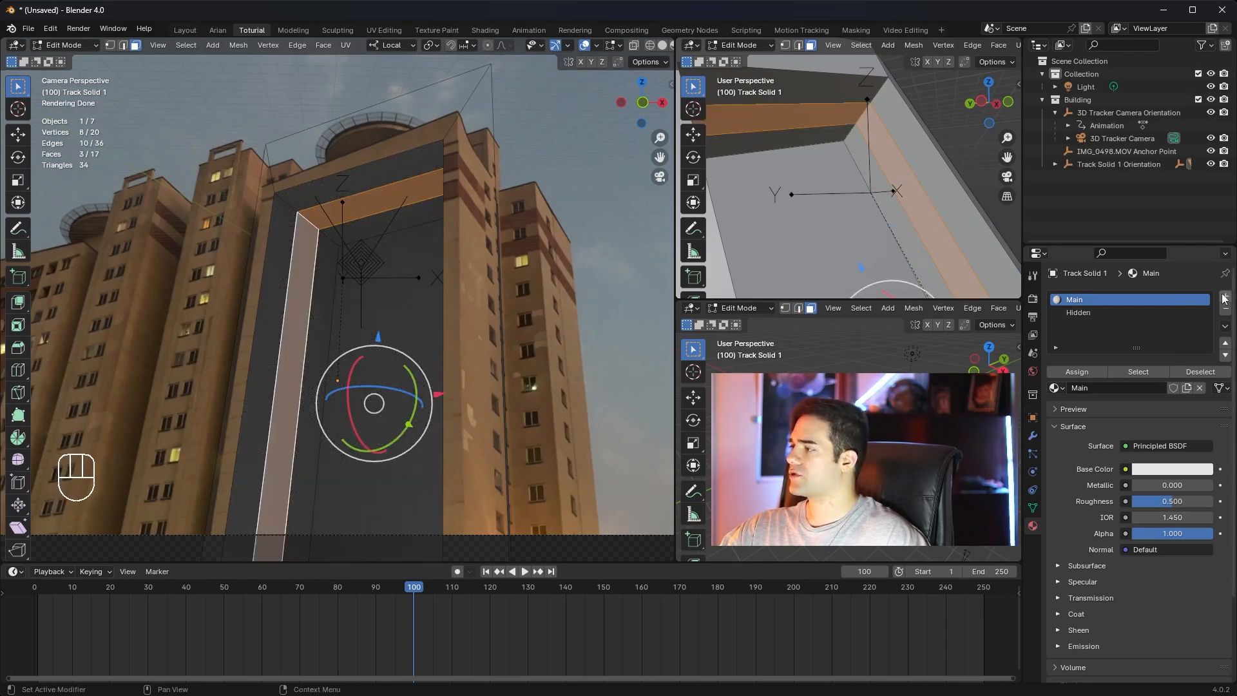
Add a third material slot to Track Solid 1 with a new material named Light.
{"action": "left_click", "coordinate": [1225, 298]}
{"action": "left_click", "coordinate": [1142, 387]}
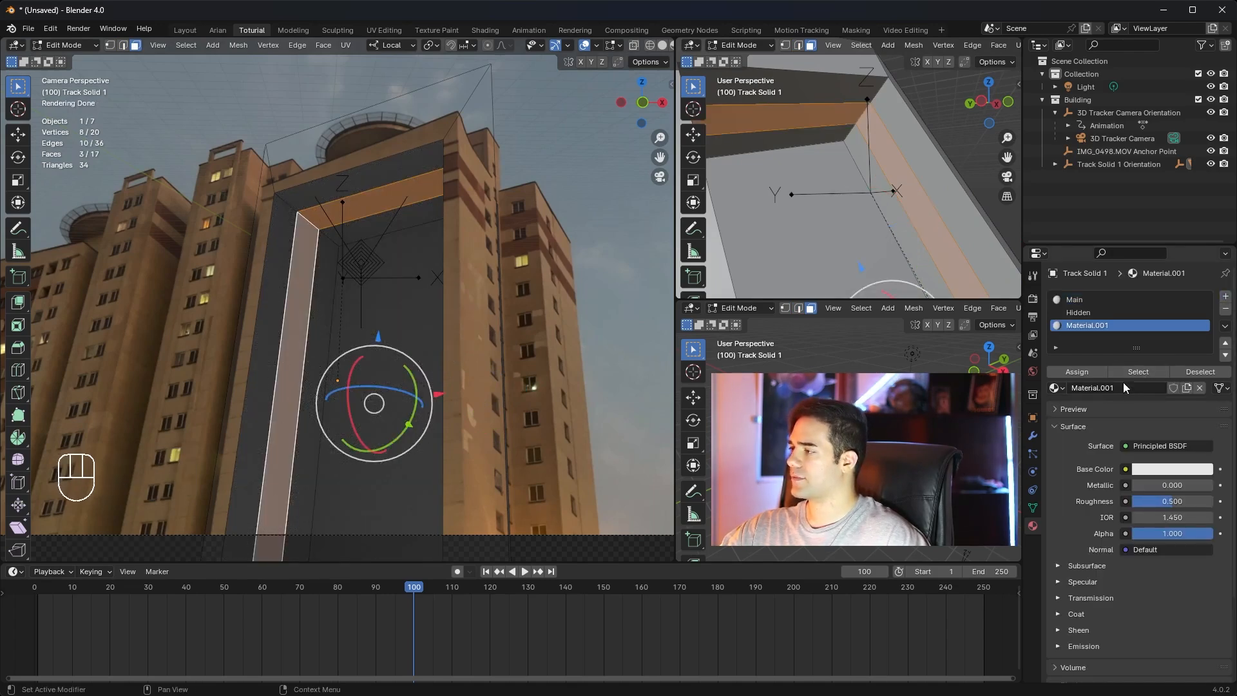
{"action": "left_click", "coordinate": [1125, 385]}
{"action": "type", "text": "Lig"}
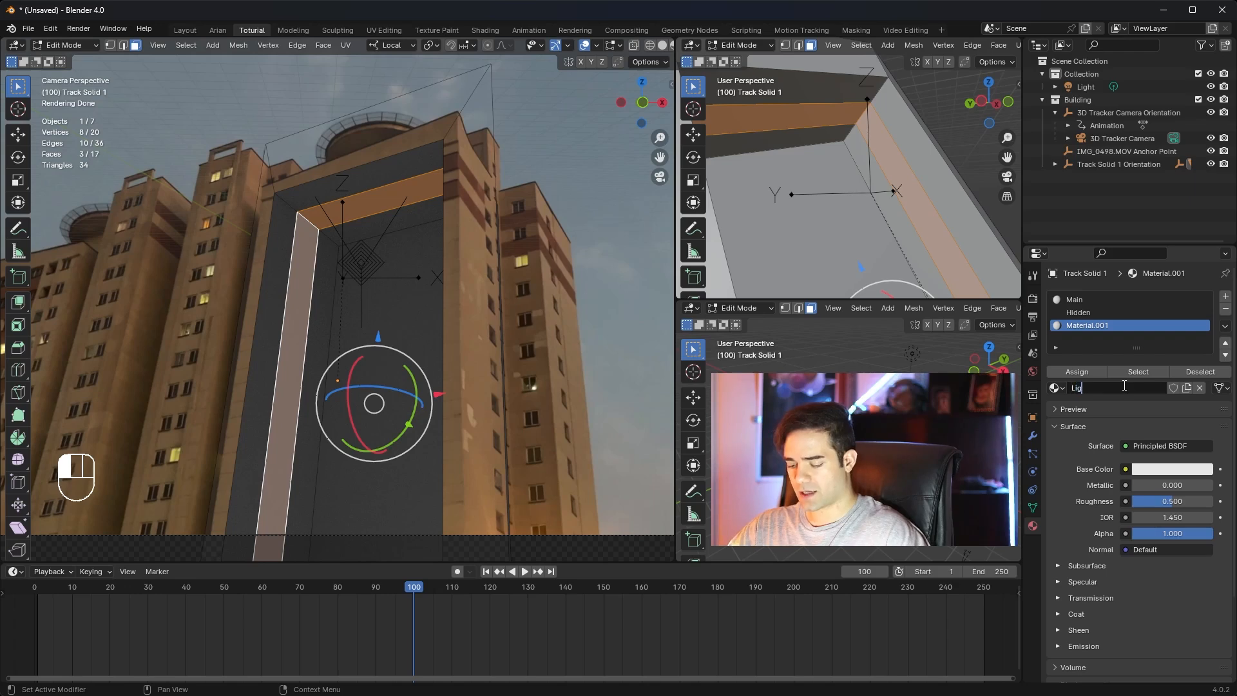
{"action": "type", "text": "ht"}
{"action": "key", "text": "Return"}
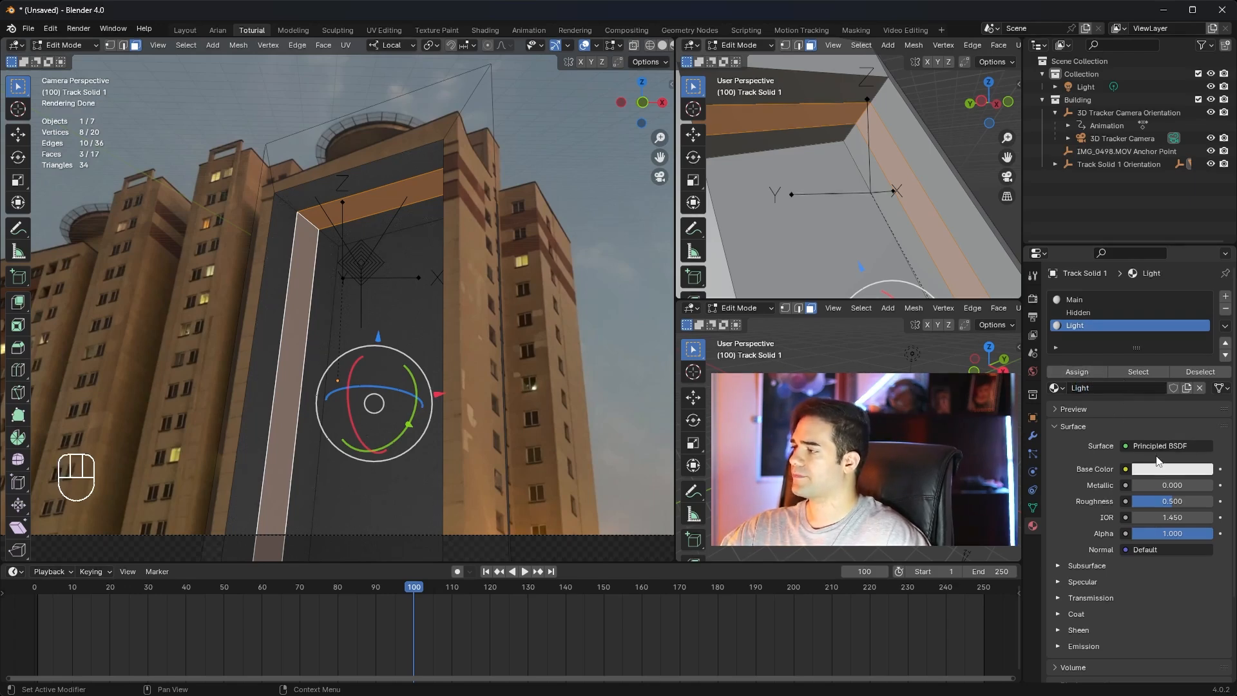
Assign the Light material to the selected strip as an Emission shader with strength 2, and deselect the faces.
{"action": "left_click", "coordinate": [1158, 446]}
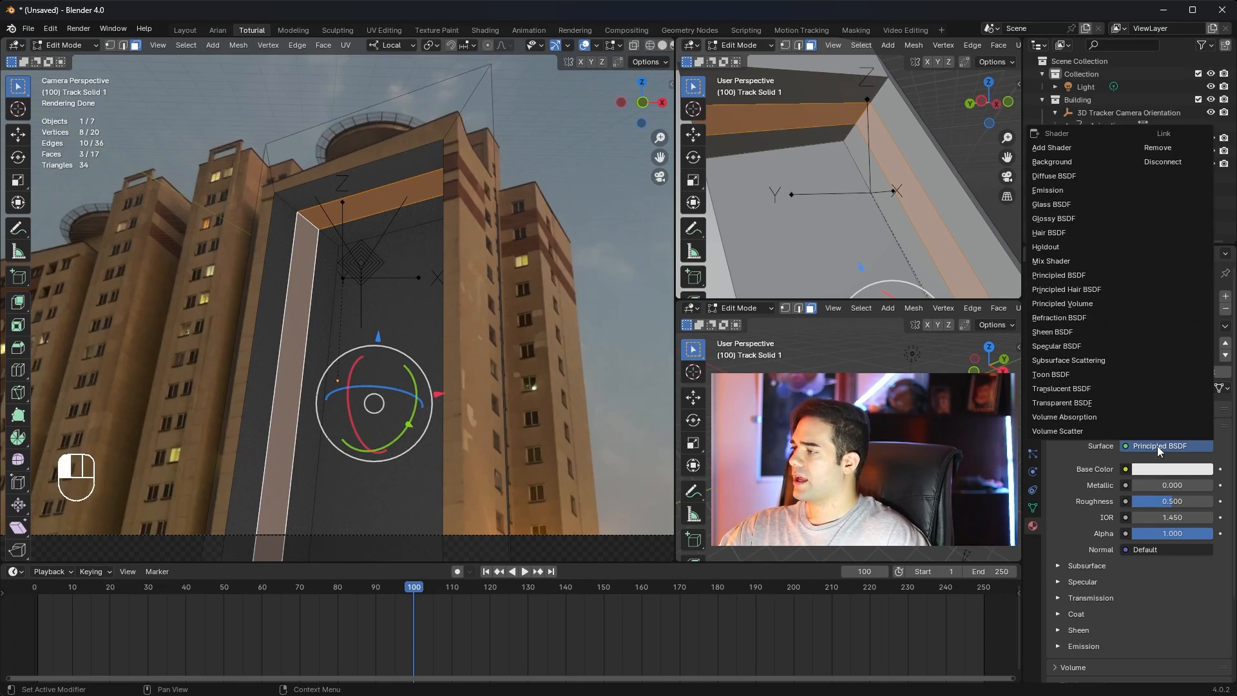
{"action": "left_click", "coordinate": [1075, 190]}
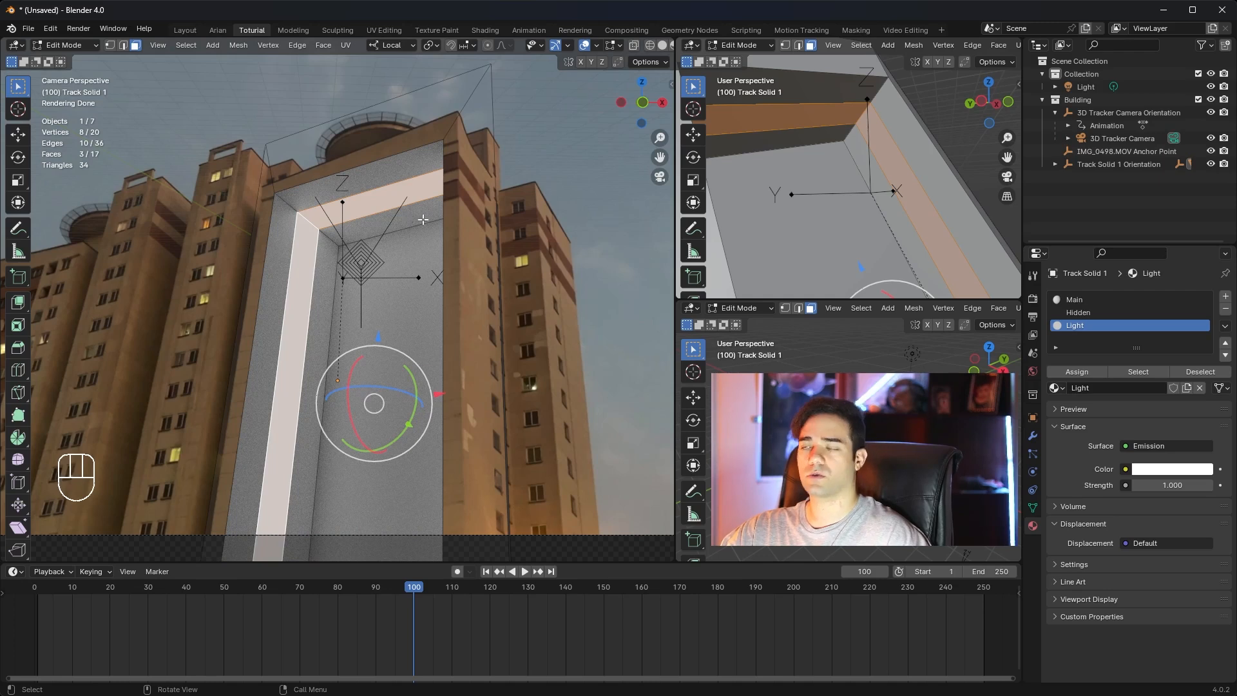
{"action": "left_click", "coordinate": [1178, 488]}
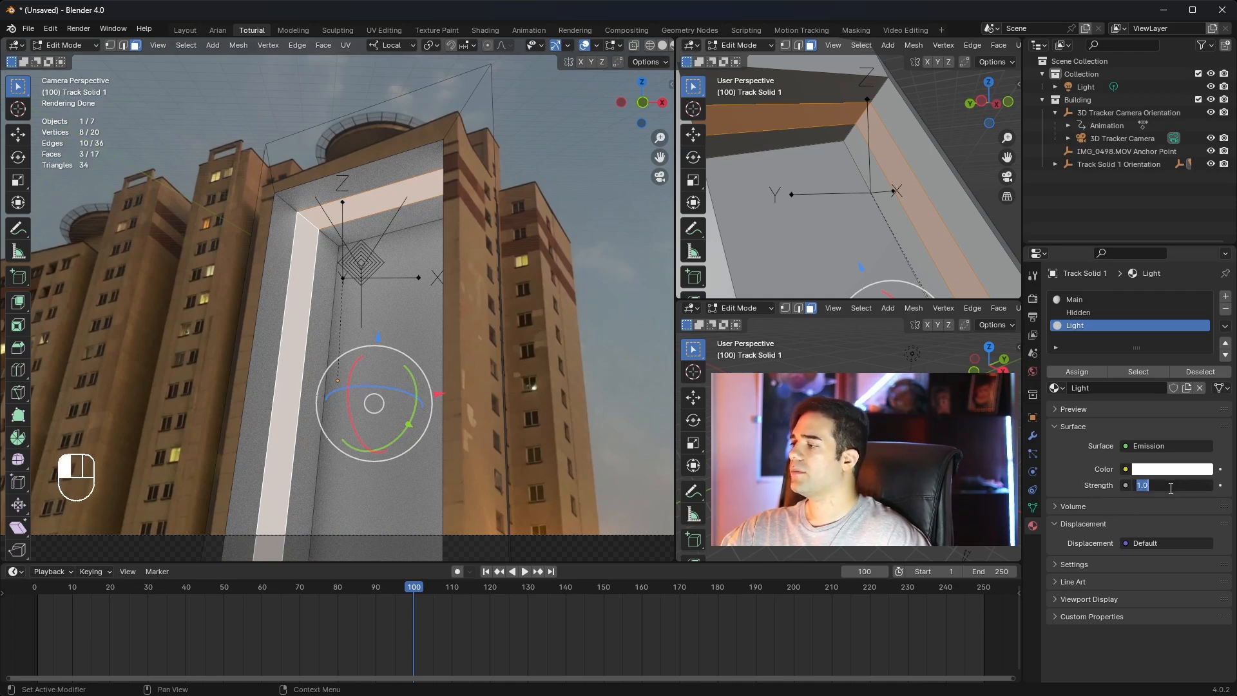
{"action": "type", "text": "2"}
{"action": "key", "text": "Return"}
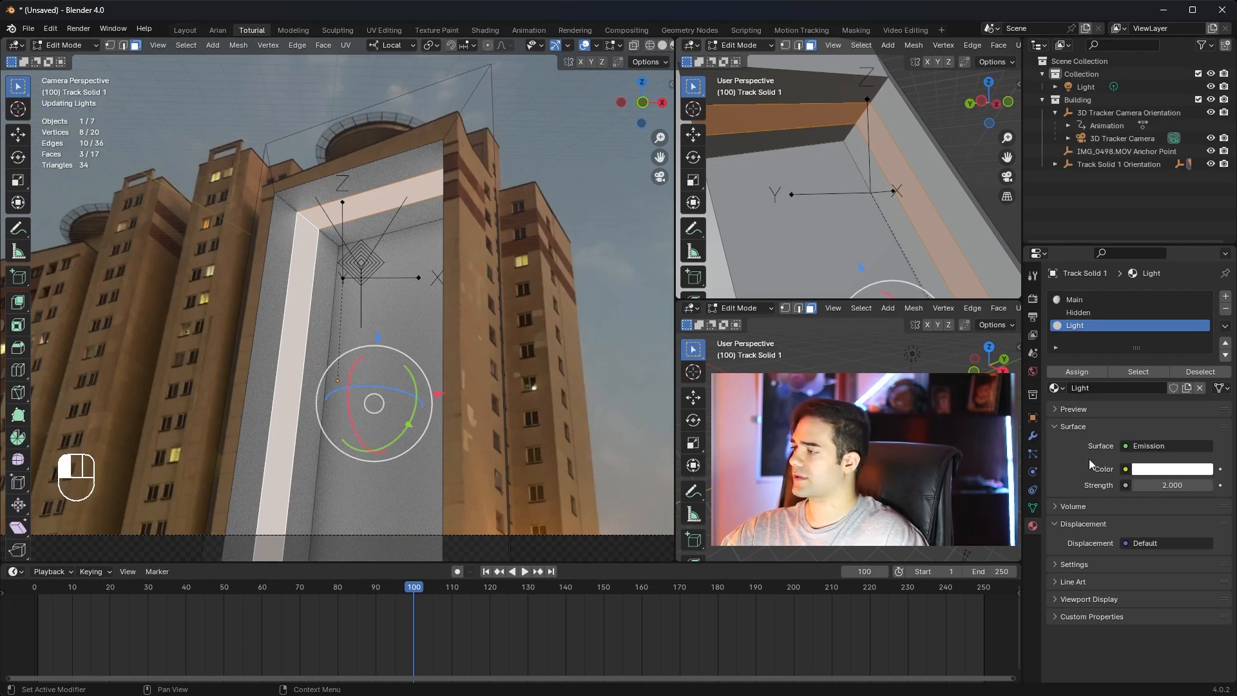
{"action": "left_click", "coordinate": [552, 121]}
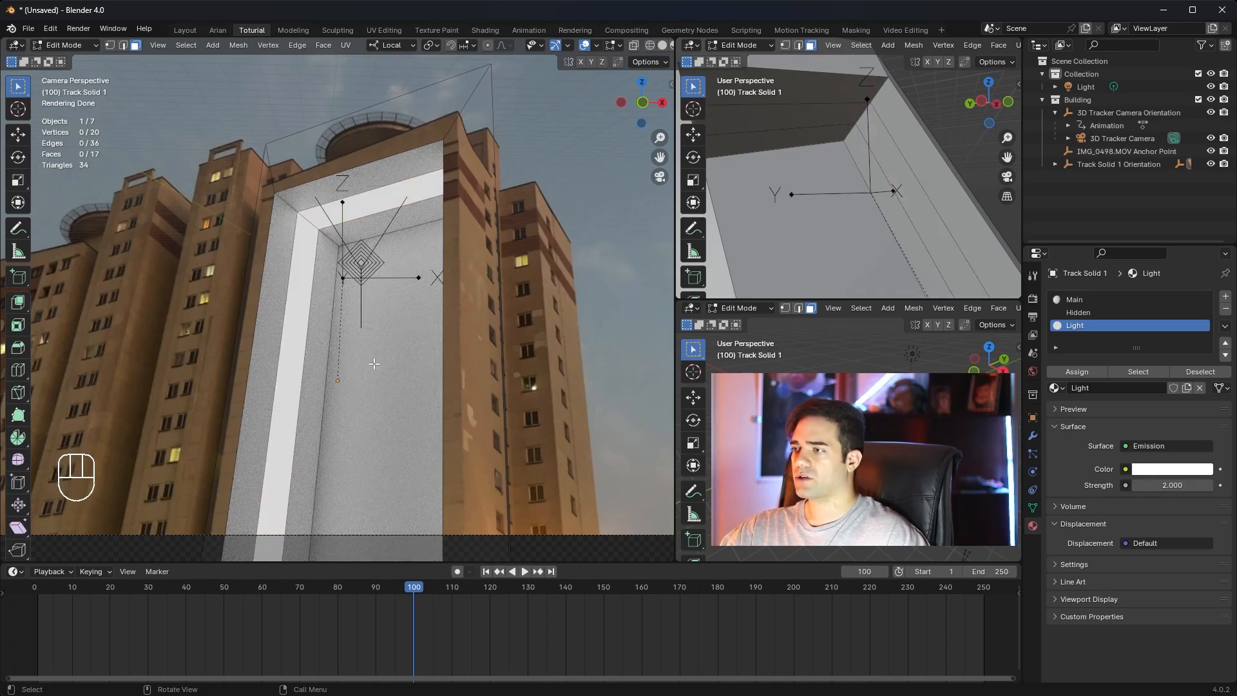
Set the Main material's roughness to 0.4.
{"action": "left_click", "coordinate": [1087, 300]}
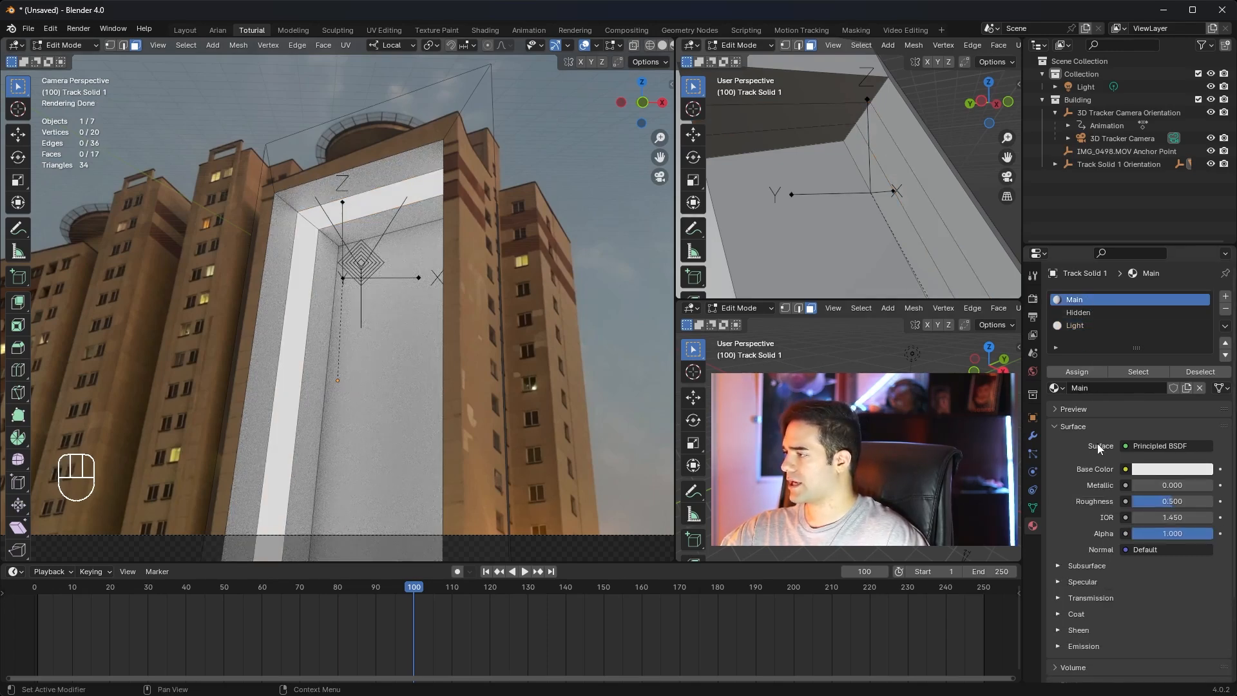
{"action": "left_click", "coordinate": [1183, 501]}
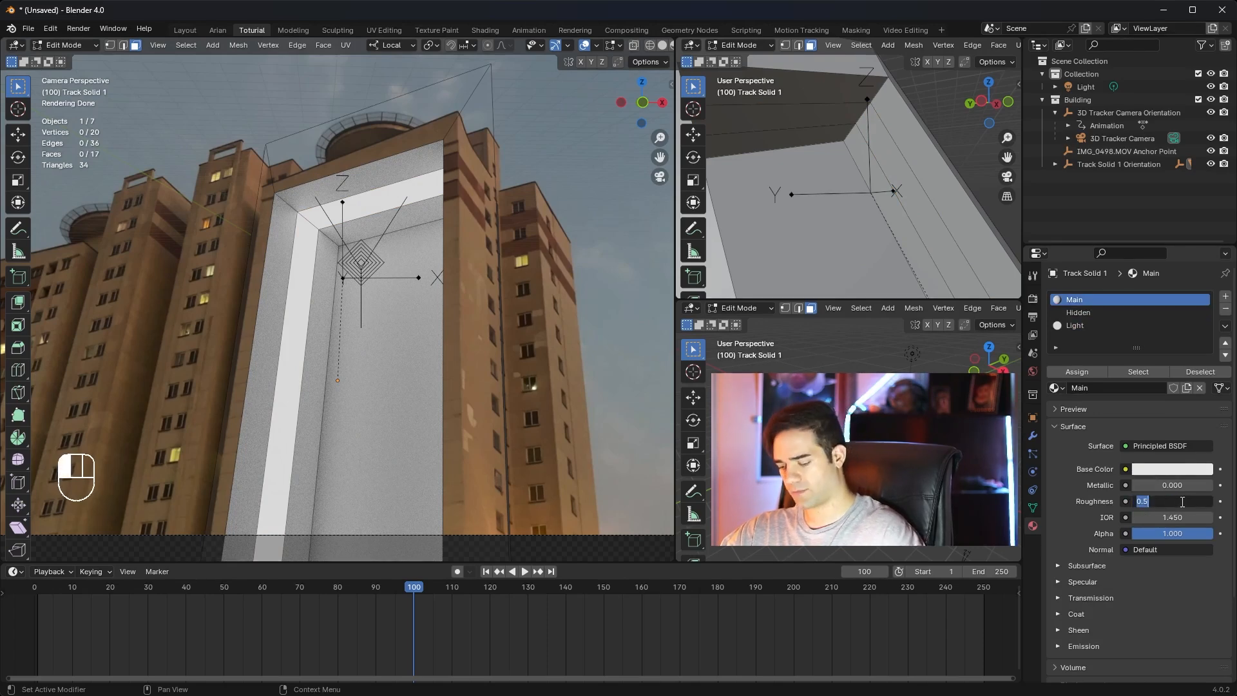
{"action": "type", "text": "0"}
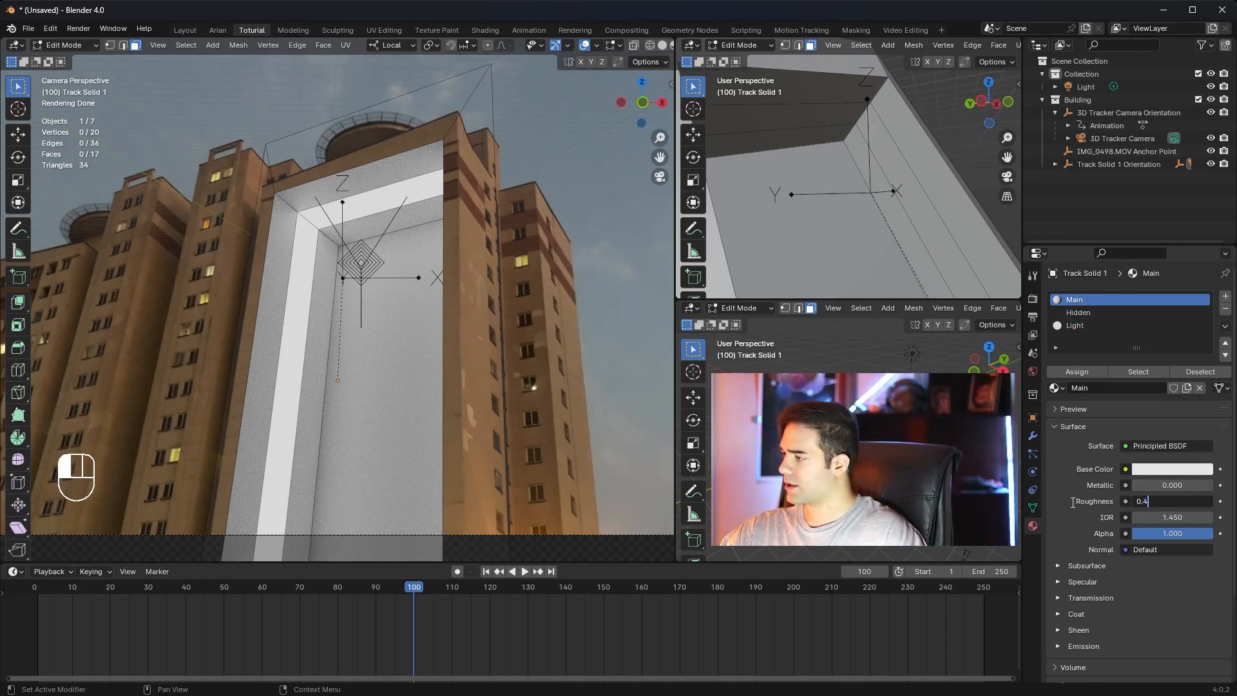
{"action": "key", "text": "Return"}
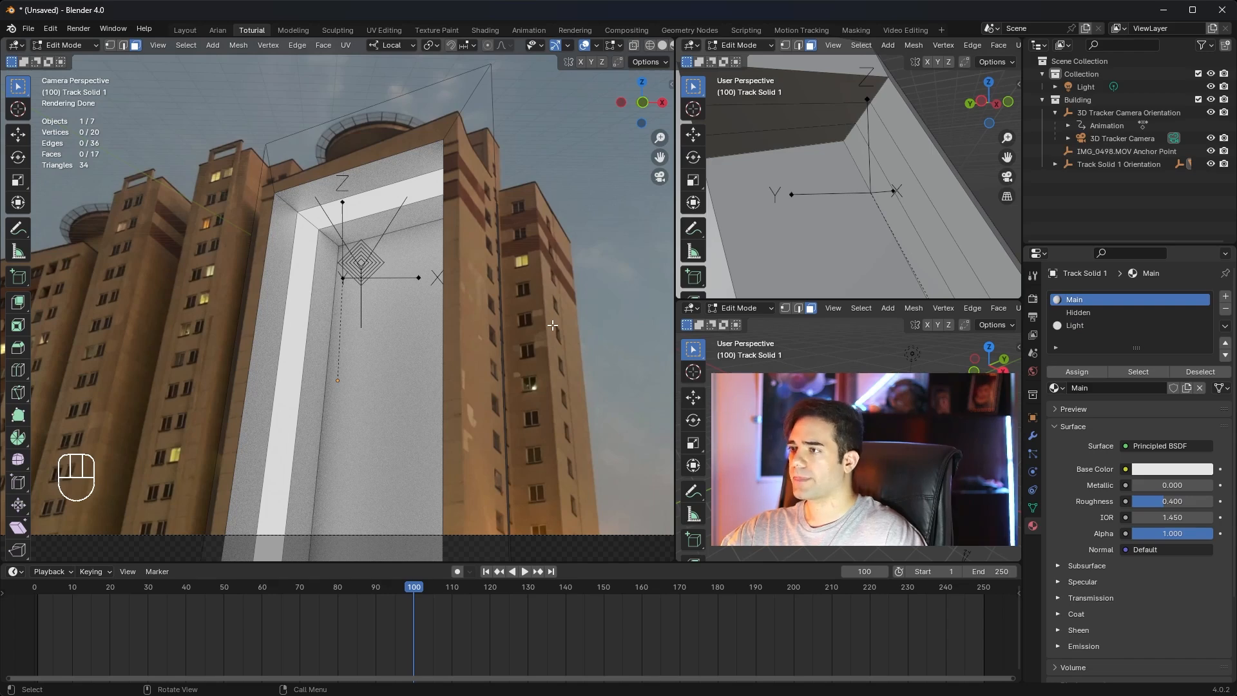
Extrude an edge of the recess opening in edge select mode to form one flat face across the entire front opening.
{"action": "scroll", "coordinate": [553, 326], "scroll_direction": "up", "scroll_amount": 2}
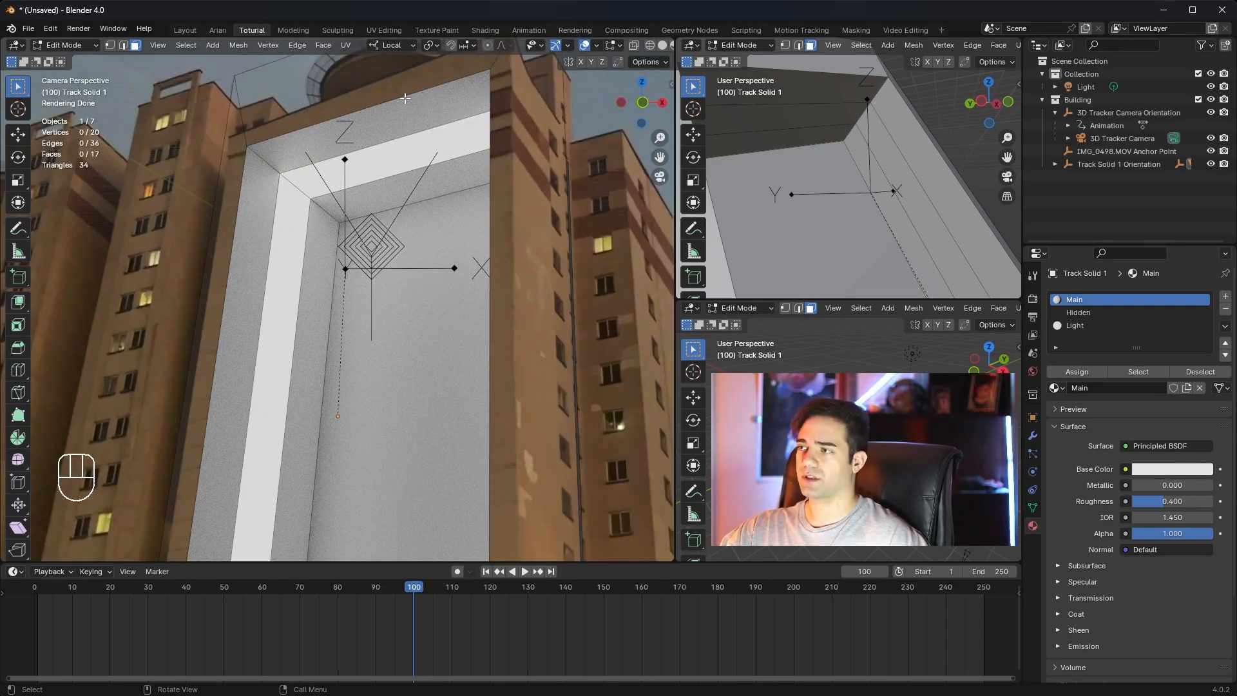
{"action": "left_click", "coordinate": [122, 44]}
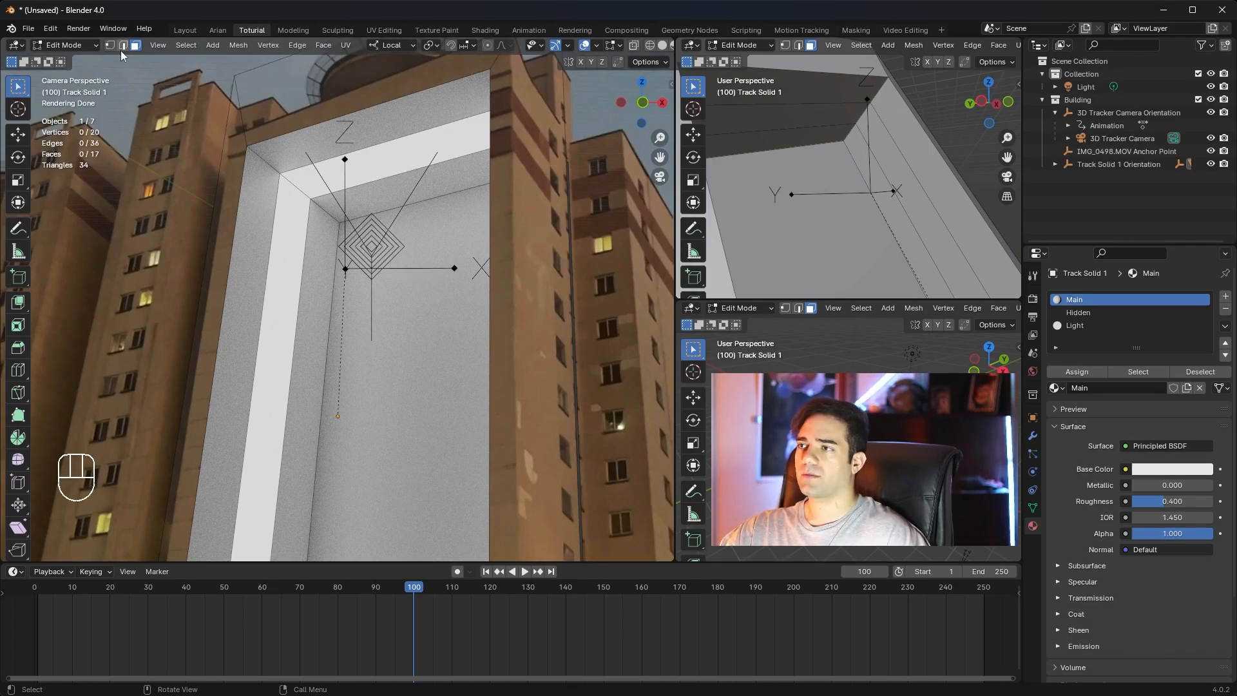
{"action": "left_click", "coordinate": [405, 96]}
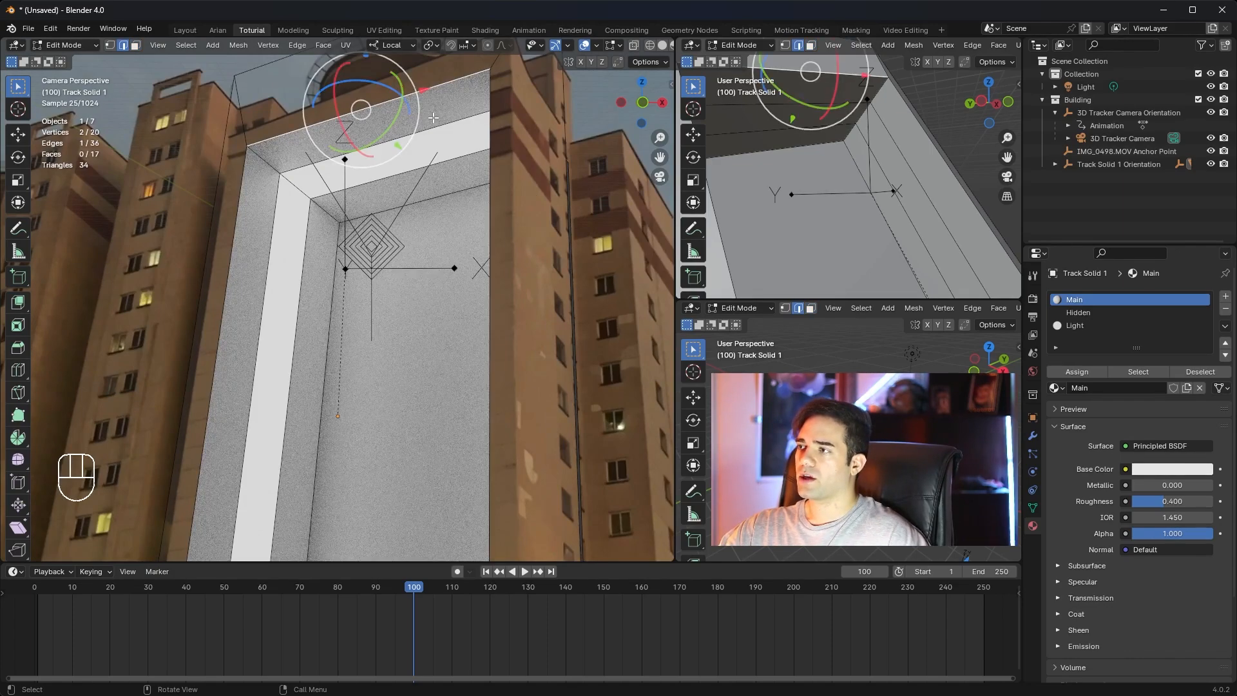
{"action": "middle_click_drag", "start_coordinate": [433, 117], "coordinate": [422, 161], "text": "shift"}
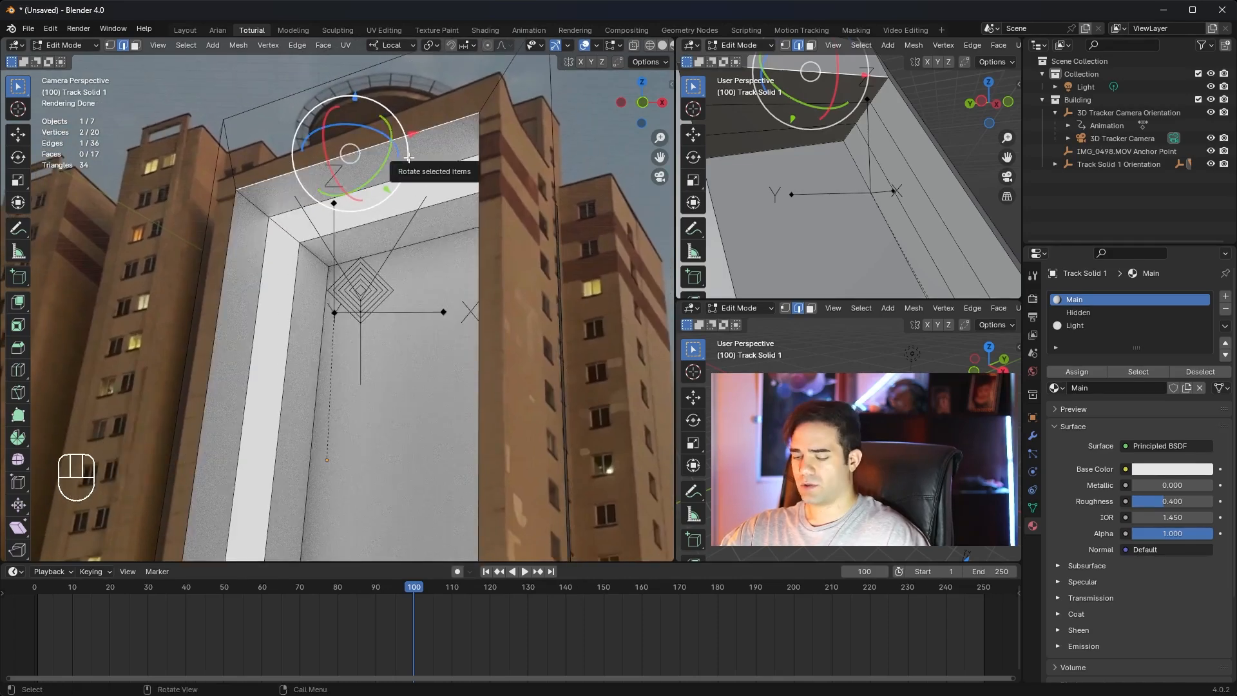
{"action": "key", "text": "e"}
{"action": "key", "text": "x"}
{"action": "key", "text": "z"}
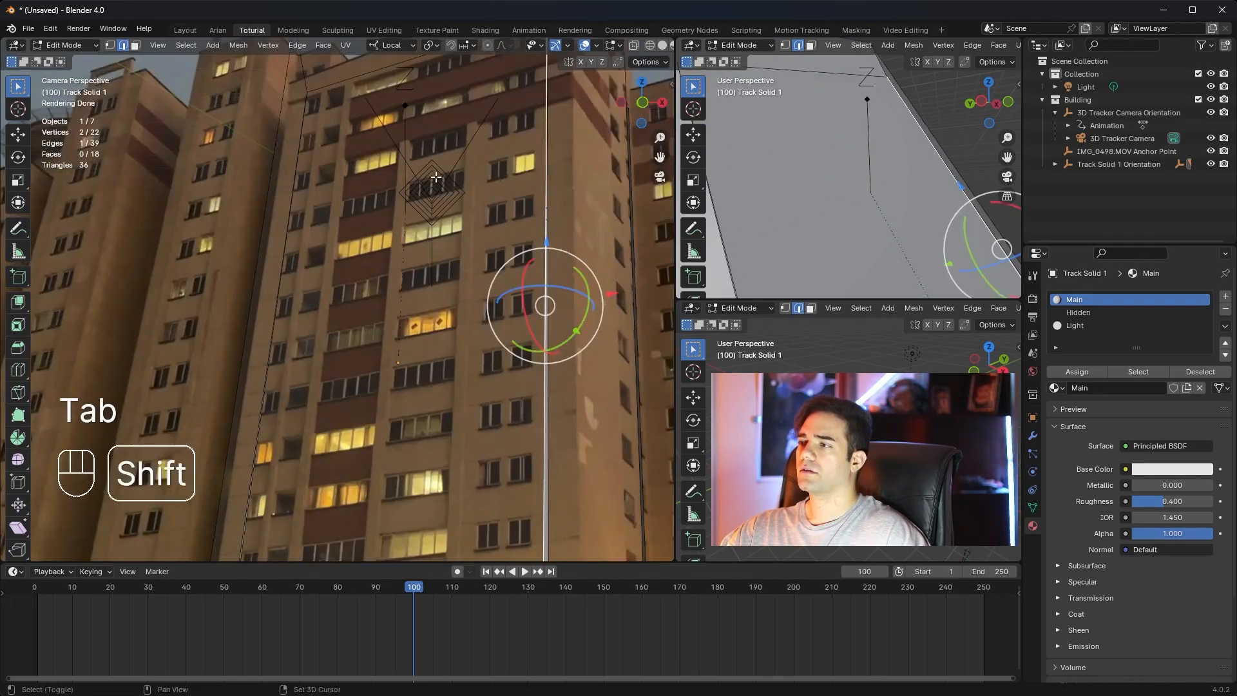
Select the new face covering the recess opening and separate it by selection into its own object.
{"action": "middle_click_drag", "start_coordinate": [427, 188], "coordinate": [406, 223], "text": "shift"}
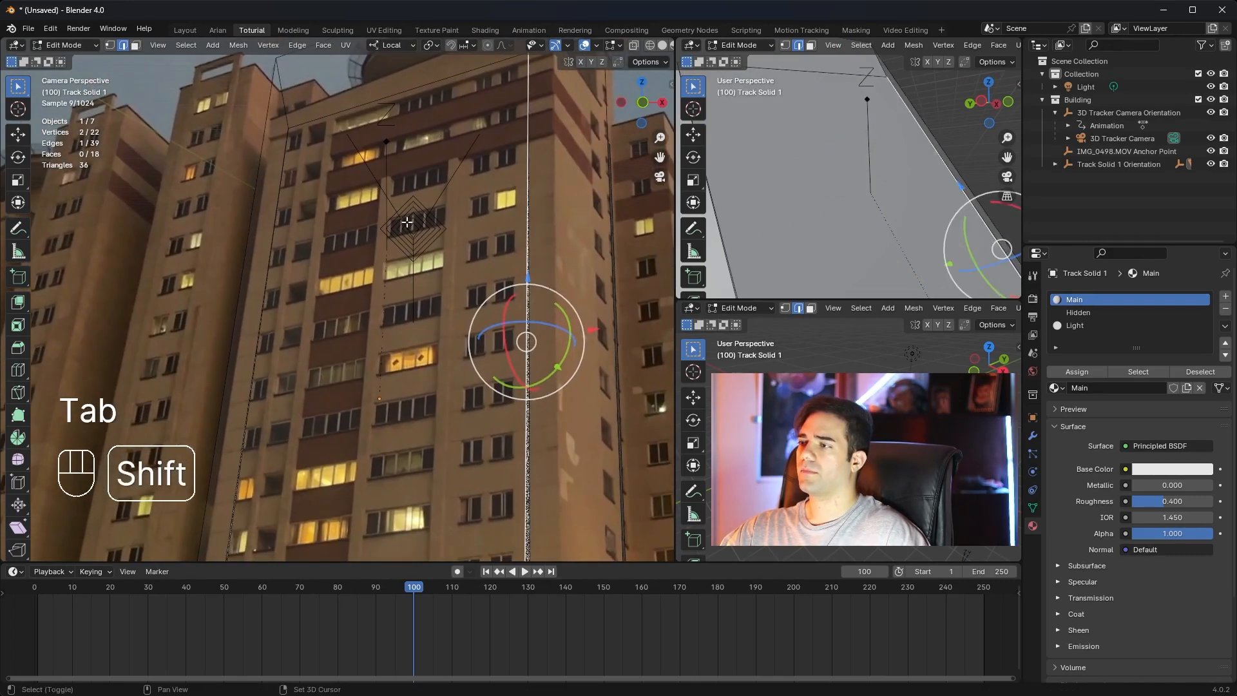
{"action": "left_click", "coordinate": [136, 45]}
{"action": "left_click", "coordinate": [459, 188]}
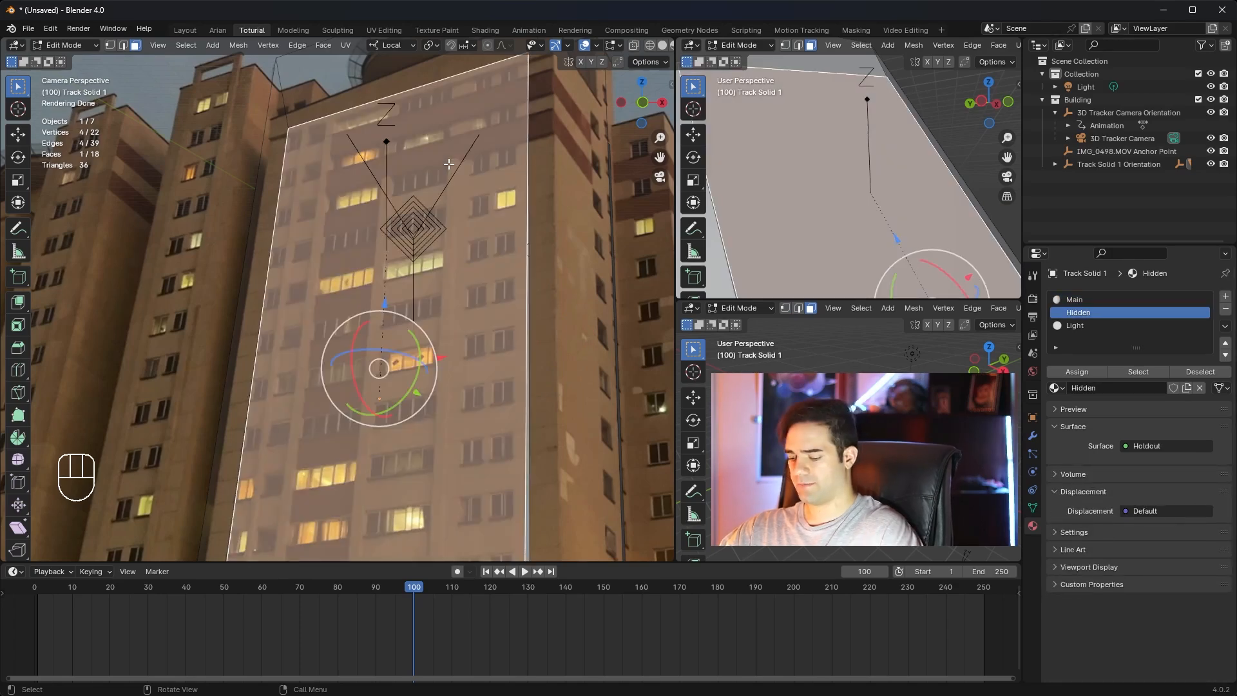
{"action": "key", "text": "p"}
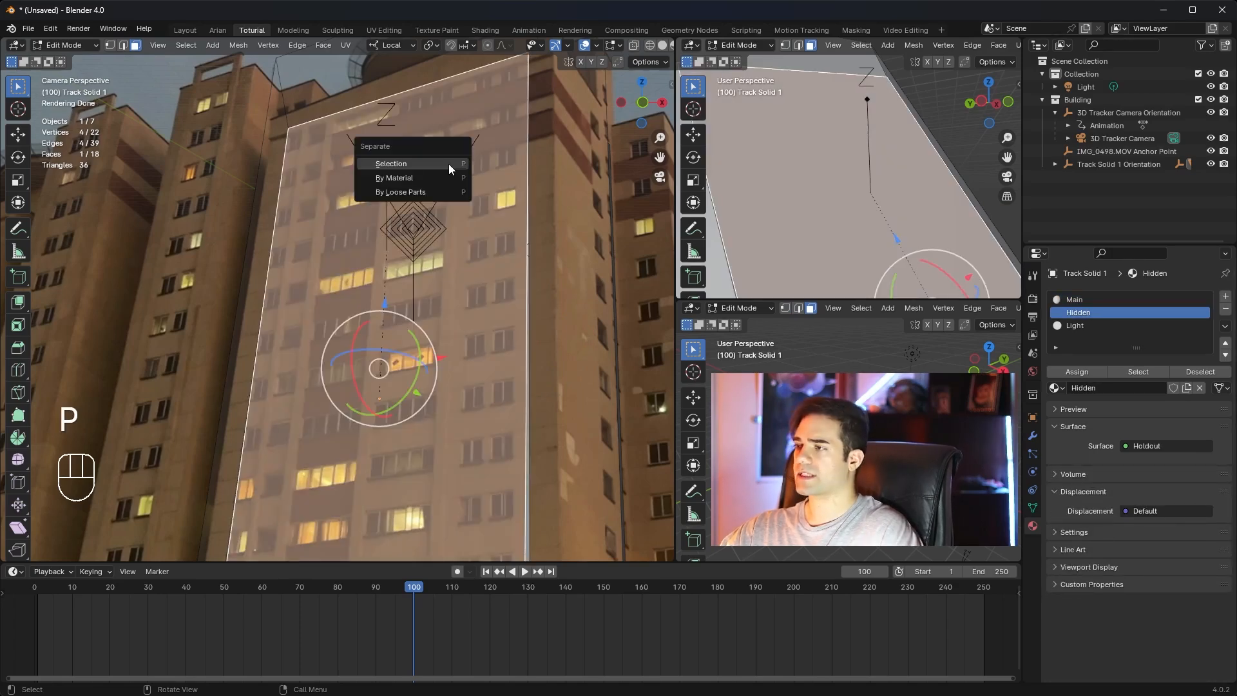
{"action": "left_click", "coordinate": [390, 164]}
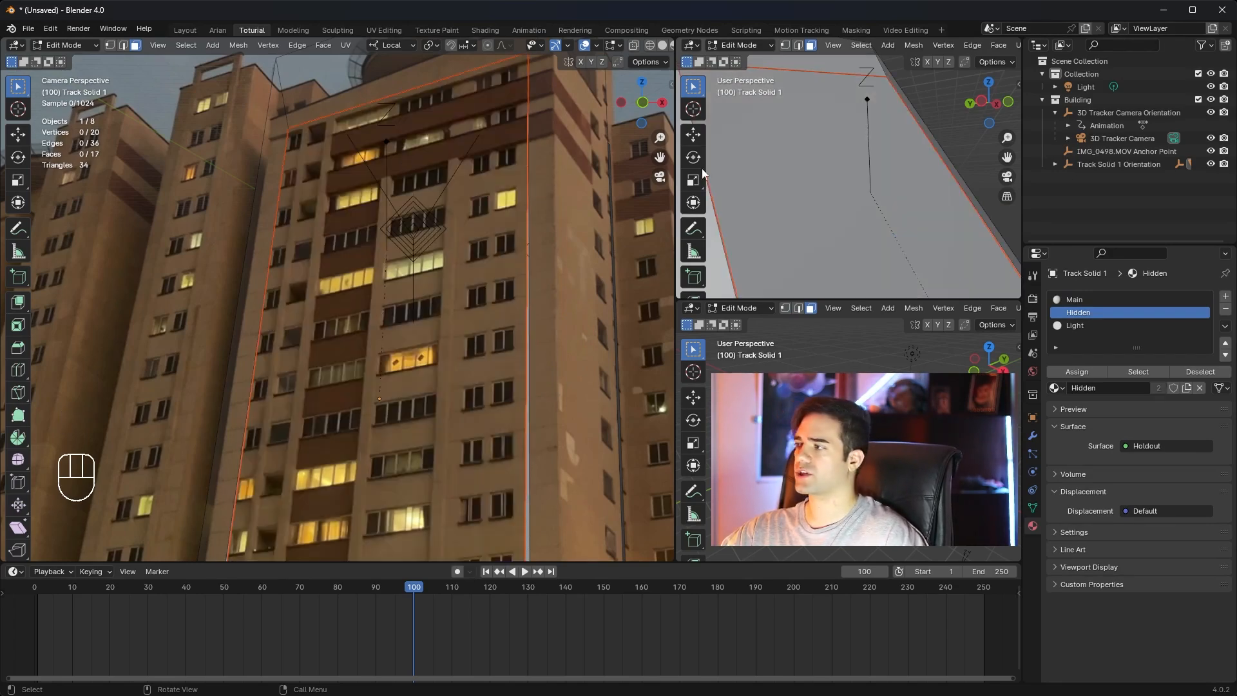
Return to Object Mode and rename Track Solid 1 as Building and the separated front face as Glass.
{"action": "key", "text": "Tab"}
{"action": "double_click", "coordinate": [1108, 101]}
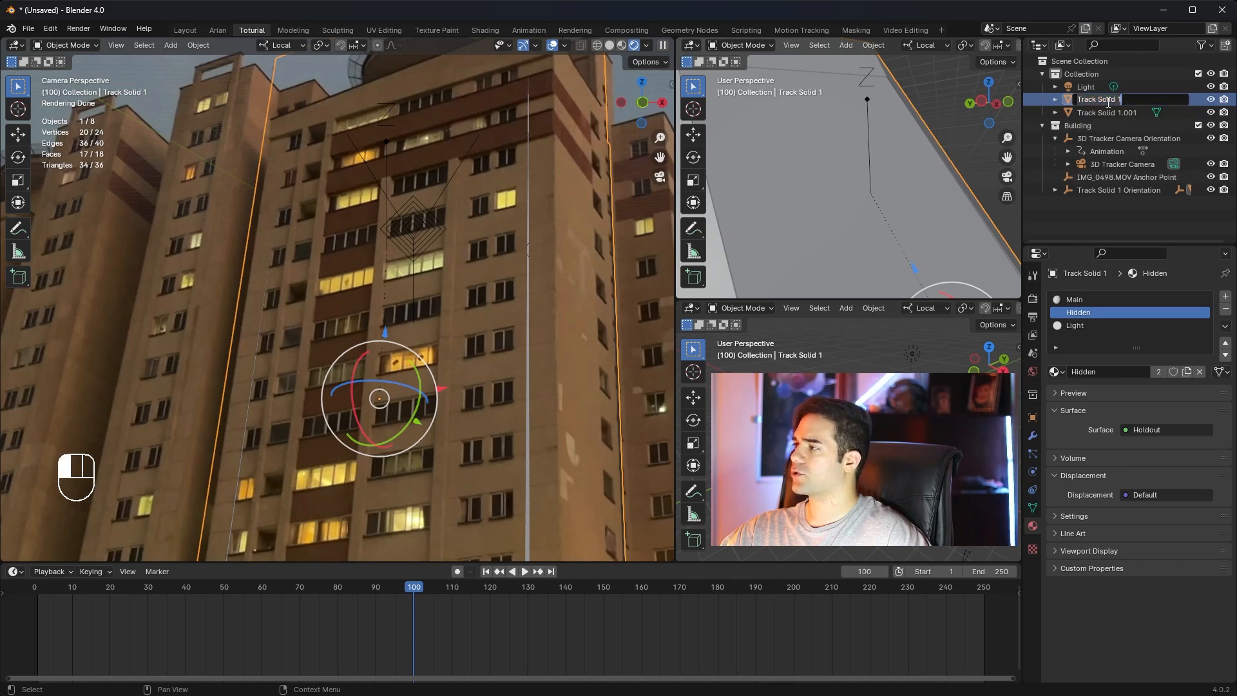
{"action": "type", "text": "Bui"}
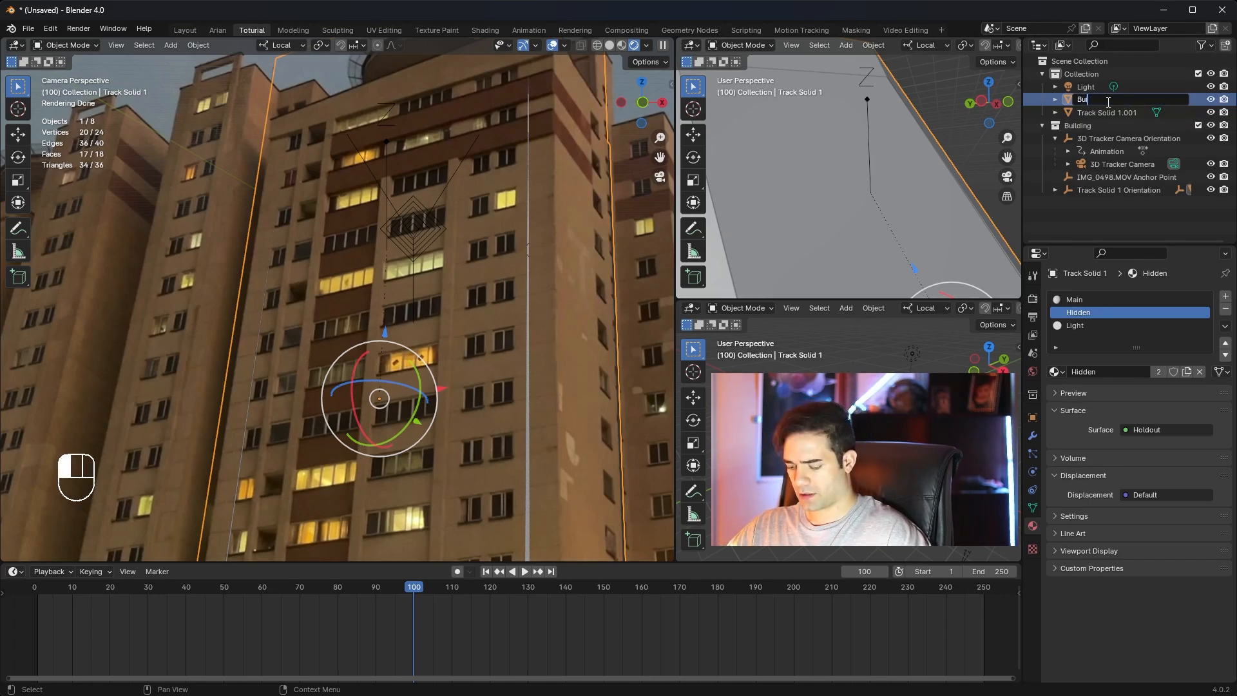
{"action": "type", "text": "lding"}
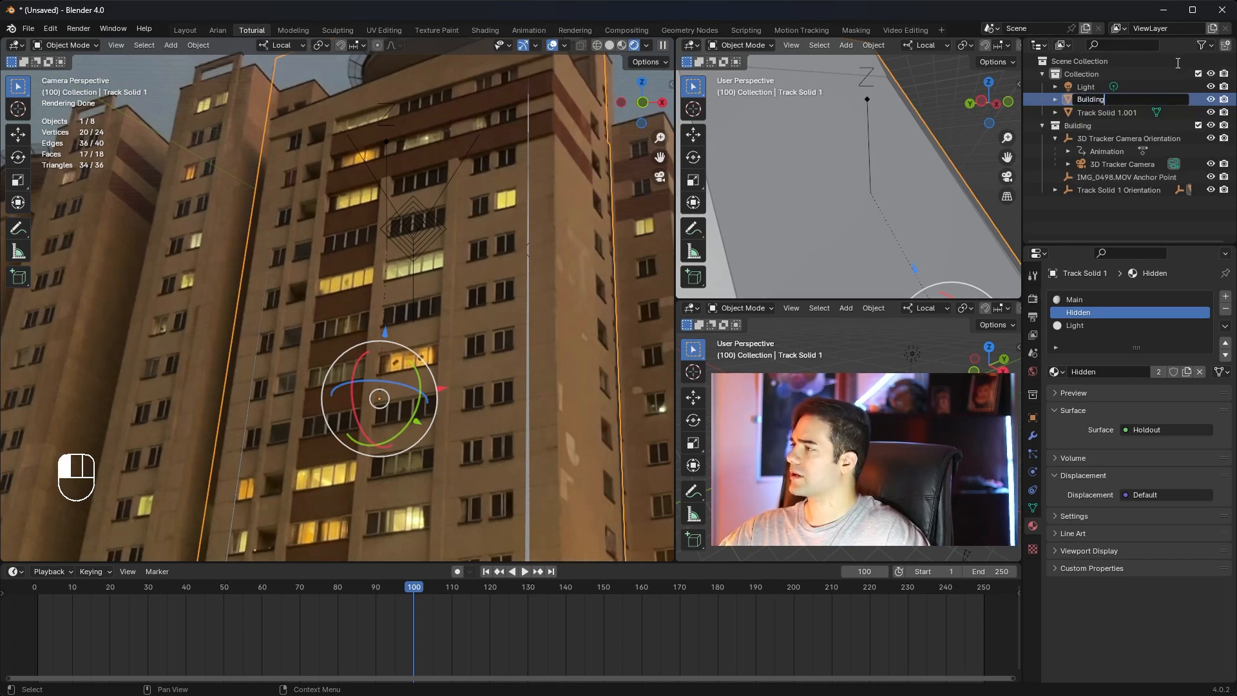
{"action": "key", "text": "Return"}
{"action": "double_click", "coordinate": [1095, 113]}
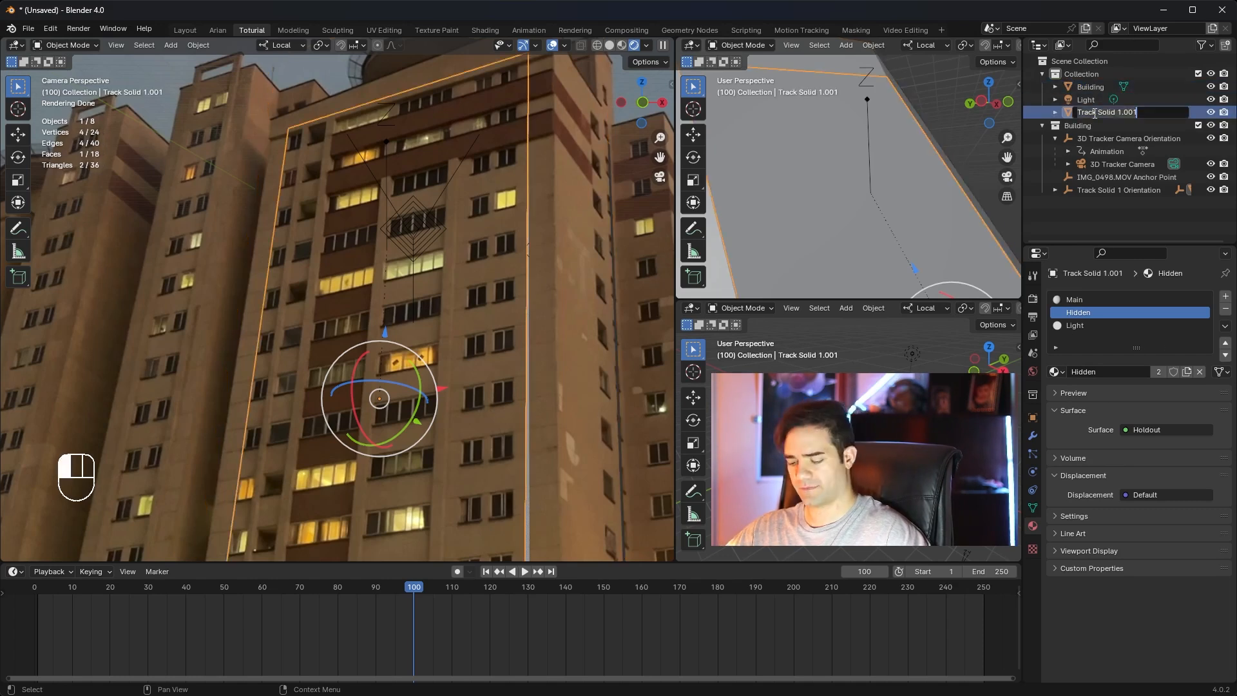
{"action": "type", "text": "Glass"}
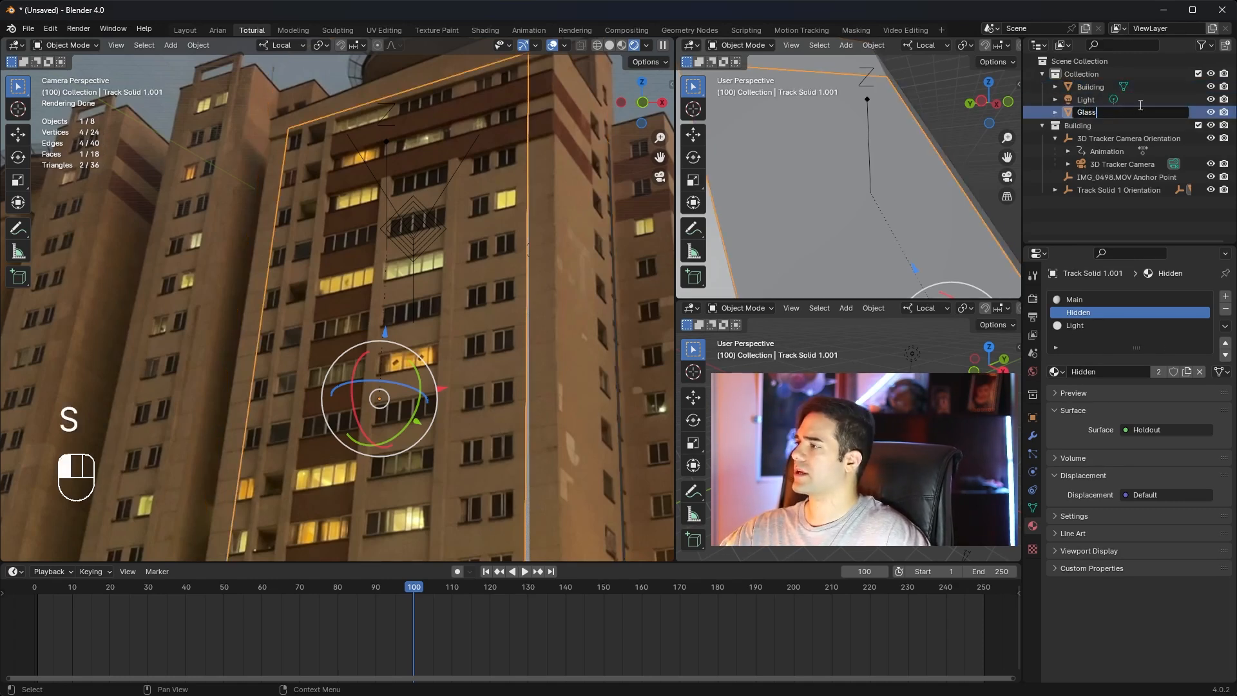
{"action": "key", "text": "Return"}
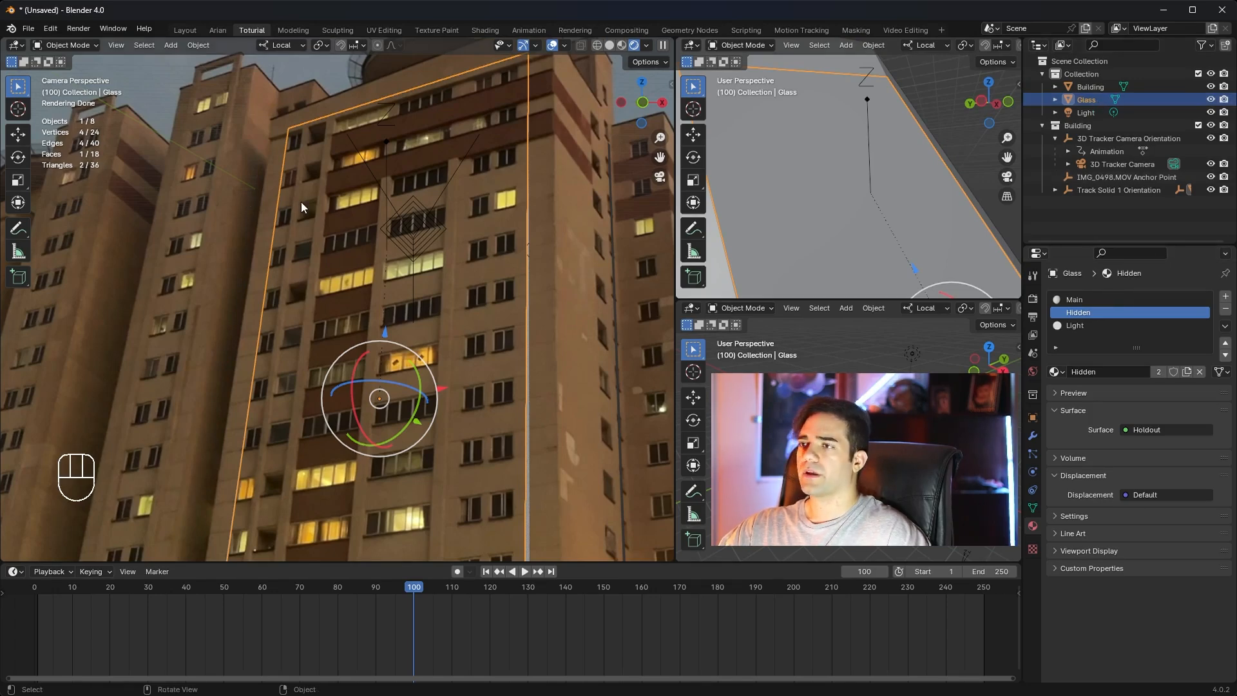
Remove the Main, Hidden and Light material slots from the Glass object.
{"action": "key", "text": "Tab"}
{"action": "key", "text": "Tab"}
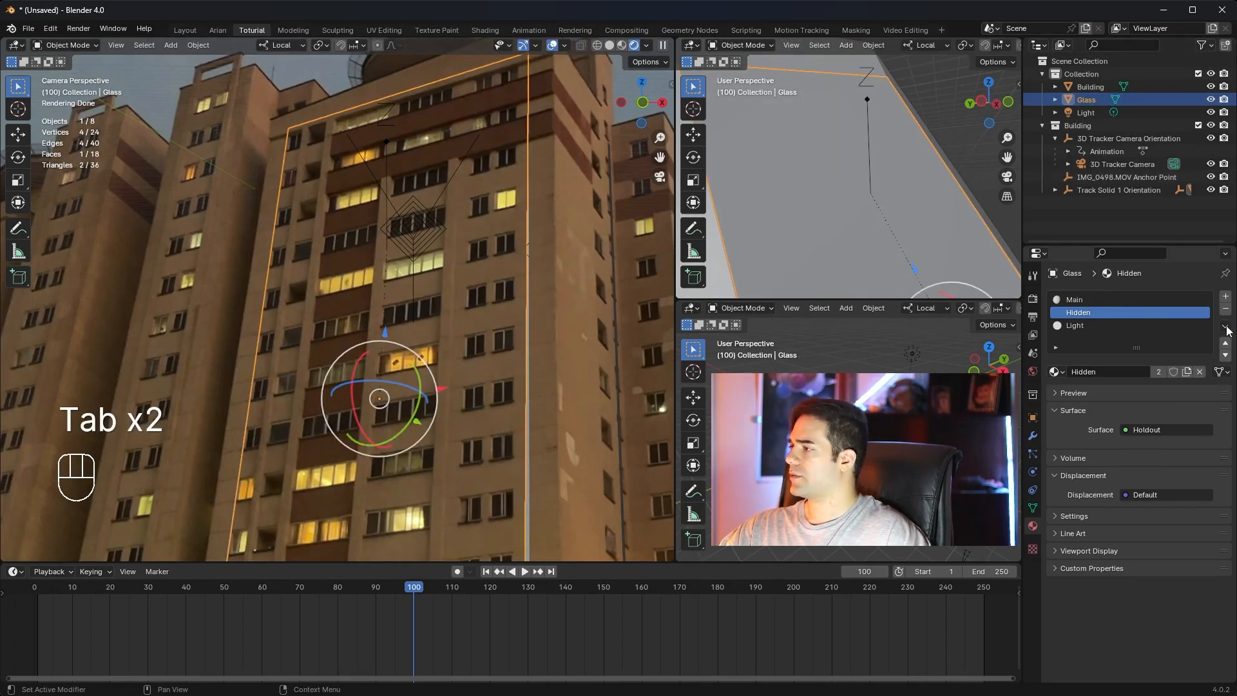
{"action": "left_click", "coordinate": [1226, 309]}
{"action": "left_click", "coordinate": [1226, 309]}
{"action": "left_click", "coordinate": [1225, 309]}
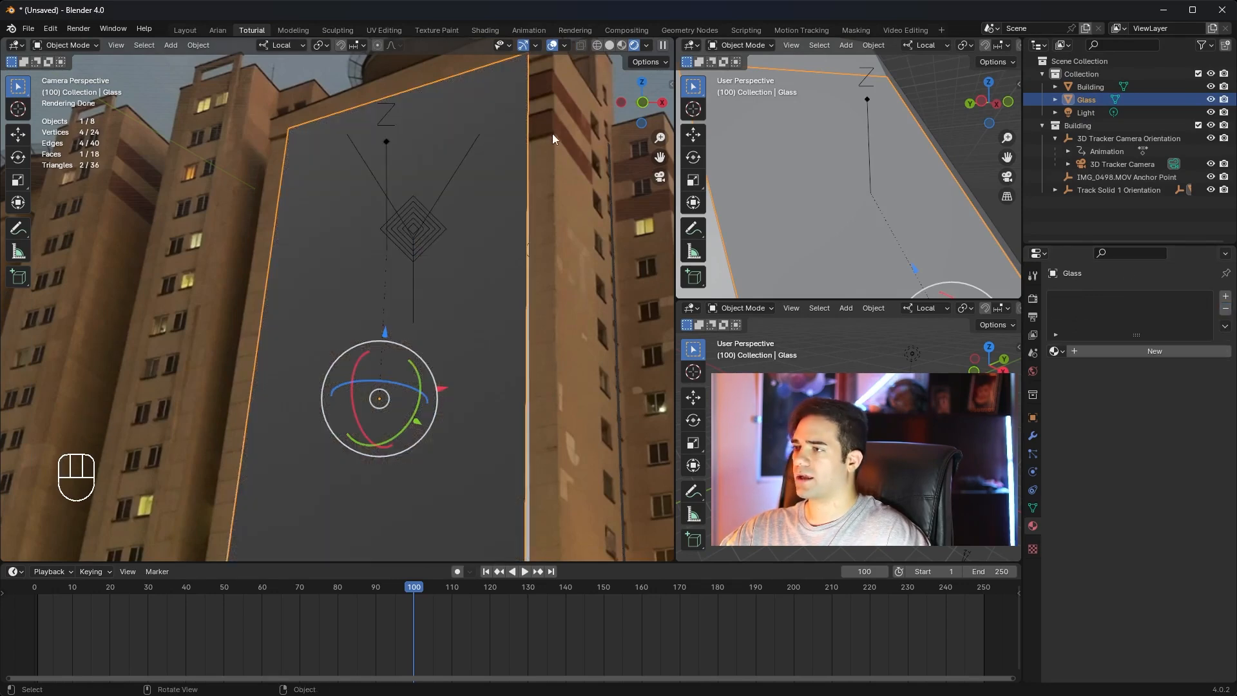
Give the Glass object a new material with Transmission weight 1.000 and move the pane slightly back into the recess.
{"action": "left_click", "coordinate": [1097, 348]}
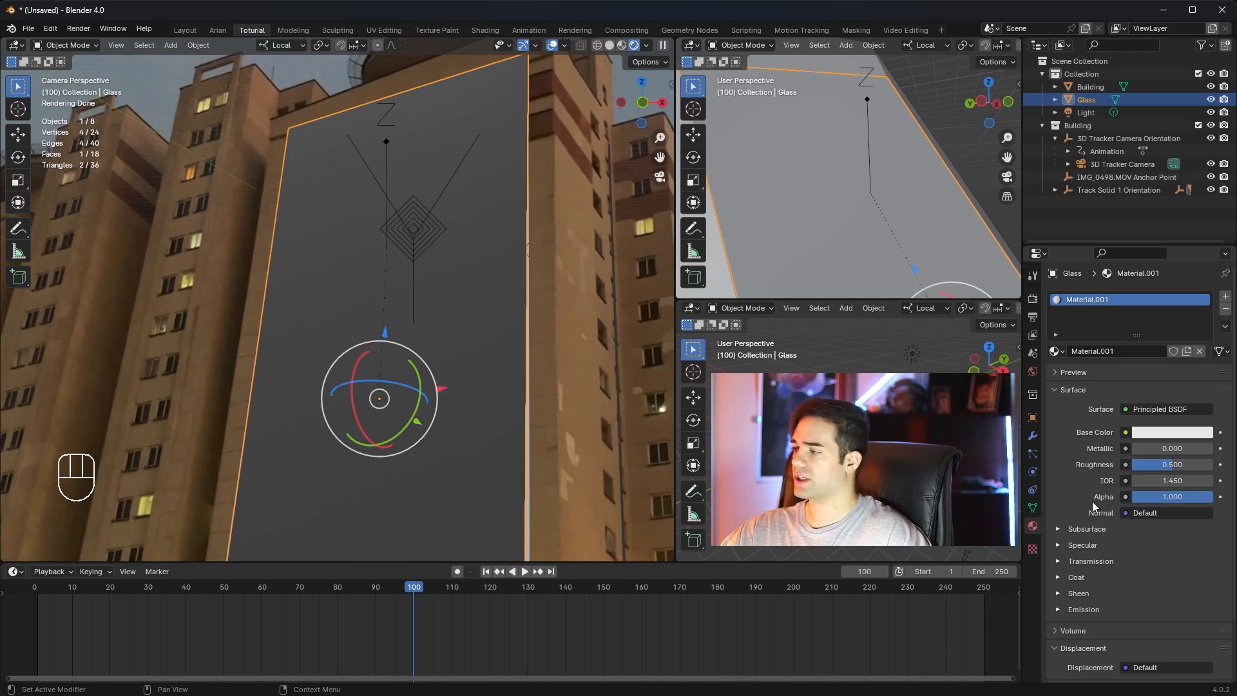
{"action": "left_click", "coordinate": [1063, 560]}
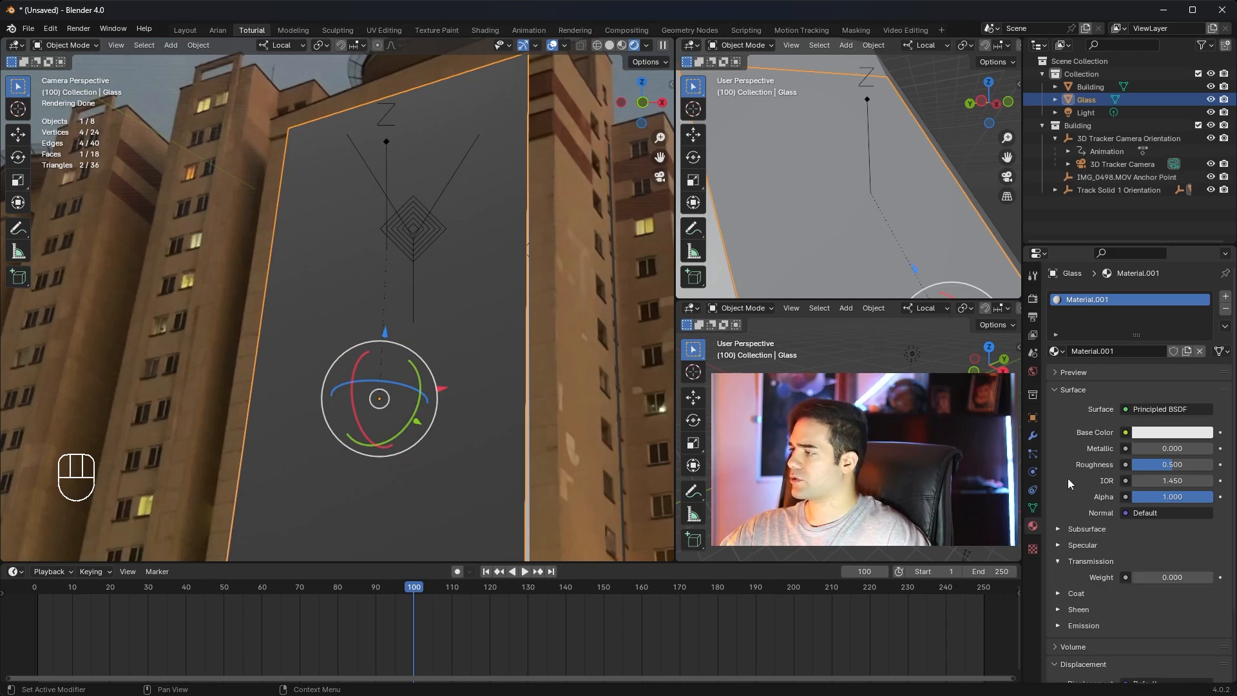
{"action": "scroll", "coordinate": [1105, 521], "scroll_direction": "down", "scroll_amount": 1}
{"action": "left_click_drag", "start_coordinate": [1143, 552], "coordinate": [1170, 542]}
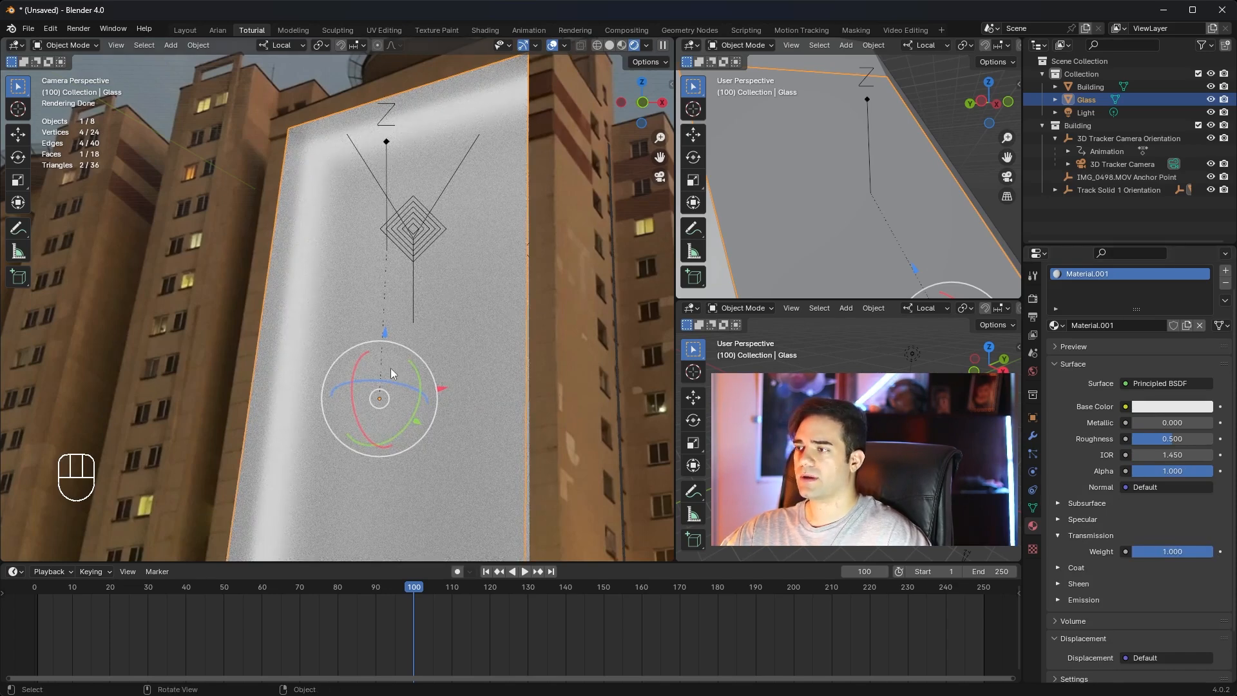
{"action": "left_click_drag", "start_coordinate": [418, 422], "coordinate": [452, 425]}
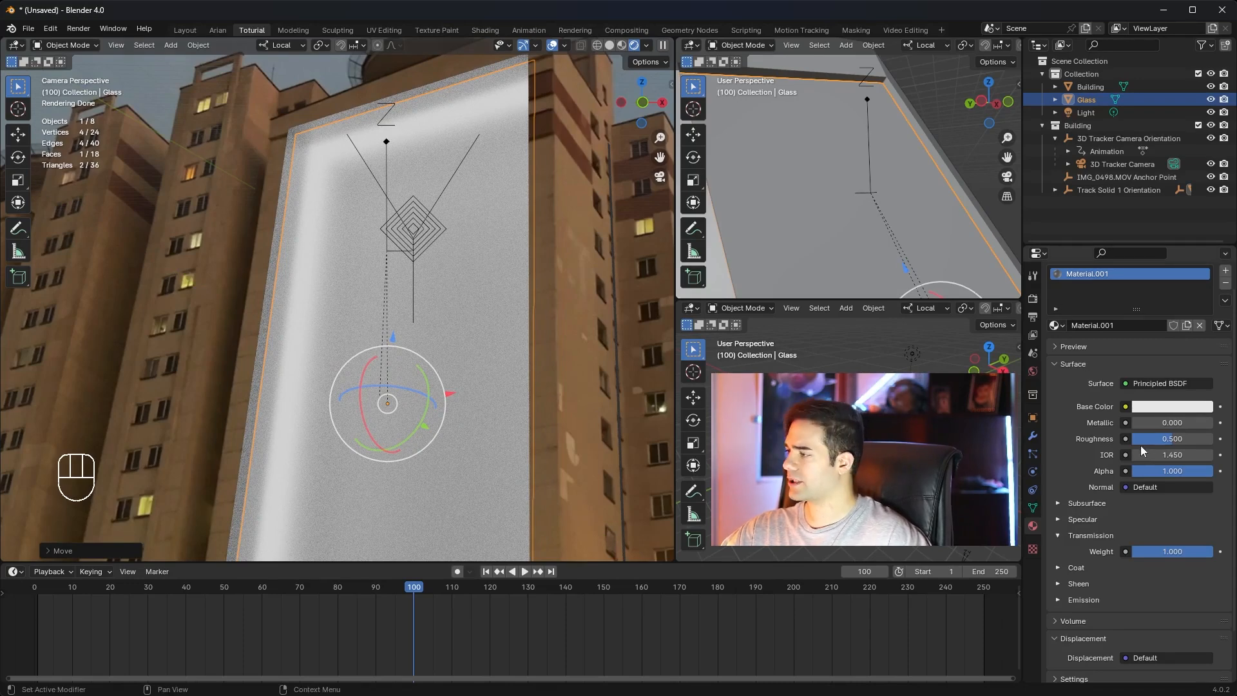
Try an IOR of 1.000 on the glass material, and undo the change.
{"action": "left_click_drag", "start_coordinate": [1174, 455], "coordinate": [1134, 456]}
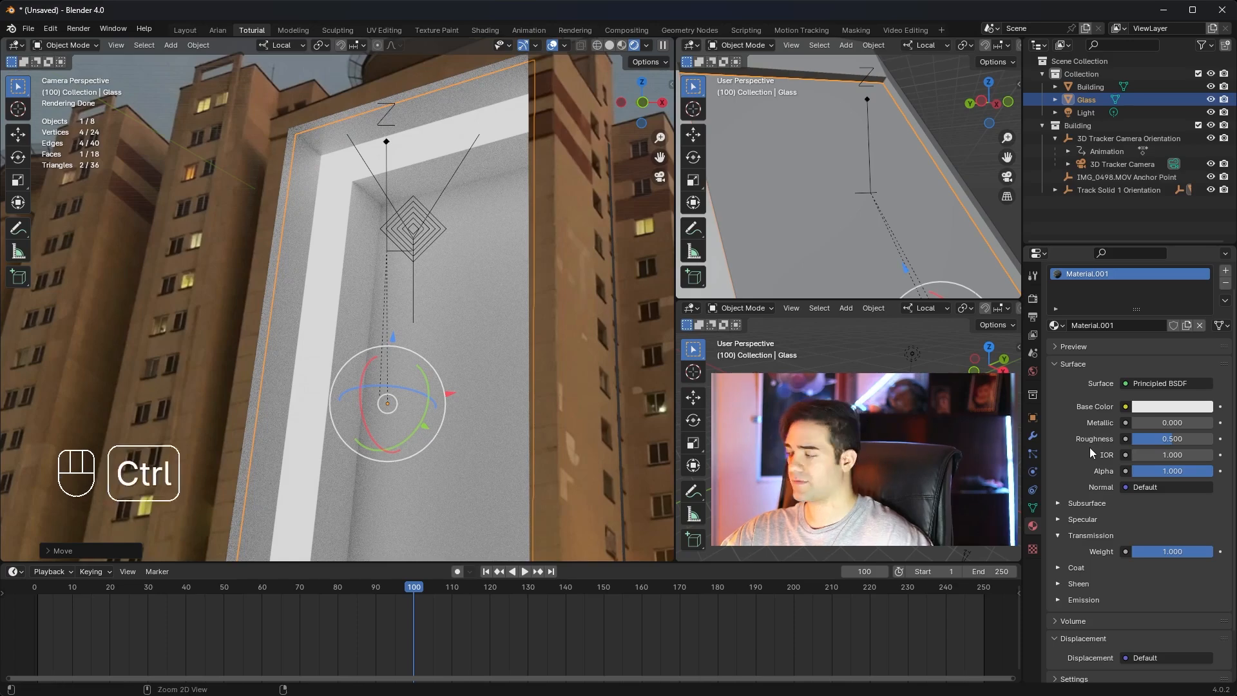
{"action": "key", "text": "ctrl+z"}
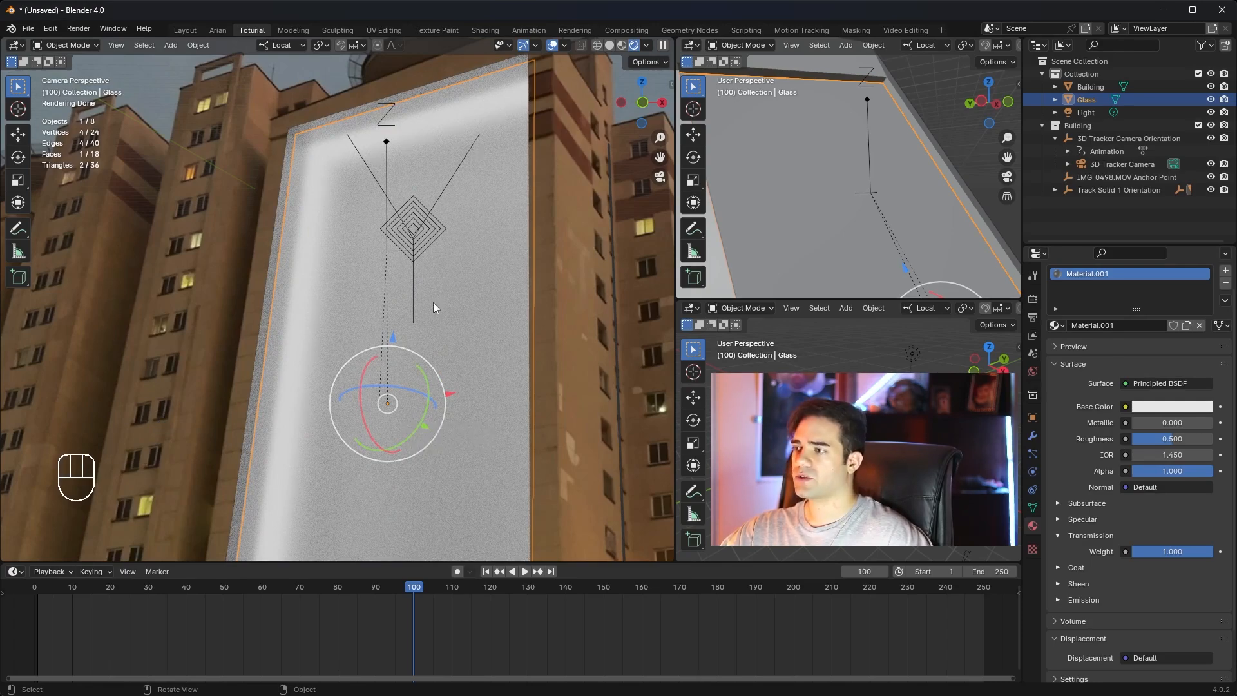
Start importing an FBX model into the scene.
{"action": "scroll", "coordinate": [438, 306], "scroll_direction": "down", "scroll_amount": 2}
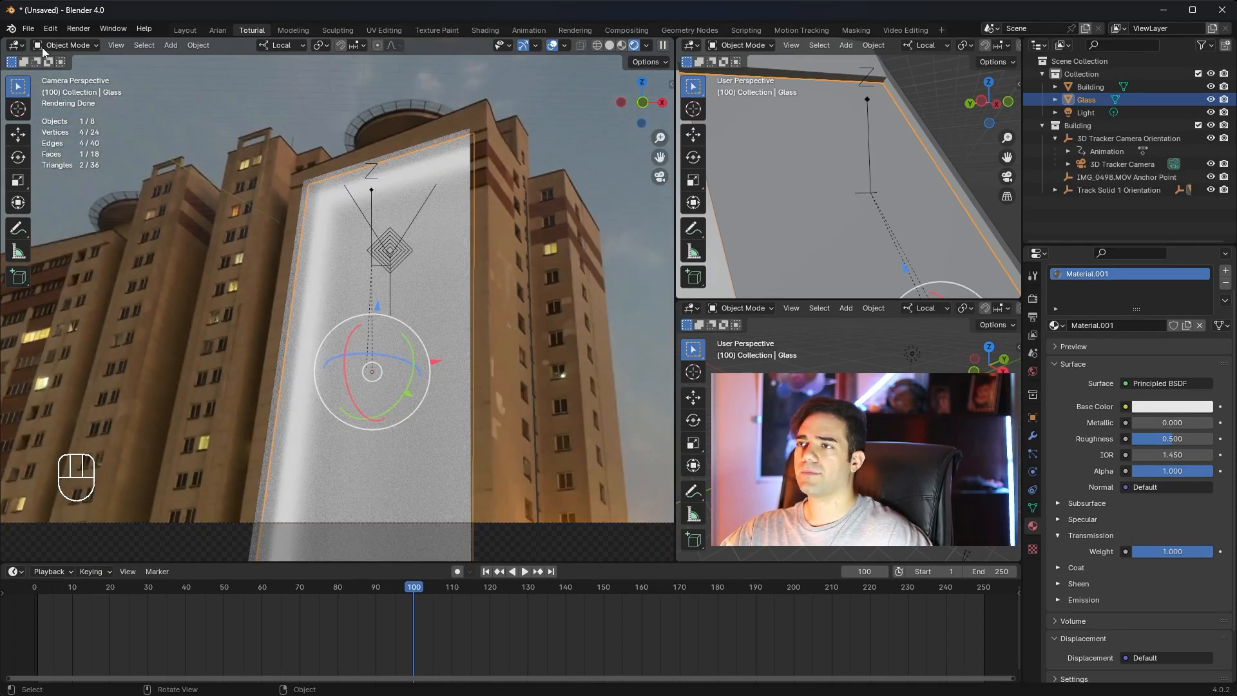
{"action": "left_click", "coordinate": [29, 28]}
{"action": "mouse_move", "coordinate": [84, 210]}
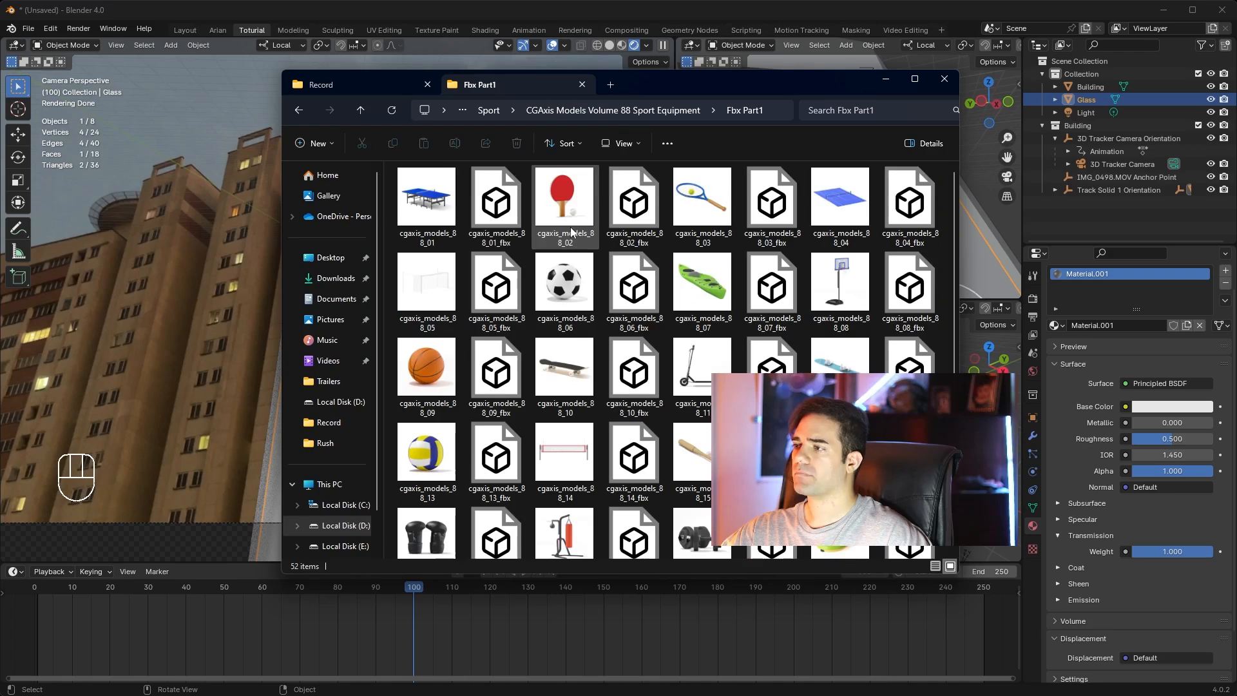
Look through the preview images in the Fbx Part1 folder, from the table tennis bat to the ice skates.
{"action": "scroll", "coordinate": [574, 258], "scroll_direction": "down", "scroll_amount": 2}
{"action": "scroll", "coordinate": [574, 257], "scroll_direction": "up", "scroll_amount": 2}
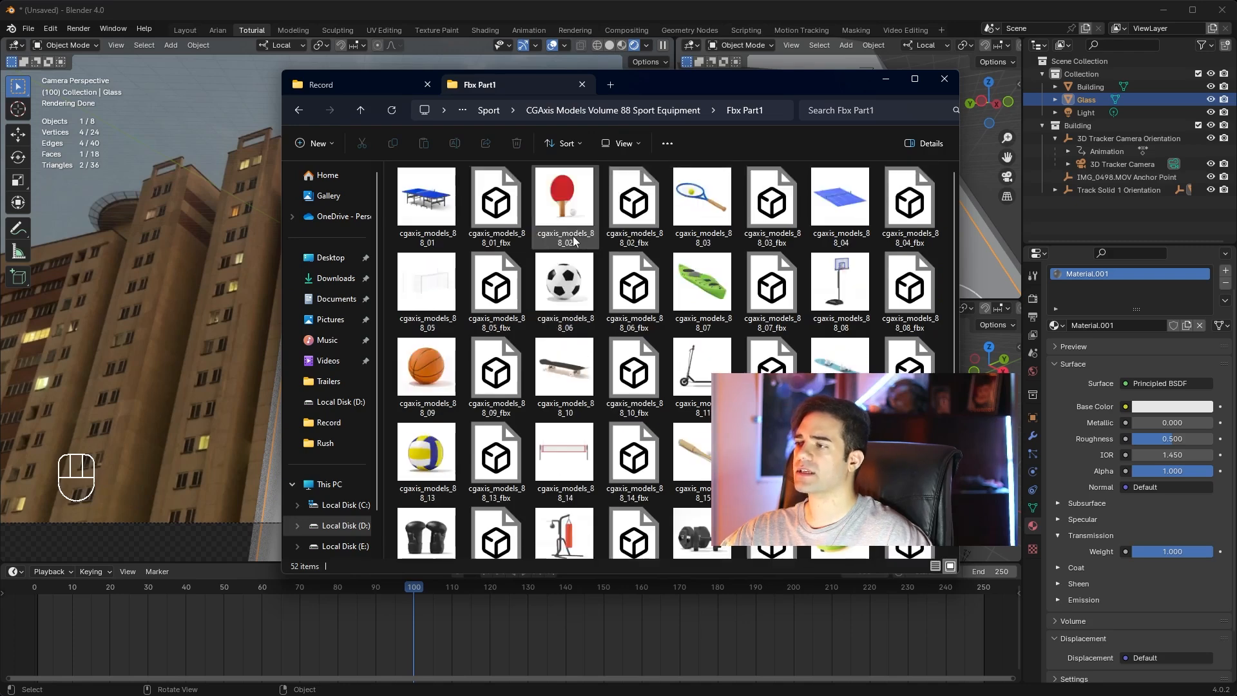
{"action": "left_click", "coordinate": [575, 222]}
{"action": "double_click", "coordinate": [575, 222]}
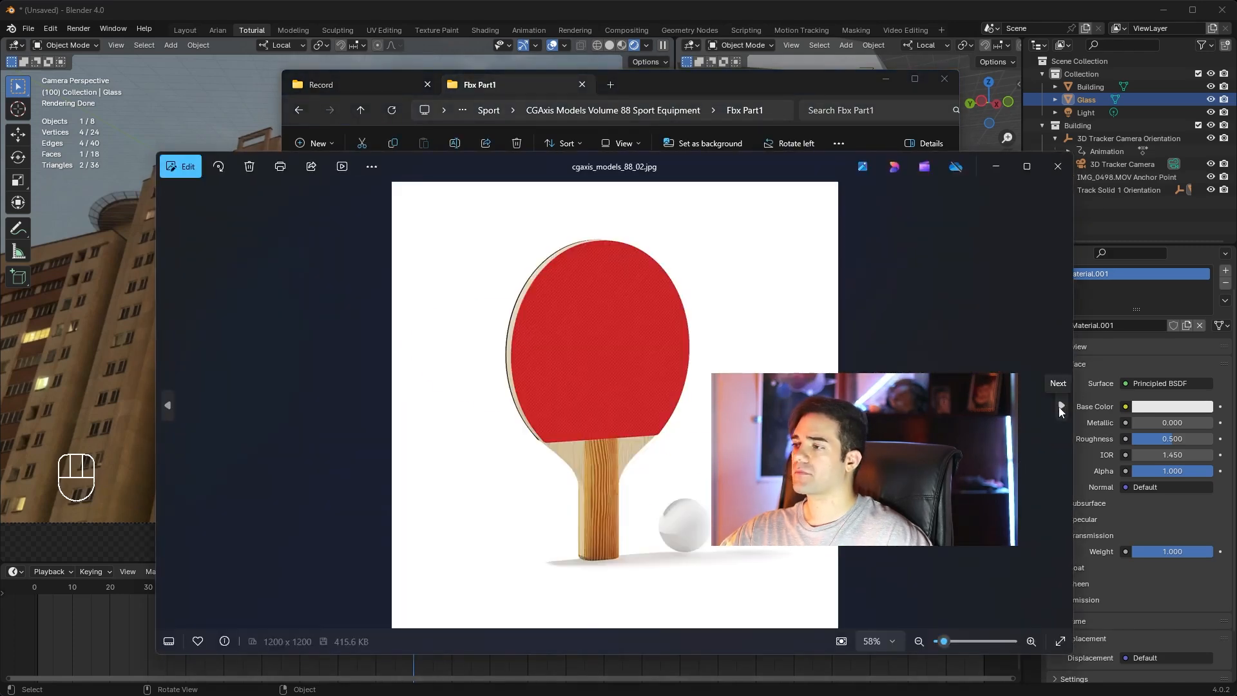
{"action": "left_click", "coordinate": [1061, 406]}
{"action": "left_click", "coordinate": [1061, 406]}
{"action": "left_click", "coordinate": [1061, 406]}
{"action": "left_click", "coordinate": [1061, 406]}
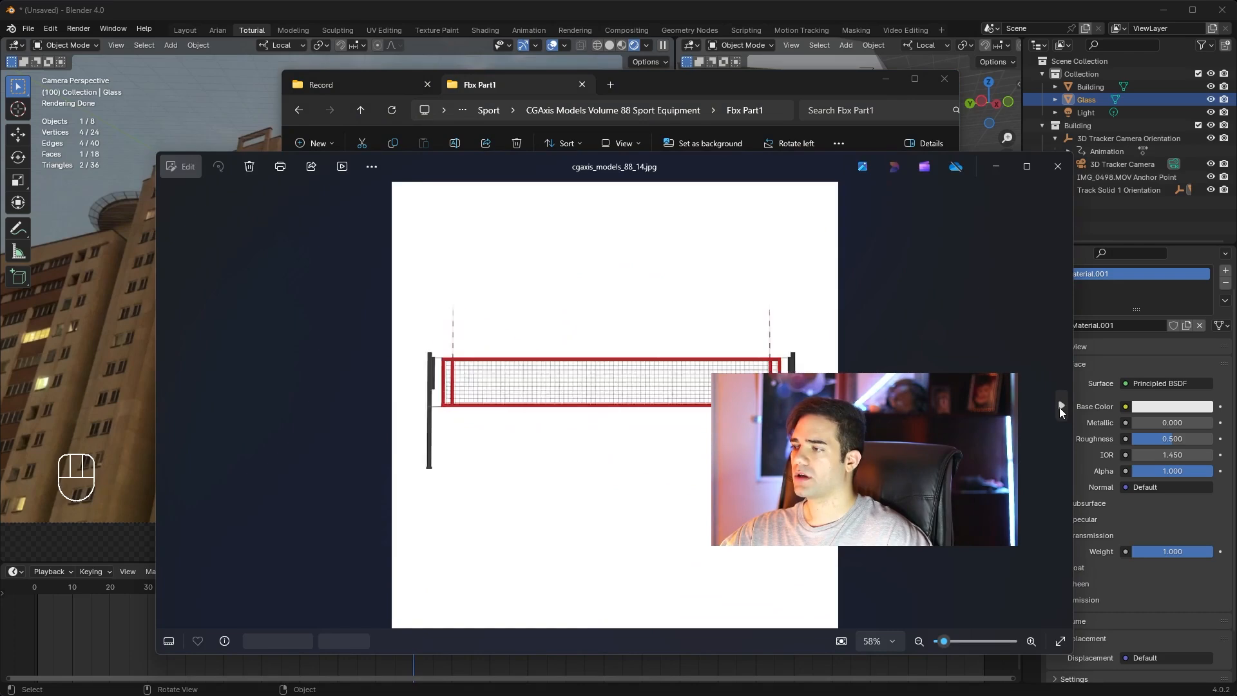
{"action": "left_click", "coordinate": [1061, 406]}
{"action": "left_click", "coordinate": [1061, 406]}
{"action": "left_click", "coordinate": [1061, 406]}
{"action": "left_click", "coordinate": [1061, 406]}
{"action": "left_click", "coordinate": [1061, 406]}
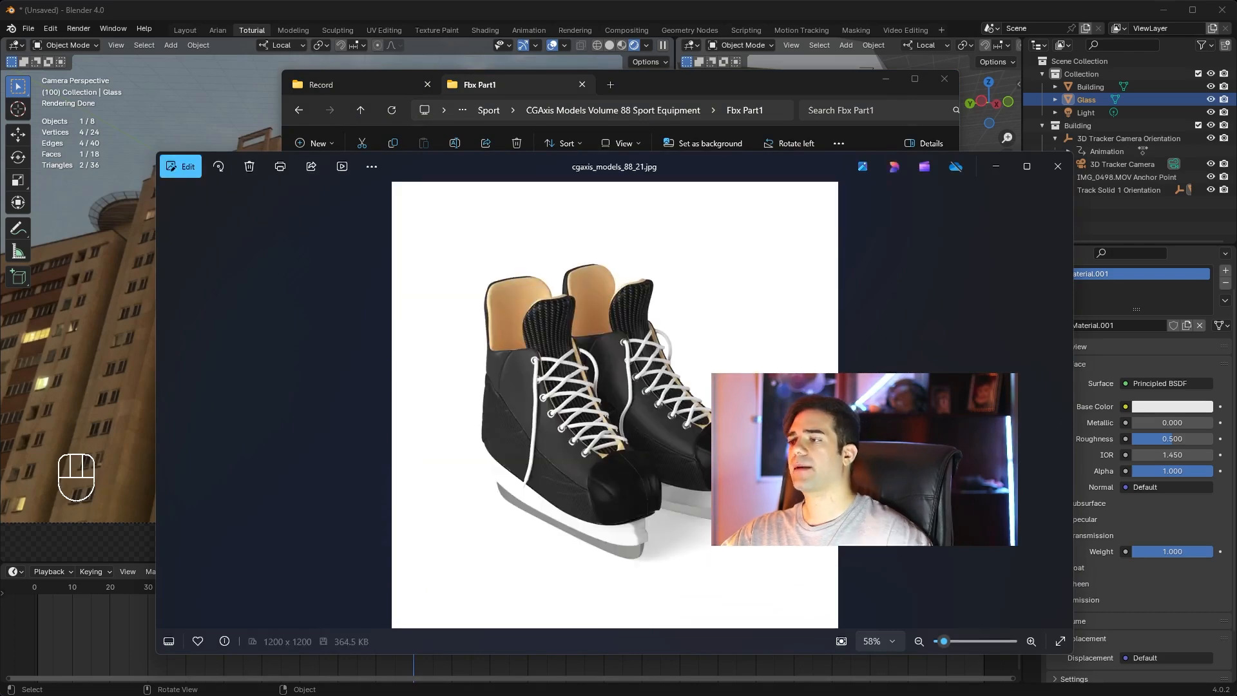
{"action": "left_click", "coordinate": [1060, 170]}
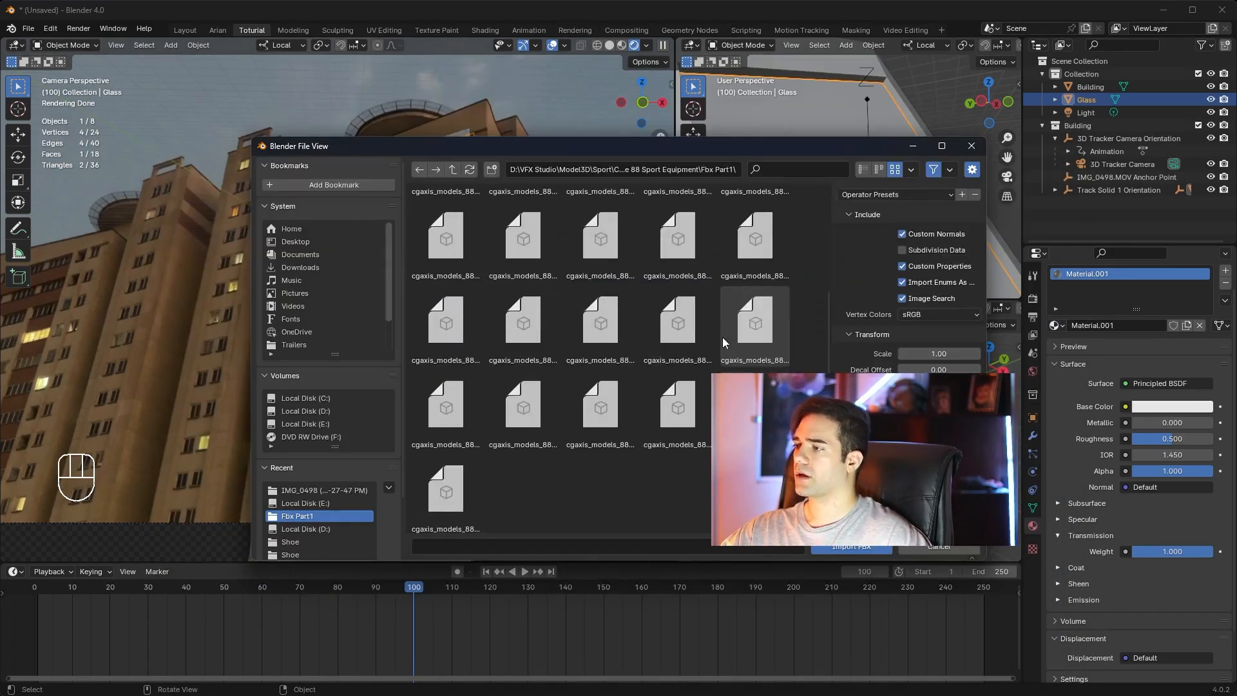
Import the ice skates FBX from Fbx Part1 and move all its parts into a new collection named Shoe.
{"action": "double_click", "coordinate": [450, 414]}
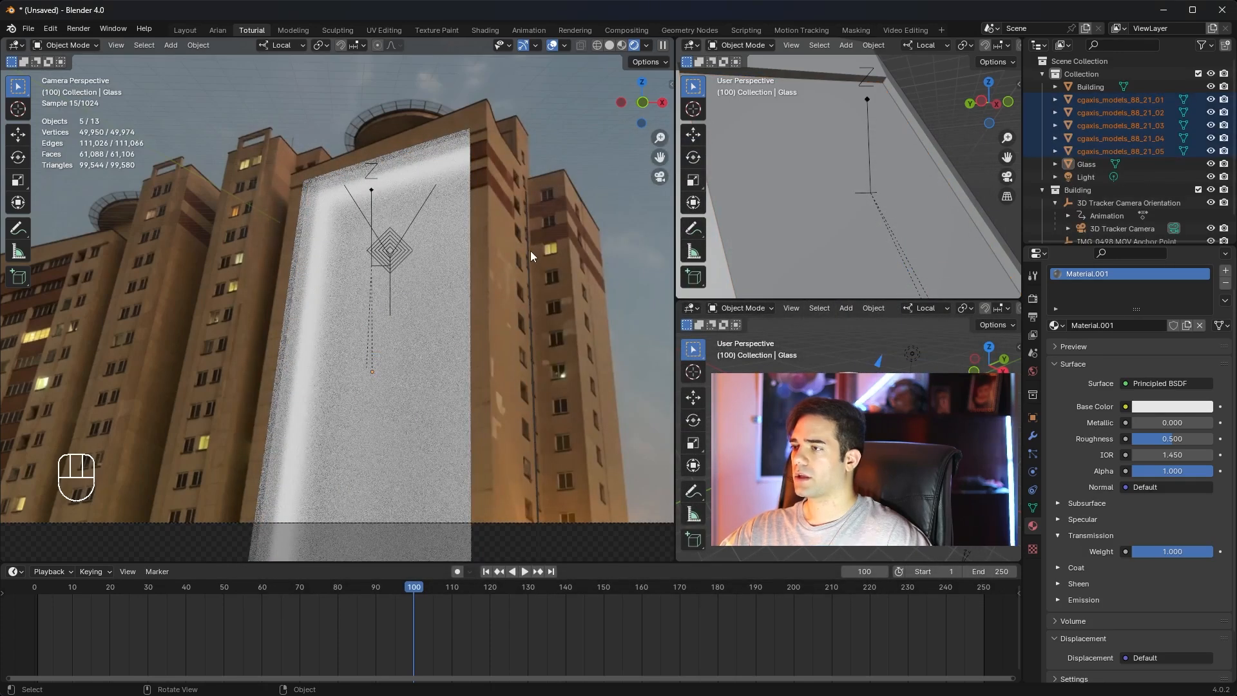
{"action": "key", "text": "m"}
{"action": "left_click", "coordinate": [1145, 130]}
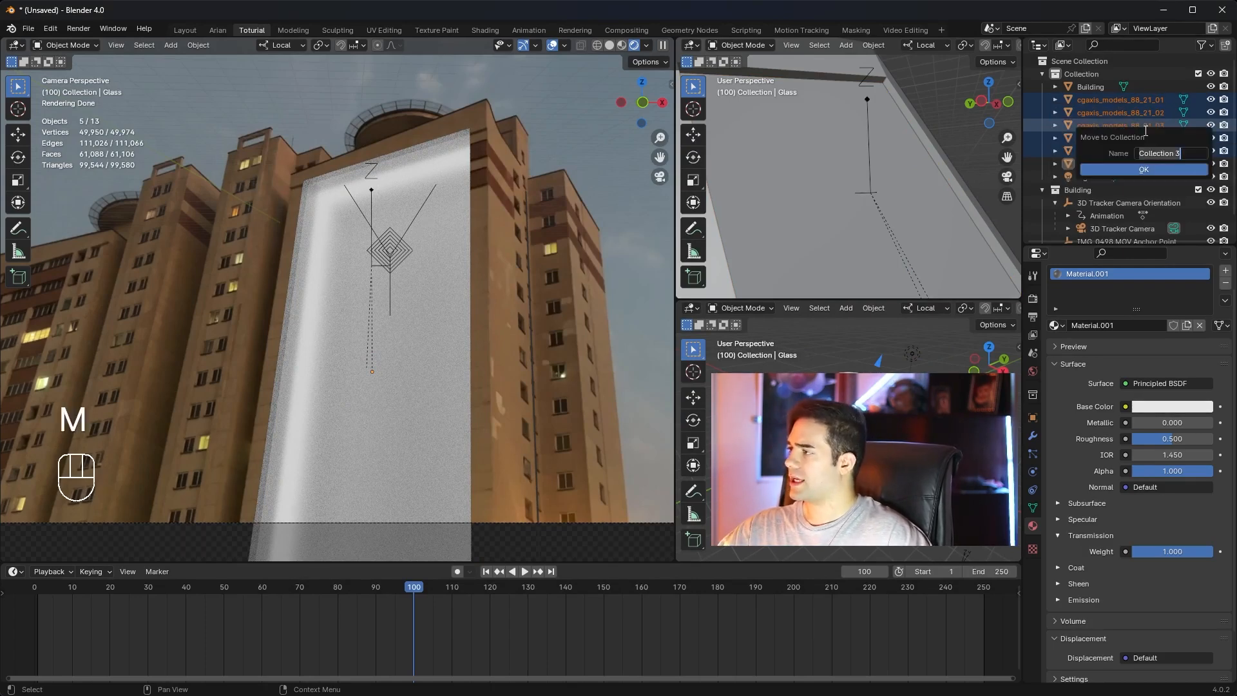
{"action": "type", "text": "Shoe"}
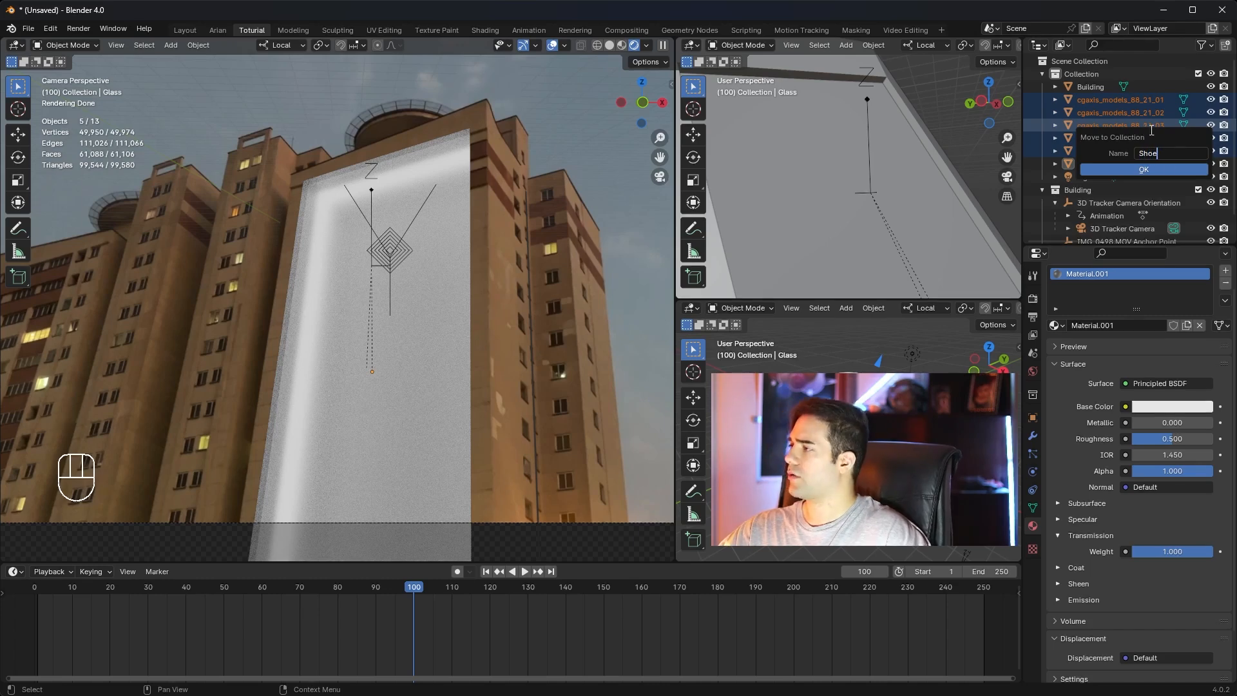
{"action": "left_click", "coordinate": [1166, 168]}
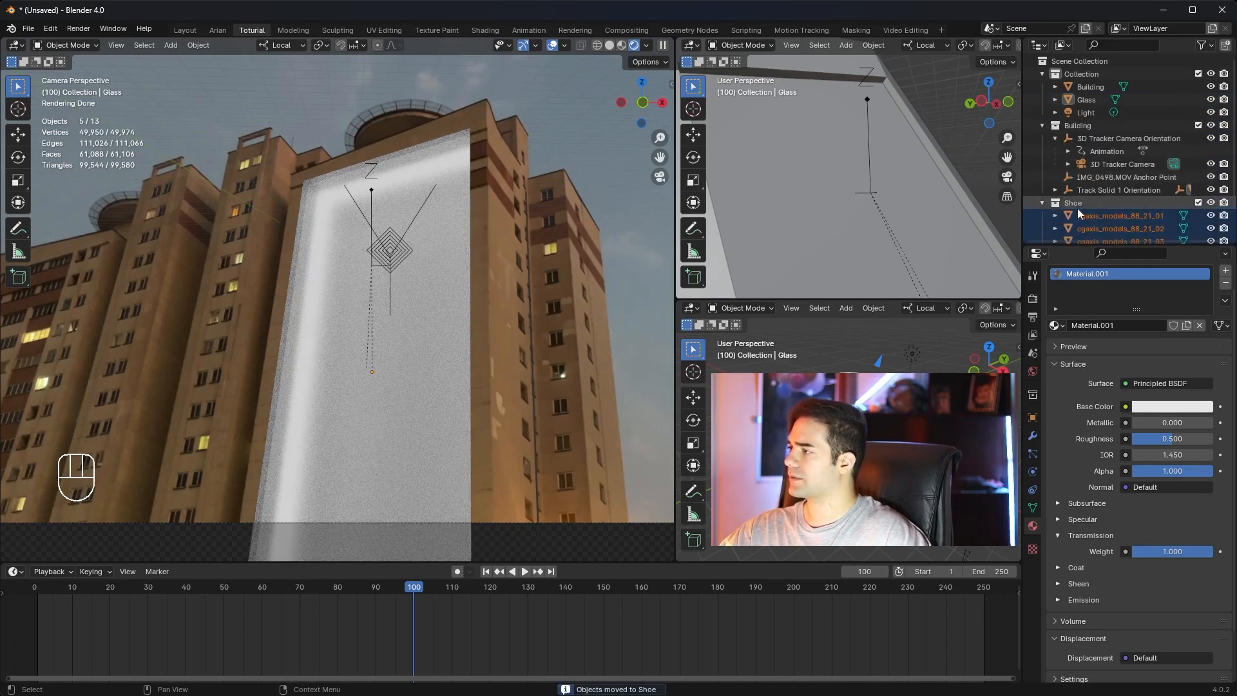
Frame the imported skates in the upper 3D viewport and show them with Material Preview shading.
{"action": "scroll", "coordinate": [1077, 208], "scroll_direction": "down", "scroll_amount": 1}
{"action": "key", "text": "KP_Decimal"}
{"action": "mouse_move", "coordinate": [895, 183]}
{"action": "middle_mouse_down"}
{"action": "mouse_move", "coordinate": [752, 191]}
{"action": "mouse_move", "coordinate": [910, 145]}
{"action": "mouse_move", "coordinate": [887, 144]}
{"action": "middle_mouse_up"}
{"action": "key", "text": "z"}
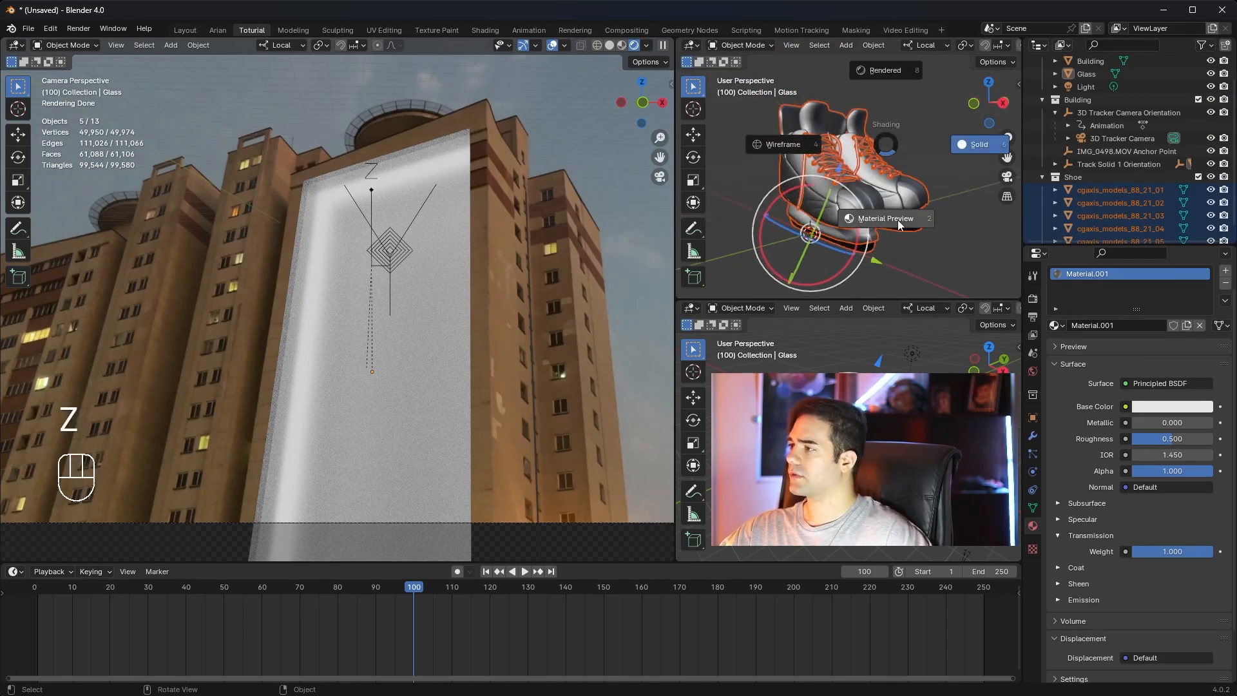
{"action": "left_click", "coordinate": [898, 219]}
{"action": "mouse_move", "coordinate": [941, 210]}
{"action": "middle_mouse_down"}
{"action": "mouse_move", "coordinate": [888, 205]}
{"action": "mouse_move", "coordinate": [919, 172]}
{"action": "mouse_move", "coordinate": [883, 169]}
{"action": "mouse_move", "coordinate": [944, 157]}
{"action": "middle_mouse_up"}
Examine how the skates are divided into separate objects by selecting parts such as the laces and eyelets individually.
{"action": "left_click", "coordinate": [1096, 190]}
{"action": "left_click", "coordinate": [902, 154]}
{"action": "scroll", "coordinate": [902, 154], "scroll_direction": "up", "scroll_amount": 3}
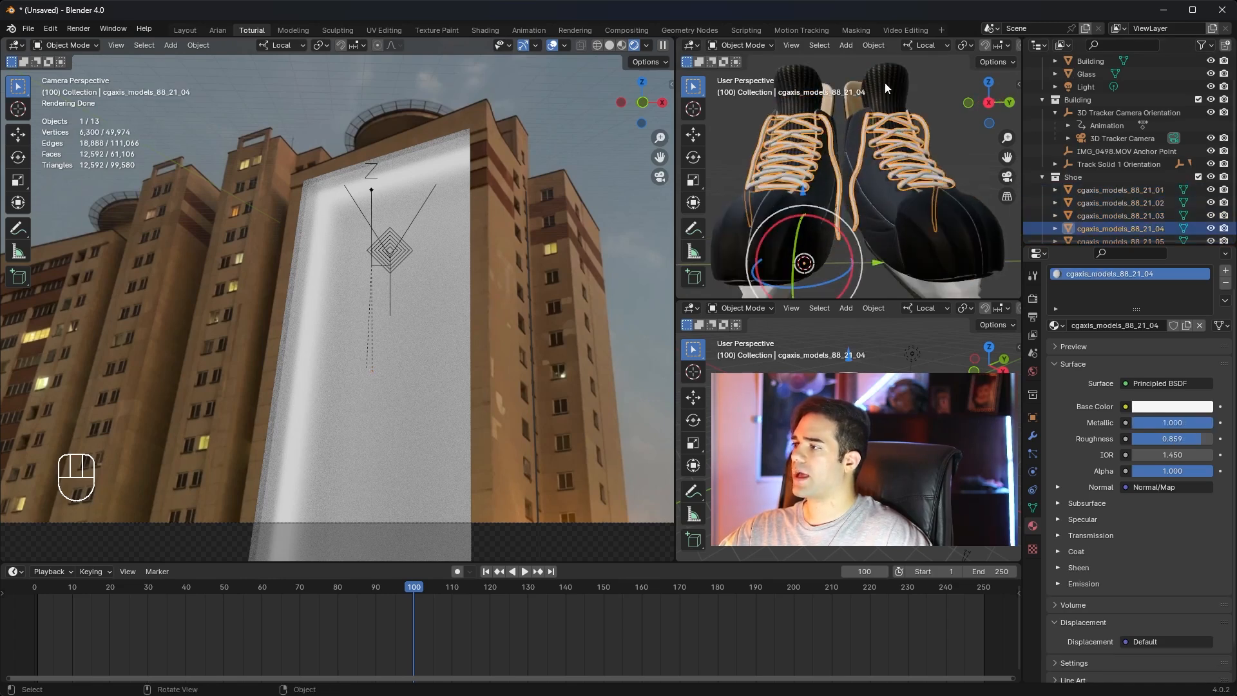
{"action": "left_click", "coordinate": [889, 185]}
{"action": "left_click", "coordinate": [908, 161]}
{"action": "left_click", "coordinate": [811, 169]}
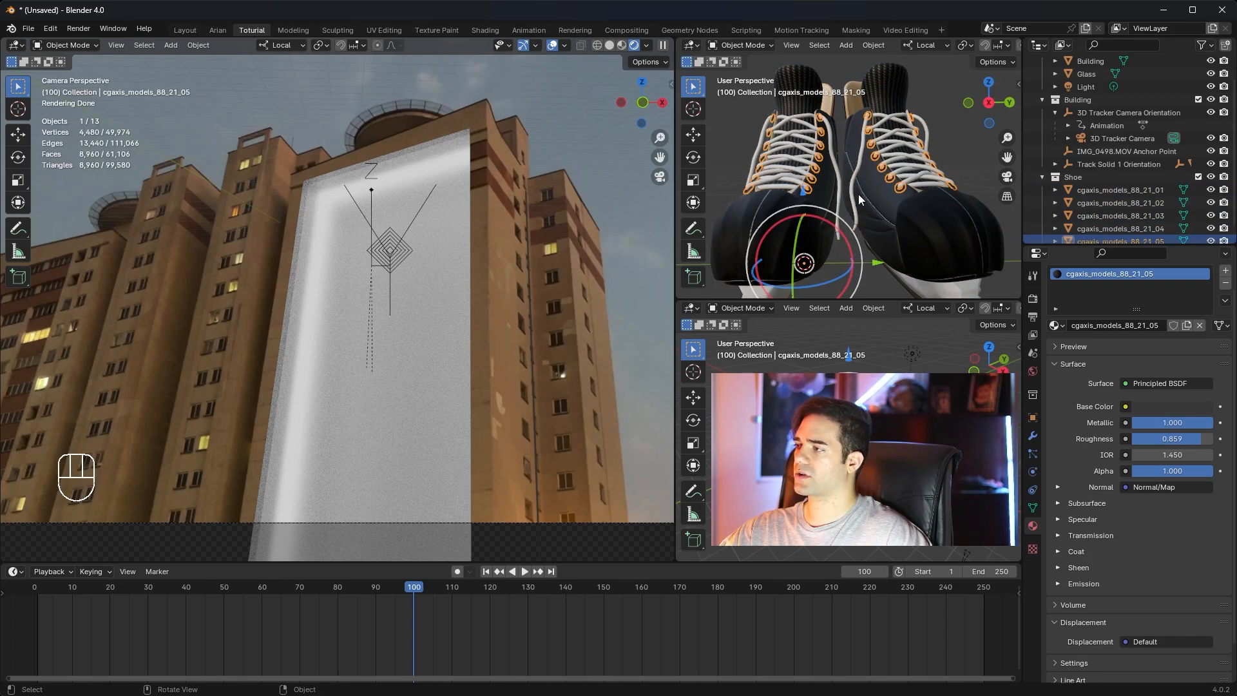
{"action": "middle_click_drag", "start_coordinate": [858, 195], "coordinate": [902, 154]}
{"action": "left_click", "coordinate": [902, 222]}
Select all five skate parts with the boot mesh cgaxis_models_88_21_01 active and join them into one object.
{"action": "left_click", "coordinate": [898, 169]}
{"action": "scroll", "coordinate": [1131, 193], "scroll_direction": "down", "scroll_amount": 1}
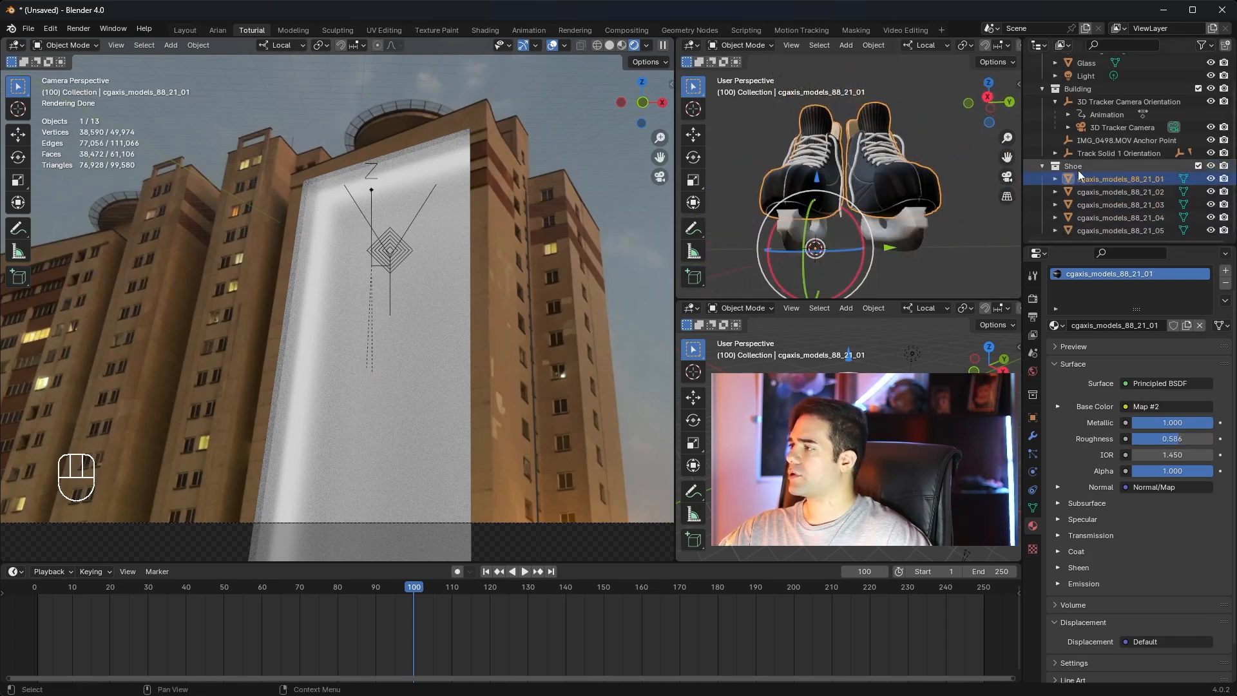
{"action": "left_click", "coordinate": [1109, 229], "text": "shift"}
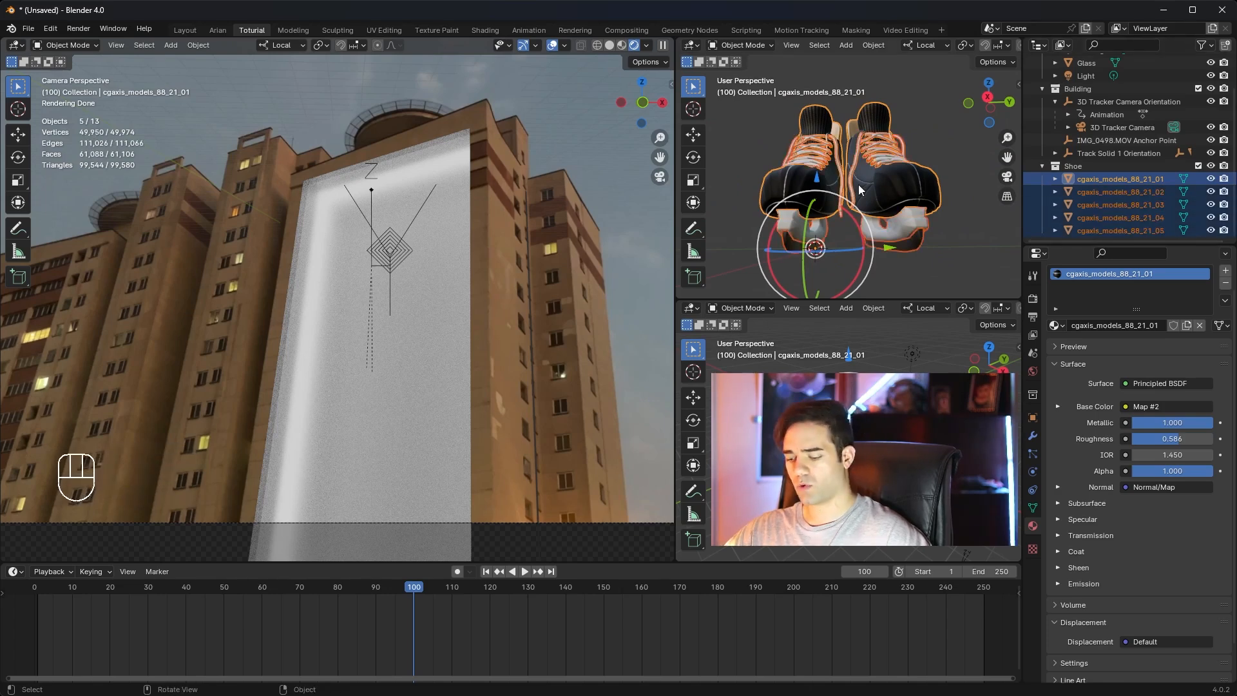
{"action": "key", "text": "ctrl+j"}
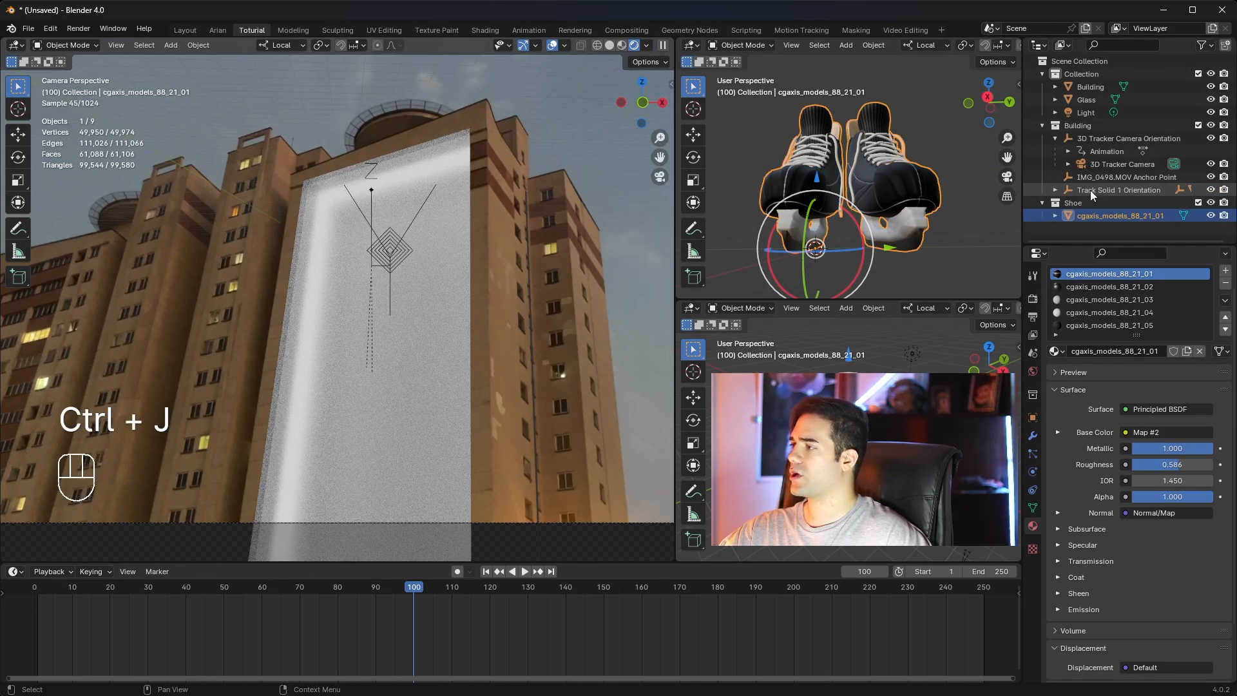
Set the joined skates' origin to the centre of their geometry.
{"action": "middle_click_drag", "start_coordinate": [891, 168], "coordinate": [892, 180]}
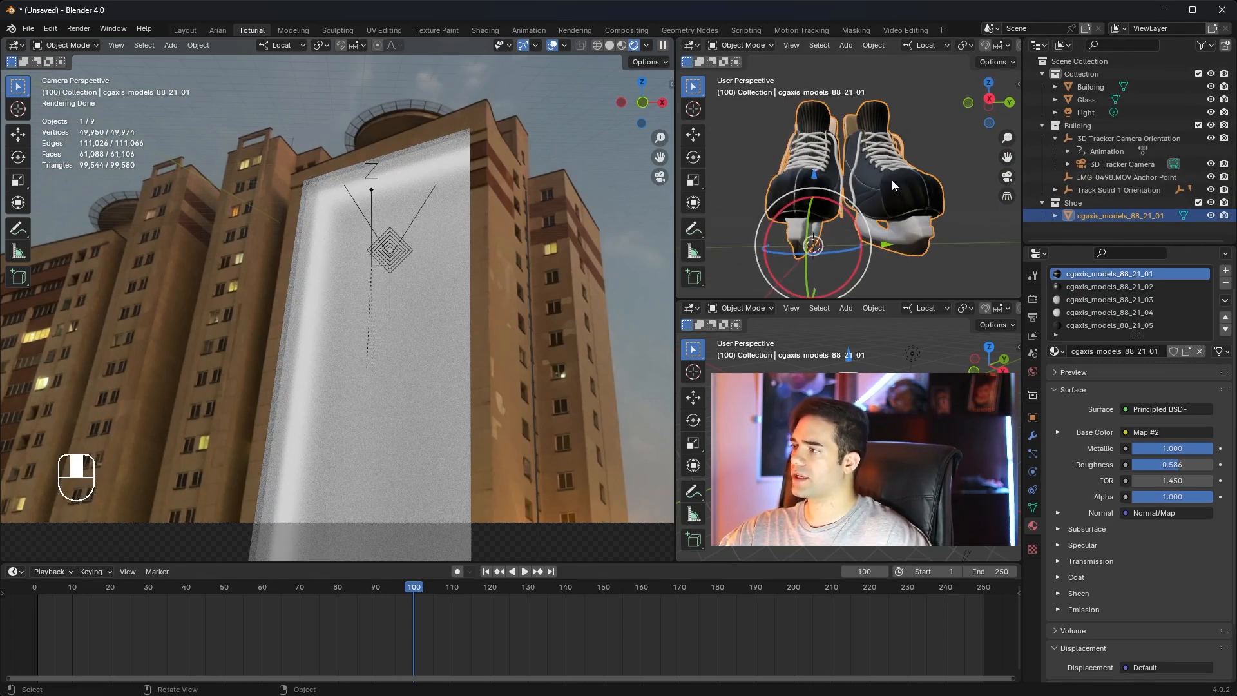
{"action": "key", "text": "q"}
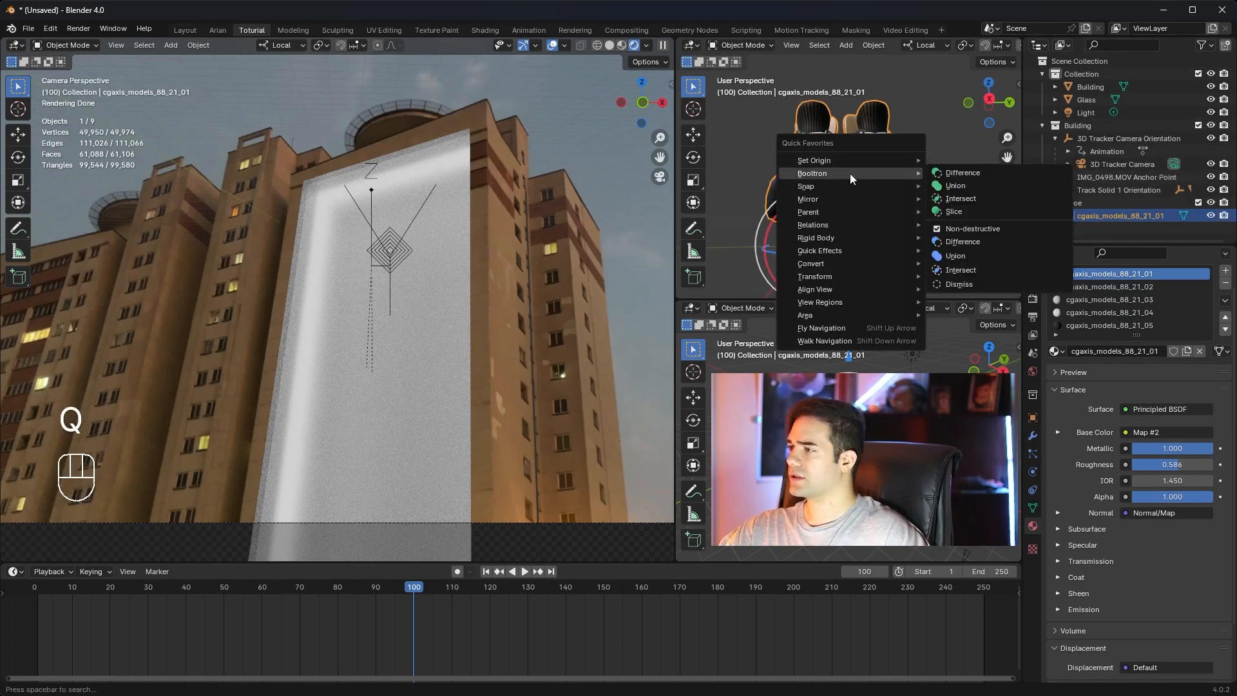
{"action": "mouse_move", "coordinate": [857, 160]}
{"action": "left_click", "coordinate": [956, 177]}
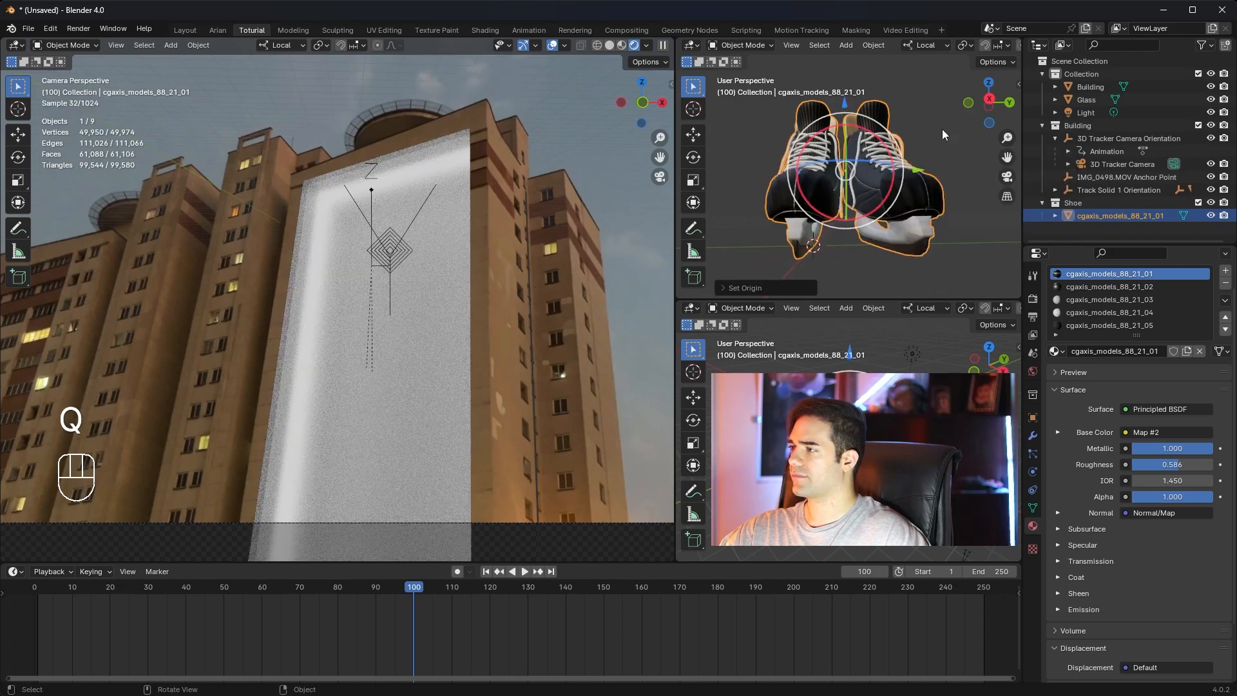
{"action": "middle_click_drag", "start_coordinate": [943, 129], "coordinate": [887, 183]}
{"action": "left_click", "coordinate": [887, 183]}
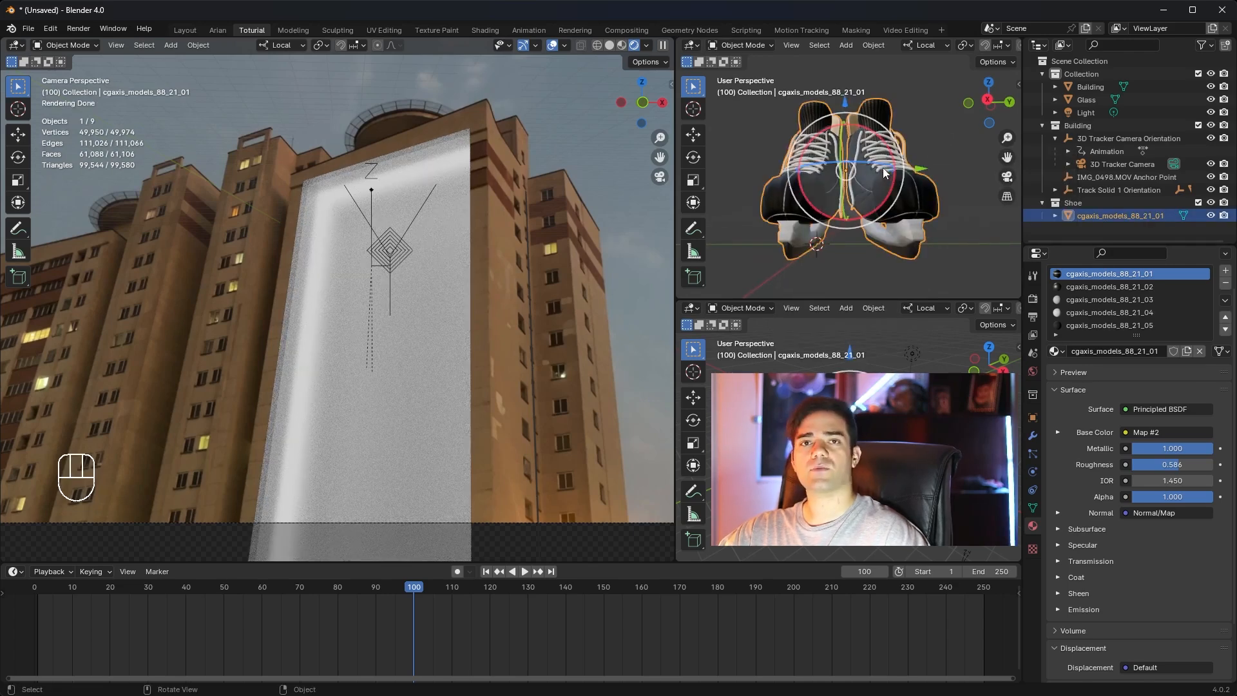
Enter Edit Mode on the skates, deselect the whole mesh and show it in an orthographic view with Wireframe shading.
{"action": "key", "text": "Tab"}
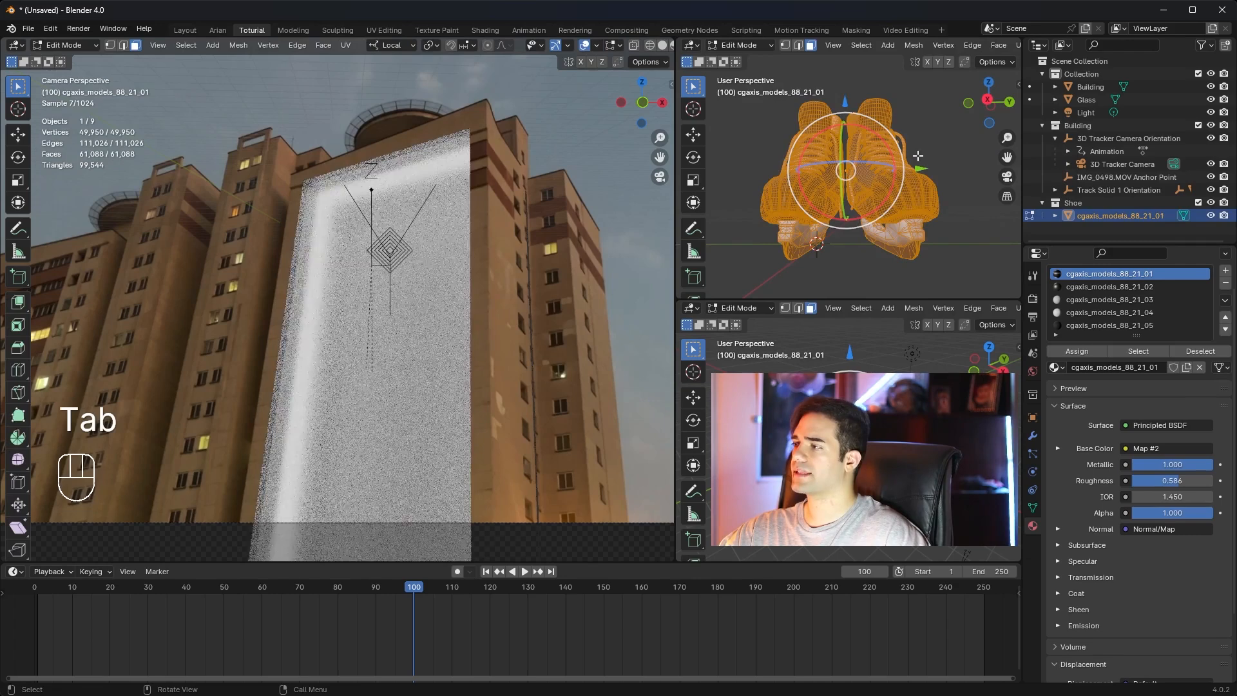
{"action": "left_click", "coordinate": [939, 151]}
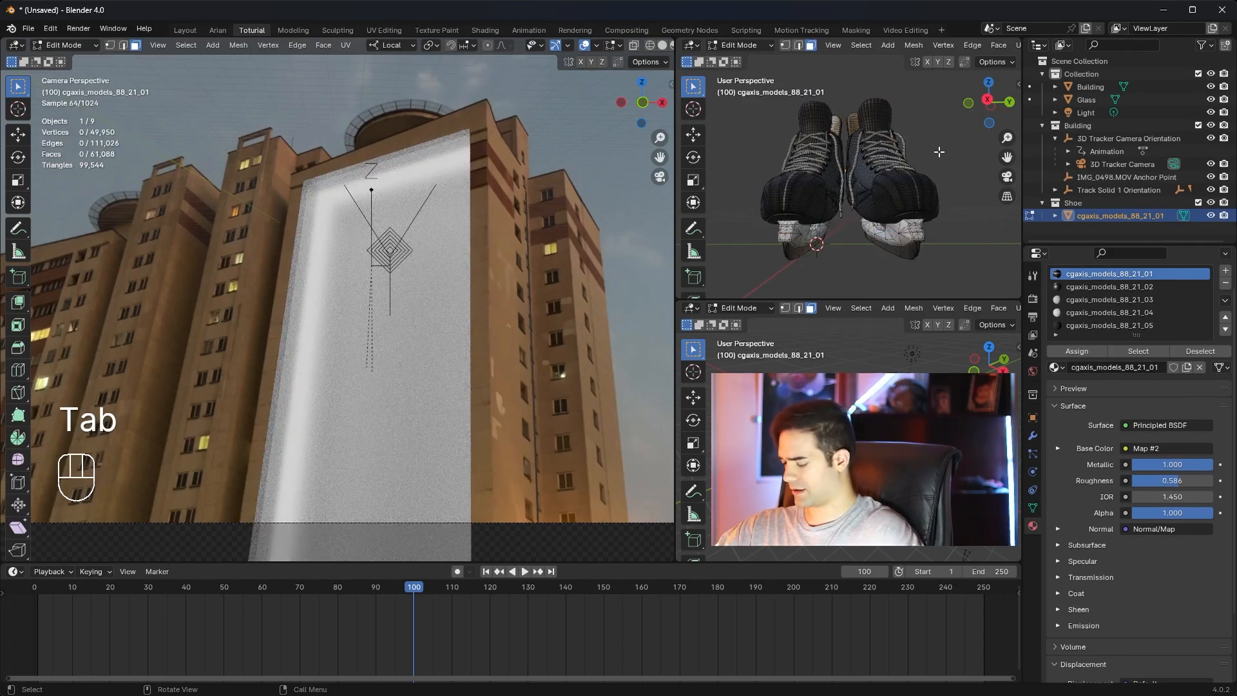
{"action": "key", "text": "KP_5"}
{"action": "scroll", "coordinate": [907, 184], "scroll_direction": "up", "scroll_amount": 2}
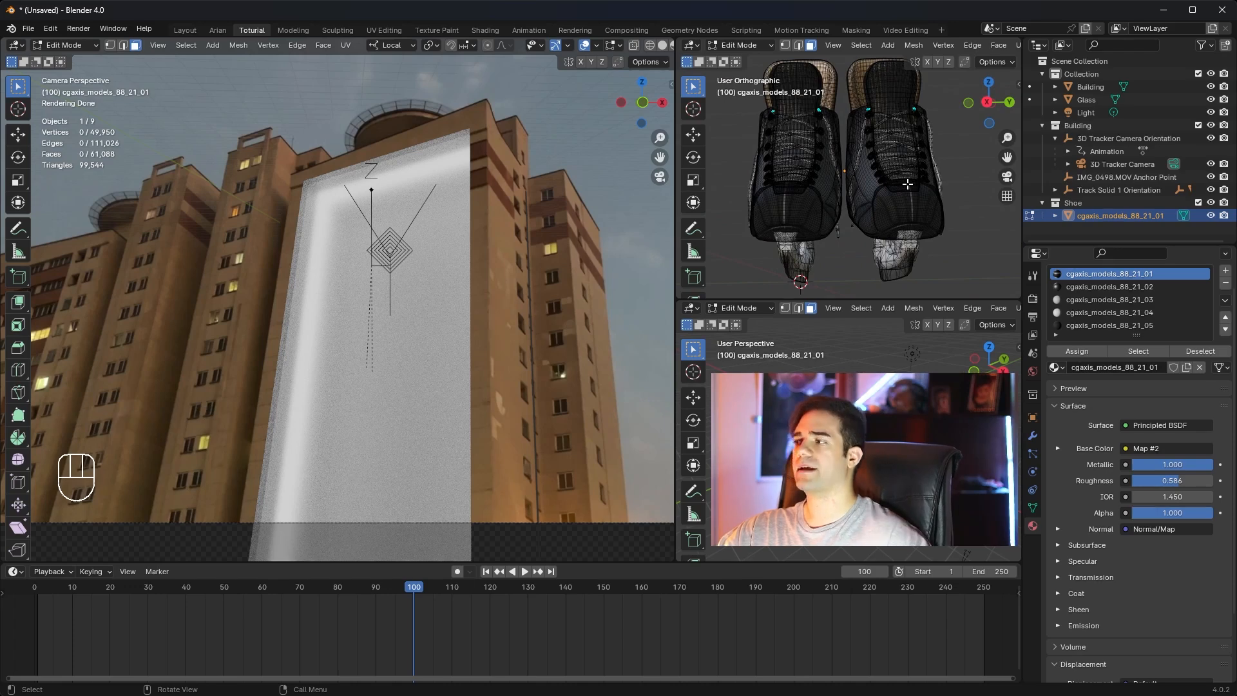
{"action": "scroll", "coordinate": [912, 179], "scroll_direction": "down", "scroll_amount": 2}
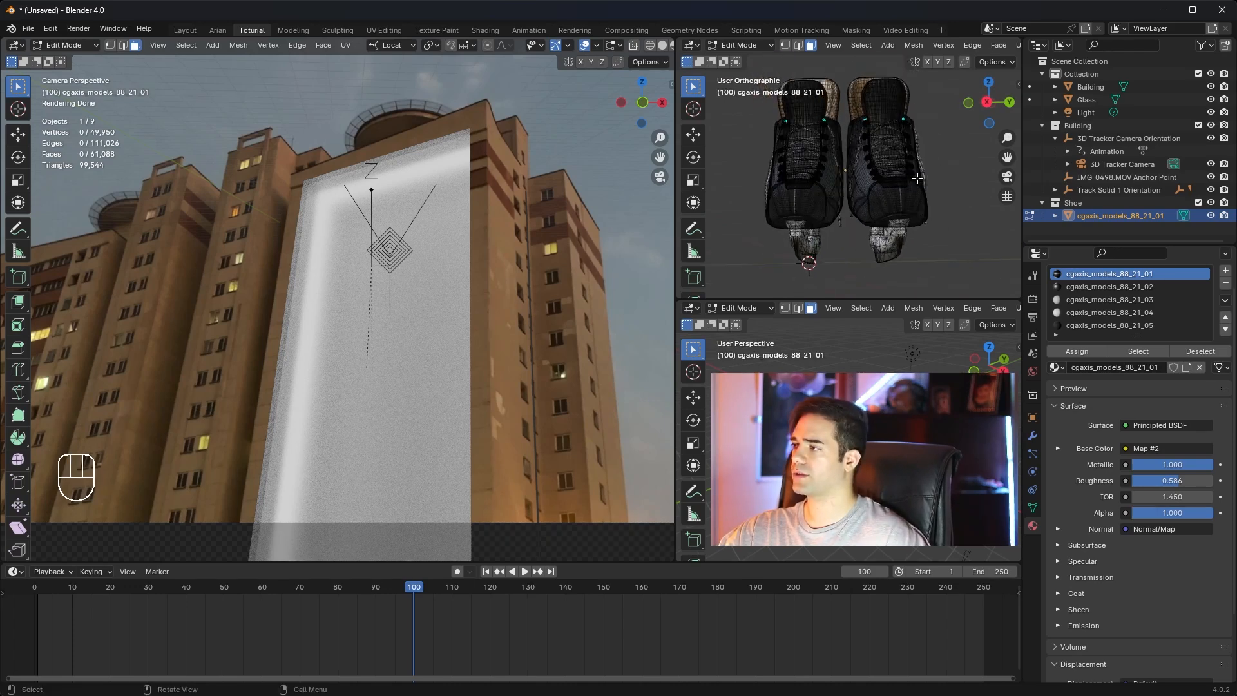
{"action": "middle_click_drag", "start_coordinate": [910, 173], "coordinate": [914, 182], "text": "shift"}
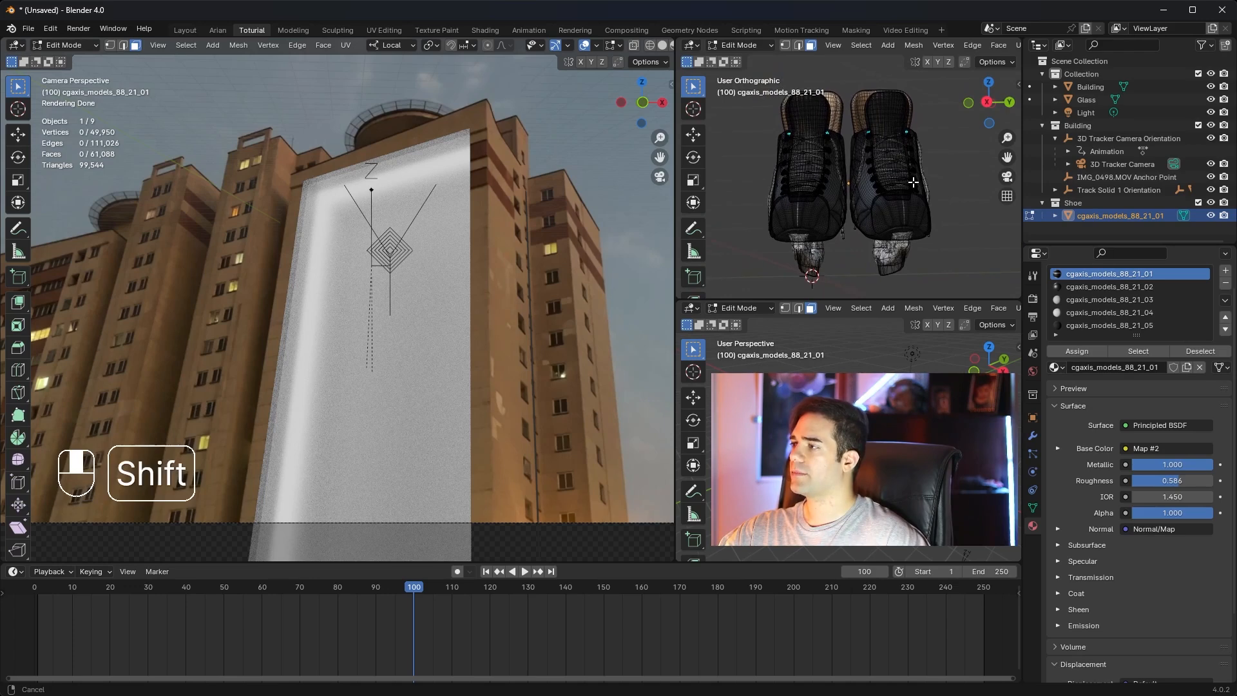
{"action": "key", "text": "z"}
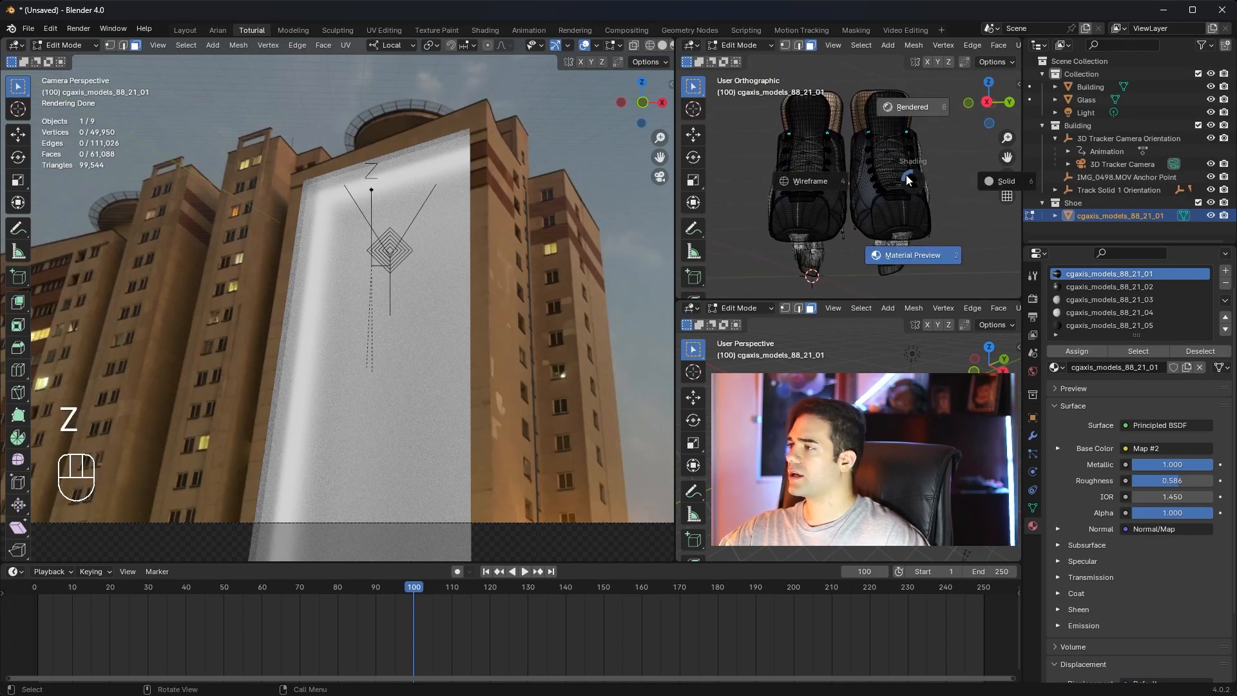
{"action": "left_click", "coordinate": [906, 175]}
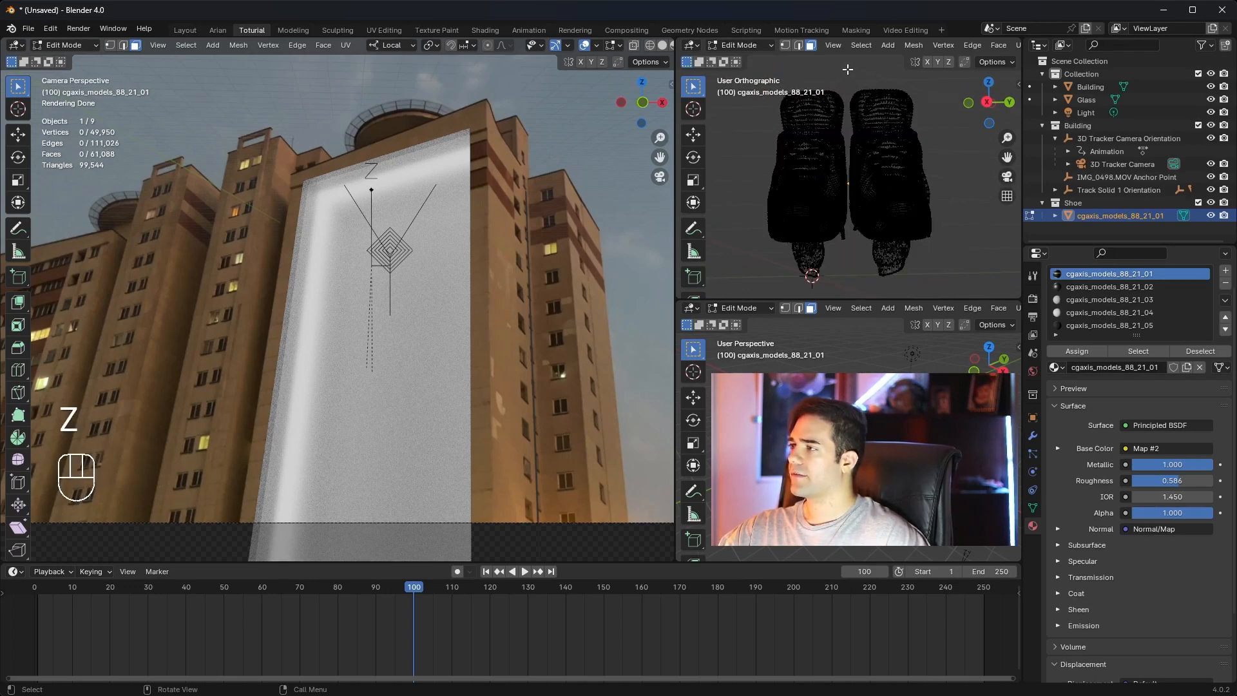
Lasso-select all the geometry of one skate, separate the selection into its own object and return to Object Mode.
{"action": "left_click", "coordinate": [698, 89]}
{"action": "left_click", "coordinate": [699, 90]}
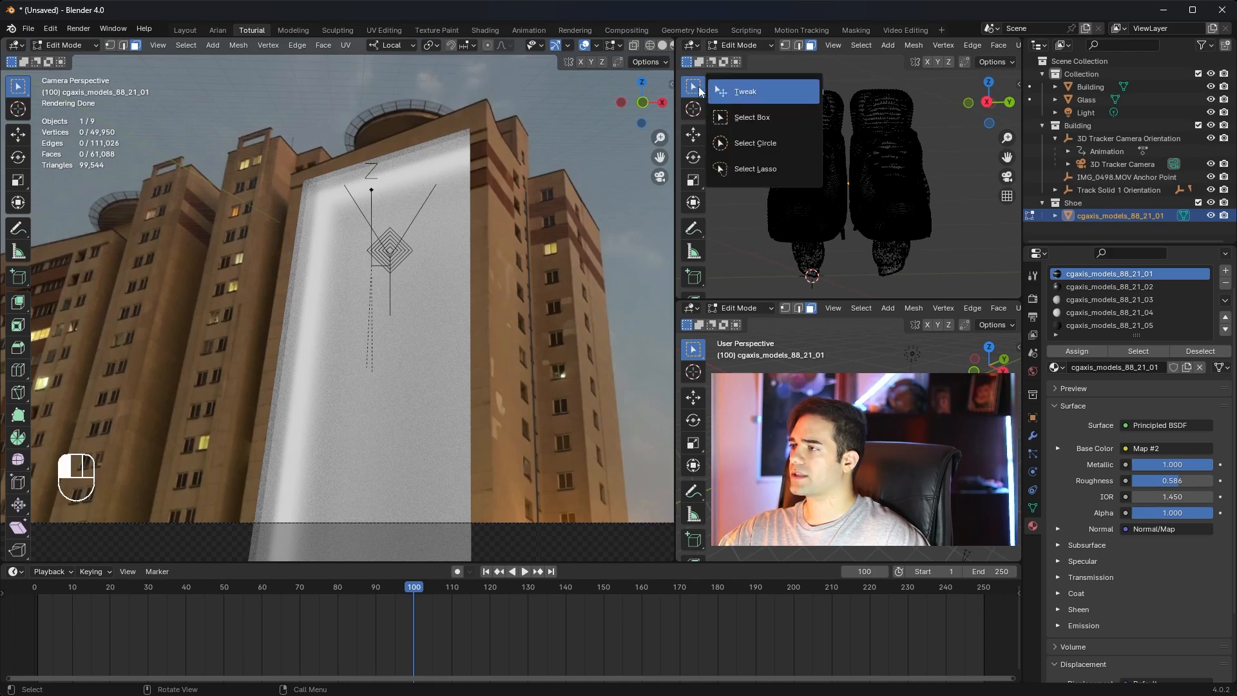
{"action": "left_click", "coordinate": [755, 168]}
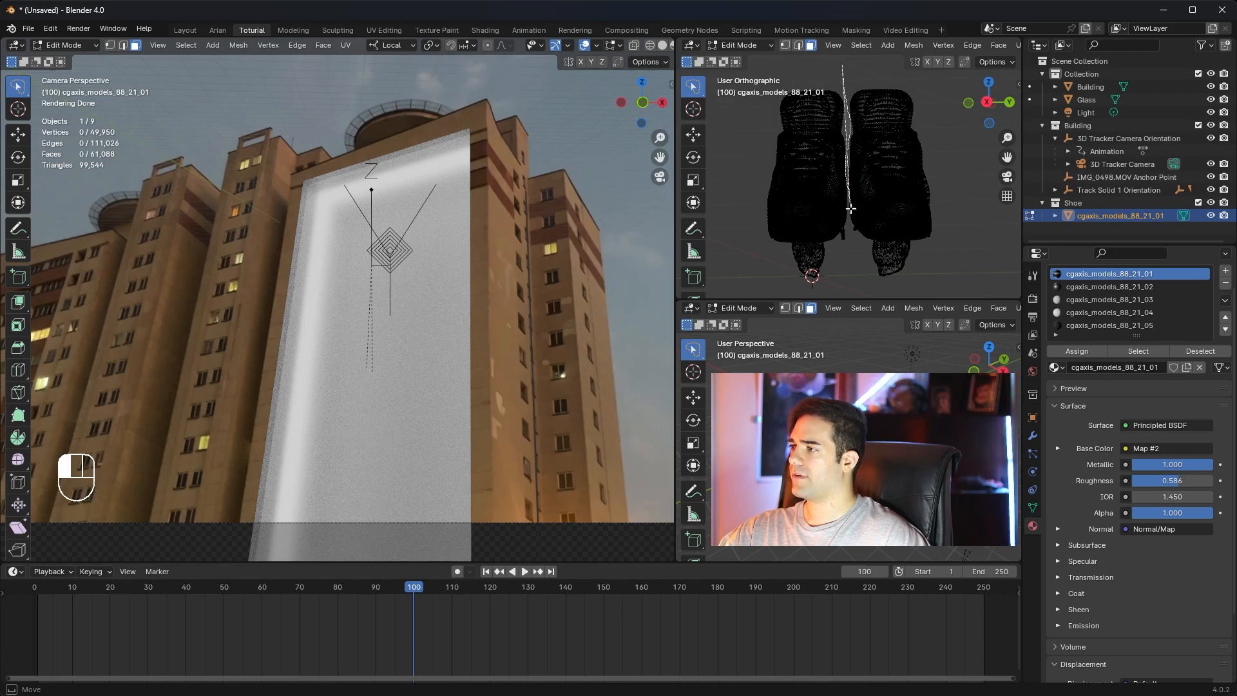
{"action": "mouse_move", "coordinate": [851, 209]}
{"action": "left_mouse_down"}
{"action": "mouse_move", "coordinate": [896, 293]}
{"action": "mouse_move", "coordinate": [986, 96]}
{"action": "mouse_move", "coordinate": [928, 84]}
{"action": "left_mouse_up"}
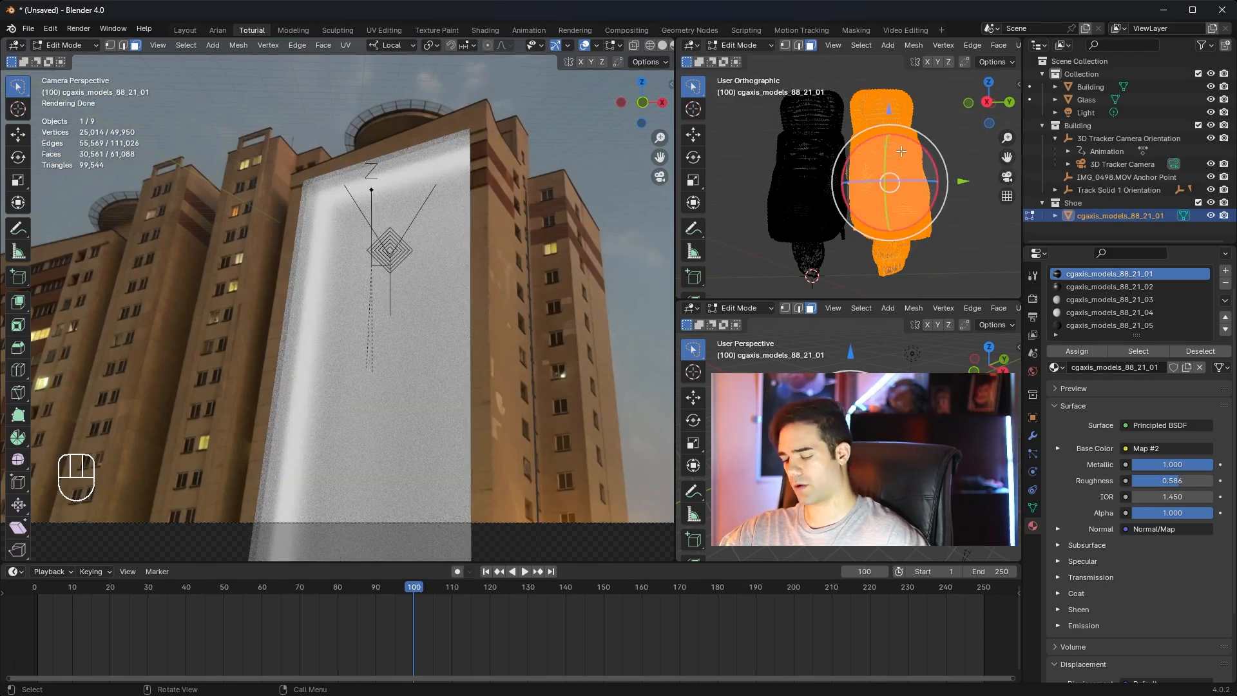
{"action": "key", "text": "p"}
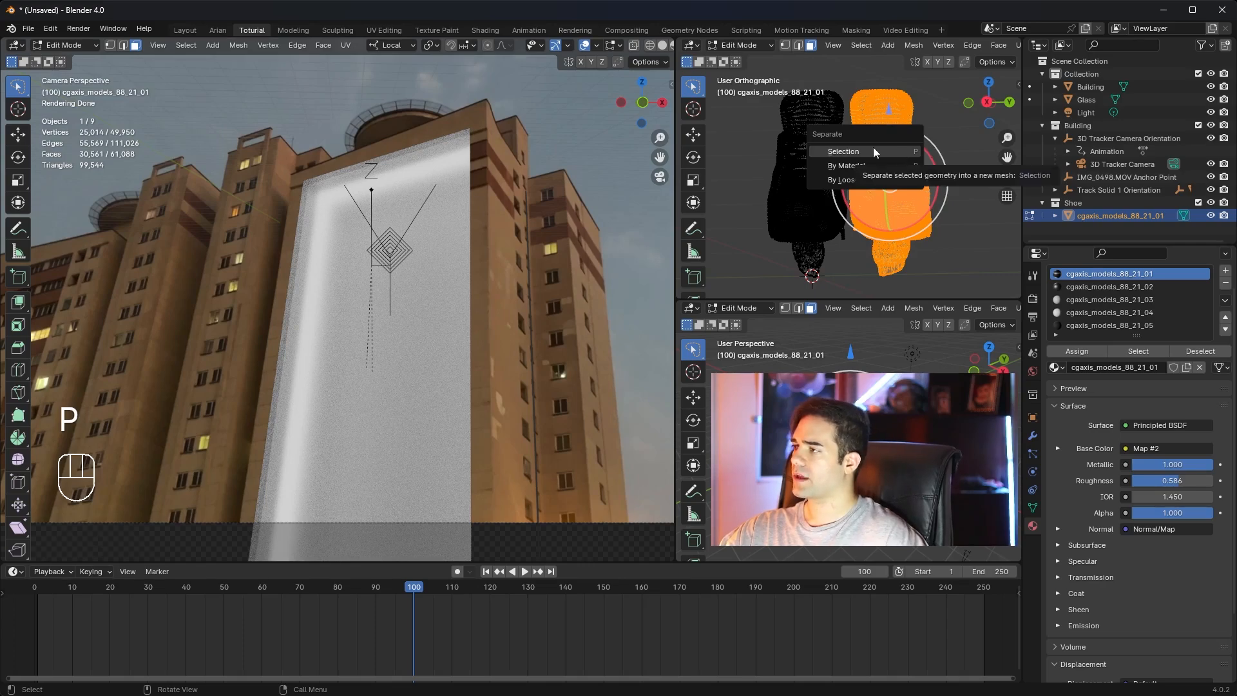
{"action": "left_click", "coordinate": [873, 150]}
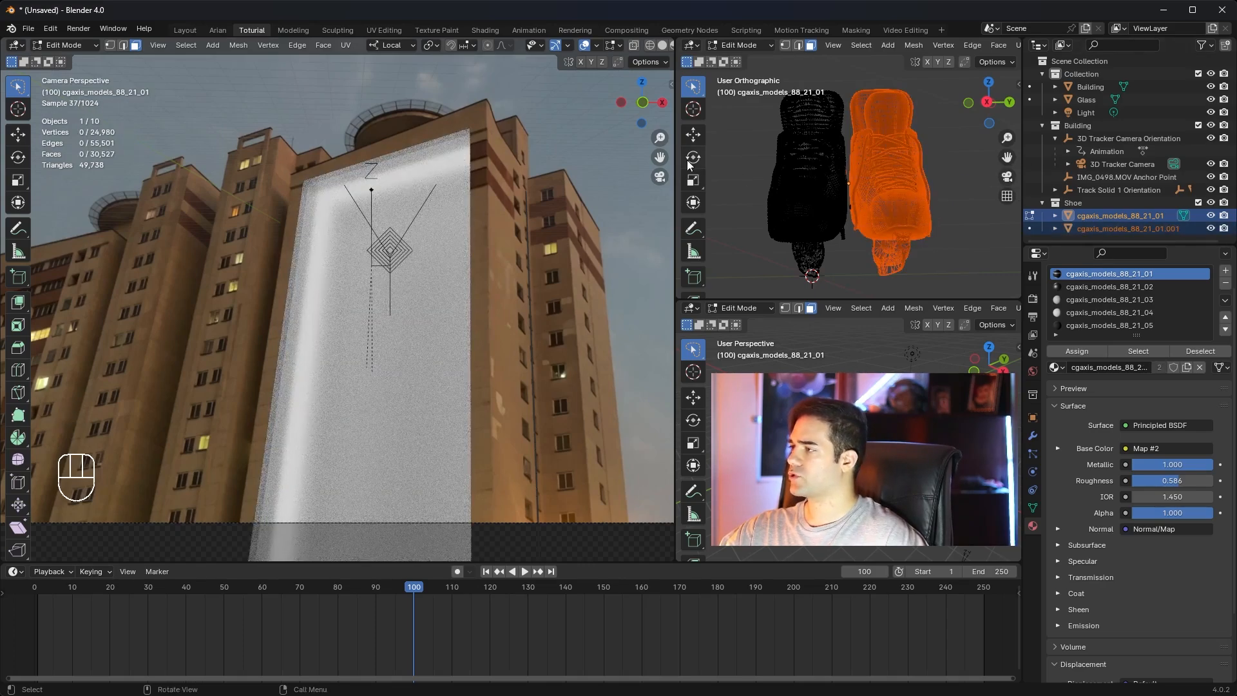
{"action": "key", "text": "Tab"}
{"action": "left_click", "coordinate": [950, 113]}
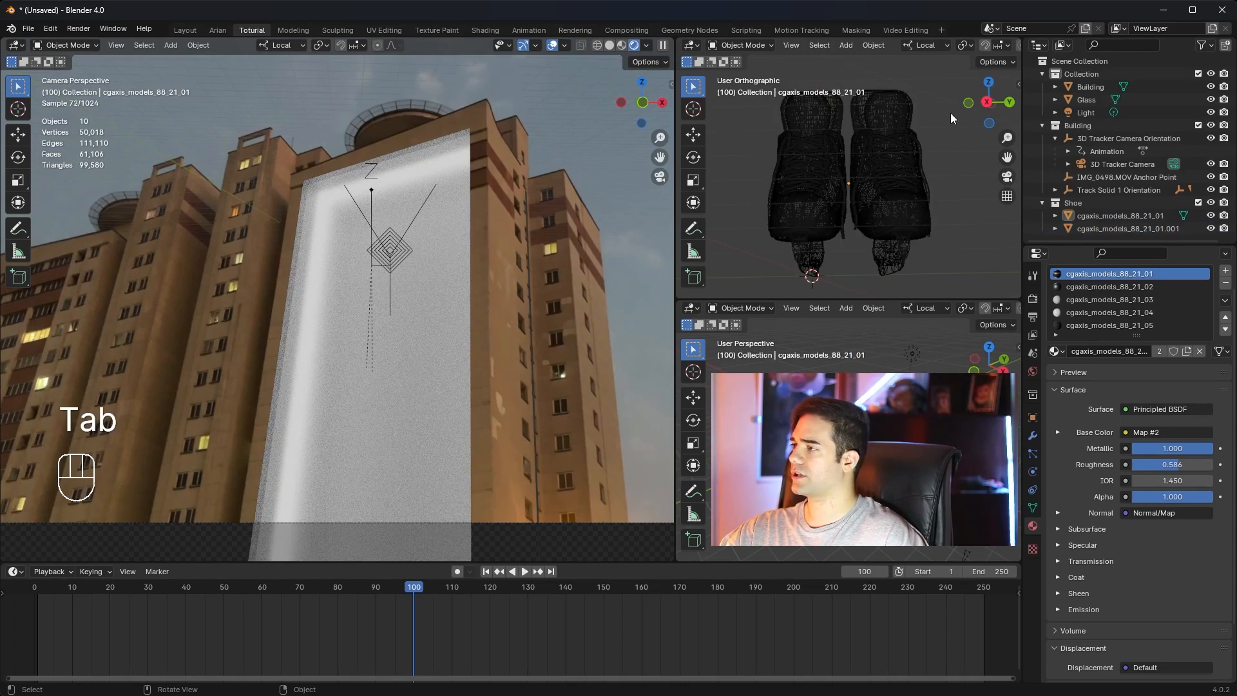
Select the newly separated skate and display the pair in Material Preview shading.
{"action": "left_click", "coordinate": [899, 146]}
{"action": "key", "text": "z"}
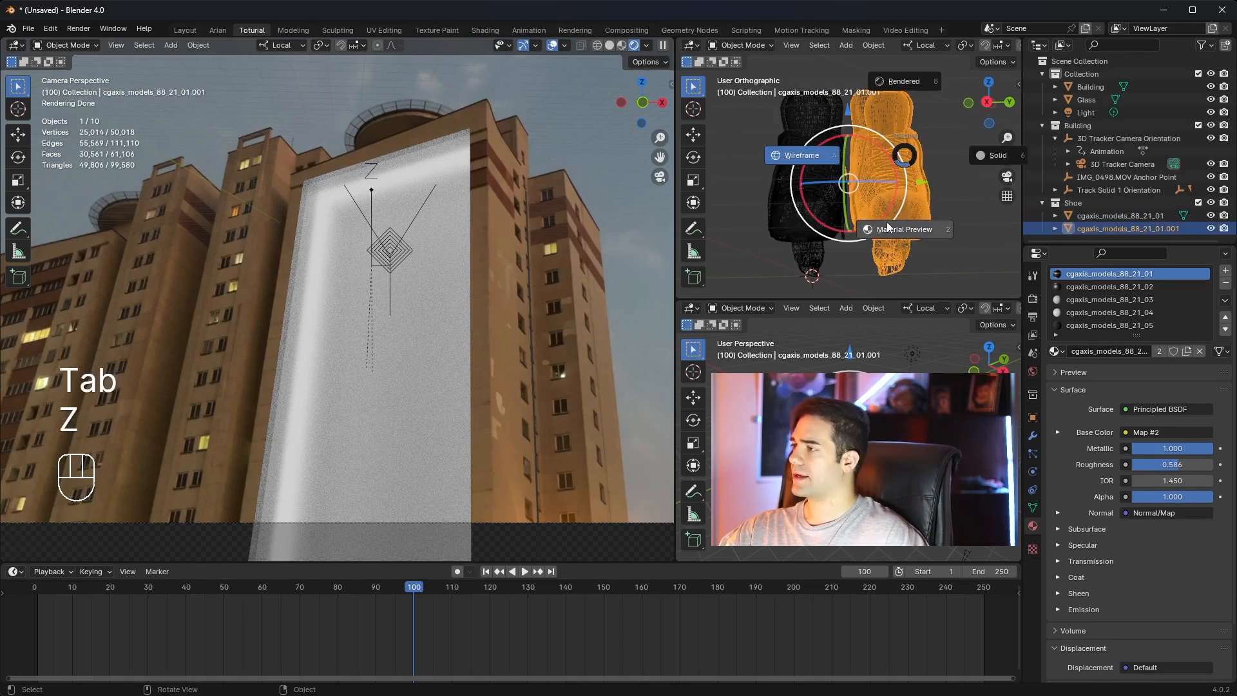
{"action": "left_click", "coordinate": [891, 227]}
{"action": "left_click", "coordinate": [954, 168]}
{"action": "left_click", "coordinate": [905, 138]}
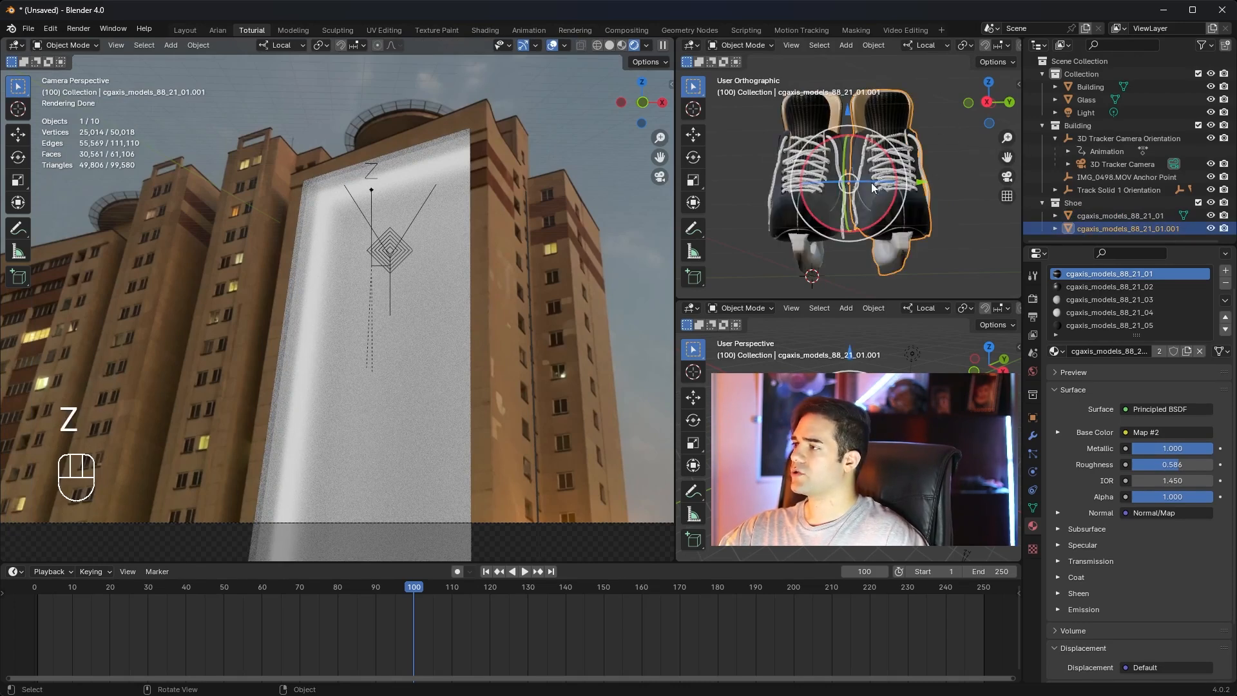
Set the origin of each of the two skates to its own geometry.
{"action": "left_click", "coordinate": [811, 141]}
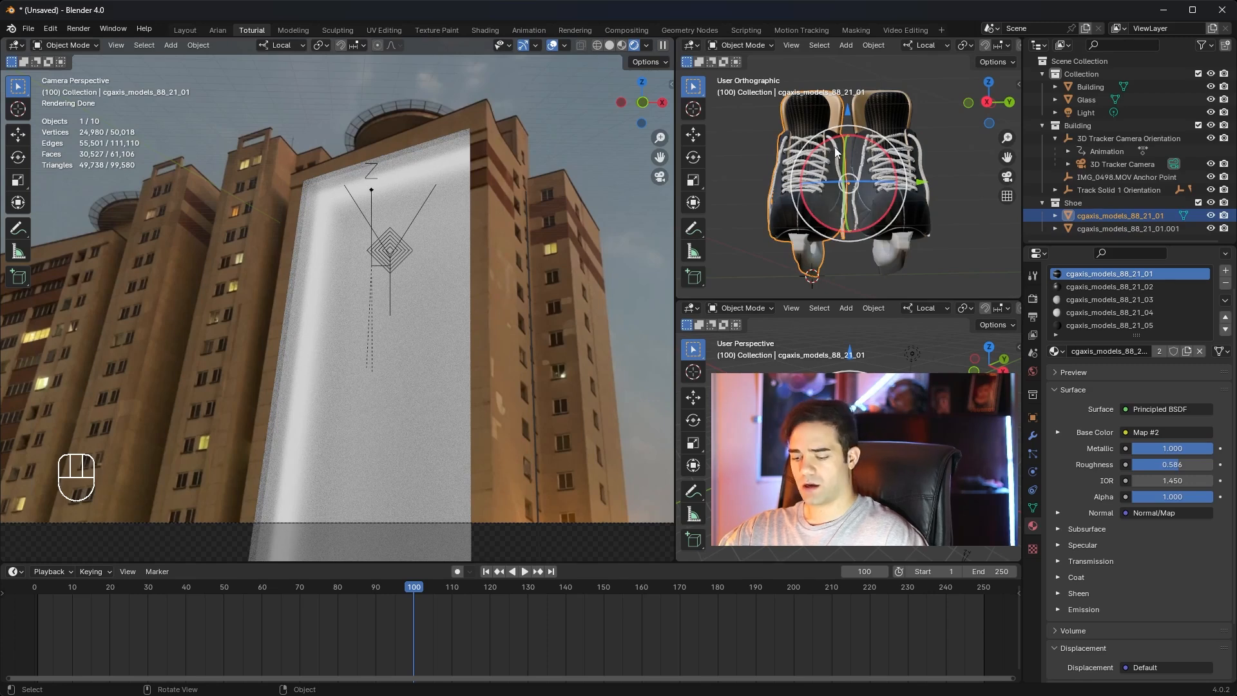
{"action": "left_click", "coordinate": [197, 45]}
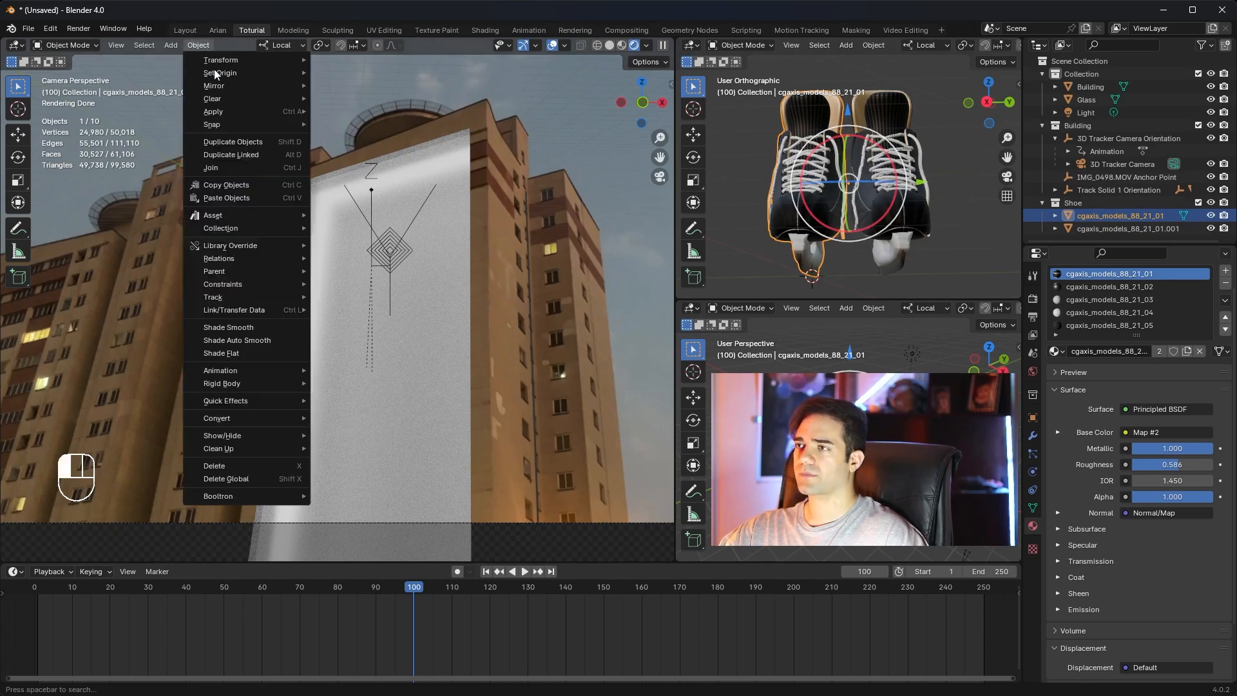
{"action": "mouse_move", "coordinate": [219, 71]}
{"action": "left_click", "coordinate": [355, 84]}
{"action": "left_click", "coordinate": [904, 164]}
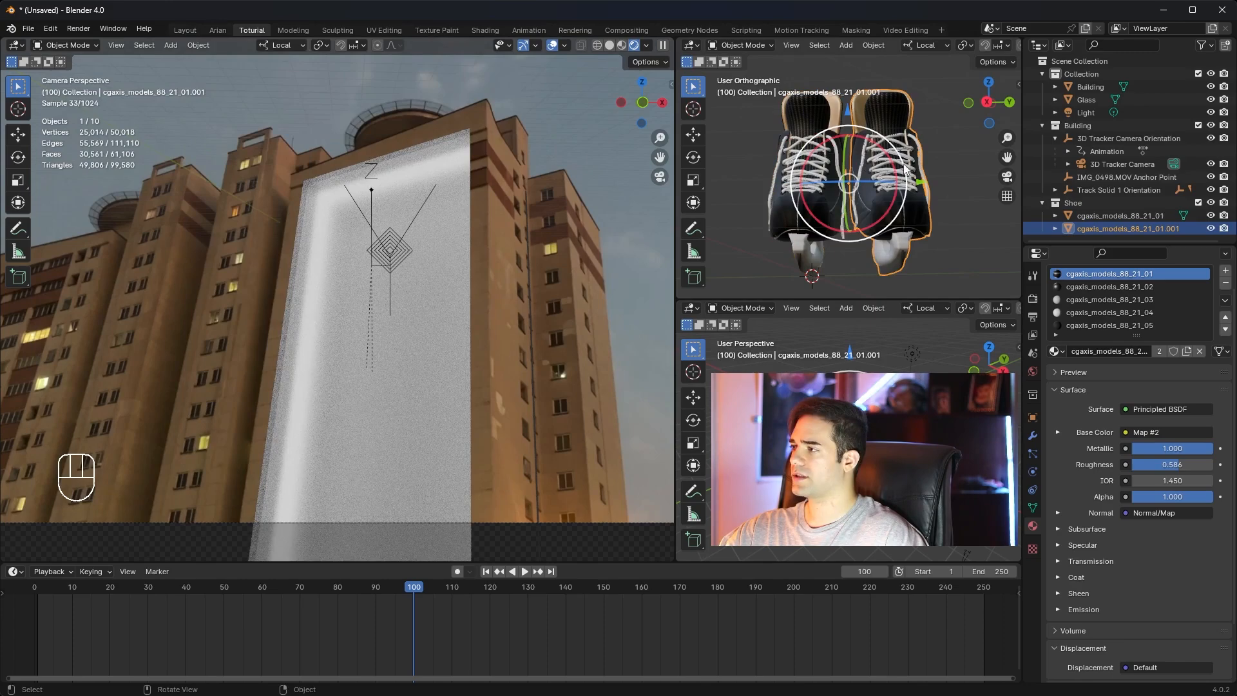
{"action": "left_click", "coordinate": [199, 45]}
{"action": "mouse_move", "coordinate": [212, 72]}
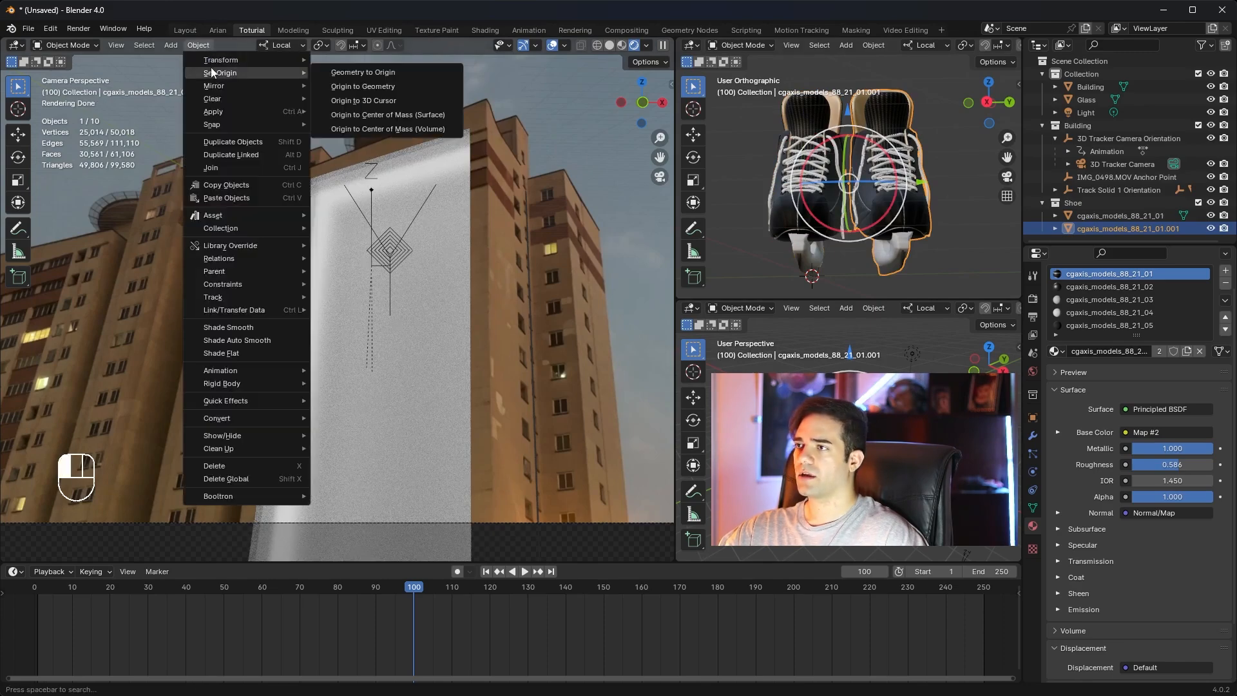
{"action": "left_click", "coordinate": [373, 86]}
Test the separate origins by freely rotating each skate with Trackball rotation, and undo the rotations.
{"action": "key", "text": "r"}
{"action": "key", "text": "r"}
{"action": "left_click", "coordinate": [945, 123]}
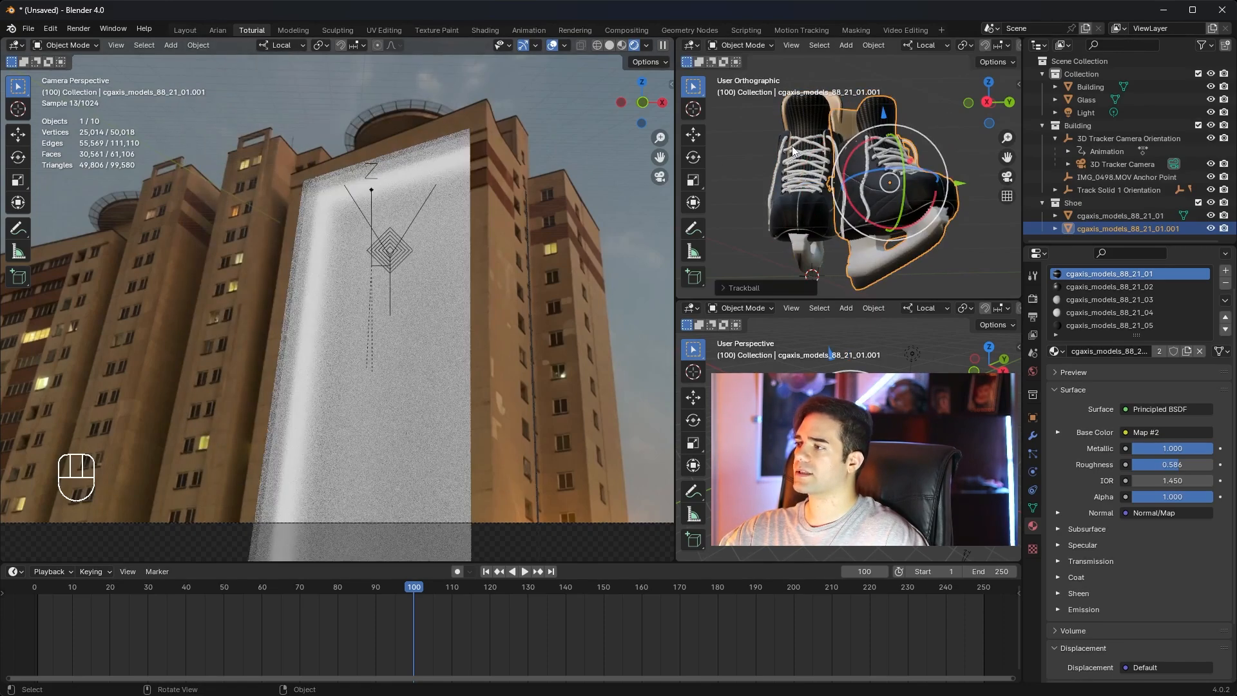
{"action": "left_click", "coordinate": [802, 177]}
{"action": "key", "text": "r"}
{"action": "key", "text": "r"}
{"action": "left_click", "coordinate": [890, 183]}
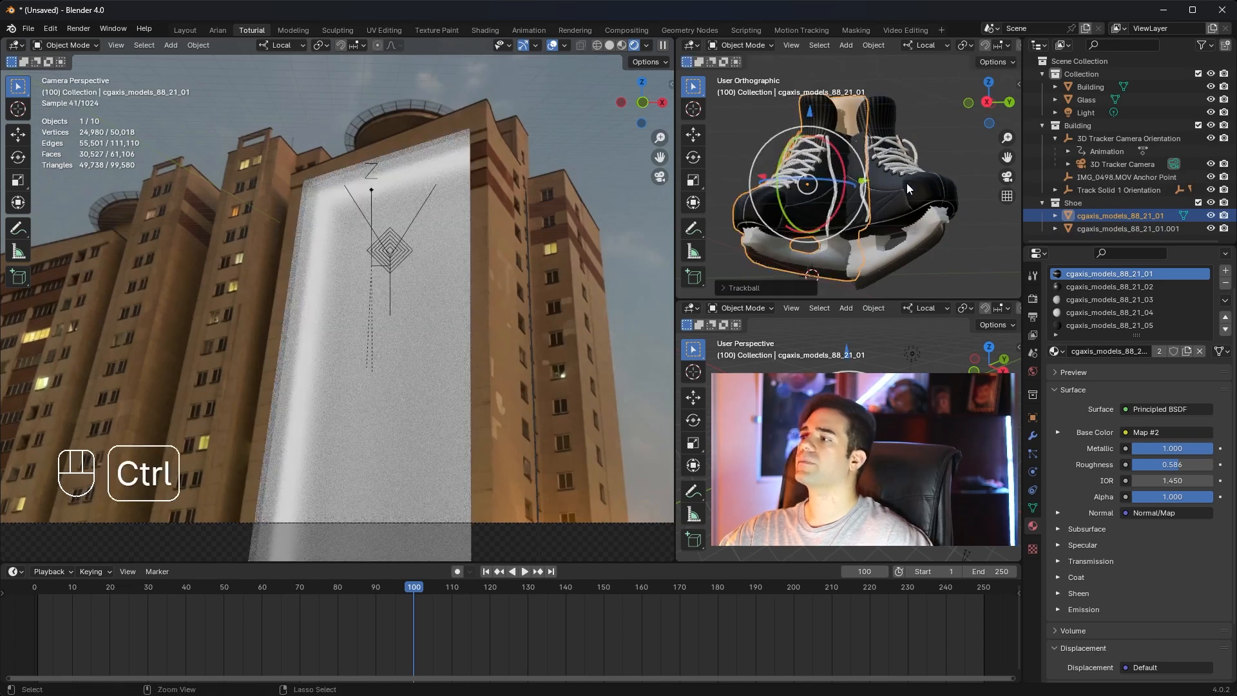
{"action": "key", "text": "ctrl+z"}
{"action": "key", "text": "ctrl+z"}
{"action": "key", "text": "ctrl+z"}
Select all objects of the Shoe collection, then resize the skates and move them into the building's recess.
{"action": "left_click", "coordinate": [1080, 204]}
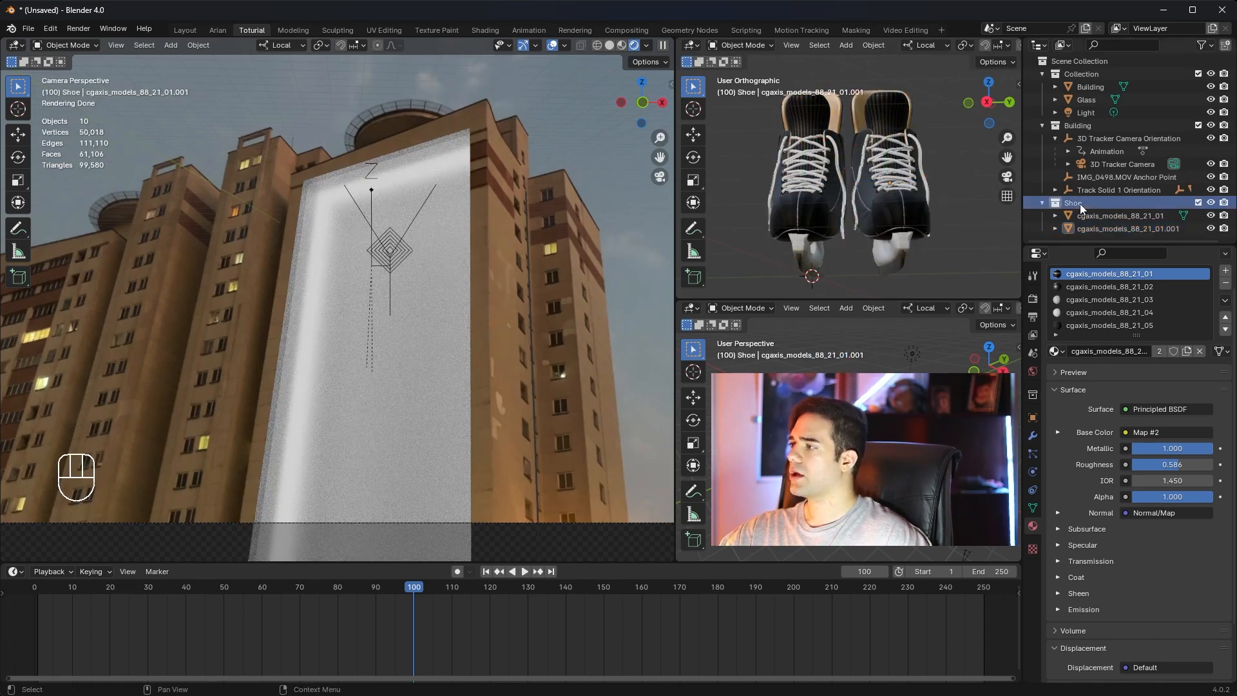
{"action": "right_click", "coordinate": [1080, 204]}
{"action": "left_click", "coordinate": [983, 303]}
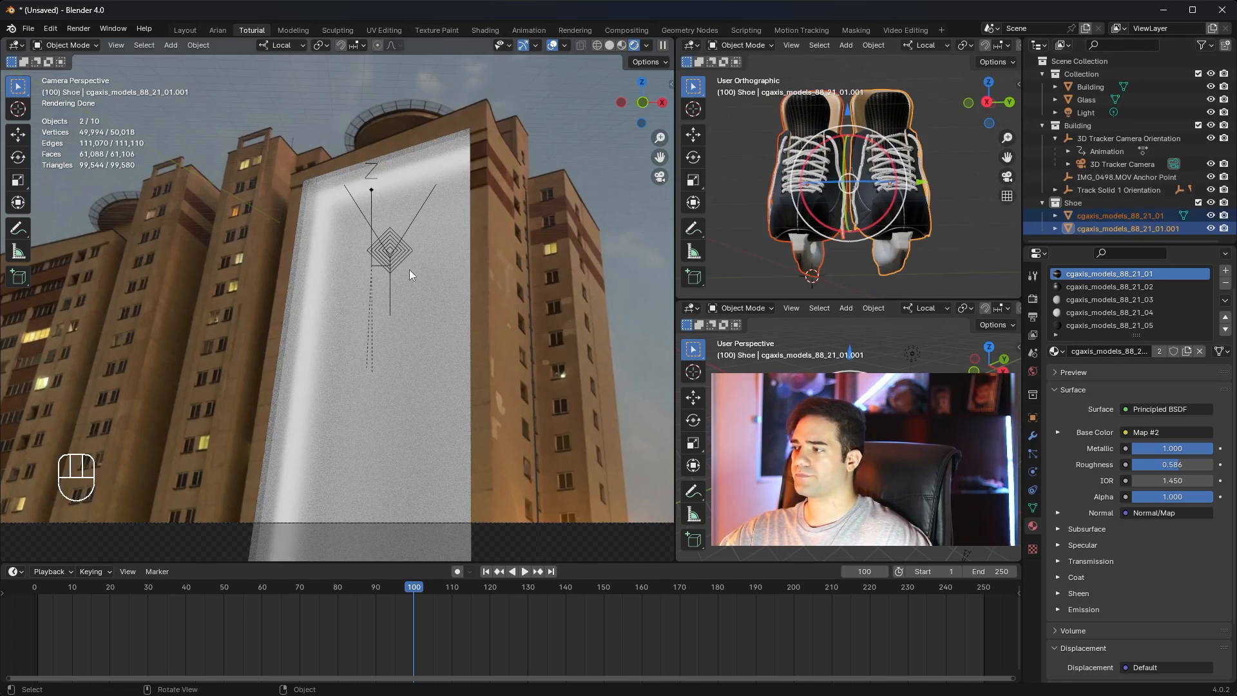
{"action": "key", "text": "KP_1"}
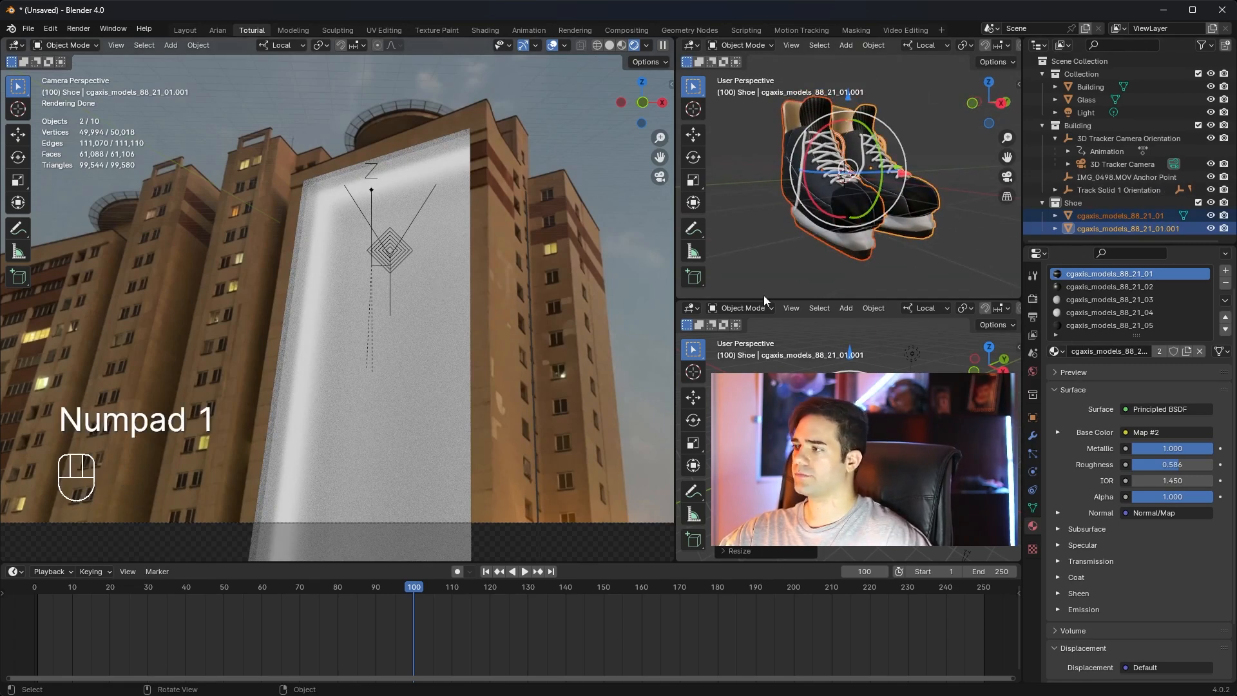
{"action": "key", "text": "ctrl+z"}
{"action": "key", "text": "g"}
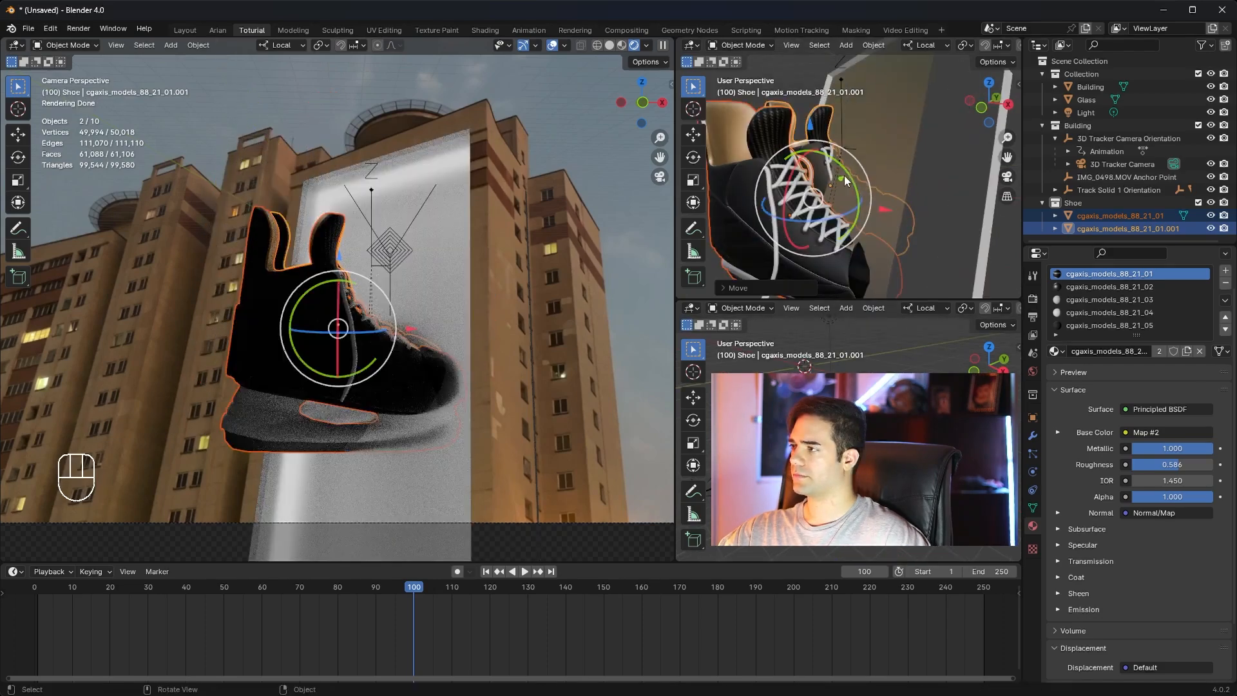
{"action": "left_click_drag", "start_coordinate": [847, 181], "coordinate": [976, 169]}
{"action": "left_click", "coordinate": [910, 153]}
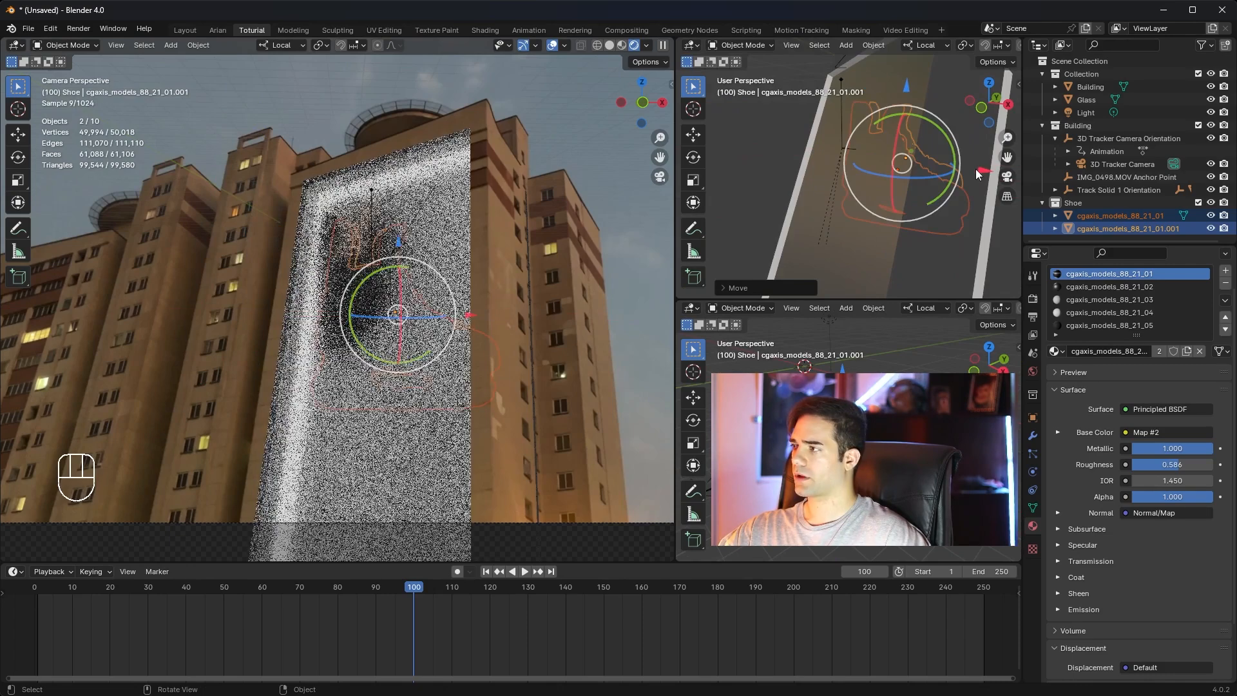
Scale the pair of skates down and rotate it about the Z axis inside the recess.
{"action": "key", "text": "s"}
{"action": "left_click", "coordinate": [960, 175]}
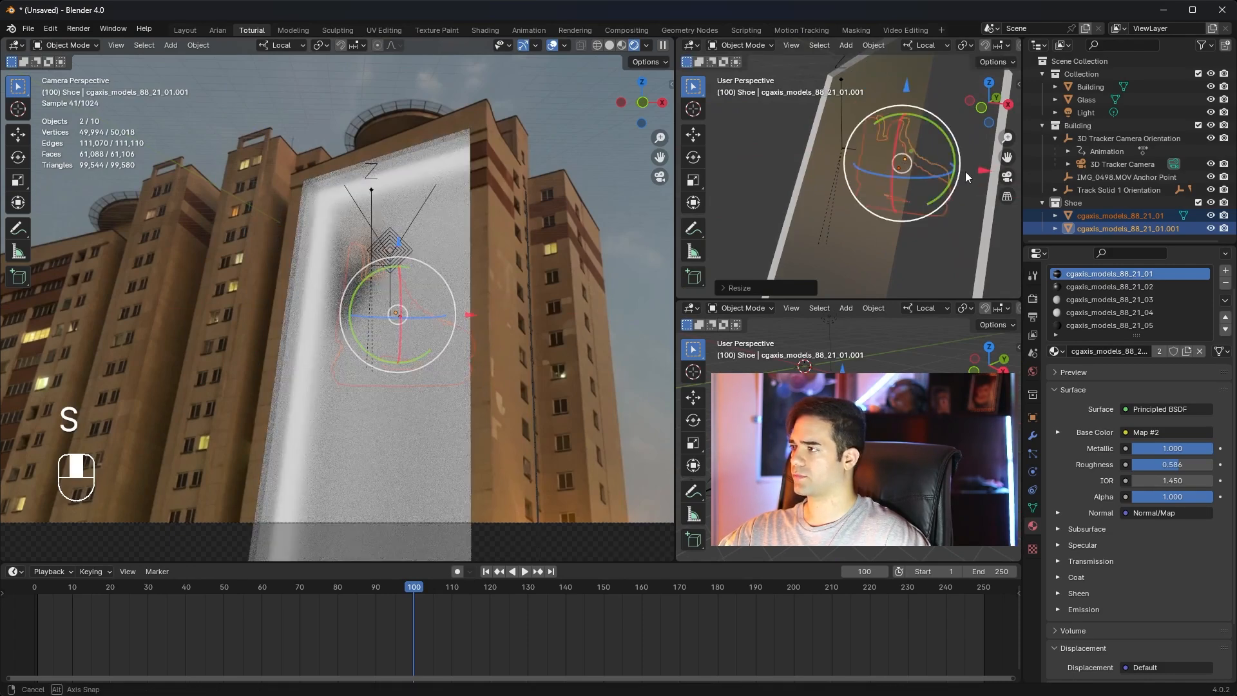
{"action": "key", "text": "r"}
{"action": "key", "text": "z"}
{"action": "left_click", "coordinate": [933, 182]}
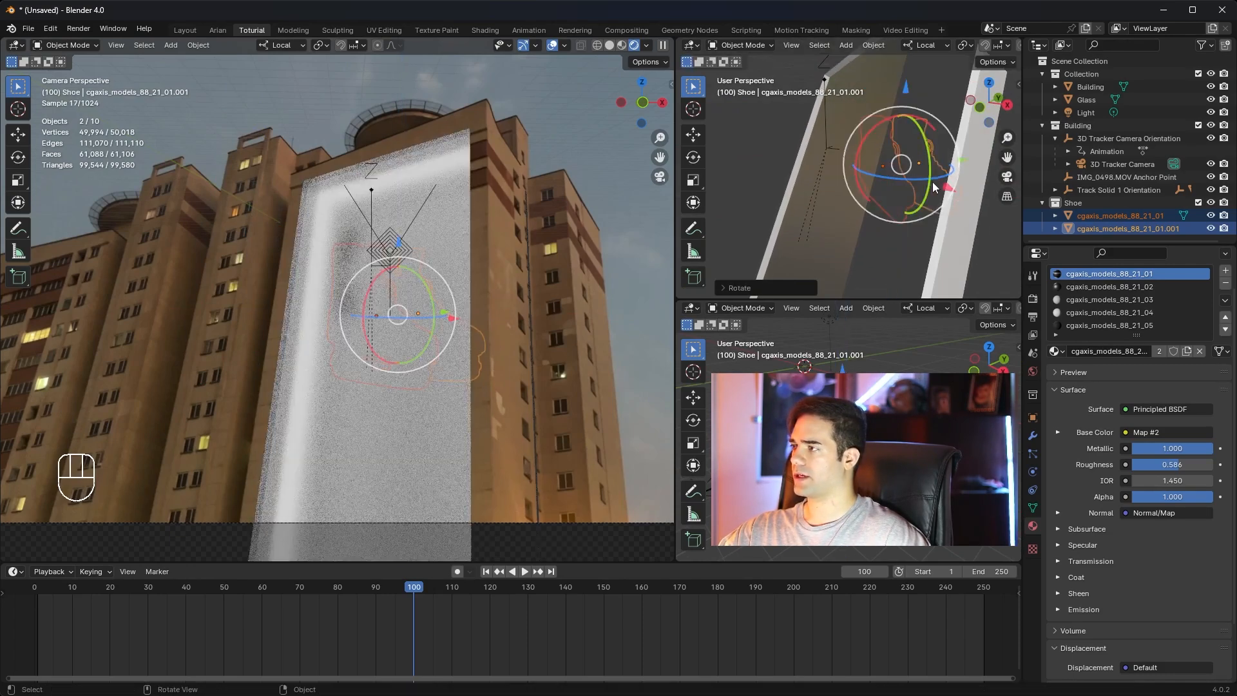
Reposition the rotated skates inside the recess, shifting them along their local Y axis.
{"action": "middle_click_drag", "start_coordinate": [942, 185], "coordinate": [796, 184]}
{"action": "left_click_drag", "start_coordinate": [923, 181], "coordinate": [983, 197]}
{"action": "middle_click_drag", "start_coordinate": [983, 197], "coordinate": [896, 170]}
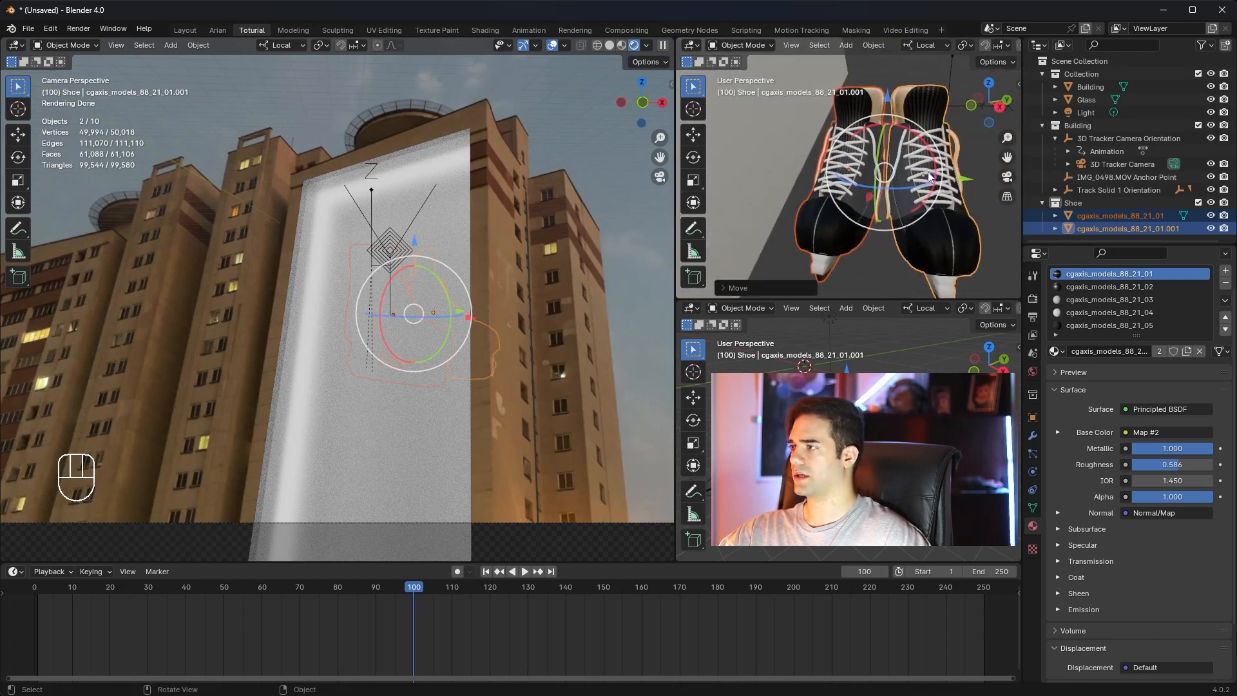
{"action": "key", "text": "g"}
{"action": "key", "text": "y"}
{"action": "left_click_drag", "start_coordinate": [901, 178], "coordinate": [918, 179]}
{"action": "middle_click_drag", "start_coordinate": [888, 138], "coordinate": [930, 139], "text": "shift"}
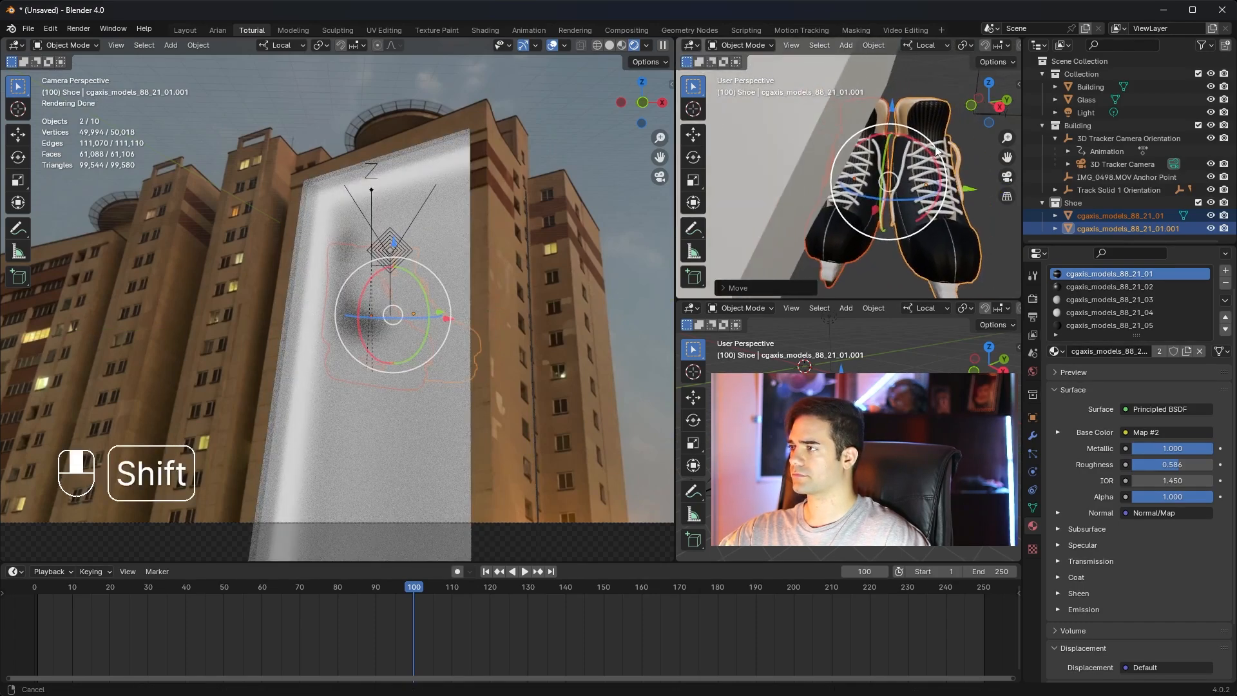
Reselect both skates and move them along their local Y axis towards the recess wall.
{"action": "left_click", "coordinate": [817, 142]}
{"action": "scroll", "coordinate": [896, 159], "scroll_direction": "down", "scroll_amount": 5}
{"action": "scroll", "coordinate": [896, 161], "scroll_direction": "up", "scroll_amount": 4}
{"action": "scroll", "coordinate": [896, 166], "scroll_direction": "down", "scroll_amount": 2}
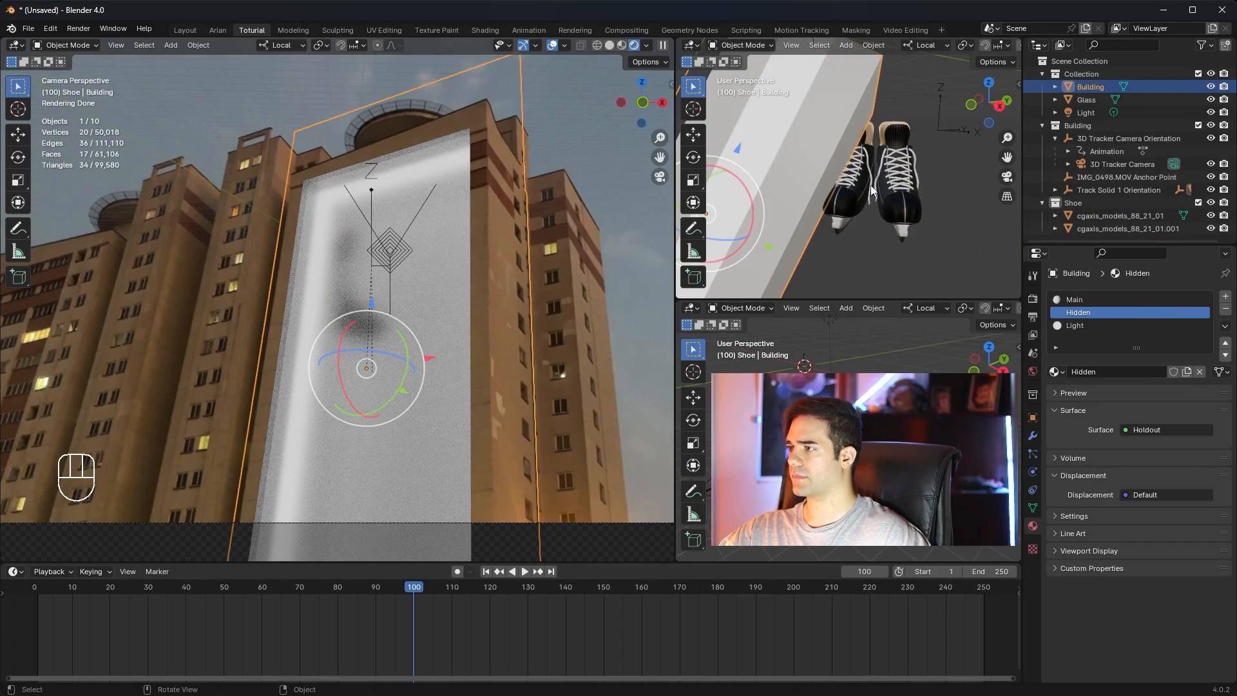
{"action": "left_click", "coordinate": [889, 170]}
{"action": "left_click", "coordinate": [870, 171], "text": "shift"}
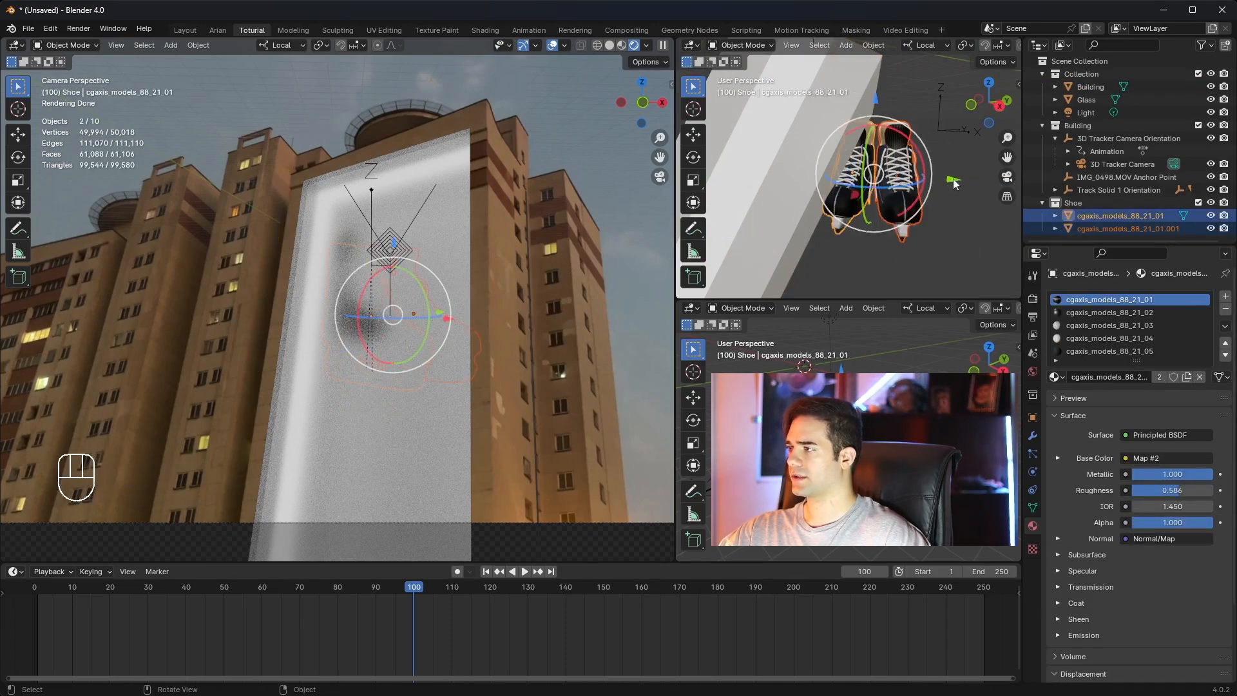
{"action": "left_click_drag", "start_coordinate": [929, 180], "coordinate": [895, 170]}
{"action": "scroll", "coordinate": [909, 171], "scroll_direction": "up", "scroll_amount": 5}
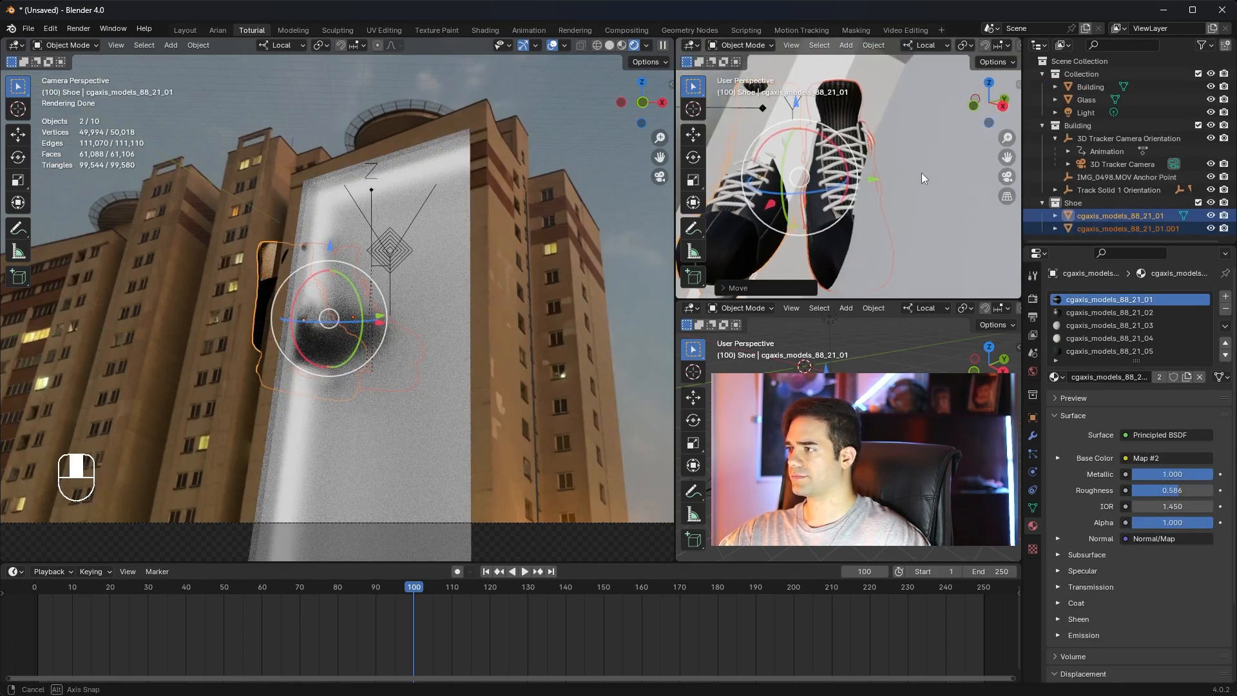
{"action": "mouse_move", "coordinate": [931, 173]}
{"action": "middle_mouse_down", "text": "shift"}
{"action": "mouse_move", "coordinate": [956, 184]}
{"action": "mouse_move", "coordinate": [922, 182]}
{"action": "mouse_move", "coordinate": [939, 183]}
{"action": "middle_mouse_up", "text": "shift"}
Enter Edit Mode on the Building object and extrude its selected back face further outward with Extrude Manifold.
{"action": "left_click", "coordinate": [939, 183]}
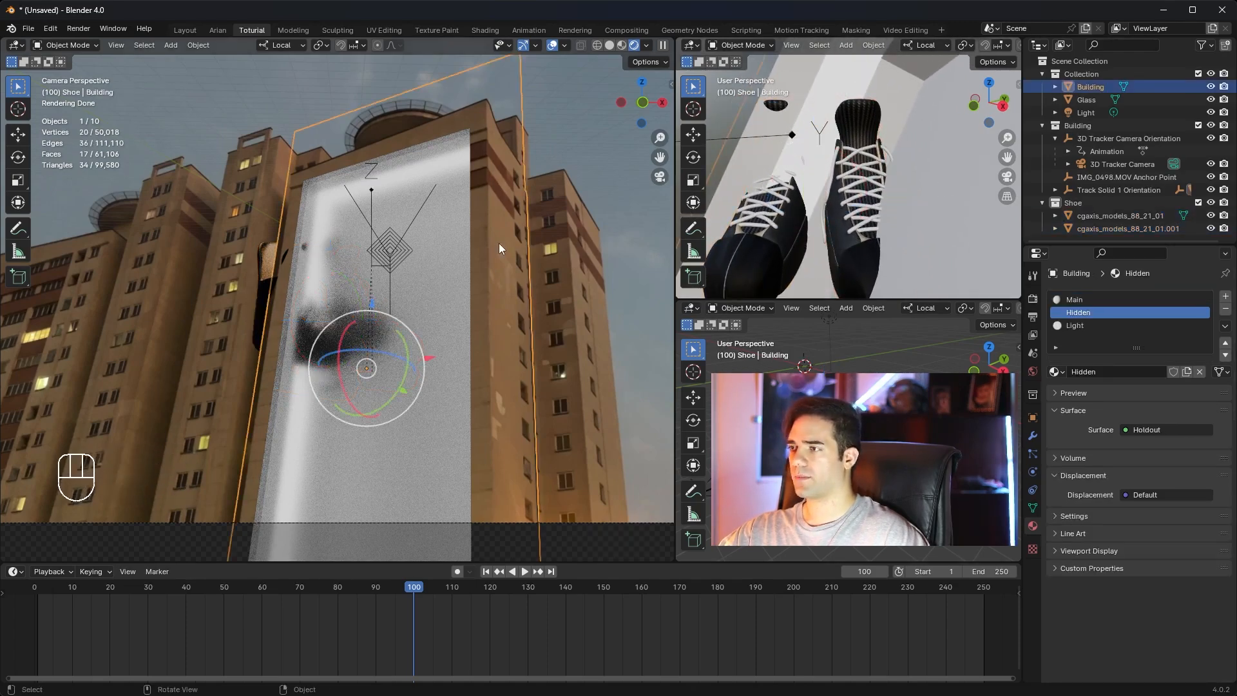
{"action": "key", "text": "Tab"}
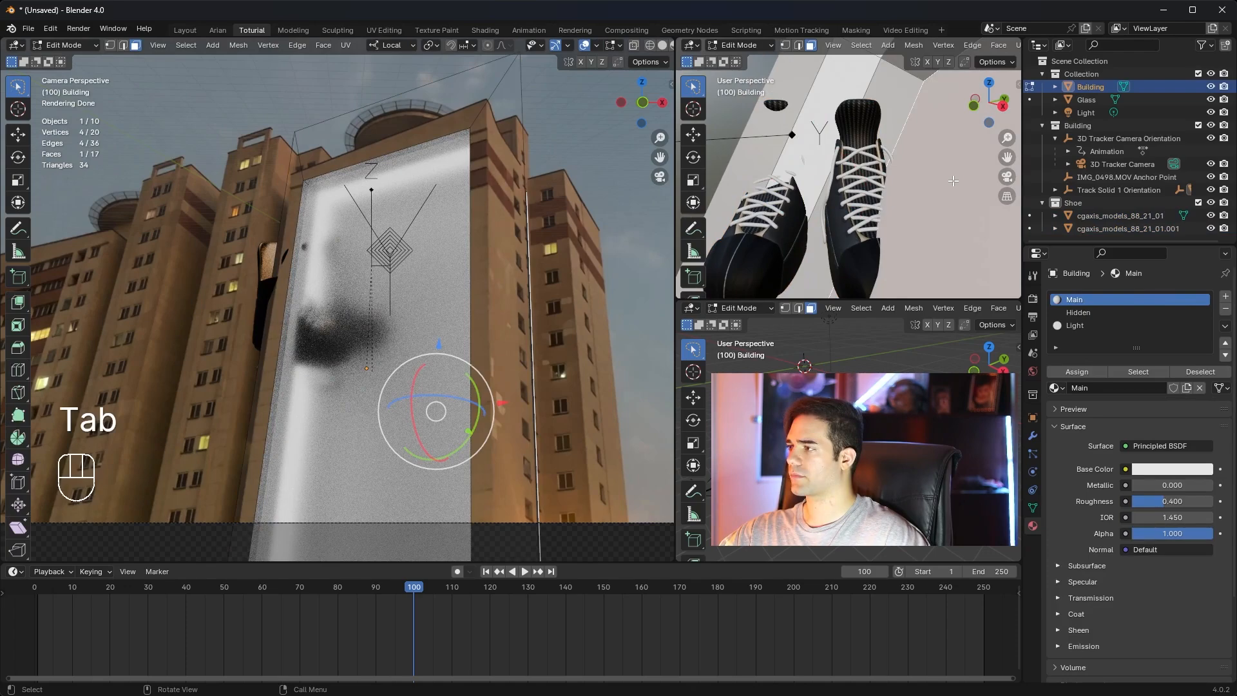
{"action": "middle_click_drag", "start_coordinate": [954, 181], "coordinate": [890, 175], "text": "shift"}
{"action": "left_click", "coordinate": [25, 301]}
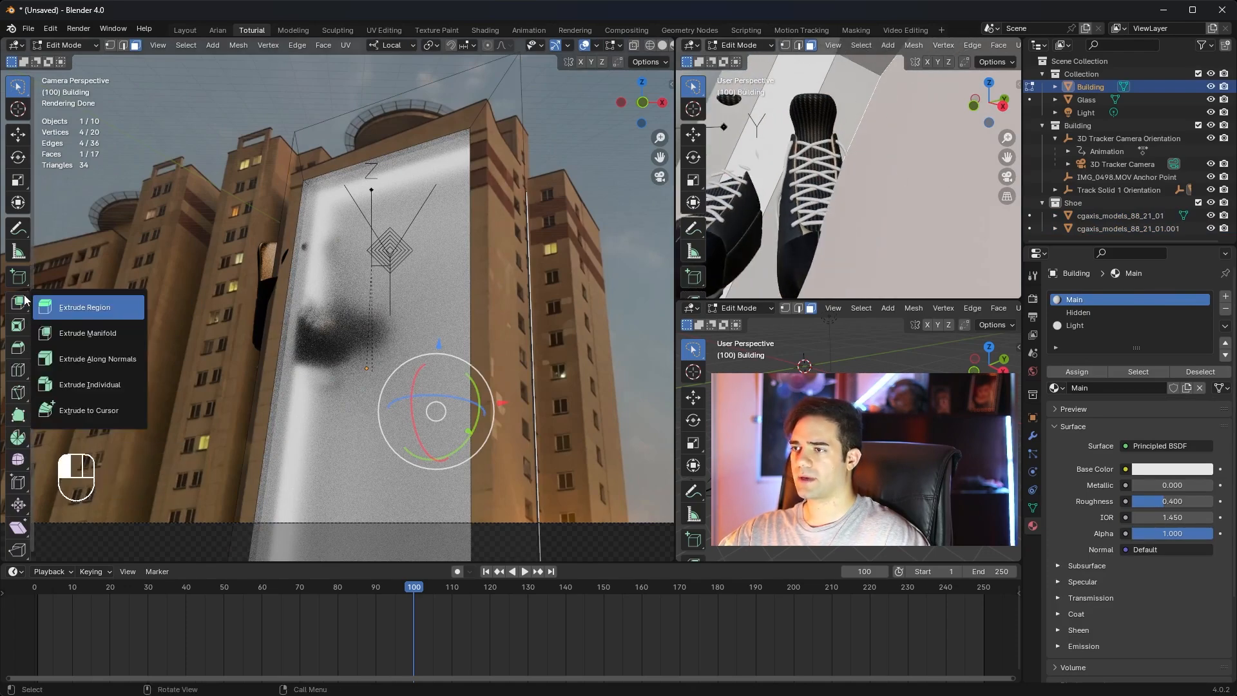
{"action": "left_click", "coordinate": [97, 312]}
{"action": "left_click_drag", "start_coordinate": [481, 433], "coordinate": [531, 447]}
{"action": "left_click", "coordinate": [535, 444], "text": "shift"}
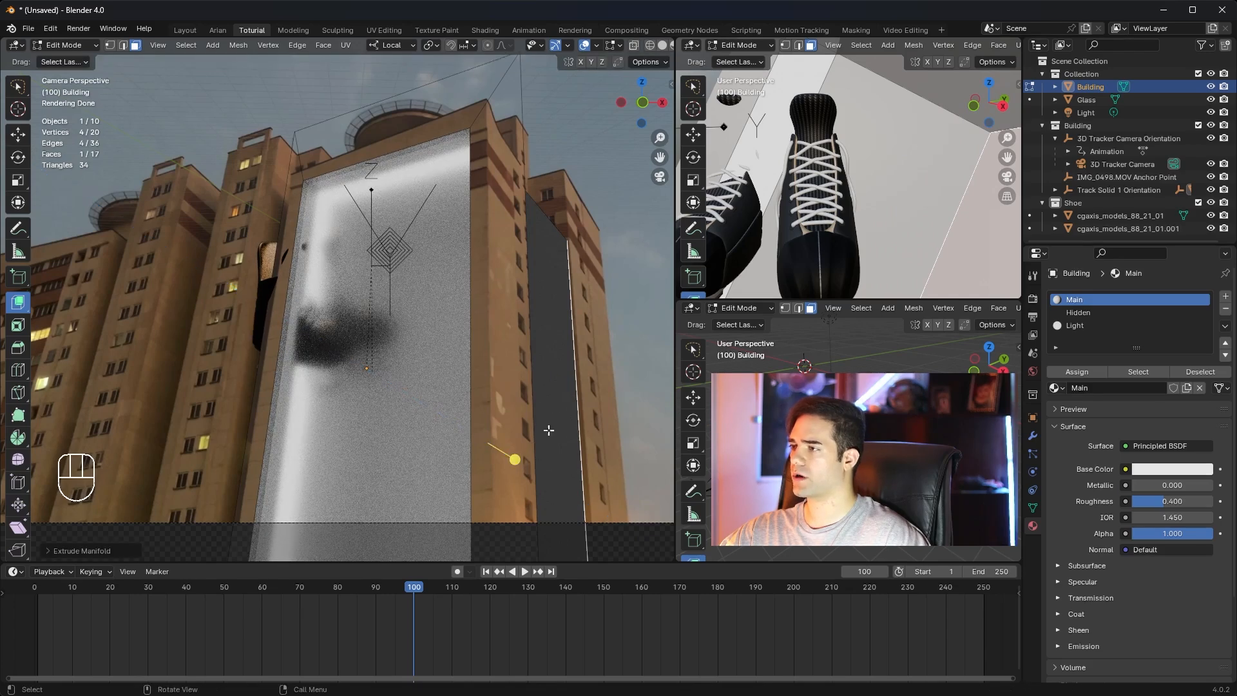
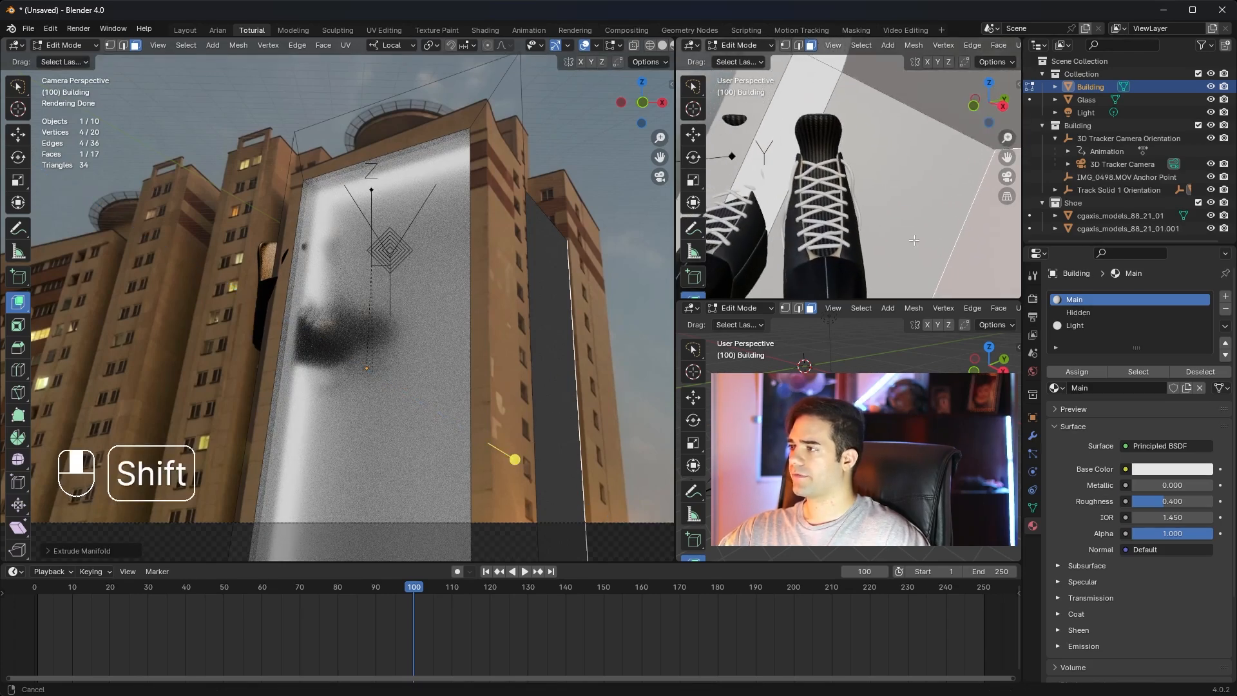
Assign the Hidden holdout material to the exposed extruded part of the building and return to Object Mode.
{"action": "key", "text": "Tab"}
{"action": "key", "text": "Tab"}
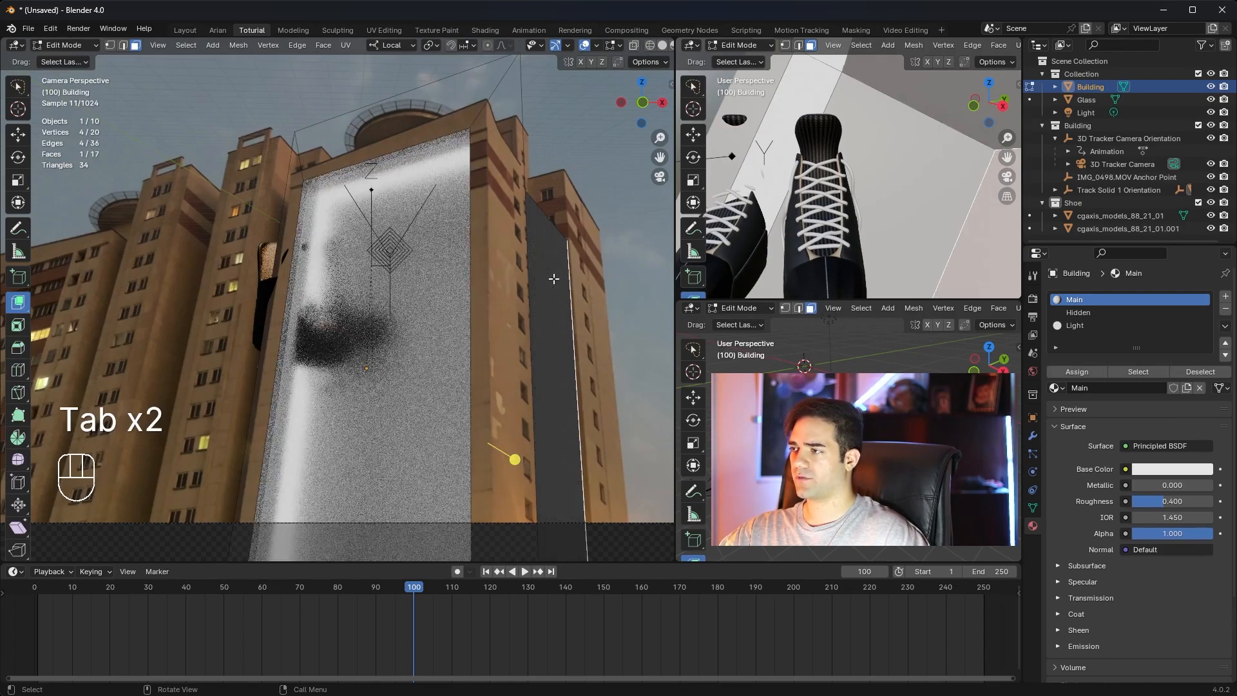
{"action": "left_click", "coordinate": [1089, 314]}
{"action": "left_click", "coordinate": [1091, 371]}
{"action": "key", "text": "Tab"}
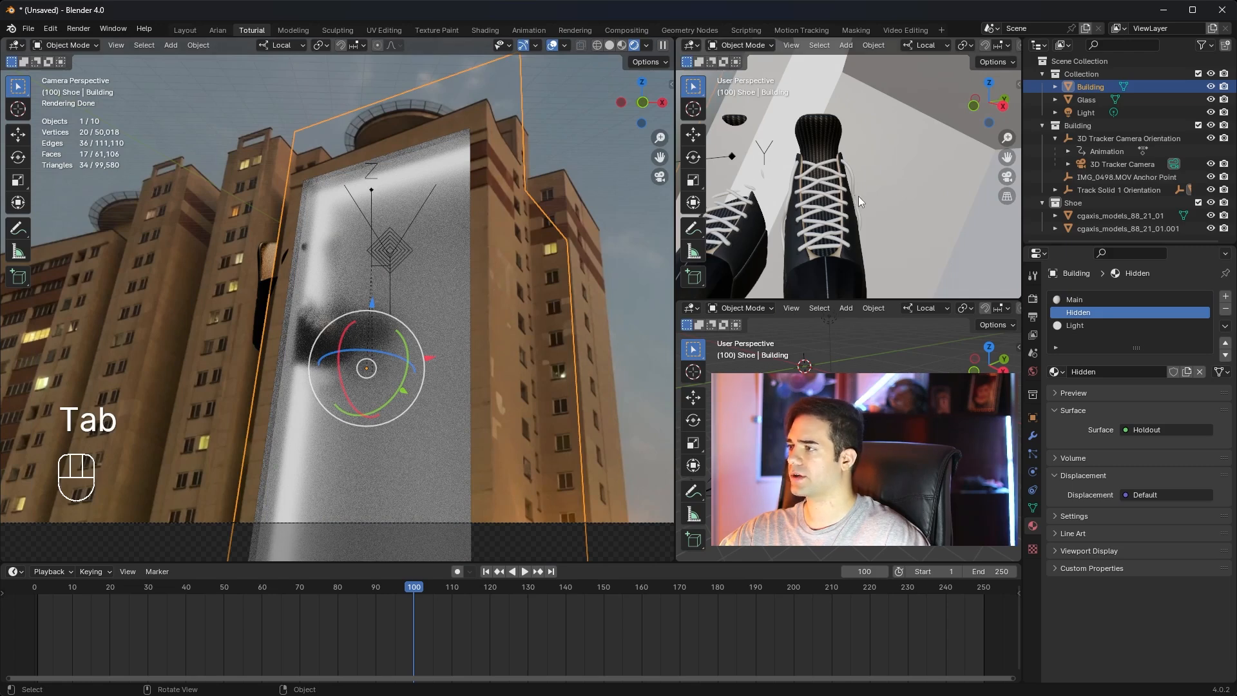
Select both skate objects and move them along their local Y axis back between the recess walls.
{"action": "scroll", "coordinate": [862, 195], "scroll_direction": "down", "scroll_amount": 3}
{"action": "left_click", "coordinate": [1100, 215]}
{"action": "left_click", "coordinate": [1106, 228], "text": "shift"}
{"action": "key", "text": "g"}
{"action": "key", "text": "y"}
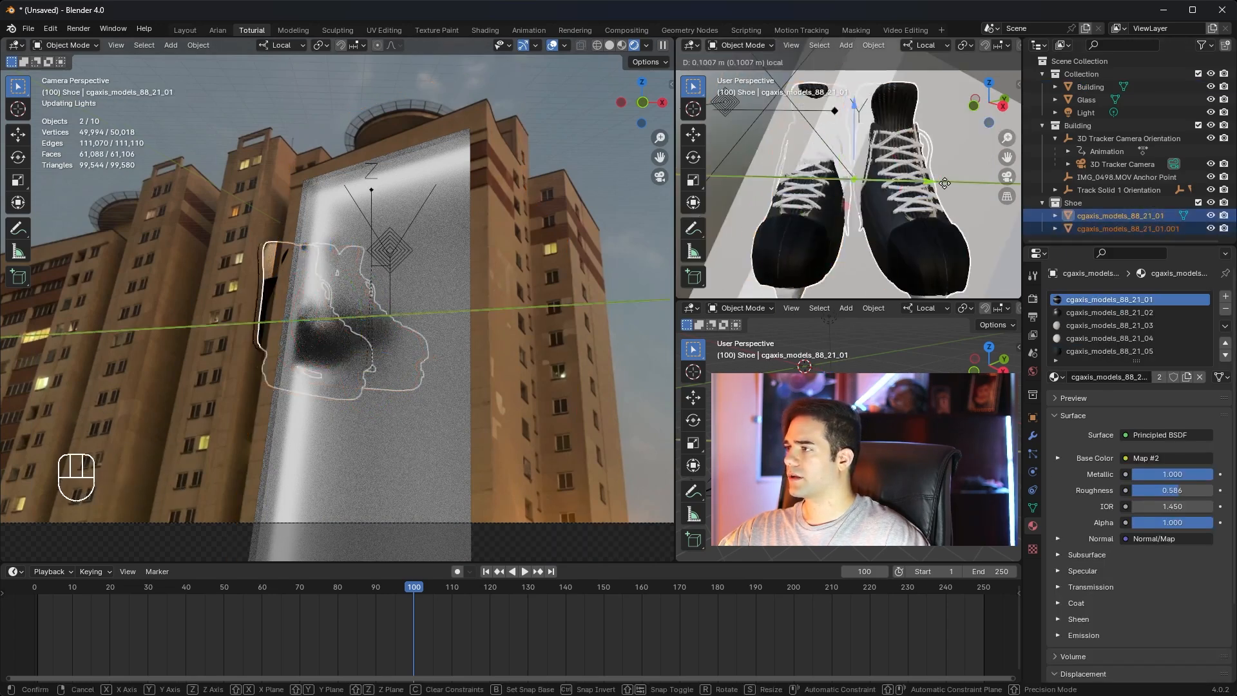
{"action": "left_click_drag", "start_coordinate": [945, 183], "coordinate": [1003, 185]}
{"action": "middle_click_drag", "start_coordinate": [977, 185], "coordinate": [921, 179], "text": "shift"}
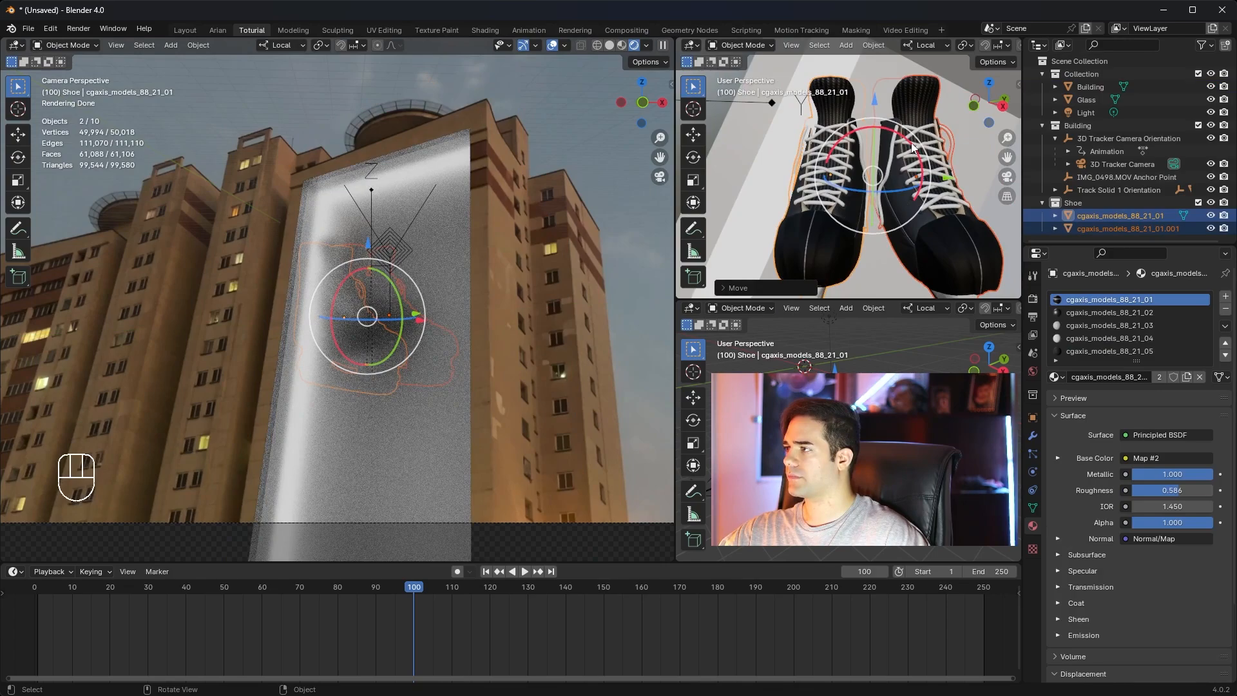
{"action": "key", "text": "r"}
{"action": "left_click", "coordinate": [906, 157]}
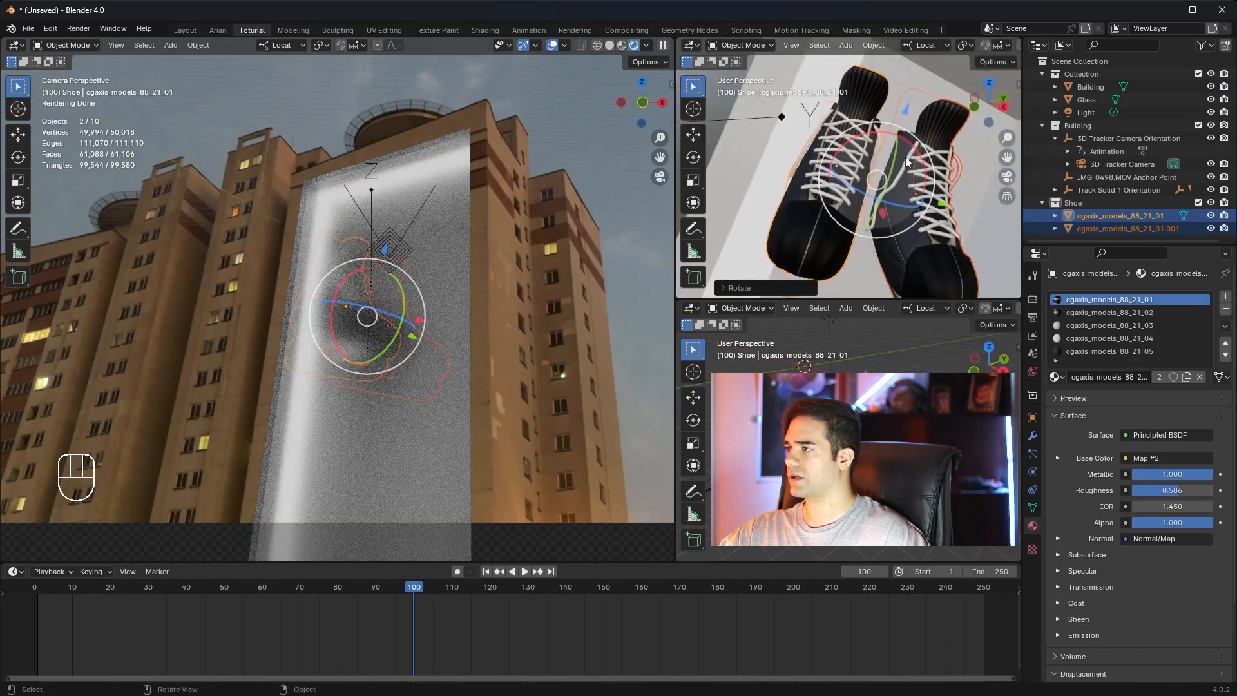
{"action": "key", "text": "ctrl+z"}
Scale both skates down slightly and rotate them within the recess.
{"action": "key", "text": "s"}
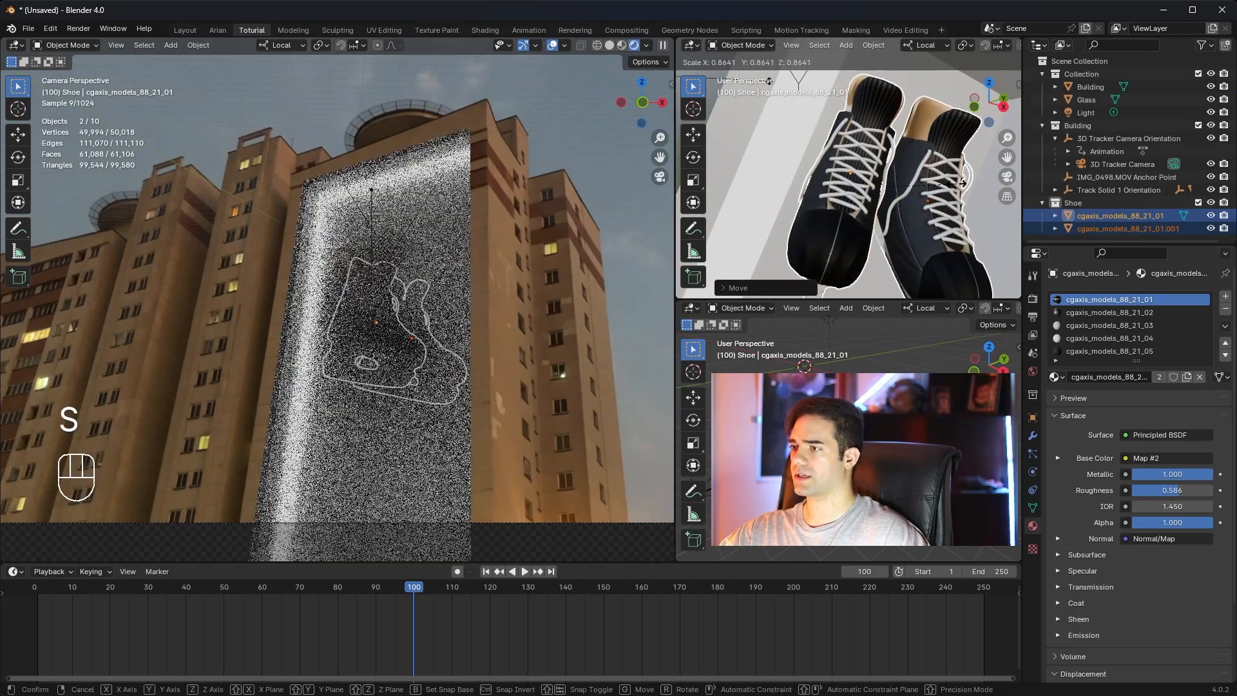
{"action": "left_click", "coordinate": [959, 184]}
{"action": "key", "text": "s"}
{"action": "left_click", "coordinate": [417, 195]}
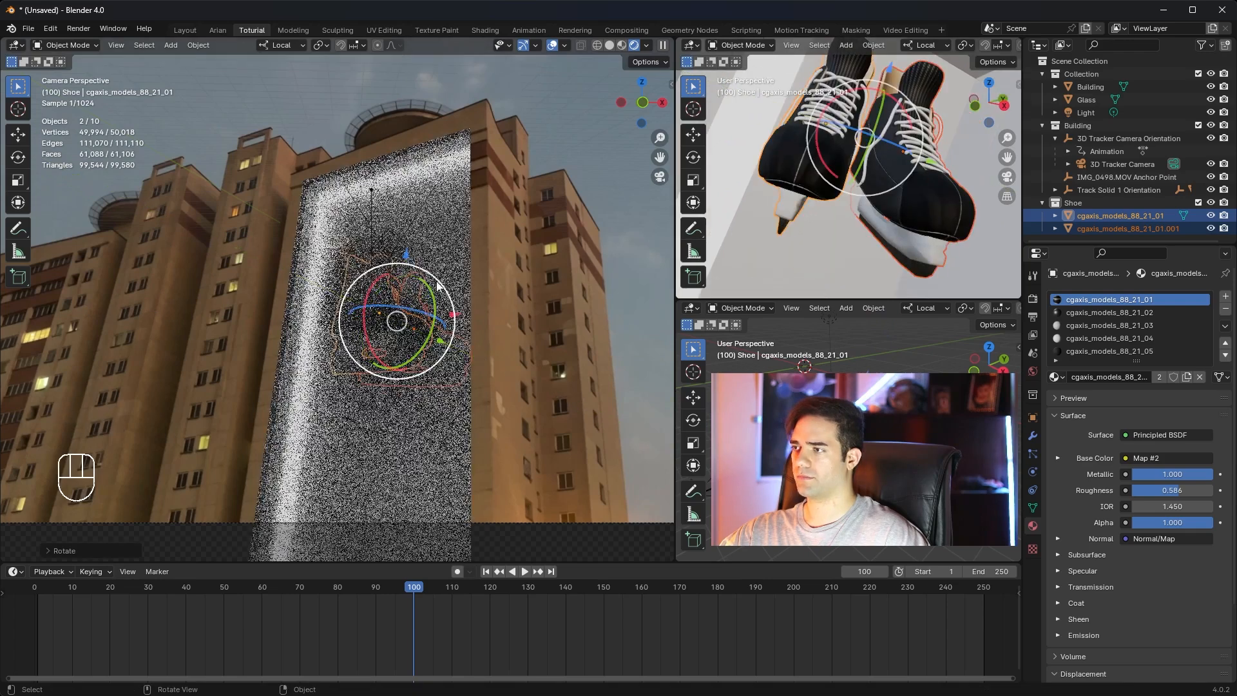
Select the Glass object and insert a Location keyframe for it at frame 30.
{"action": "left_click", "coordinate": [417, 195]}
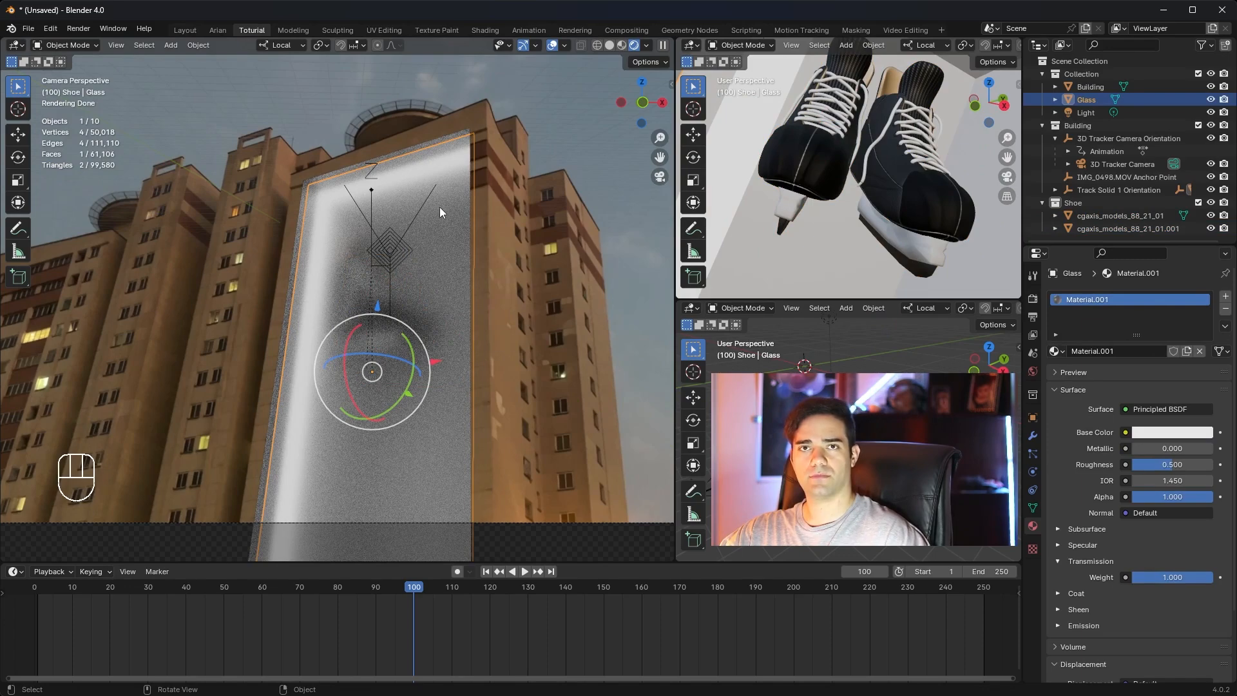
{"action": "left_click_drag", "start_coordinate": [403, 589], "coordinate": [148, 600]}
{"action": "key", "text": "space"}
{"action": "key", "text": "space"}
{"action": "key", "text": "i"}
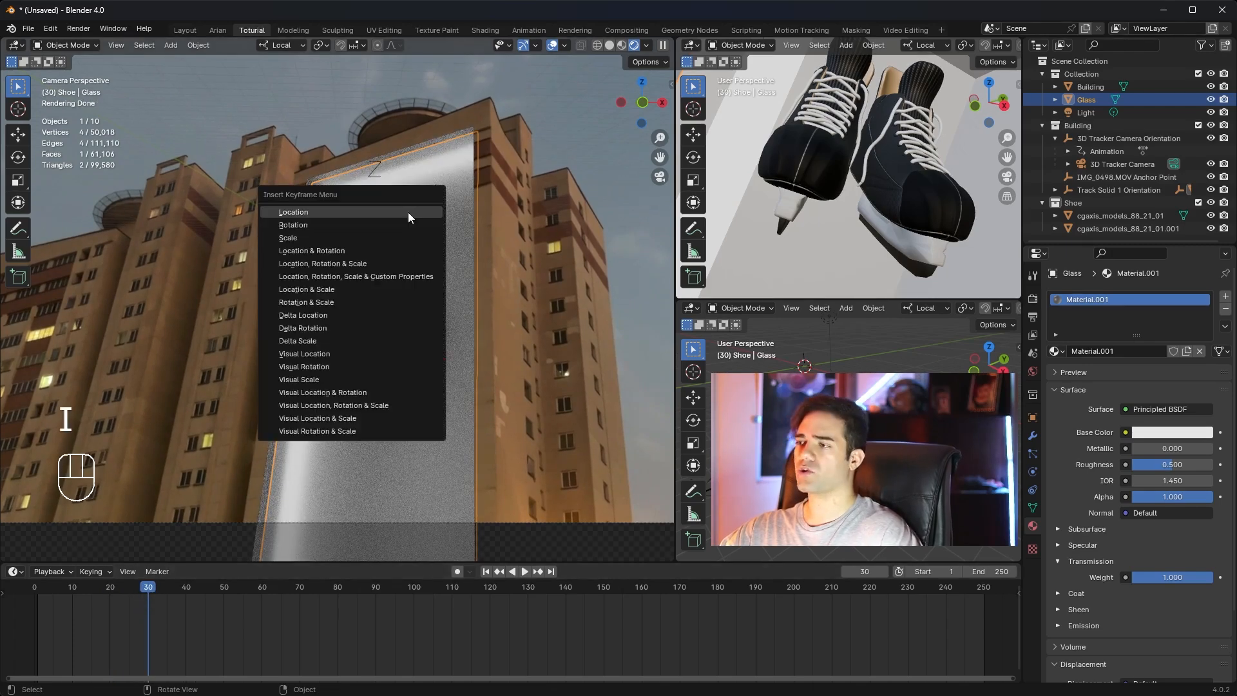
{"action": "left_click", "coordinate": [309, 214]}
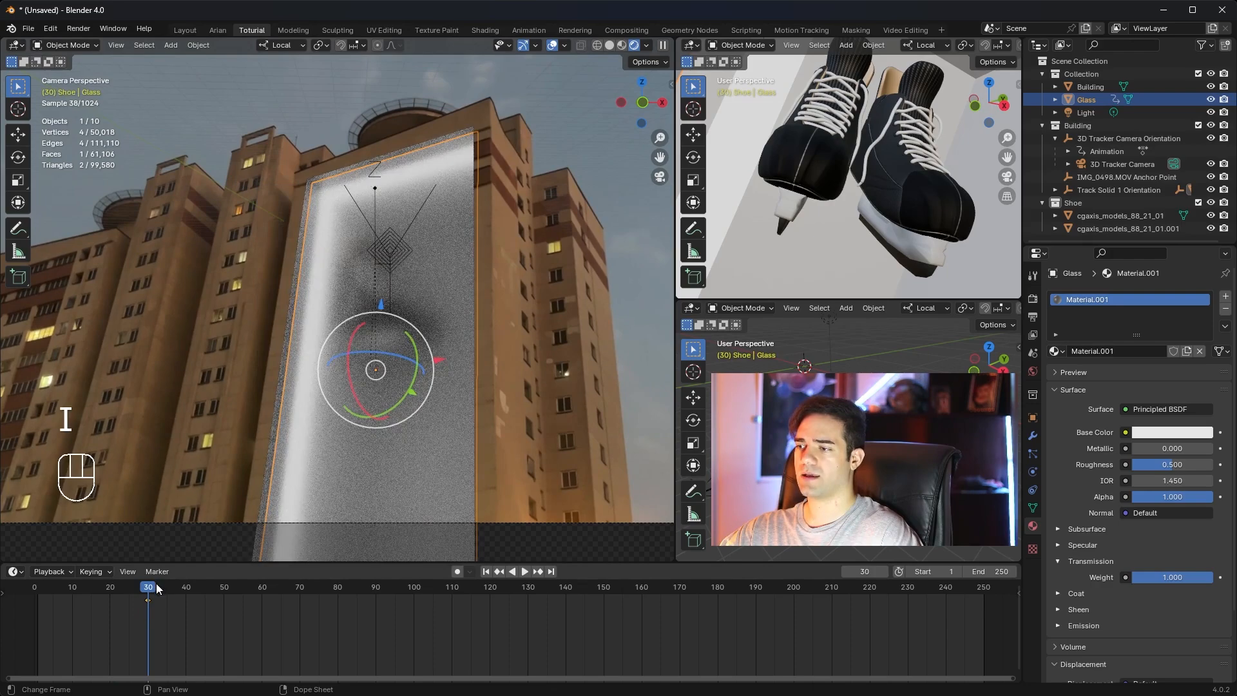
At frame 110, move the glass down along its local Z axis to open the recess and insert a Location keyframe.
{"action": "left_click_drag", "start_coordinate": [392, 606], "coordinate": [452, 604]}
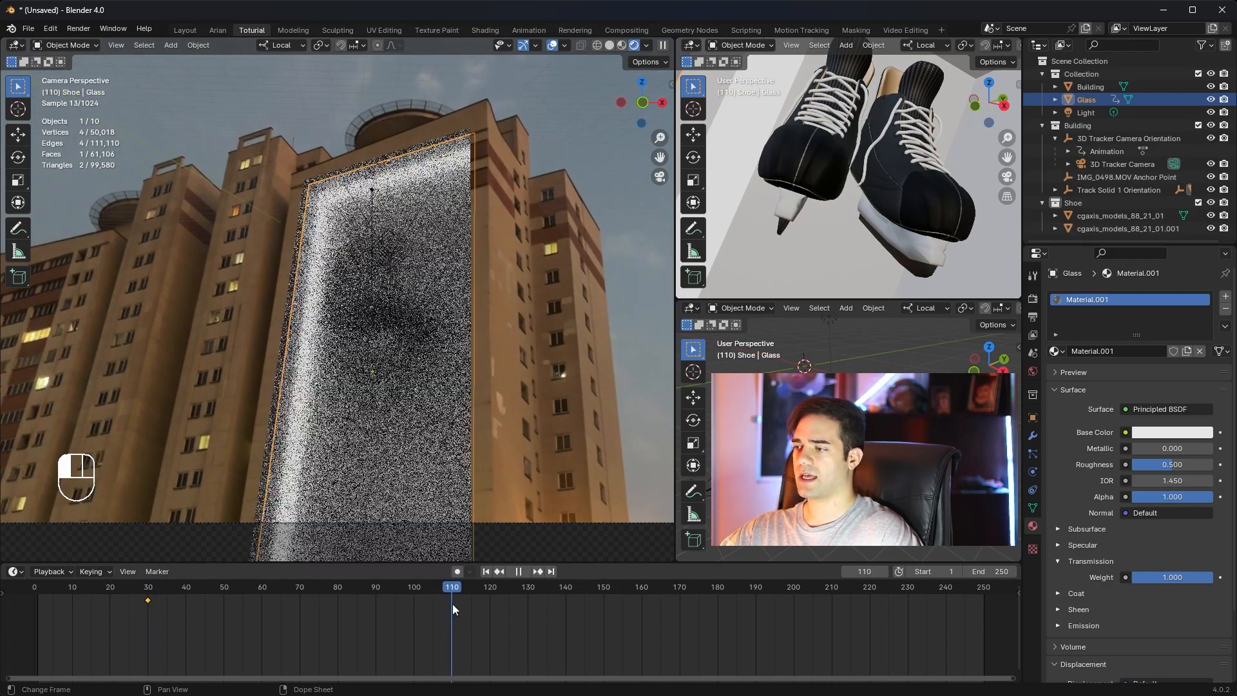
{"action": "left_click_drag", "start_coordinate": [380, 303], "coordinate": [392, 136]}
{"action": "key", "text": "i"}
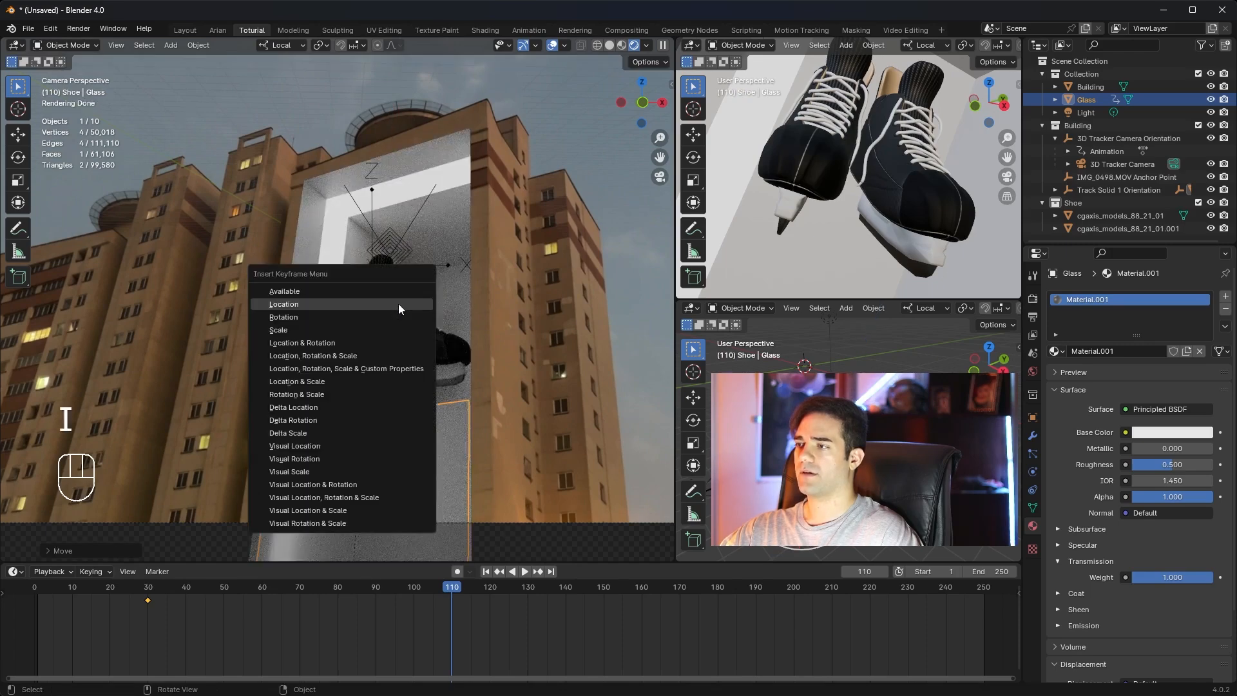
{"action": "left_click", "coordinate": [398, 304]}
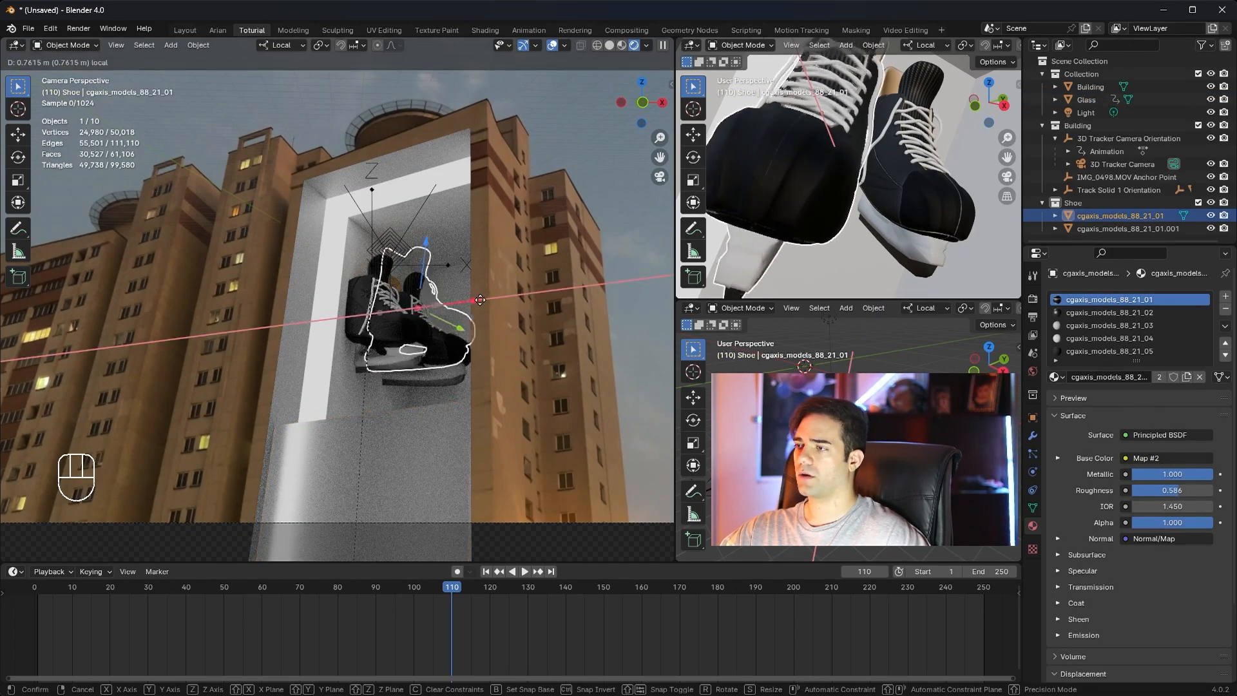
Shift the first skate along its local X axis and both skates along local Y, refining their placement at frame 45.
{"action": "left_click_drag", "start_coordinate": [459, 301], "coordinate": [427, 313]}
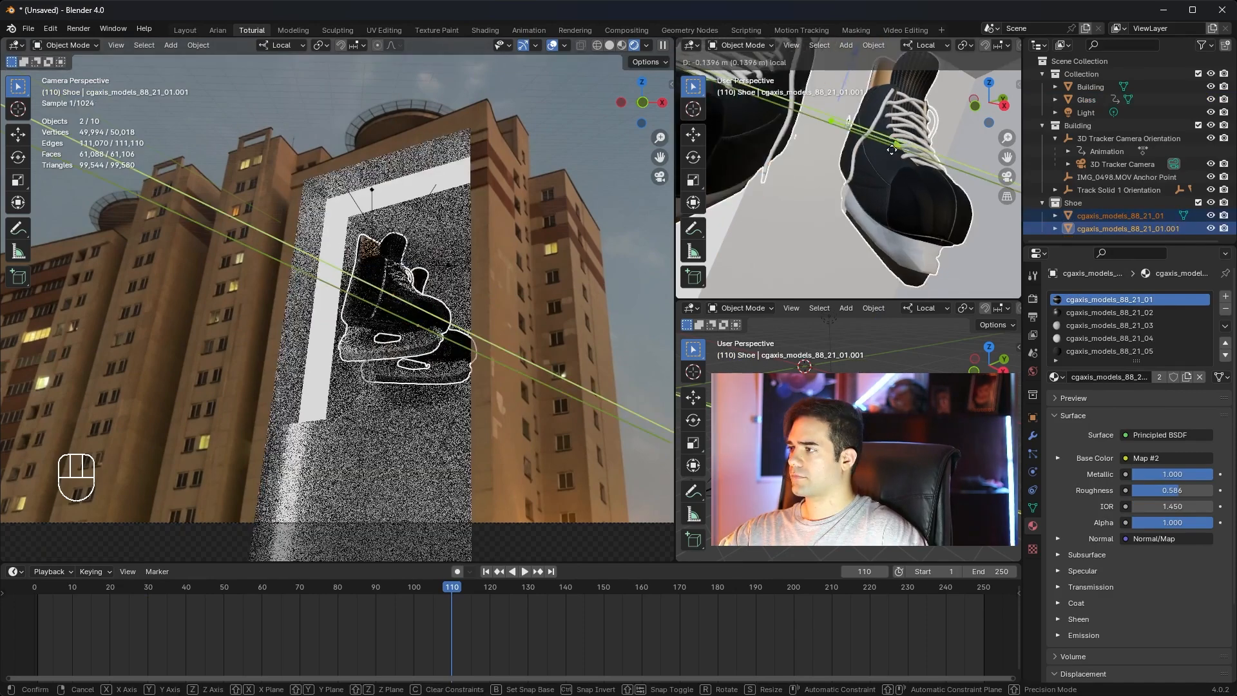
{"action": "left_click_drag", "start_coordinate": [900, 145], "coordinate": [905, 147]}
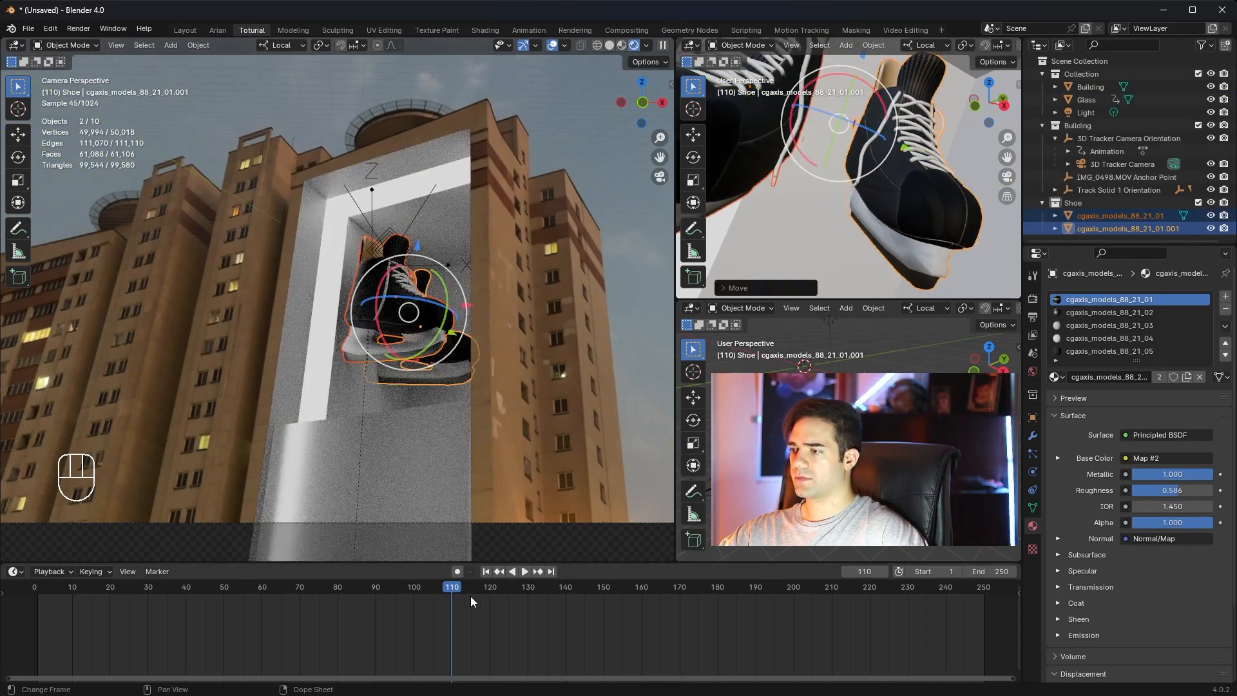
{"action": "left_click_drag", "start_coordinate": [470, 597], "coordinate": [205, 588]}
{"action": "middle_click_drag", "start_coordinate": [710, 228], "coordinate": [772, 269], "text": "shift"}
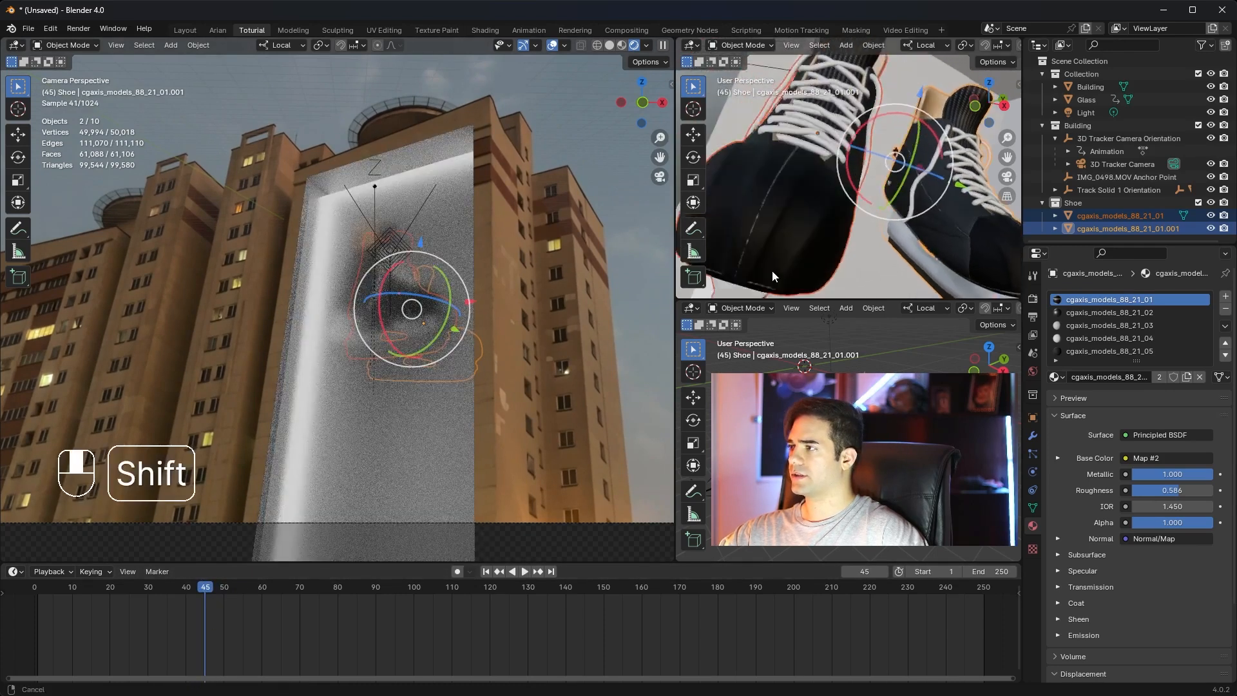
{"action": "middle_click_drag", "start_coordinate": [772, 269], "coordinate": [760, 268], "text": "shift"}
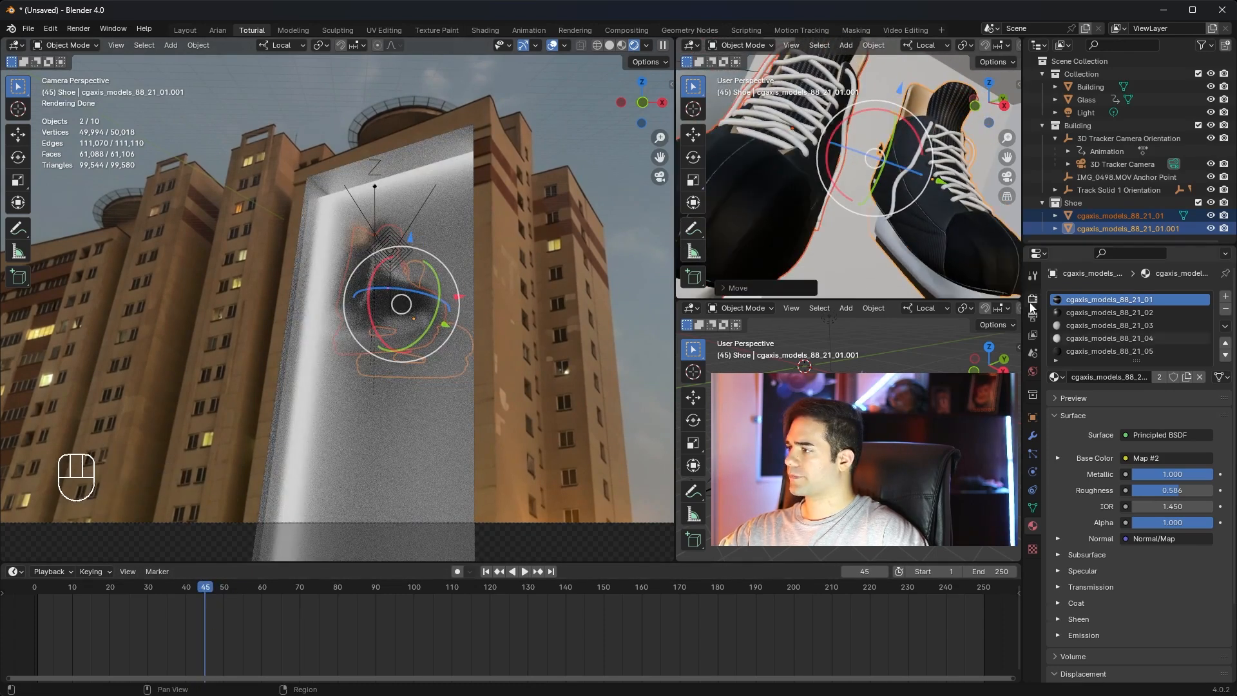
Enable viewport denoising in the Cycles render settings.
{"action": "left_click", "coordinate": [1033, 299]}
{"action": "scroll", "coordinate": [1074, 412], "scroll_direction": "down", "scroll_amount": 1}
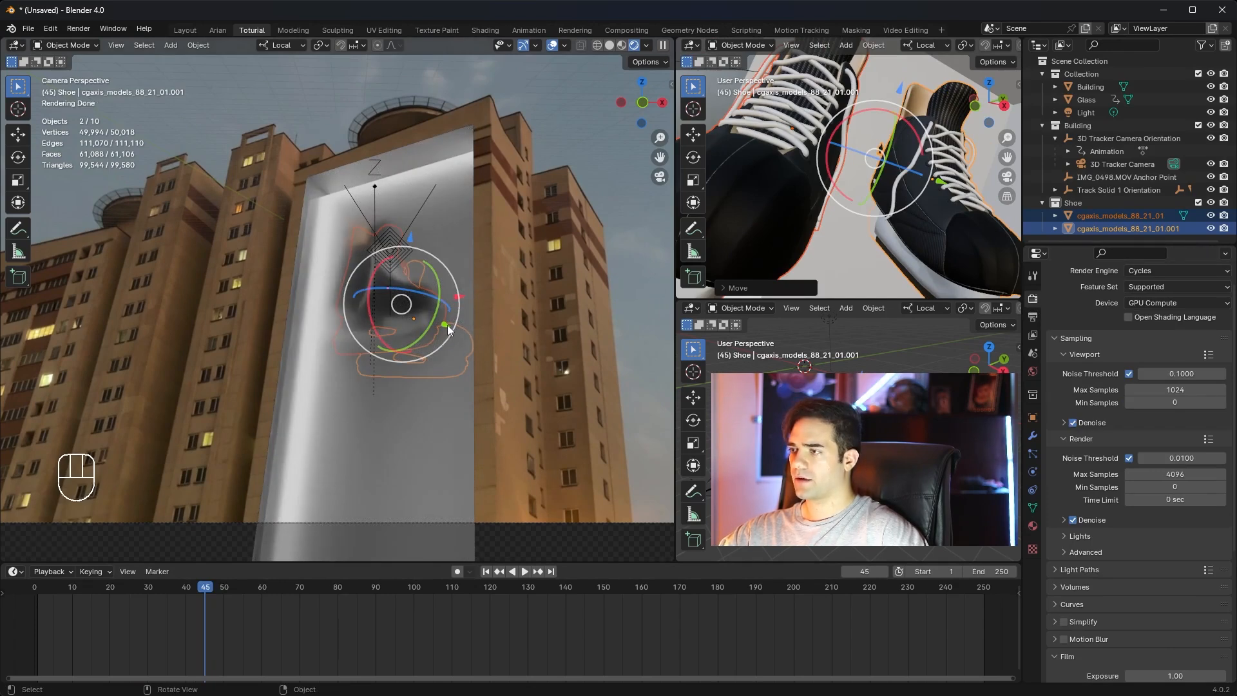
Move both skates about -0.1 m along their local Y axis.
{"action": "key", "text": "g"}
{"action": "key", "text": "y"}
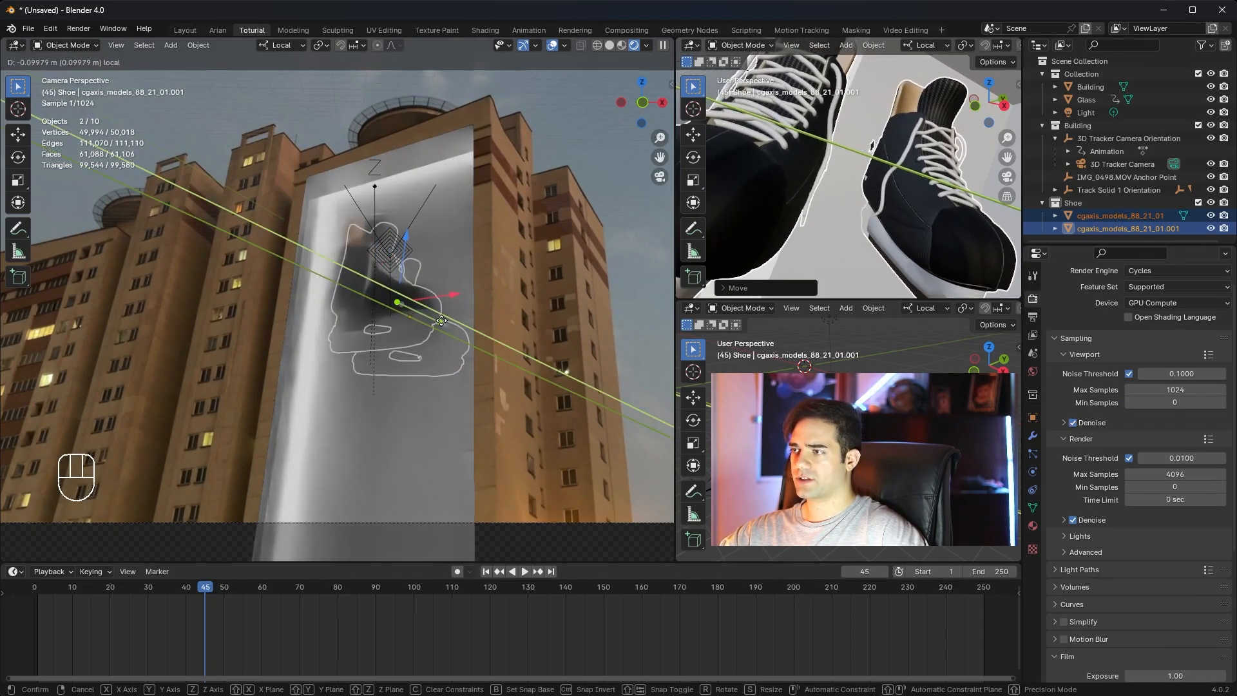
{"action": "left_click", "coordinate": [442, 320]}
Select only the first skate and insert a Location & Rotation keyframe for it at frame 10.
{"action": "left_click", "coordinate": [455, 274]}
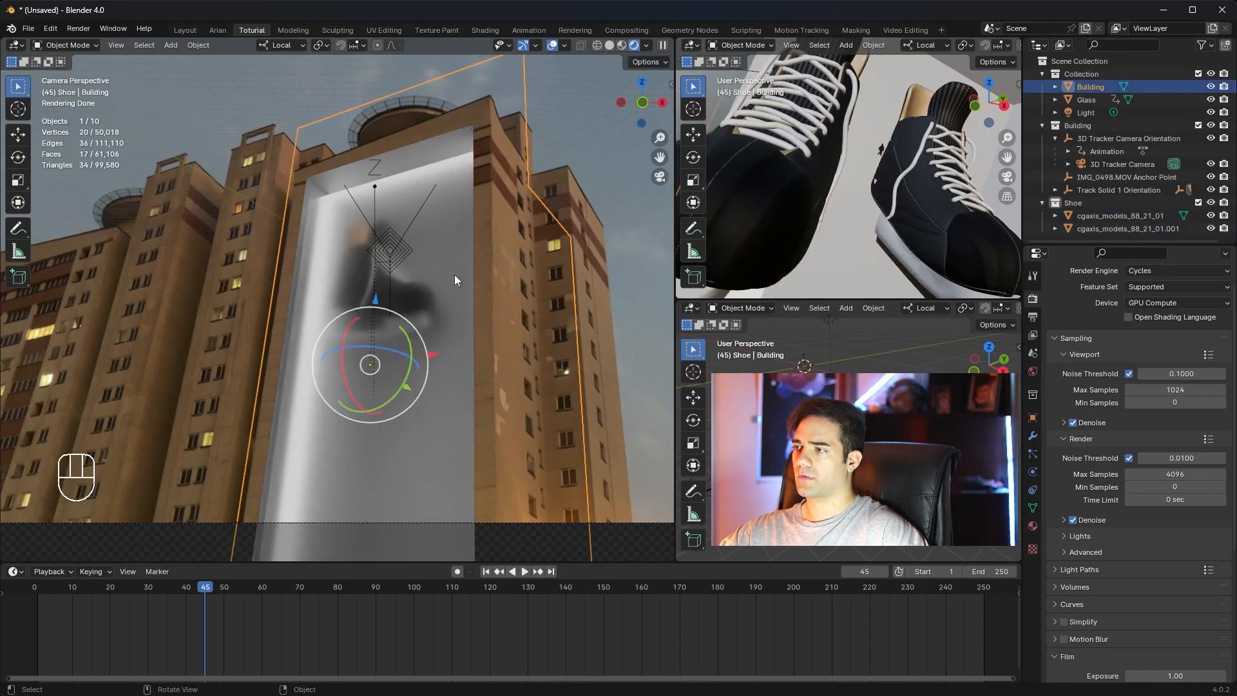
{"action": "left_click", "coordinate": [396, 286]}
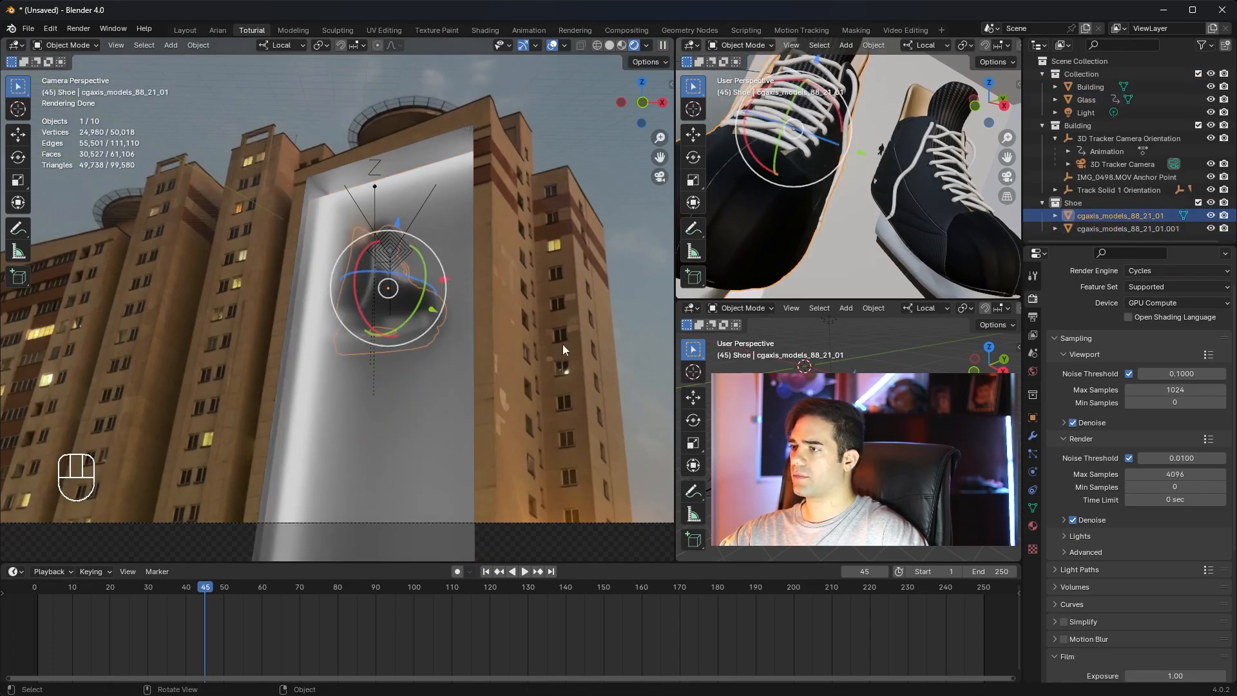
{"action": "middle_click_drag", "start_coordinate": [563, 344], "coordinate": [466, 341], "text": "shift"}
{"action": "key", "text": "KP_0"}
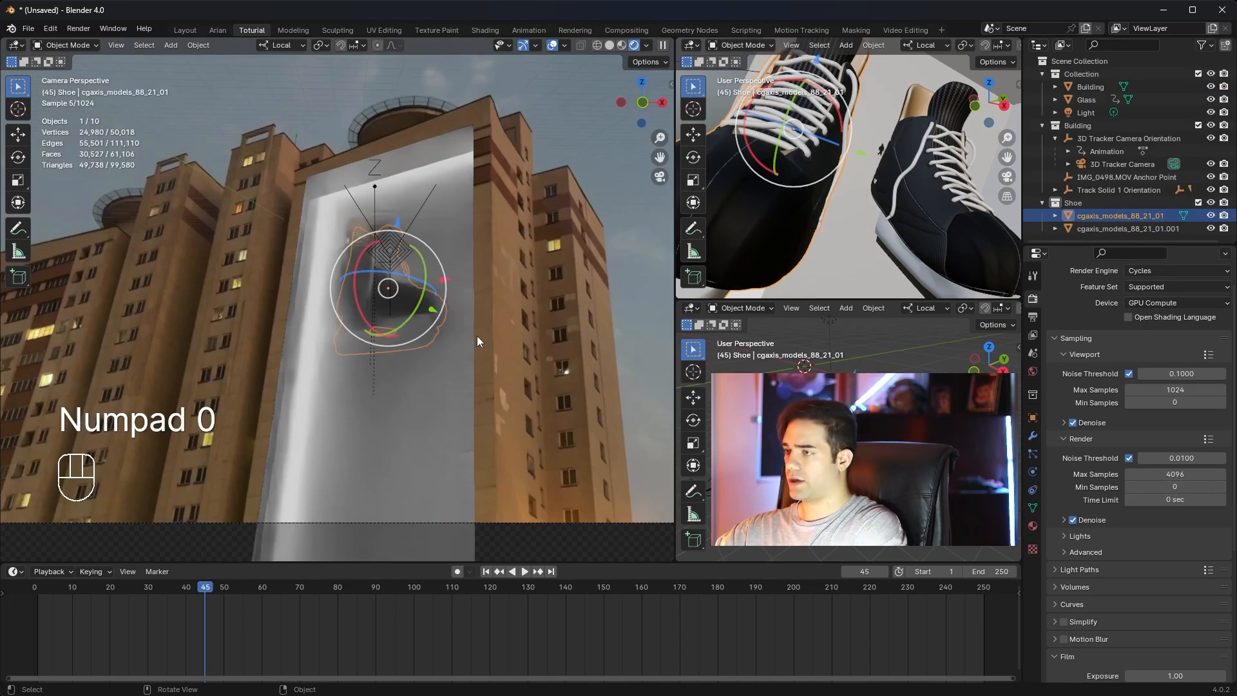
{"action": "key", "text": "shift+ctrl+space"}
{"action": "left_click_drag", "start_coordinate": [180, 587], "coordinate": [71, 591]}
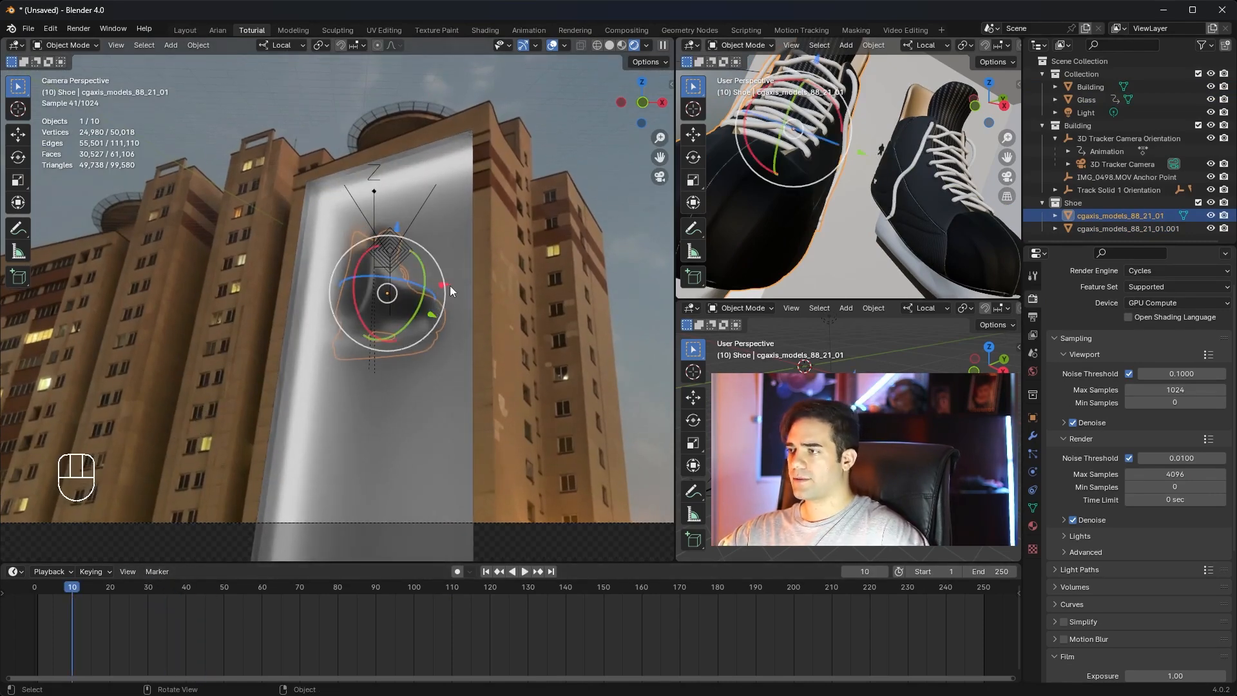
{"action": "key", "text": "i"}
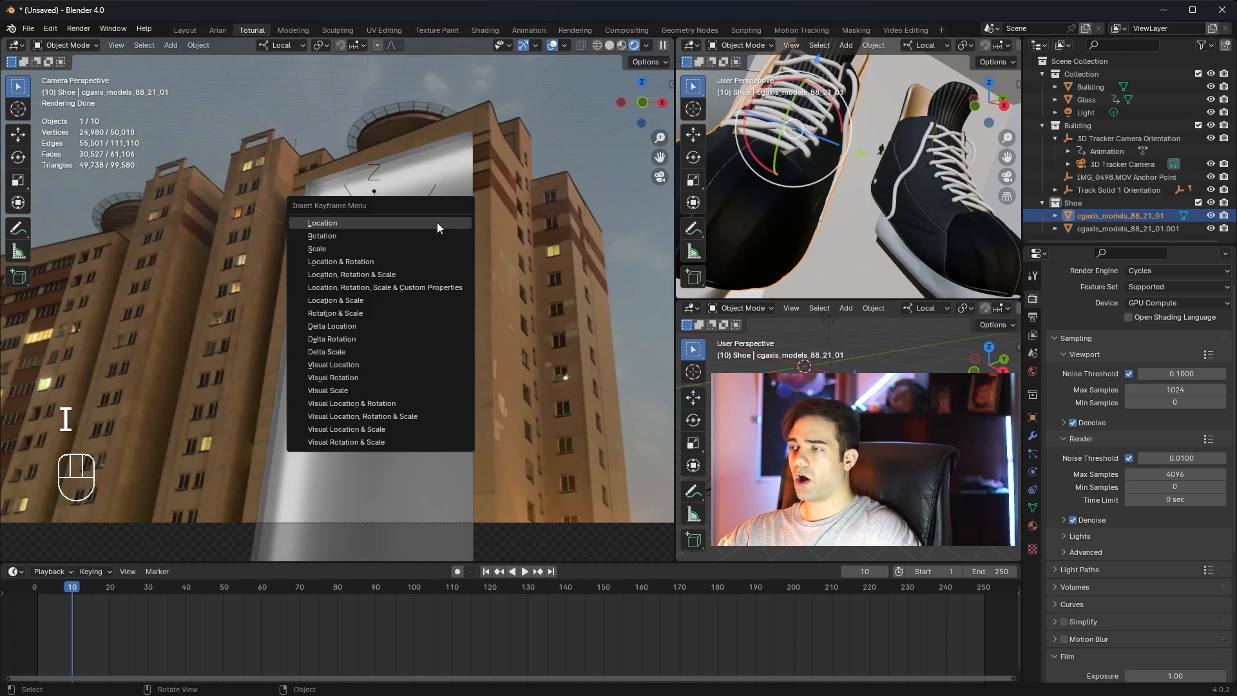
{"action": "left_click", "coordinate": [377, 265]}
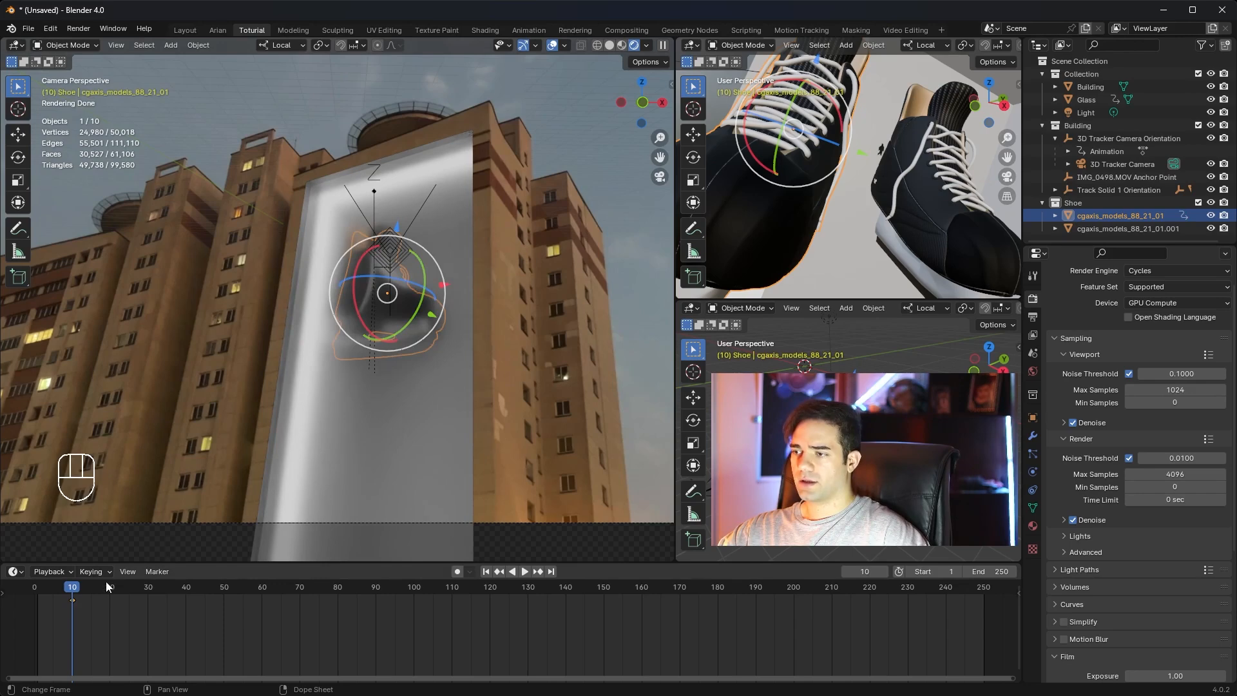
At frame 71, turn the first skate with trackball rotation and insert a Location & Rotation keyframe.
{"action": "left_click_drag", "start_coordinate": [106, 581], "coordinate": [304, 594]}
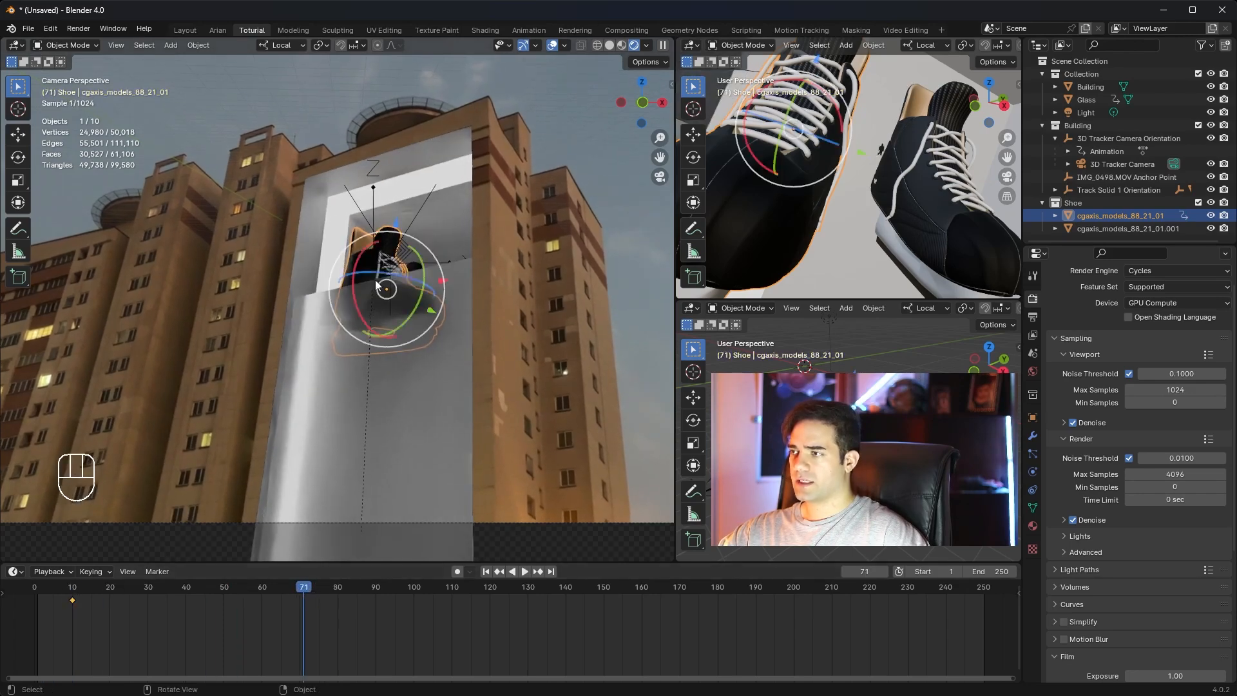
{"action": "key", "text": "r"}
{"action": "key", "text": "r"}
{"action": "left_click", "coordinate": [412, 259]}
{"action": "key", "text": "r"}
{"action": "key", "text": "r"}
{"action": "left_click", "coordinate": [407, 259]}
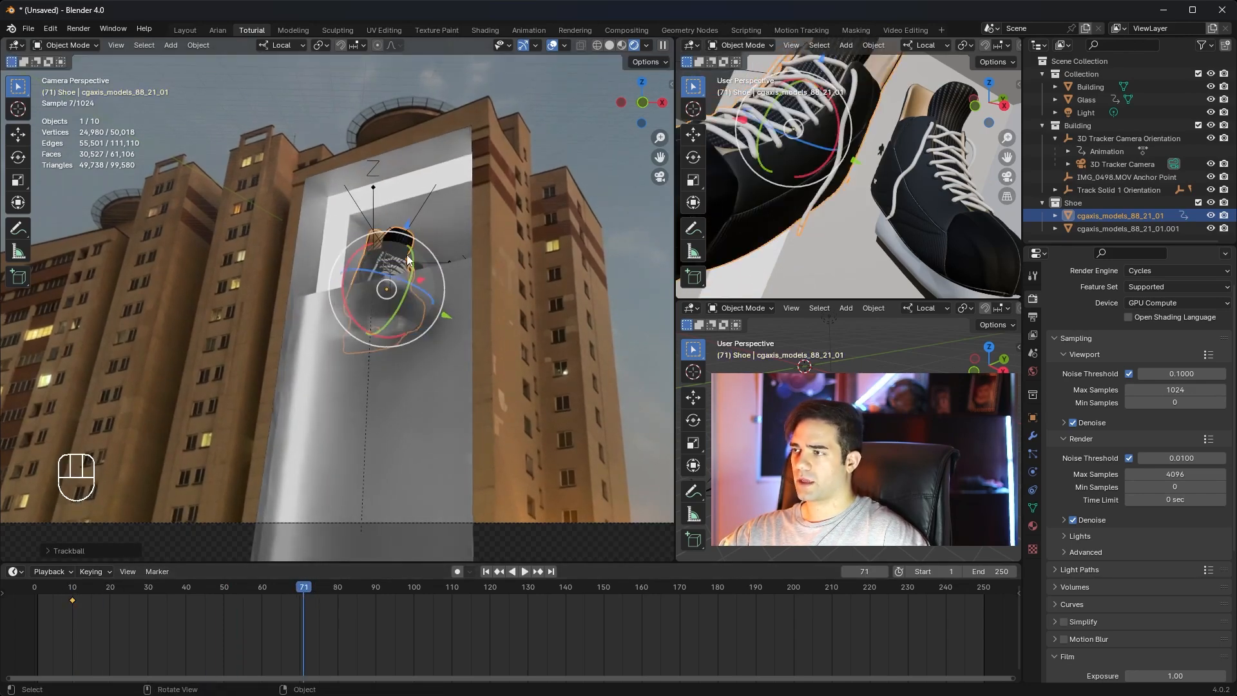
{"action": "key", "text": "i"}
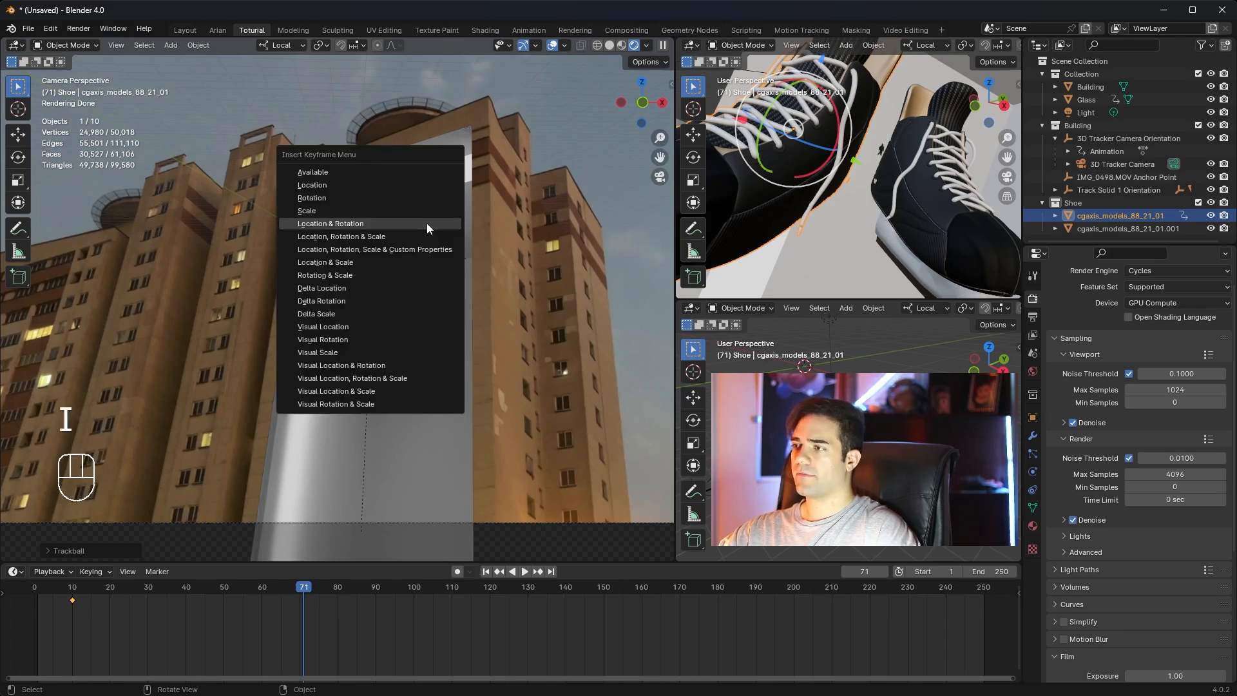
{"action": "left_click", "coordinate": [427, 223]}
At frame 1, lower the first skate along its local Z axis and insert a Location & Rotation keyframe.
{"action": "left_click_drag", "start_coordinate": [285, 581], "coordinate": [88, 586]}
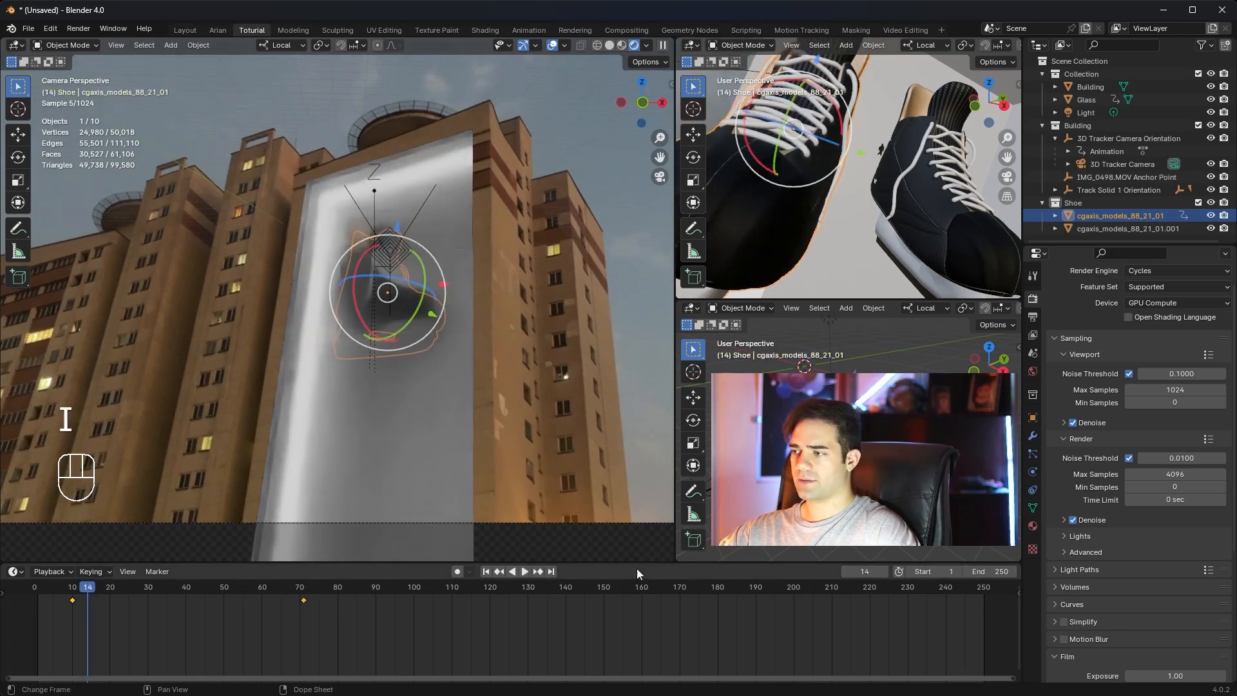
{"action": "left_click", "coordinate": [486, 572]}
{"action": "key", "text": "g"}
{"action": "key", "text": "z"}
{"action": "key", "text": "z"}
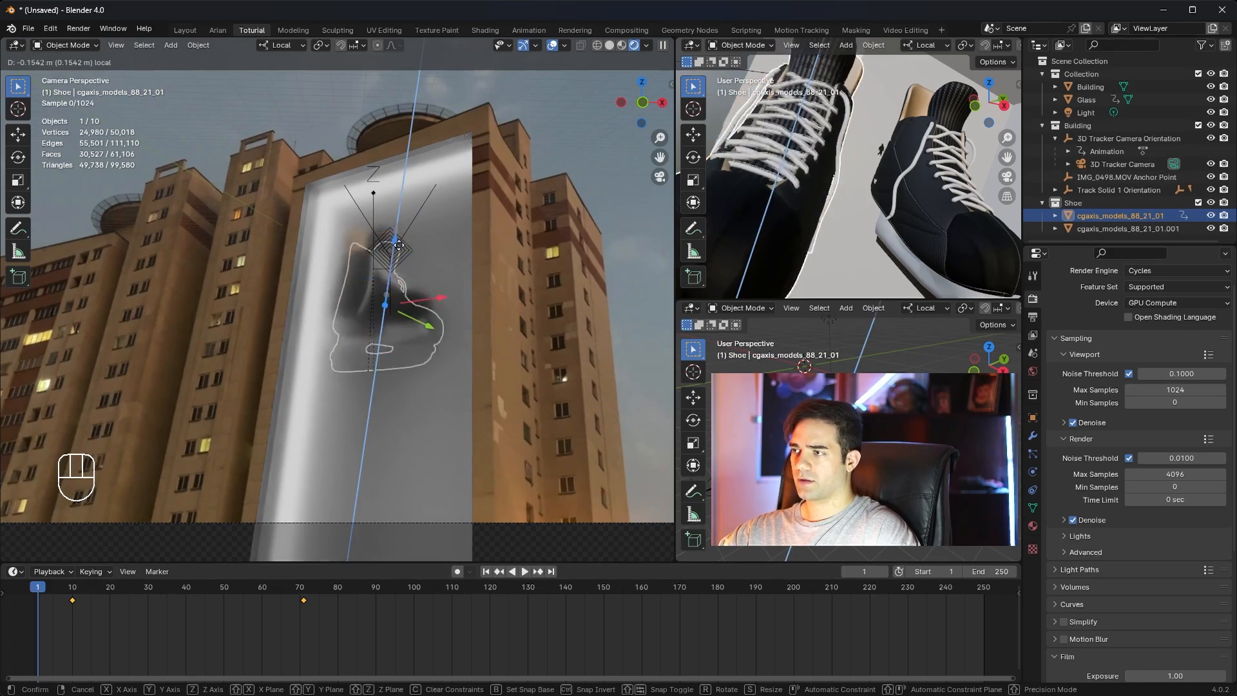
{"action": "left_click", "coordinate": [399, 253]}
{"action": "key", "text": "i"}
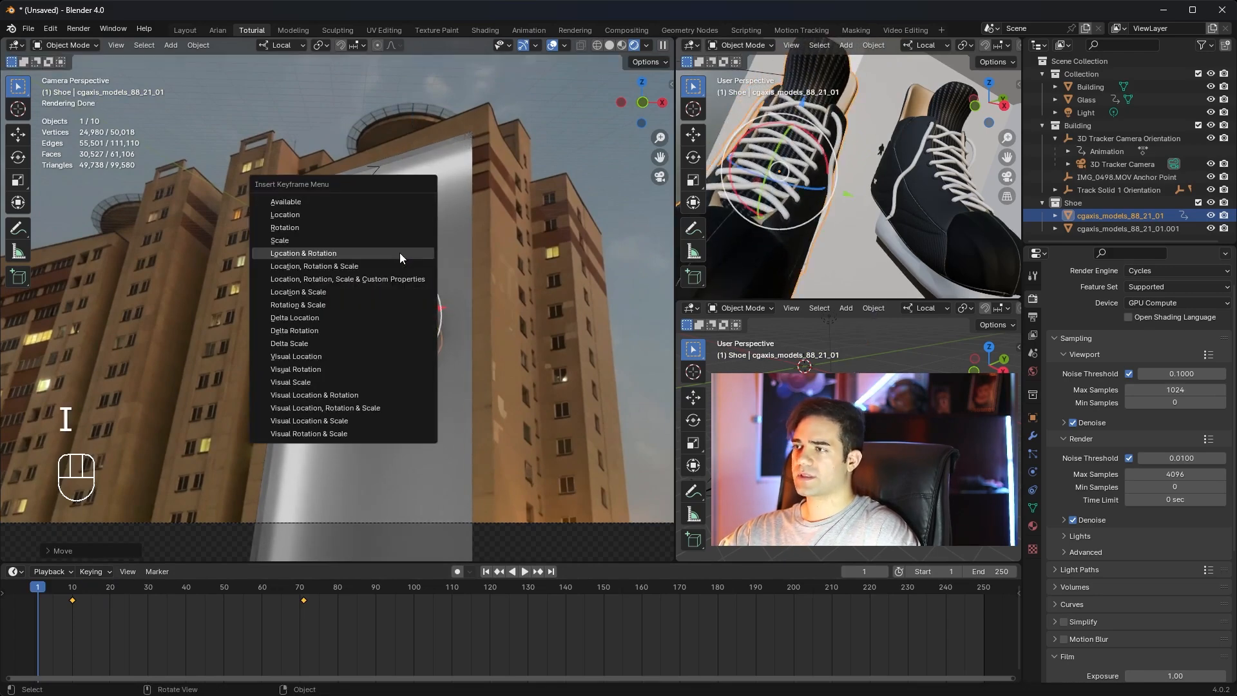
{"action": "left_click", "coordinate": [399, 252]}
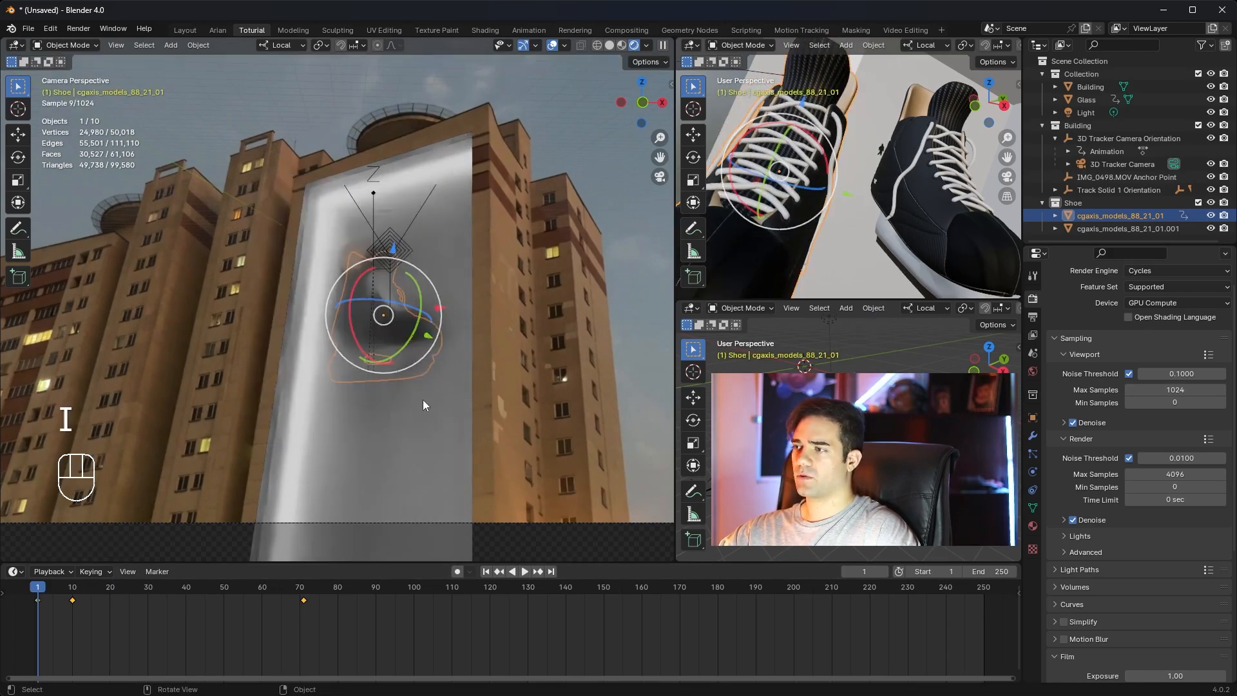
Delete the skate's keyframe at frame 10, move its frame 1 keyframe to frame 10 and play back the animation.
{"action": "left_click", "coordinate": [73, 600]}
{"action": "key", "text": "Delete"}
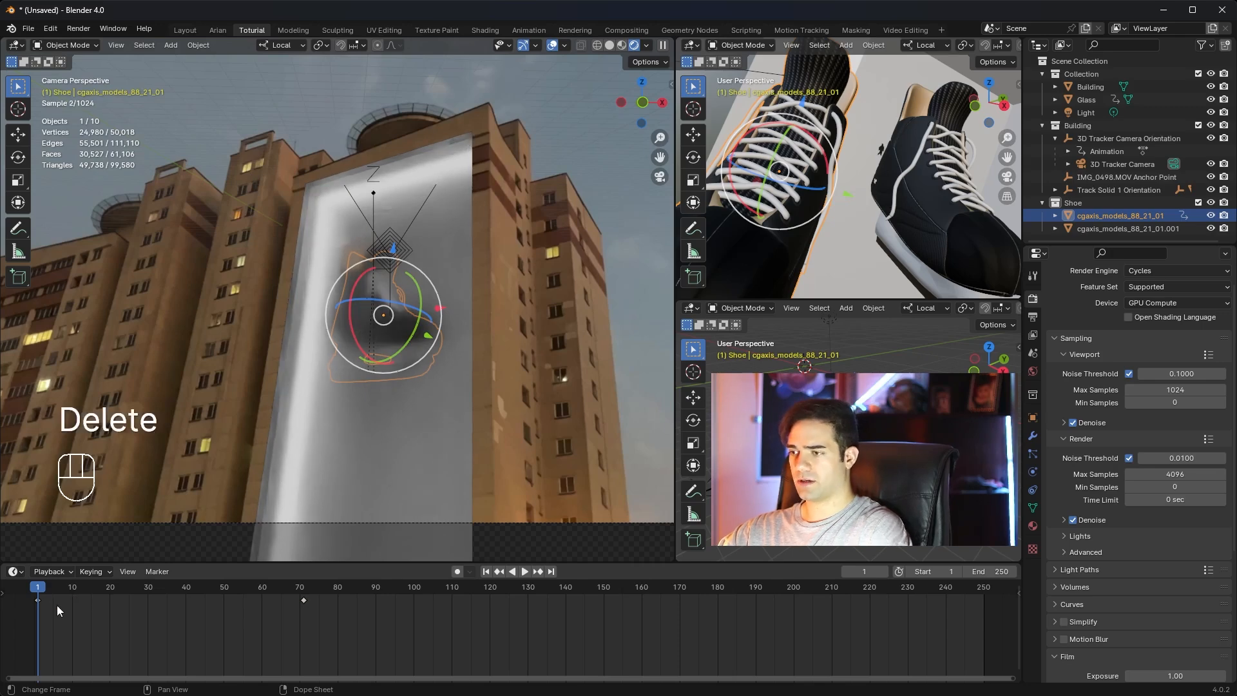
{"action": "left_click_drag", "start_coordinate": [41, 600], "coordinate": [140, 595]}
{"action": "key", "text": "space"}
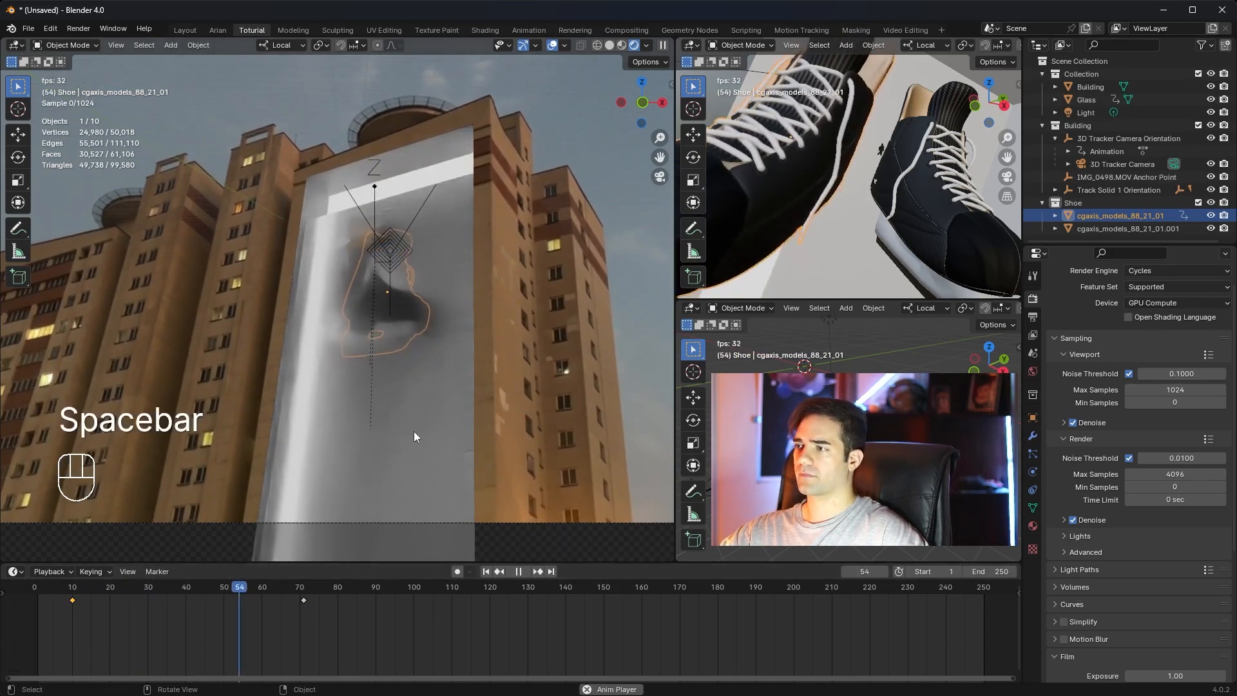
{"action": "key", "text": "space"}
At frame 130, move and rotate the first skate out past the recess's front edge and insert a Location & Rotation keyframe.
{"action": "left_click_drag", "start_coordinate": [383, 586], "coordinate": [529, 607]}
{"action": "left_click_drag", "start_coordinate": [370, 292], "coordinate": [414, 284]}
{"action": "left_click_drag", "start_coordinate": [453, 320], "coordinate": [426, 307]}
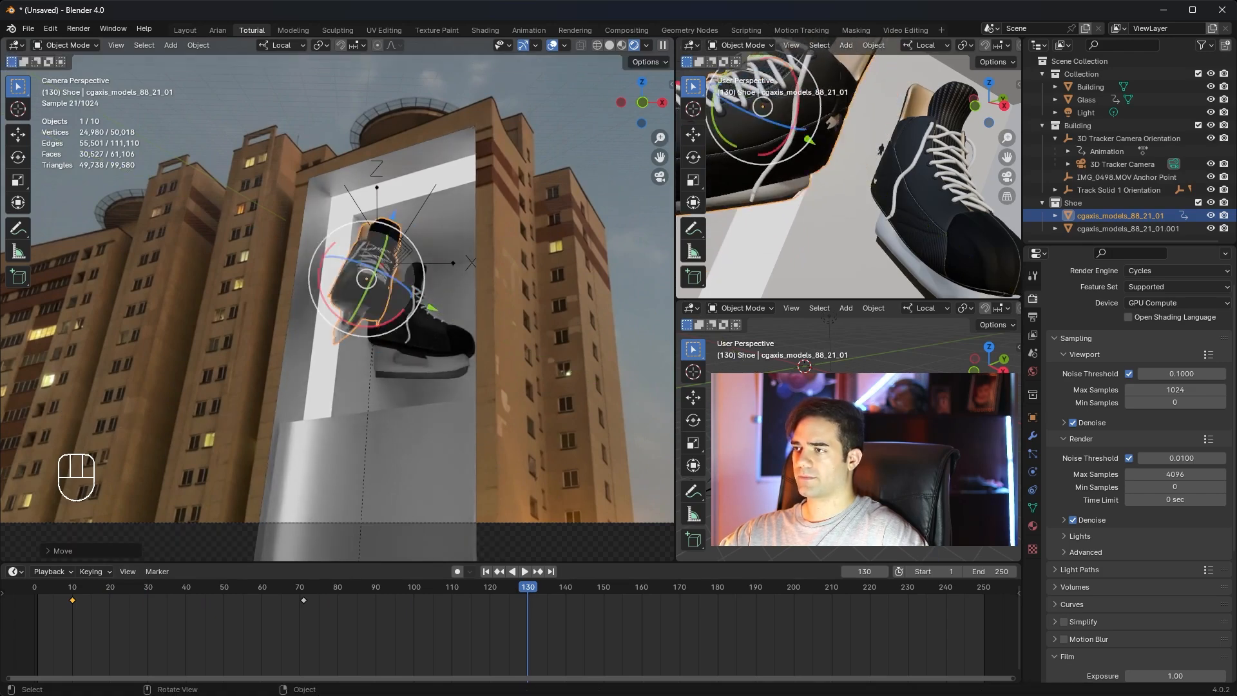
{"action": "left_click_drag", "start_coordinate": [356, 238], "coordinate": [320, 231]}
{"action": "left_click_drag", "start_coordinate": [404, 244], "coordinate": [363, 259]}
{"action": "left_click_drag", "start_coordinate": [426, 300], "coordinate": [392, 288]}
{"action": "left_click_drag", "start_coordinate": [385, 288], "coordinate": [389, 277]}
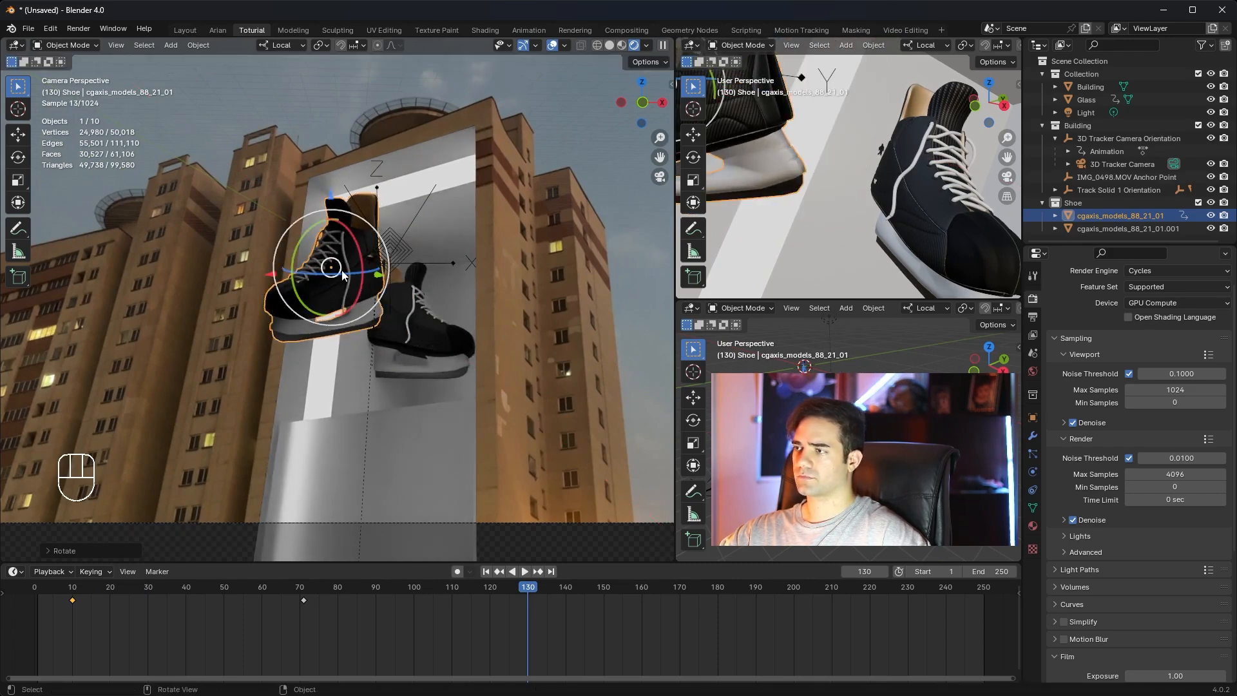
{"action": "key", "text": "i"}
{"action": "left_click", "coordinate": [384, 219]}
At frame 210, tilt the first skate with trackball rotation, raise it along its local Z axis and keyframe the pose.
{"action": "left_click_drag", "start_coordinate": [521, 589], "coordinate": [833, 601]}
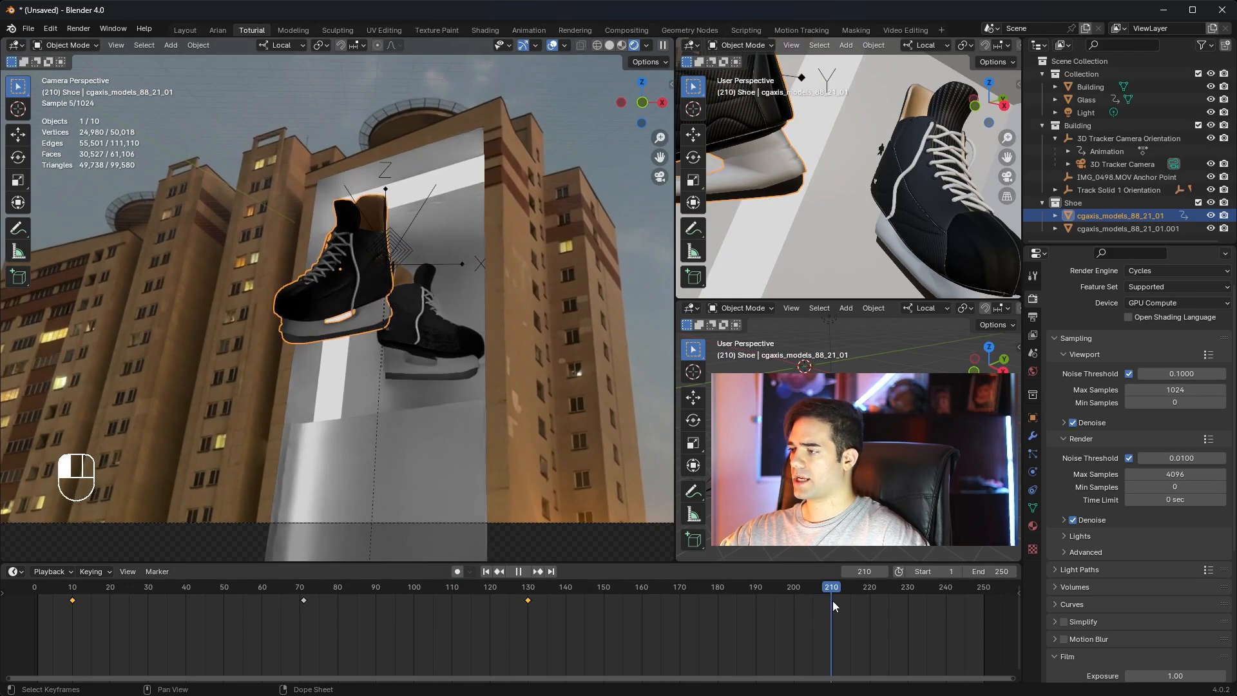
{"action": "left_click_drag", "start_coordinate": [285, 279], "coordinate": [268, 298]}
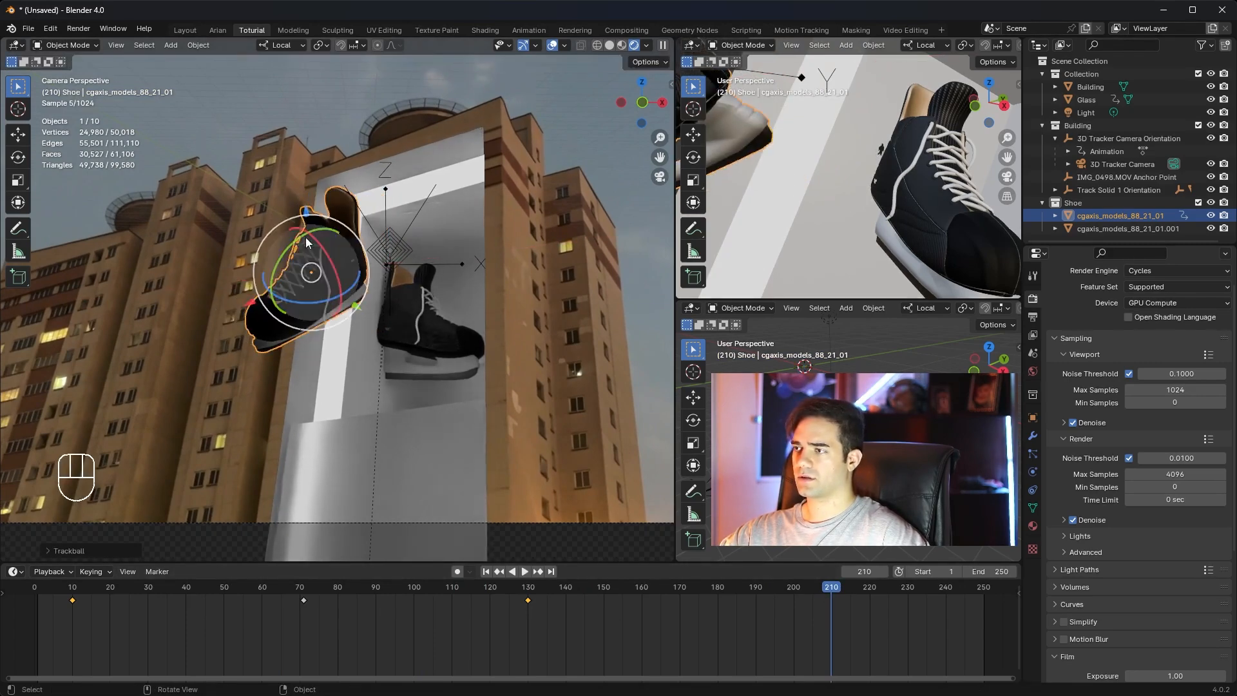
{"action": "left_click_drag", "start_coordinate": [304, 210], "coordinate": [302, 175]}
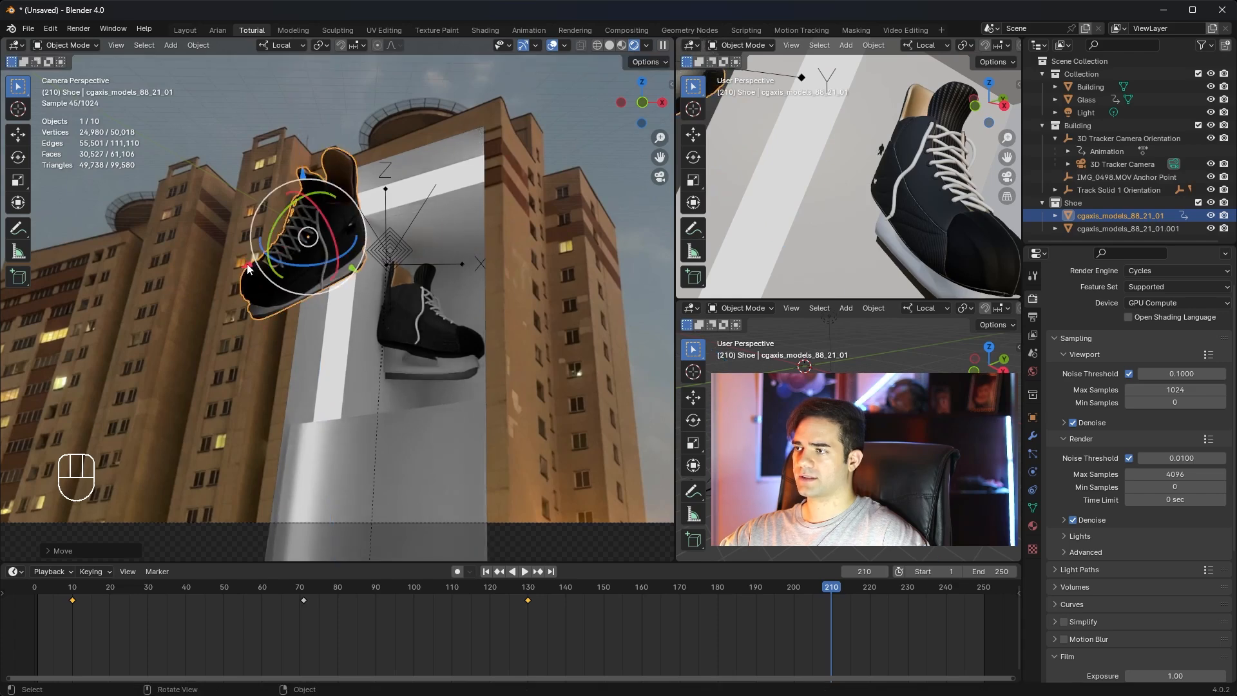
{"action": "left_click_drag", "start_coordinate": [249, 269], "coordinate": [252, 267]}
Set the scene's end frame to 500 and insert Location & Rotation keyframes for new first-skate poses at frame 315 and about frame 381.
{"action": "left_click", "coordinate": [997, 572]}
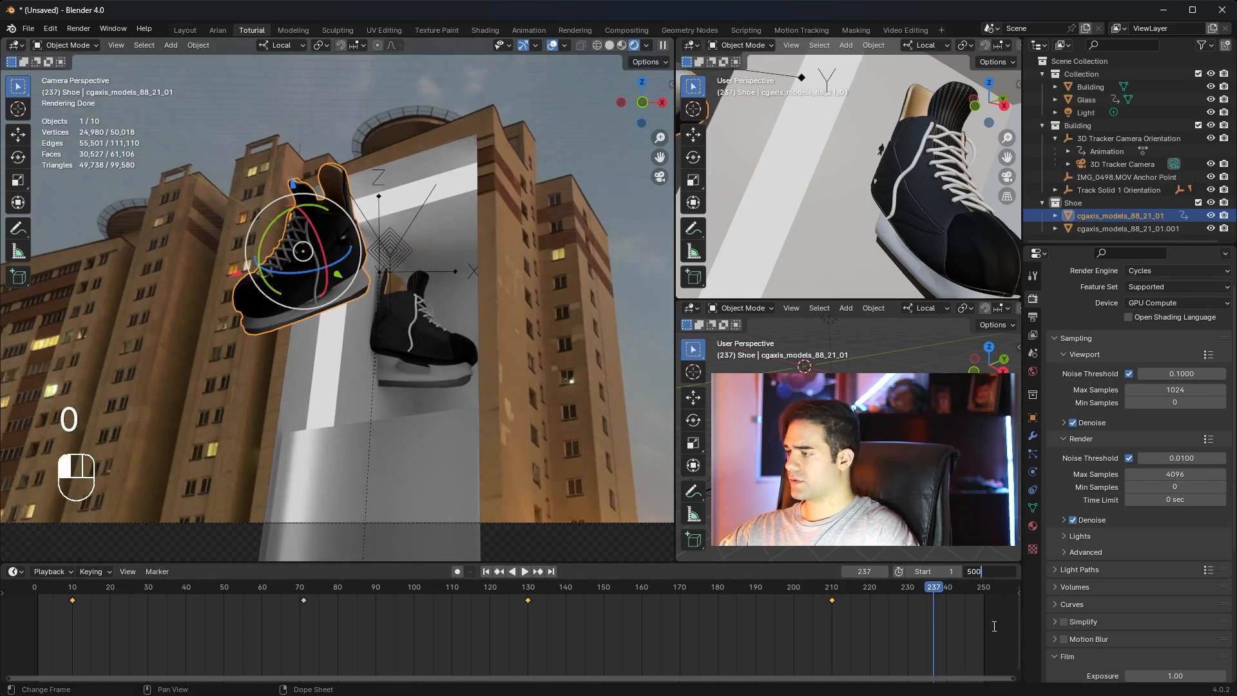
{"action": "key", "text": "Return"}
{"action": "scroll", "coordinate": [984, 619], "scroll_direction": "down", "scroll_amount": 3}
{"action": "left_click", "coordinate": [961, 603]}
{"action": "key", "text": "i"}
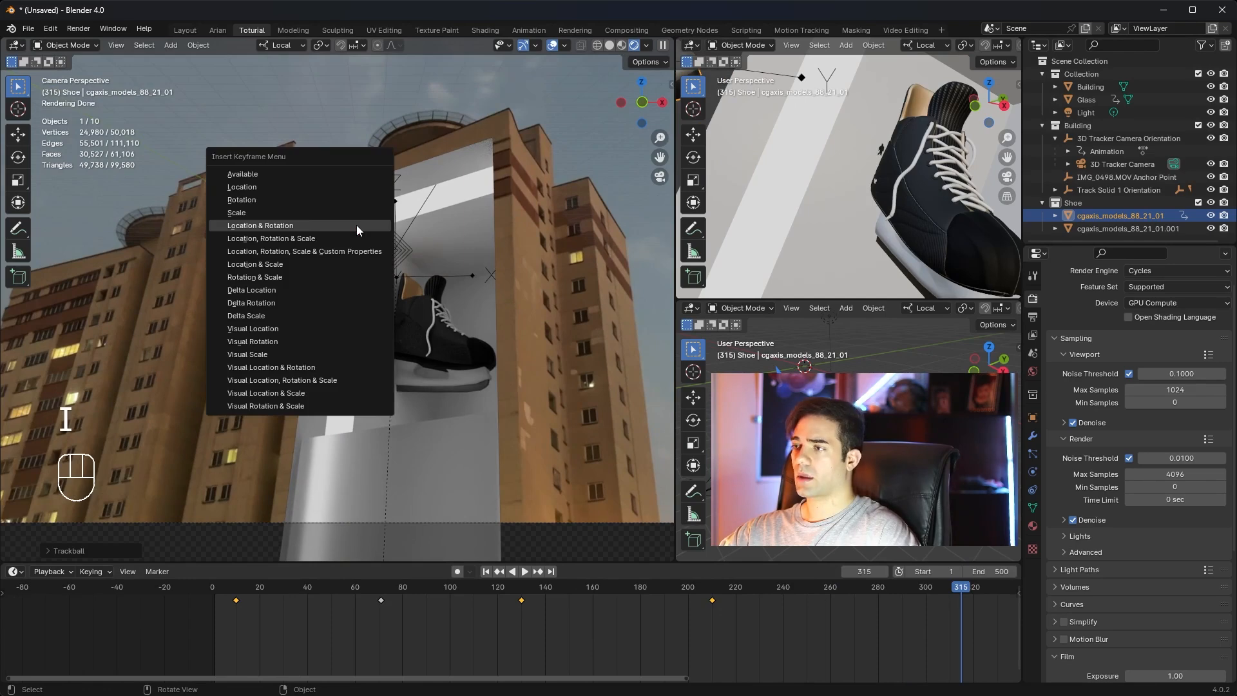
{"action": "left_click", "coordinate": [357, 226]}
{"action": "scroll", "coordinate": [930, 613], "scroll_direction": "down", "scroll_amount": 2}
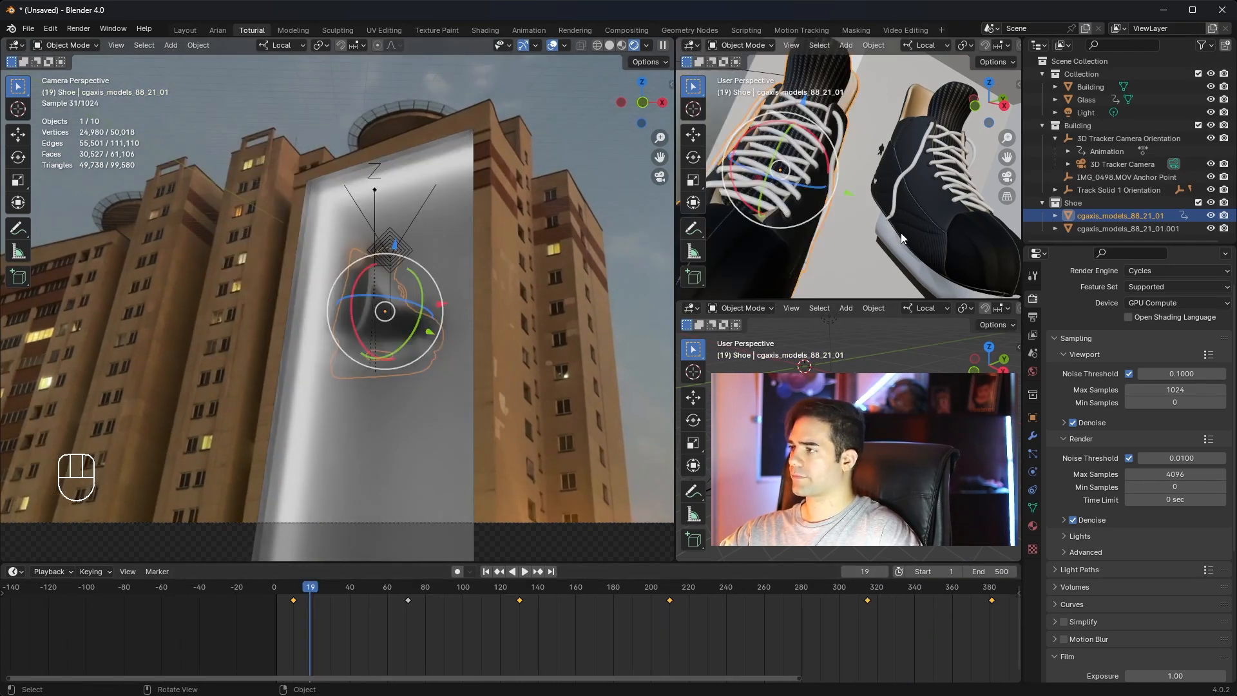
Lower the second skate along its local Z axis and keyframe its starting pose at about frame 5.
{"action": "left_click", "coordinate": [889, 241]}
{"action": "left_click_drag", "start_coordinate": [964, 111], "coordinate": [950, 265]}
{"action": "middle_click_drag", "start_coordinate": [945, 236], "coordinate": [904, 164], "text": "shift"}
{"action": "left_click_drag", "start_coordinate": [877, 169], "coordinate": [883, 211]}
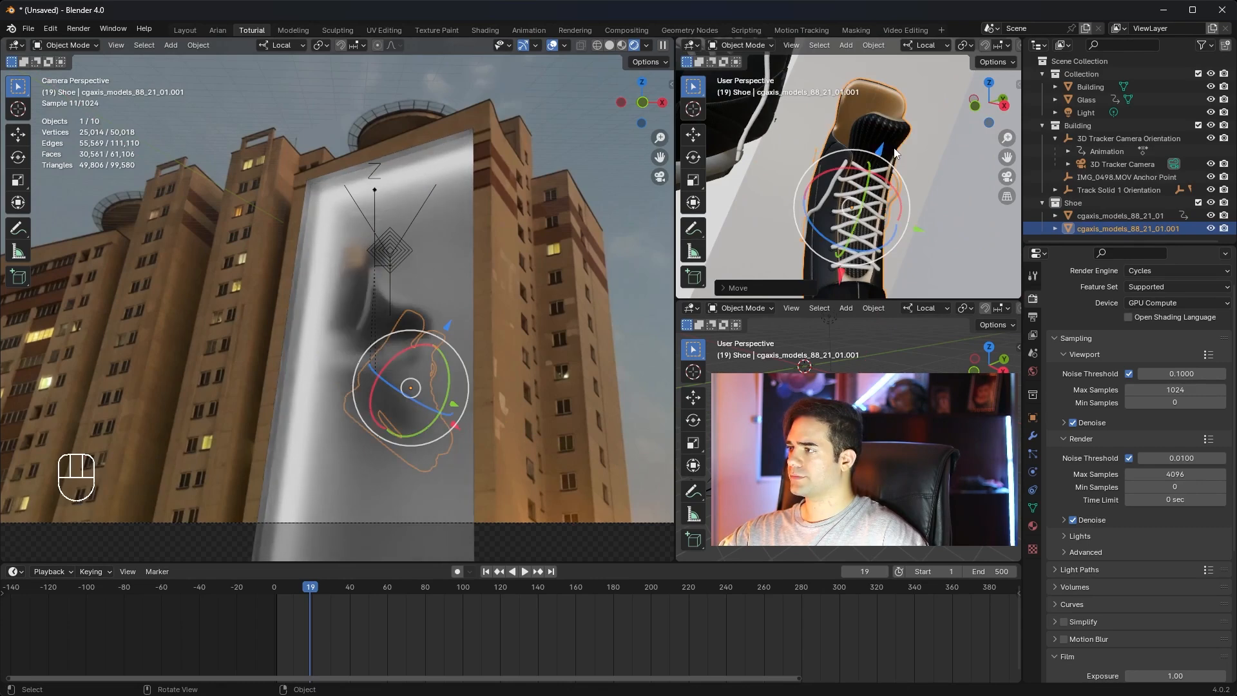
{"action": "left_click", "coordinate": [286, 592]}
{"action": "key", "text": "i"}
At frame 105, raise and turn the second skate in the recess and keyframe the pose.
{"action": "left_click_drag", "start_coordinate": [287, 591], "coordinate": [471, 593]}
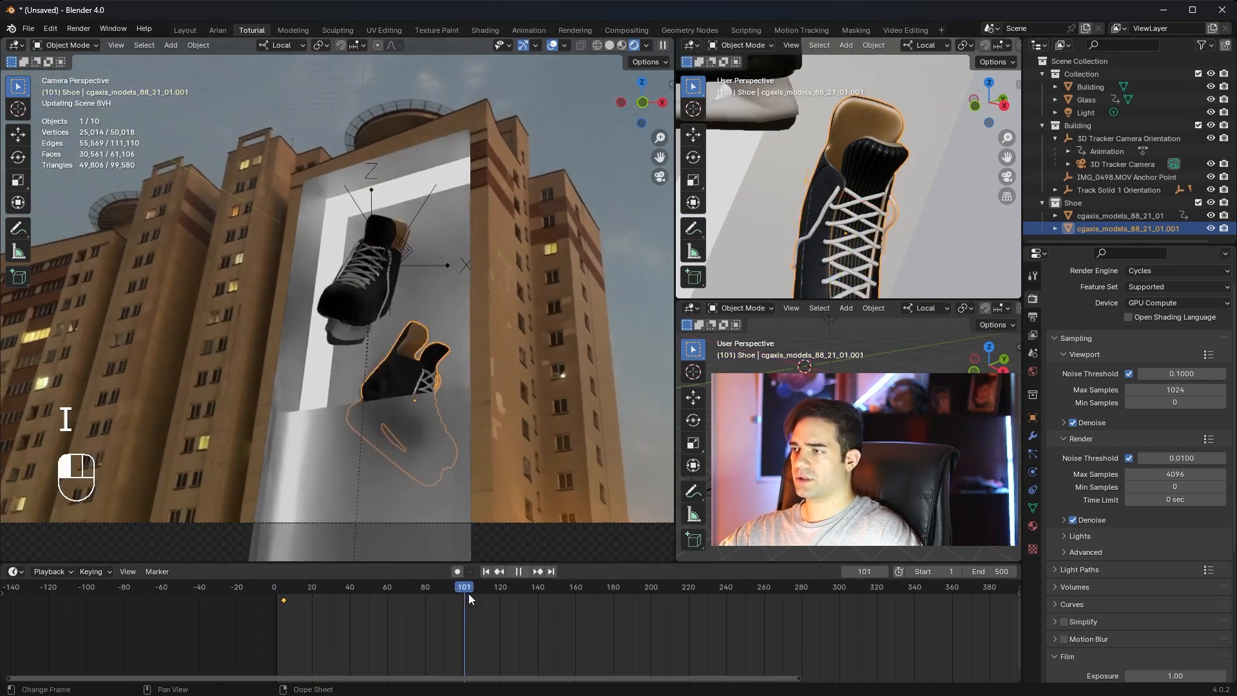
{"action": "key", "text": "g"}
{"action": "left_click_drag", "start_coordinate": [459, 301], "coordinate": [491, 246]}
{"action": "key", "text": "i"}
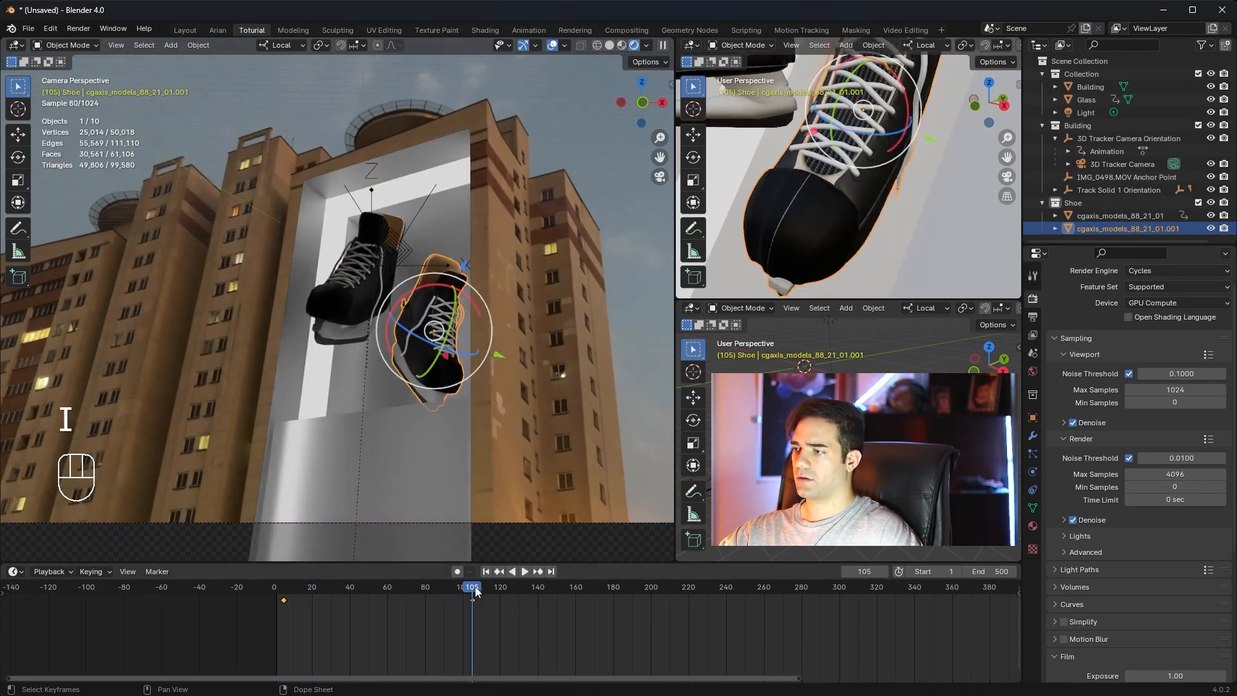
At frame 223, turn the second skate with trackball rotation, move it forward in the recess and insert a Location & Rotation keyframe.
{"action": "left_click_drag", "start_coordinate": [473, 588], "coordinate": [694, 587]}
{"action": "key", "text": "r"}
{"action": "key", "text": "r"}
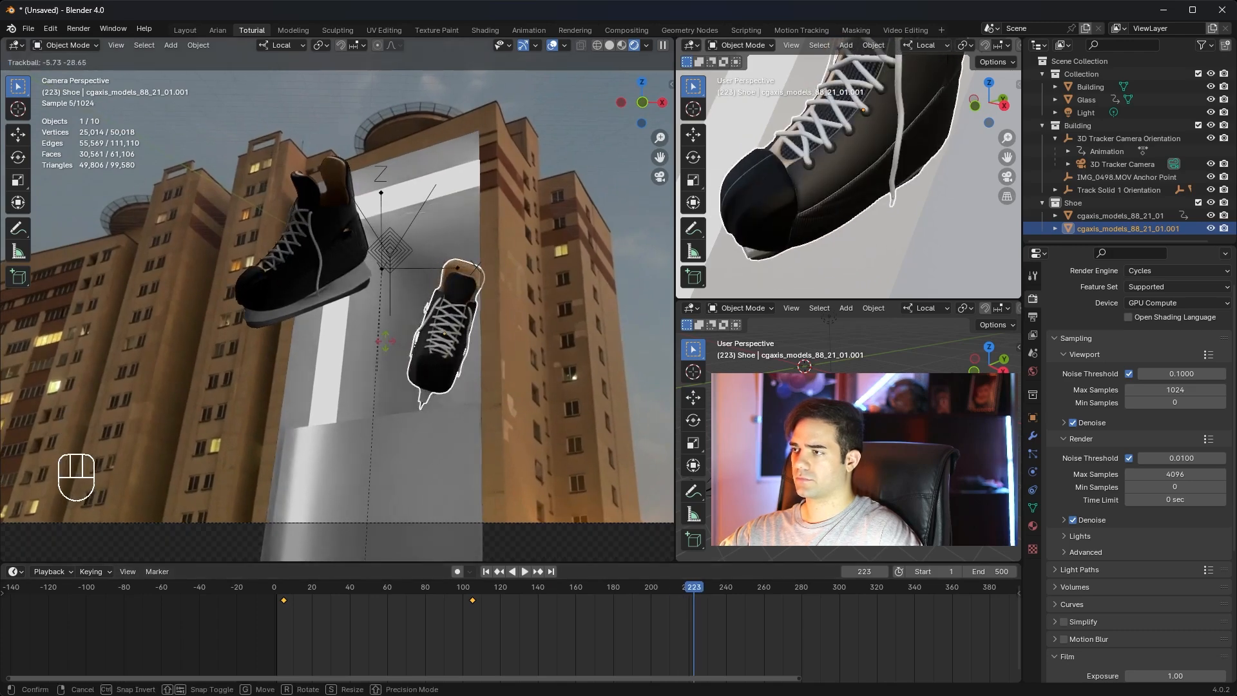
{"action": "left_click", "coordinate": [466, 338]}
{"action": "key", "text": "g"}
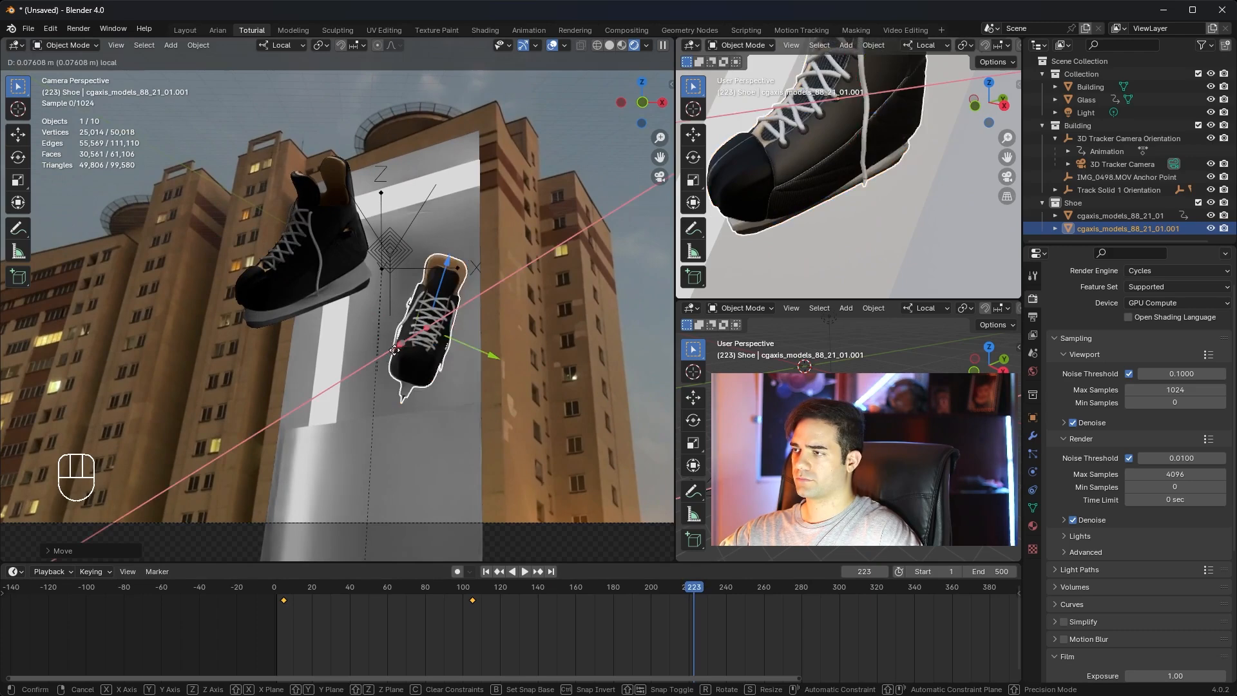
{"action": "left_click", "coordinate": [430, 262]}
{"action": "key", "text": "r"}
{"action": "key", "text": "r"}
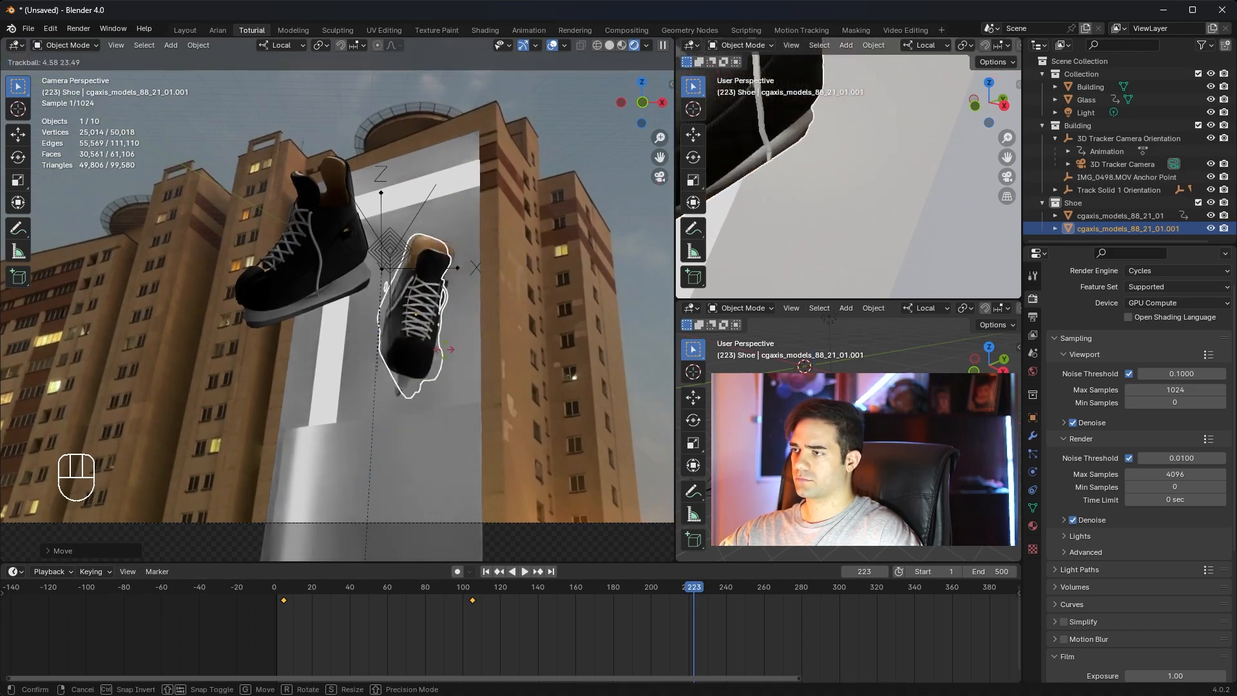
{"action": "left_click", "coordinate": [440, 234]}
{"action": "key", "text": "g"}
{"action": "left_click", "coordinate": [452, 330]}
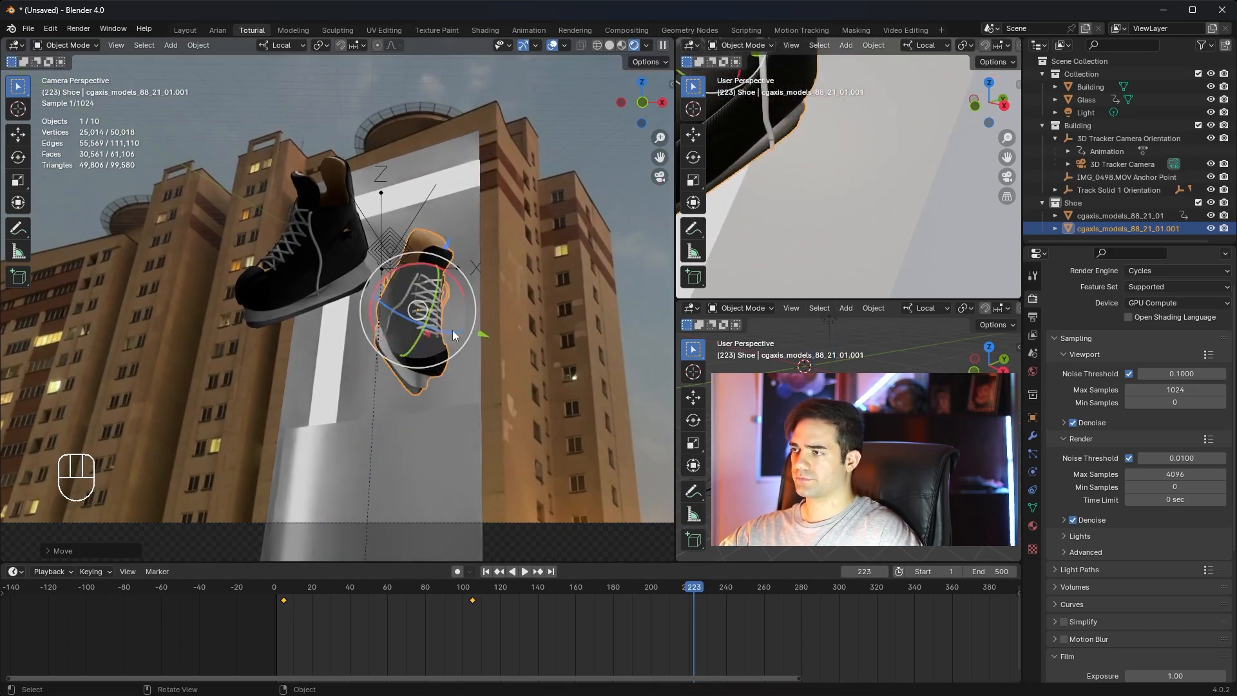
{"action": "key", "text": "i"}
{"action": "left_click", "coordinate": [502, 303]}
Keyframe the second skate's final pose at about frame 352 and return the playhead to frame 209.
{"action": "left_click_drag", "start_coordinate": [693, 586], "coordinate": [938, 598]}
{"action": "left_click_drag", "start_coordinate": [938, 588], "coordinate": [668, 563]}
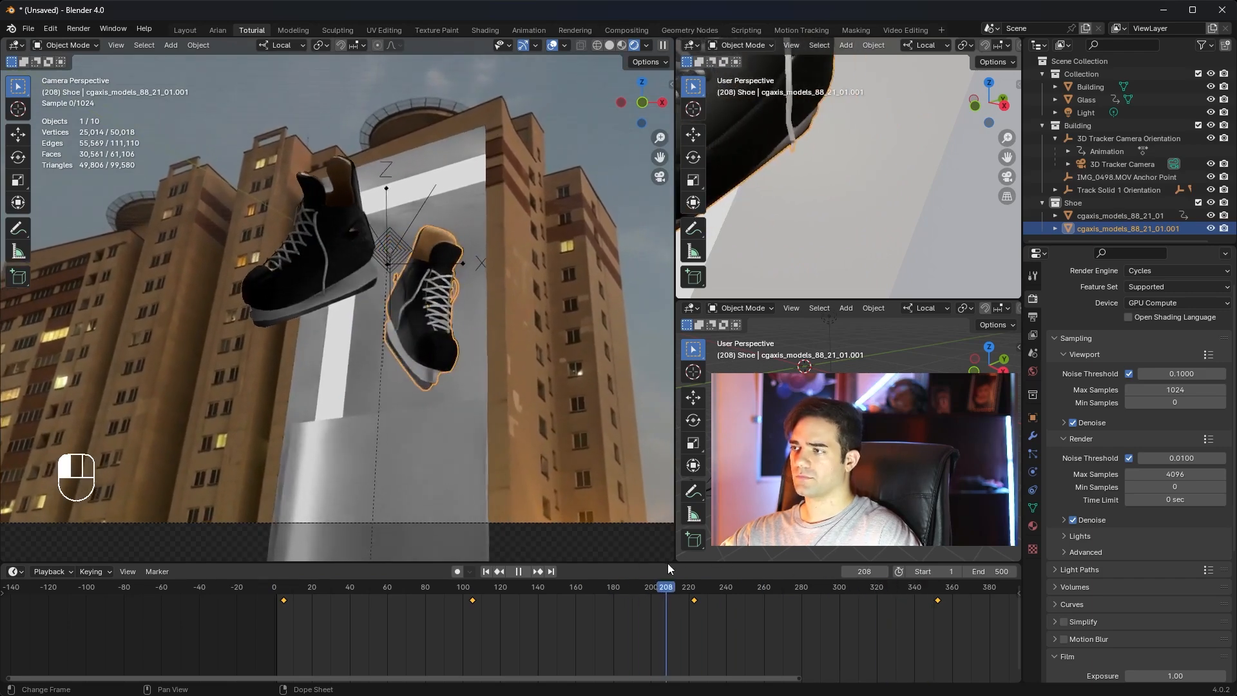
{"action": "scroll", "coordinate": [442, 215], "scroll_direction": "down", "scroll_amount": 1}
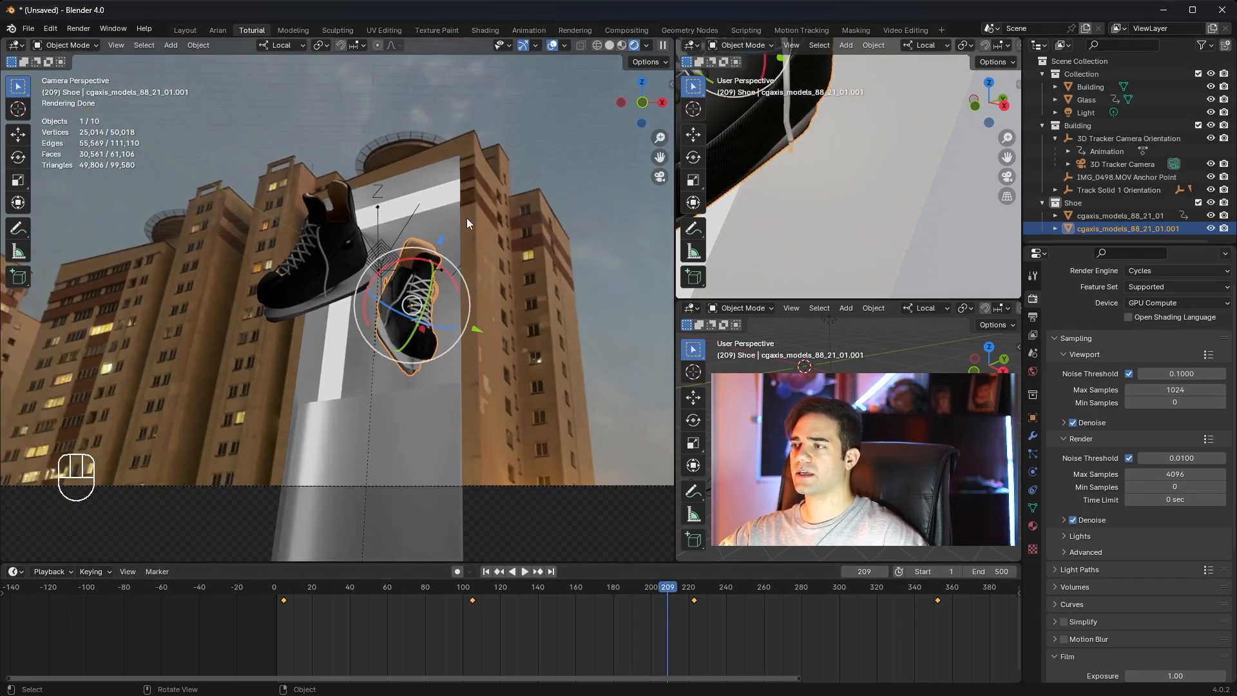
{"action": "middle_click_drag", "start_coordinate": [466, 218], "coordinate": [400, 249], "text": "shift"}
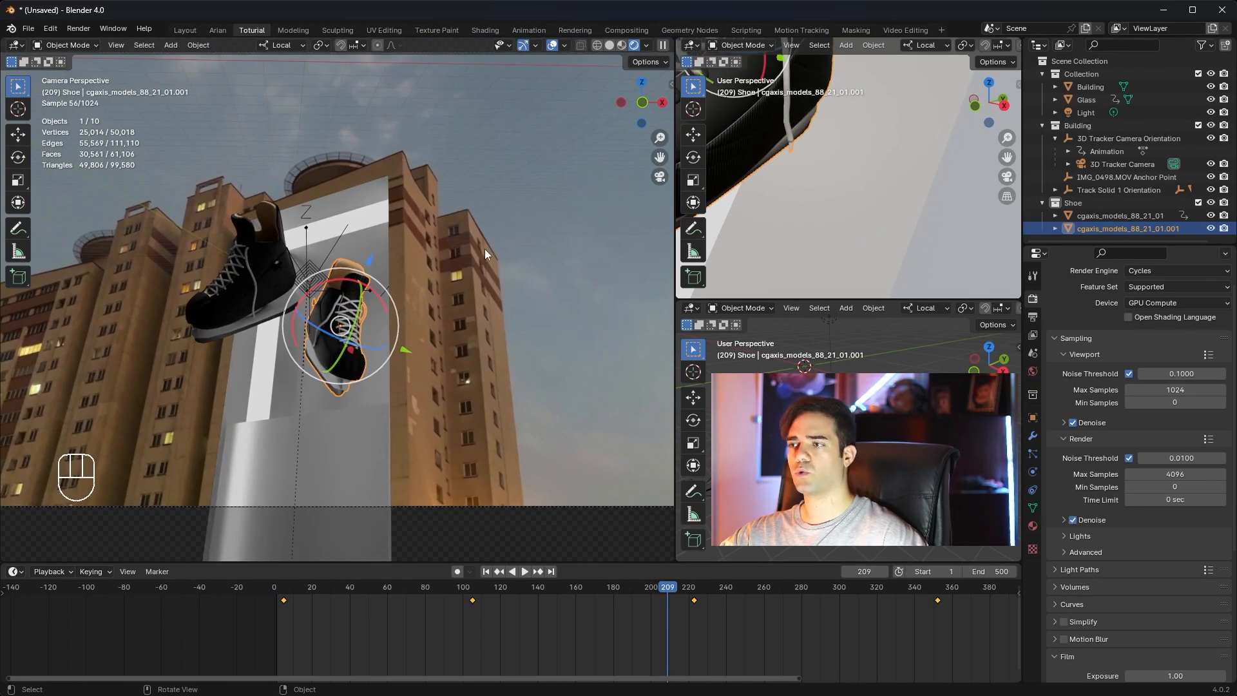
Assign a Nishita Sky Texture to the World background color and check the lighting in the camera view.
{"action": "left_click", "coordinate": [1033, 372]}
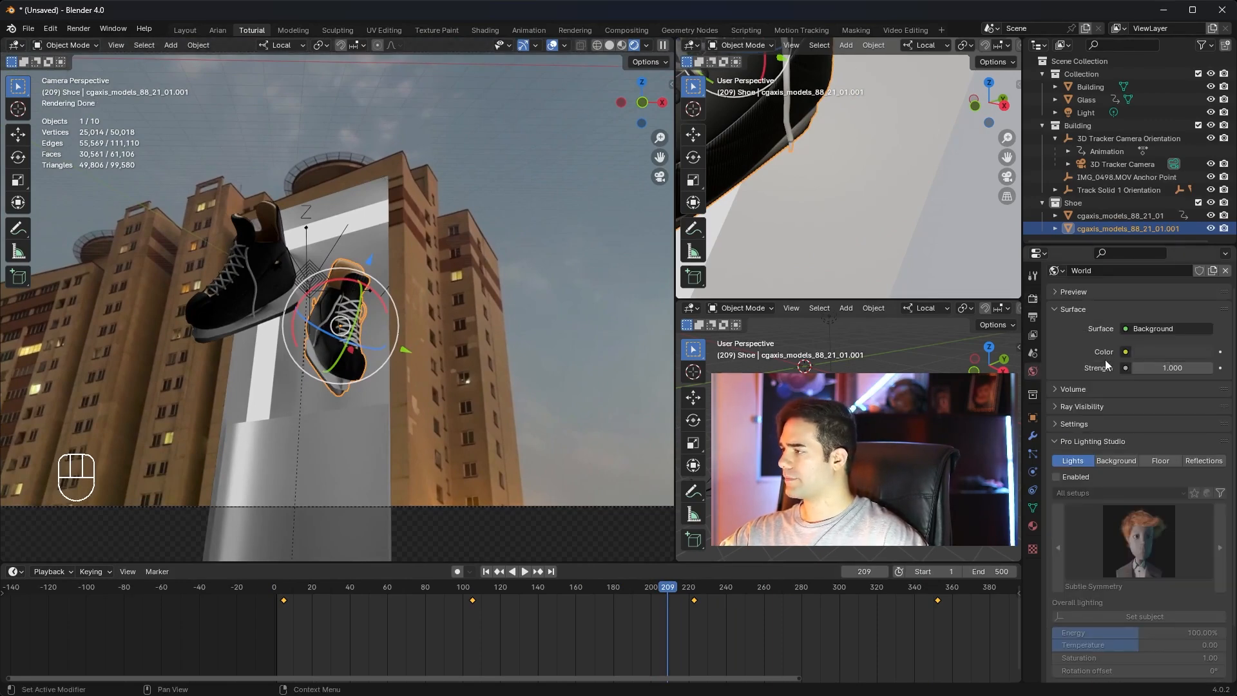
{"action": "left_click", "coordinate": [1125, 352]}
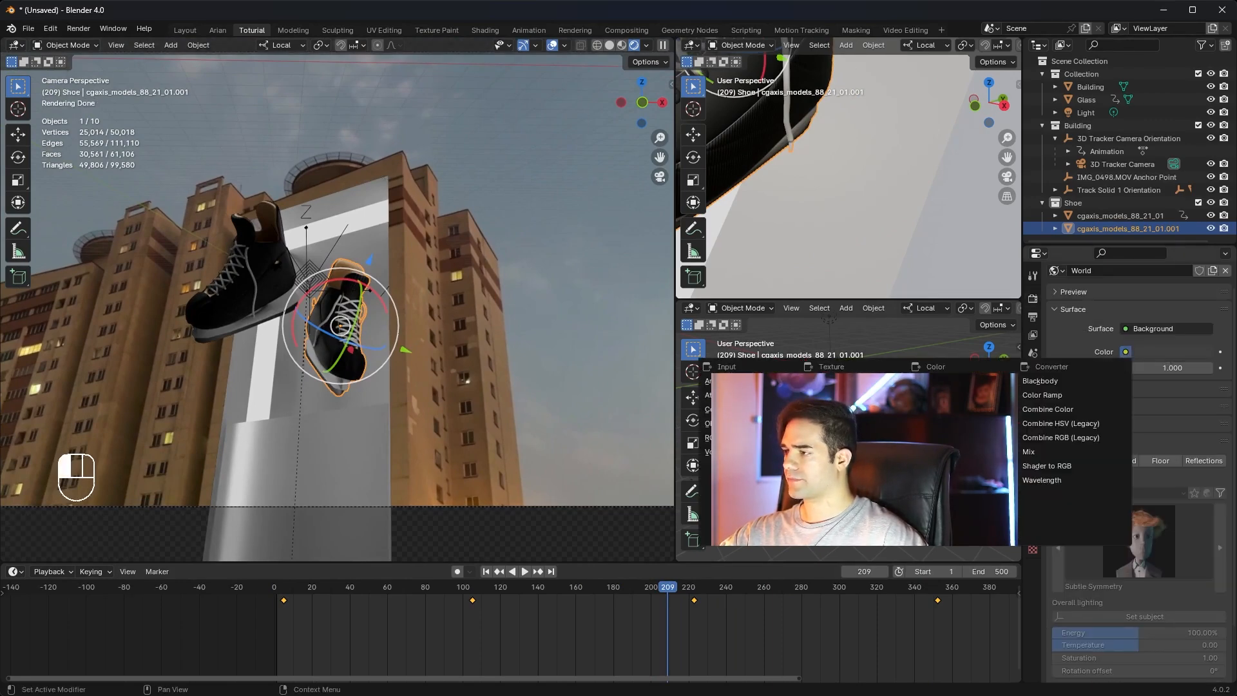
{"action": "left_click", "coordinate": [831, 506]}
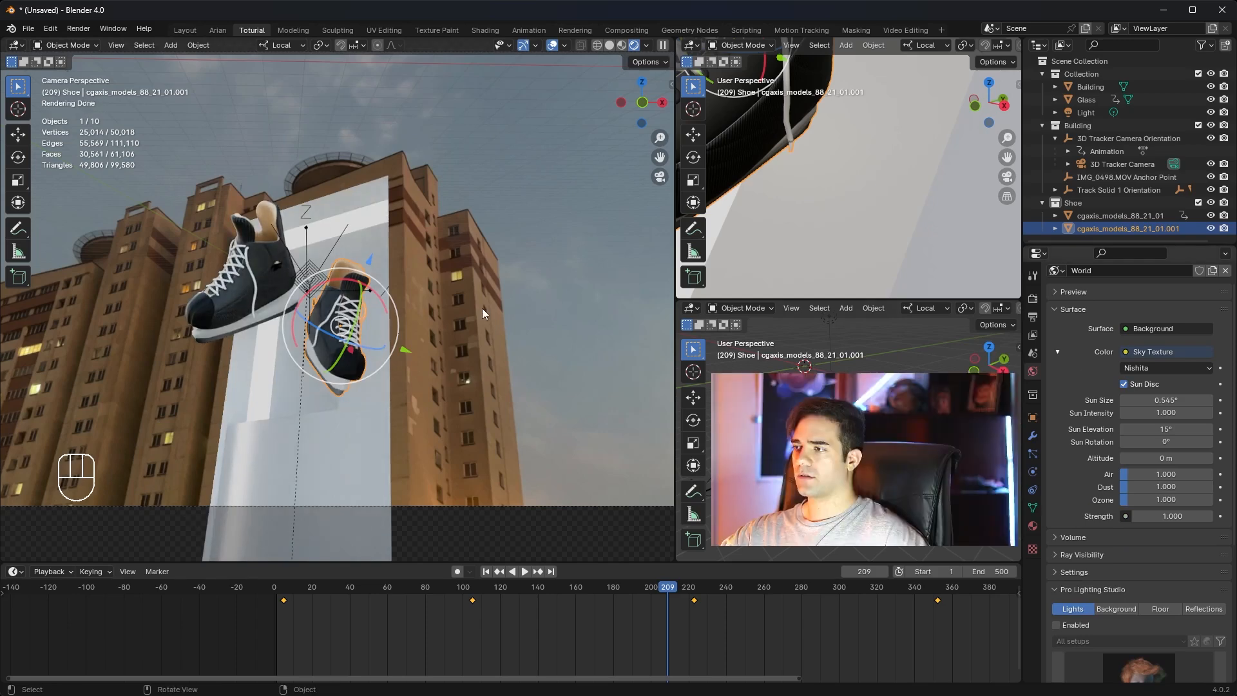
{"action": "scroll", "coordinate": [482, 309], "scroll_direction": "down", "scroll_amount": 3}
{"action": "scroll", "coordinate": [482, 308], "scroll_direction": "up", "scroll_amount": 2}
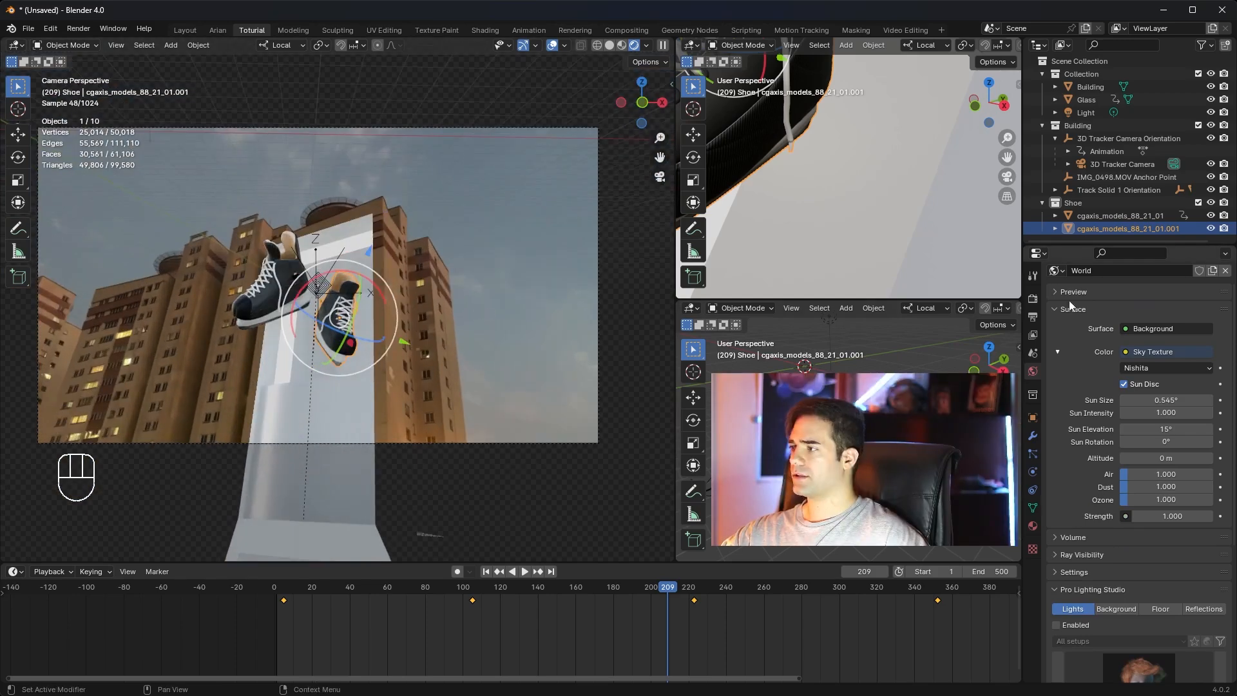
Turn off the Film Transparent option and orbit out of the camera view to see the sky around the model.
{"action": "left_click", "coordinate": [1035, 299]}
{"action": "scroll", "coordinate": [1065, 432], "scroll_direction": "down", "scroll_amount": 10}
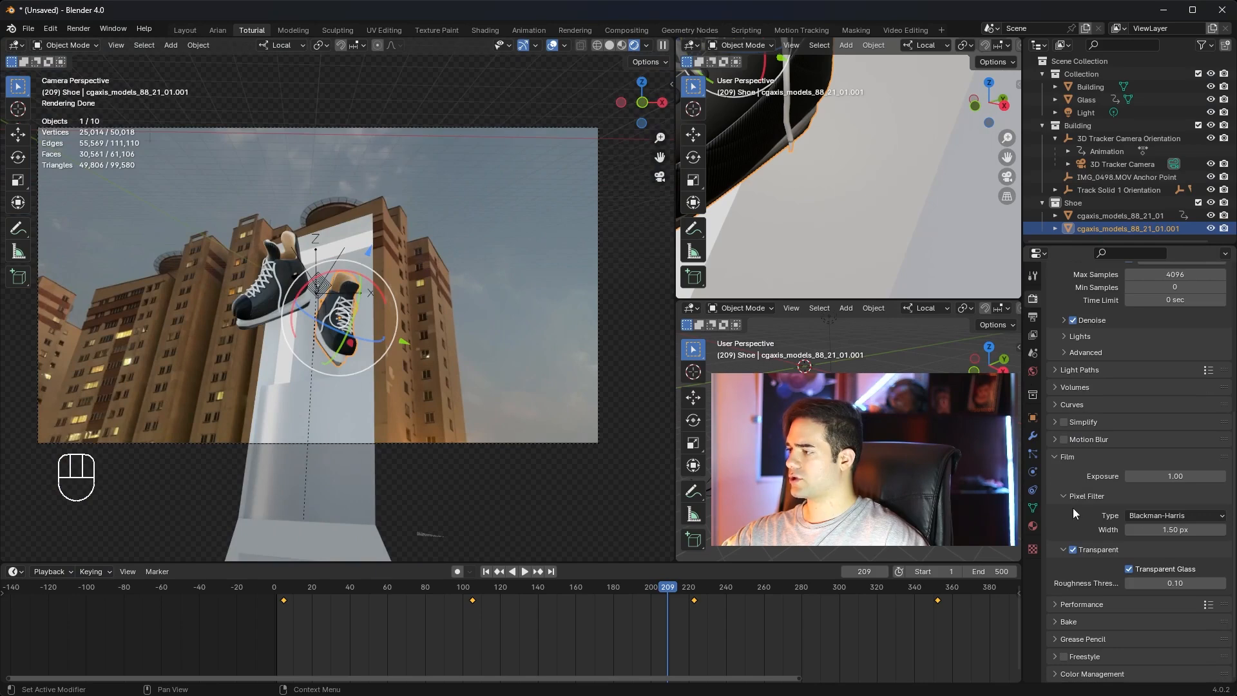
{"action": "left_click", "coordinate": [1074, 552]}
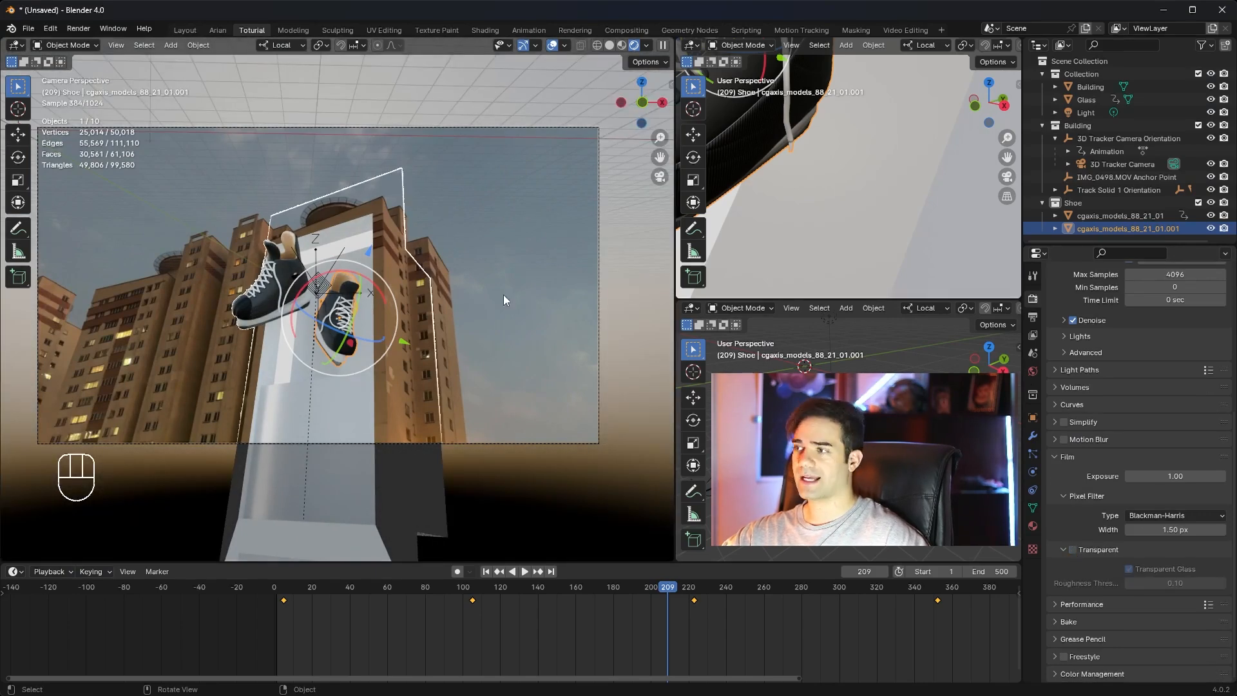
{"action": "middle_click_drag", "start_coordinate": [617, 316], "coordinate": [525, 313]}
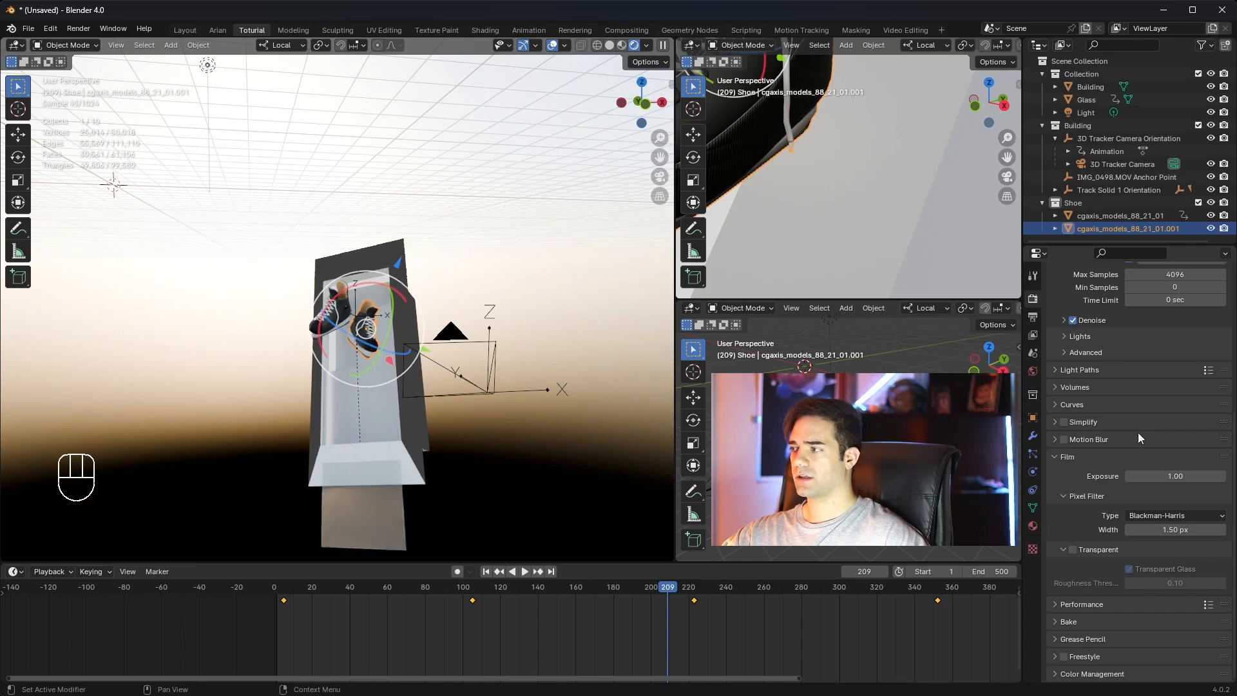
Set the Sky Texture's Sun Size to 5° and its Sun Elevation to -0.8°.
{"action": "left_click", "coordinate": [1033, 372]}
{"action": "scroll", "coordinate": [1070, 376], "scroll_direction": "up", "scroll_amount": 6}
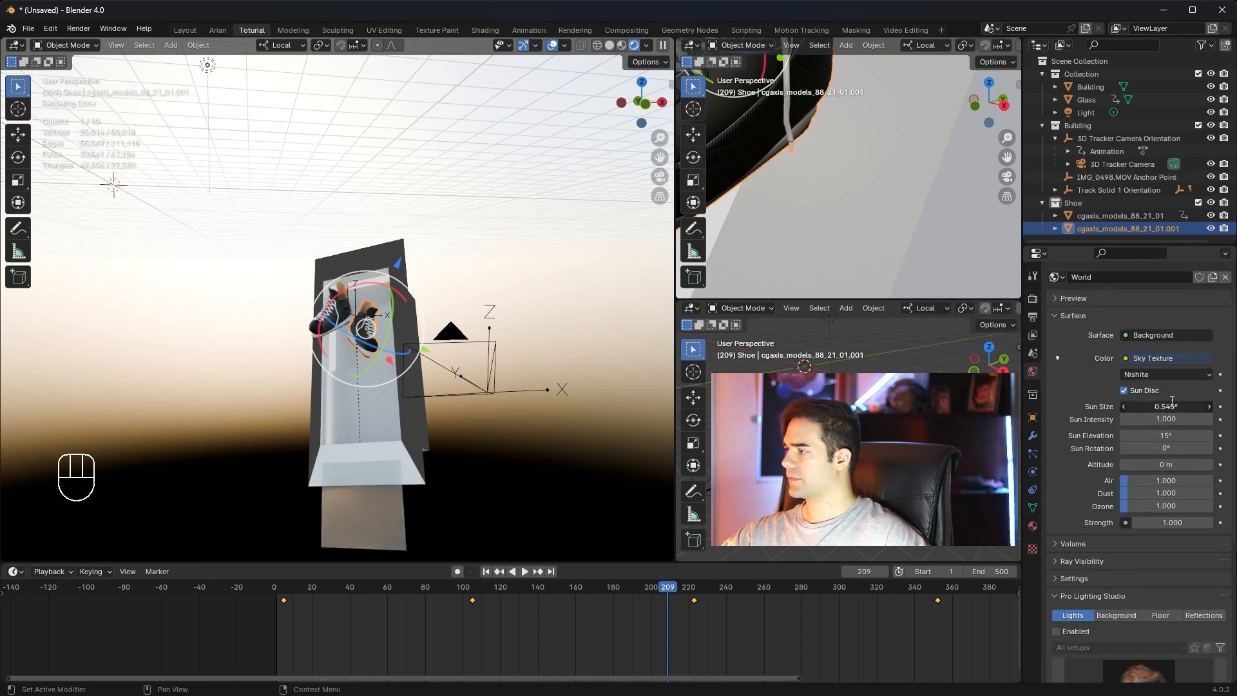
{"action": "left_click", "coordinate": [1172, 405]}
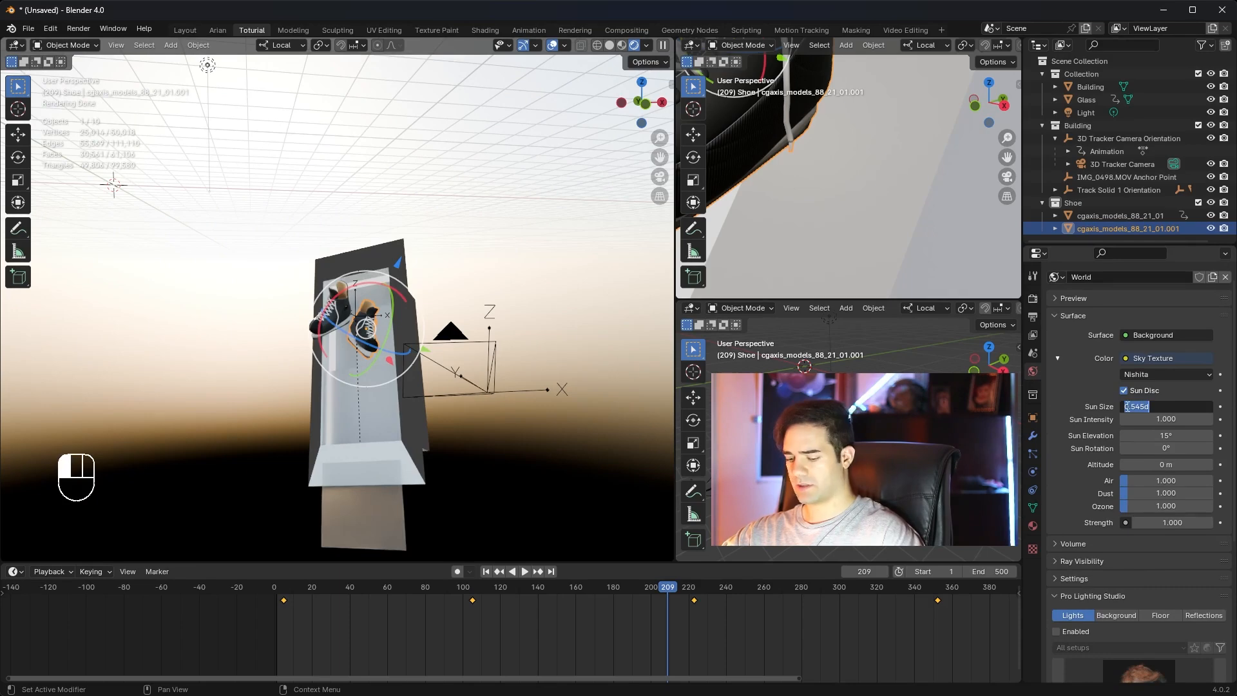
{"action": "type", "text": "5"}
{"action": "key", "text": "Return"}
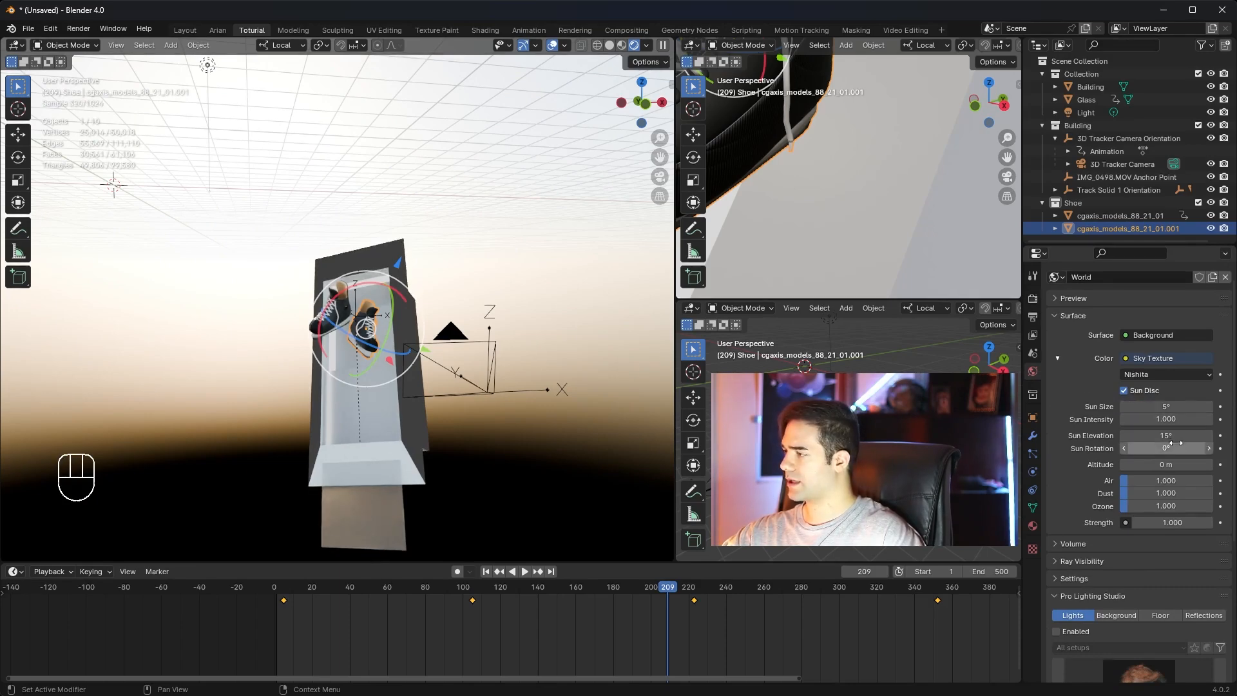
{"action": "left_click_drag", "start_coordinate": [1168, 436], "coordinate": [1202, 455]}
{"action": "middle_click_drag", "start_coordinate": [463, 282], "coordinate": [438, 288]}
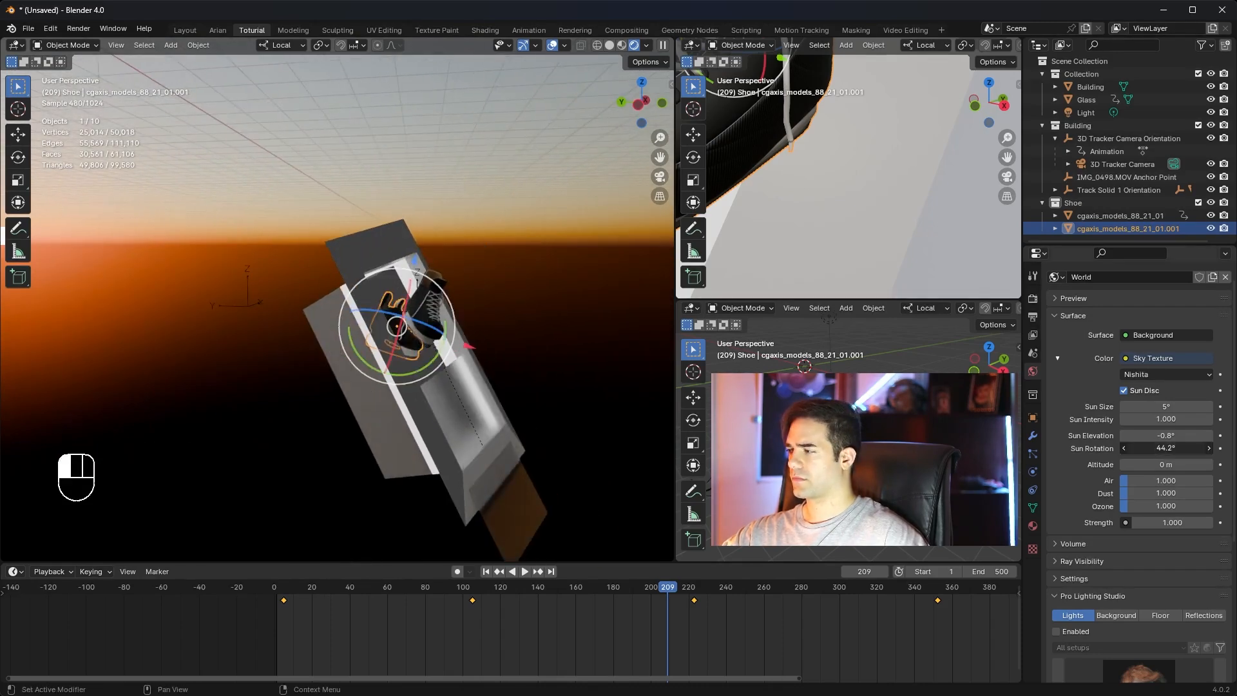
Adjust the Sky Texture's Sun Rotation to 117° and return to the camera view.
{"action": "left_click_drag", "start_coordinate": [1166, 448], "coordinate": [1205, 448]}
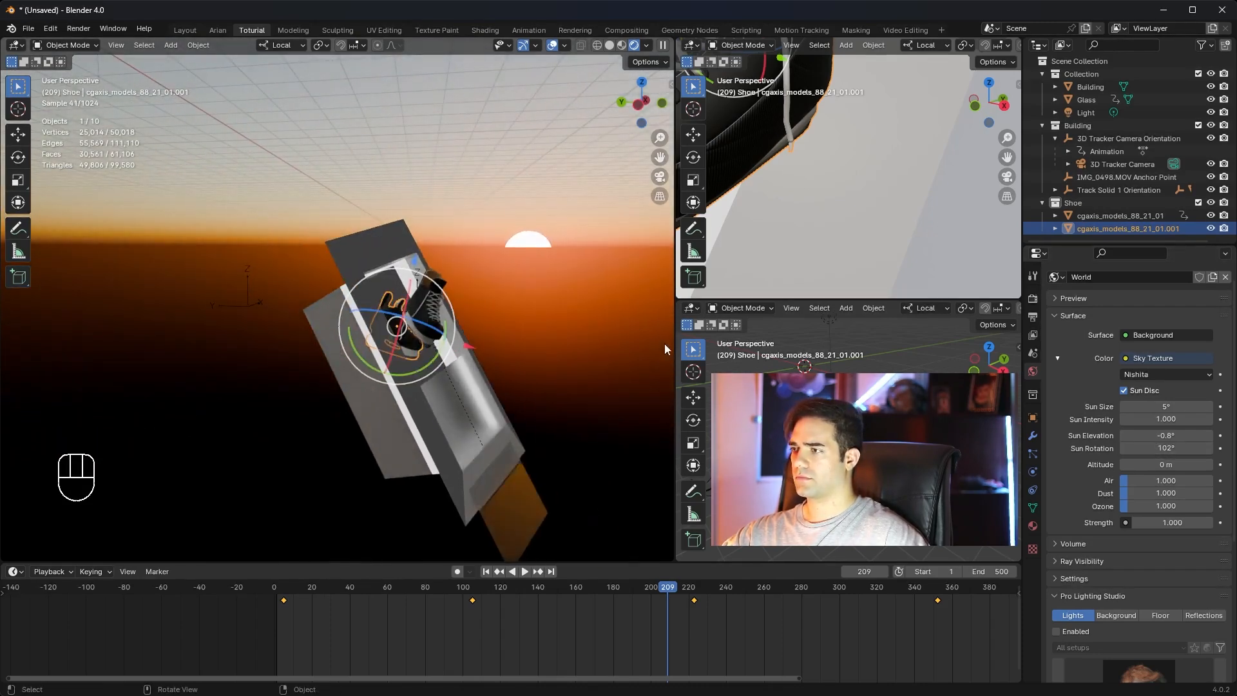
{"action": "middle_click_drag", "start_coordinate": [665, 349], "coordinate": [657, 323]}
{"action": "left_click_drag", "start_coordinate": [1161, 449], "coordinate": [1180, 448]}
{"action": "mouse_move", "coordinate": [486, 282]}
{"action": "middle_mouse_down"}
{"action": "mouse_move", "coordinate": [514, 281]}
{"action": "mouse_move", "coordinate": [503, 279]}
{"action": "middle_mouse_up"}
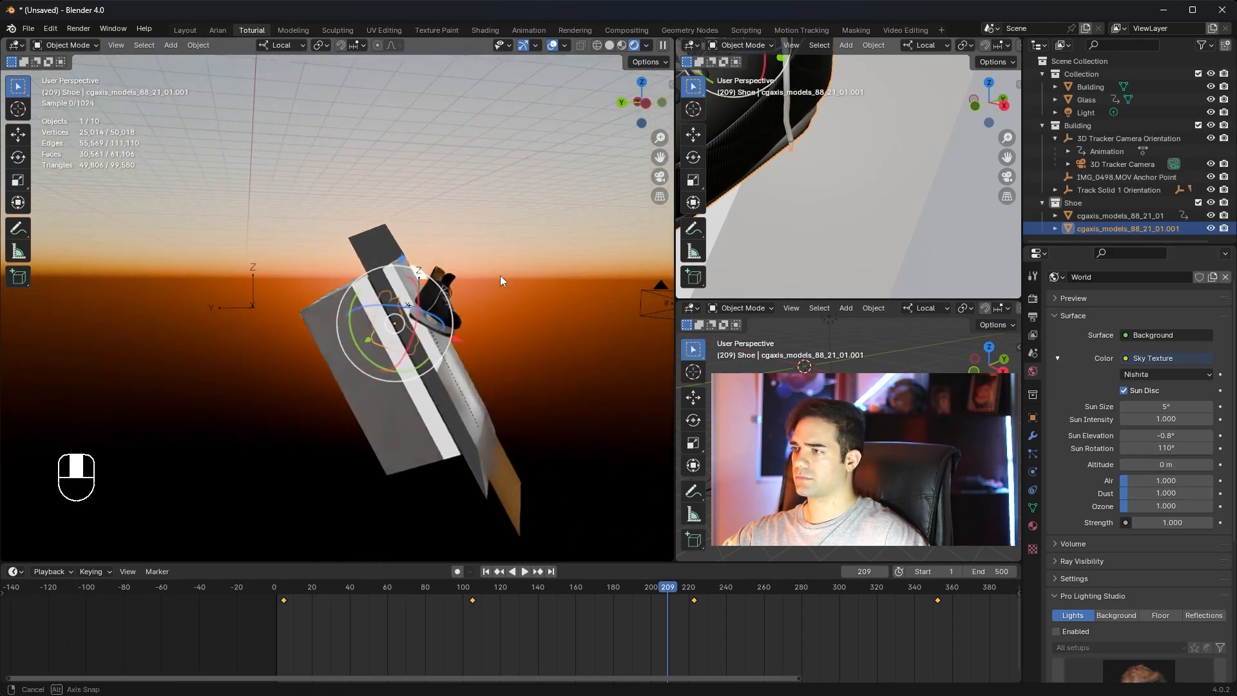
{"action": "left_click_drag", "start_coordinate": [1160, 449], "coordinate": [1170, 449]}
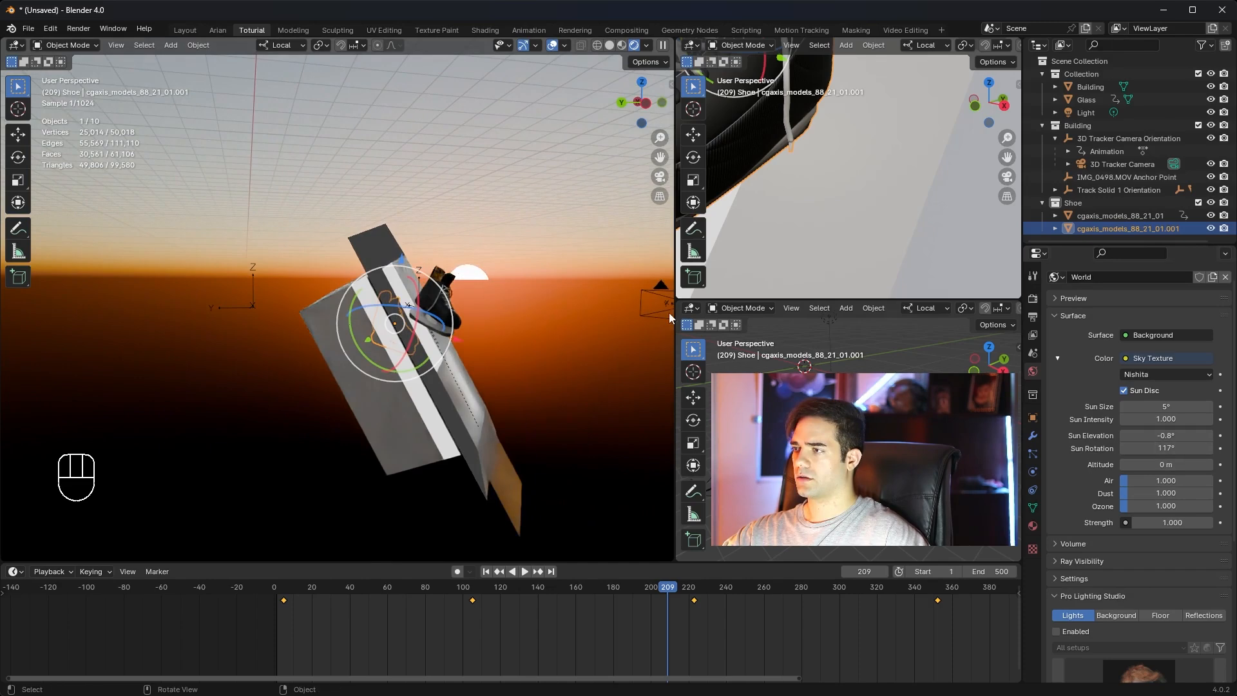
{"action": "middle_click_drag", "start_coordinate": [522, 261], "coordinate": [423, 253]}
{"action": "key", "text": "KP_0"}
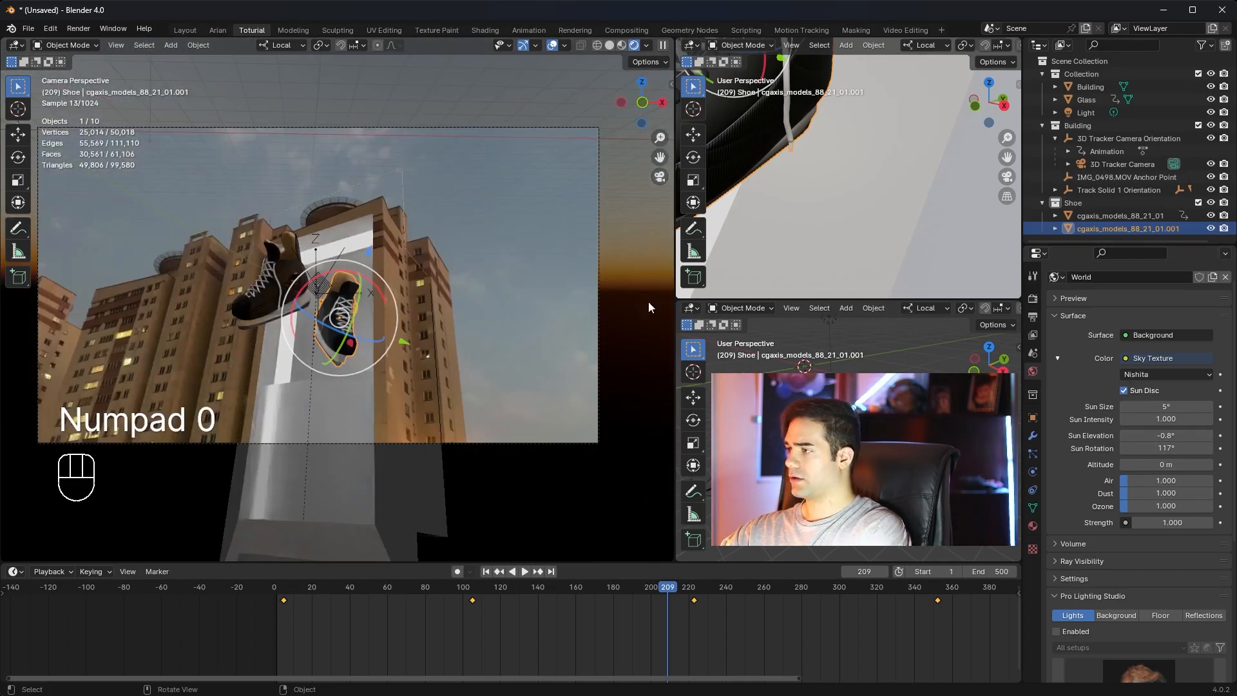
Turn the Film Transparent option back on, deselect everything and inspect the sunset light on the skates up close.
{"action": "left_click", "coordinate": [1033, 298]}
{"action": "scroll", "coordinate": [1081, 545], "scroll_direction": "down", "scroll_amount": 3}
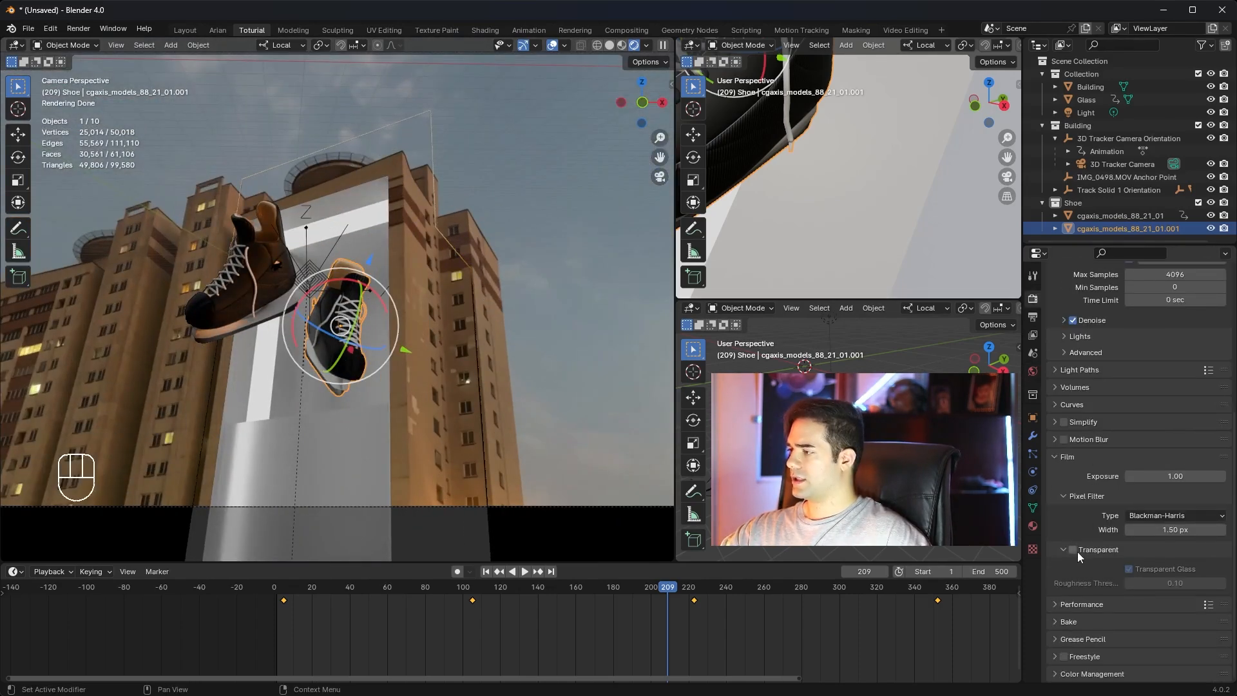
{"action": "left_click", "coordinate": [1074, 550]}
{"action": "left_click", "coordinate": [522, 269]}
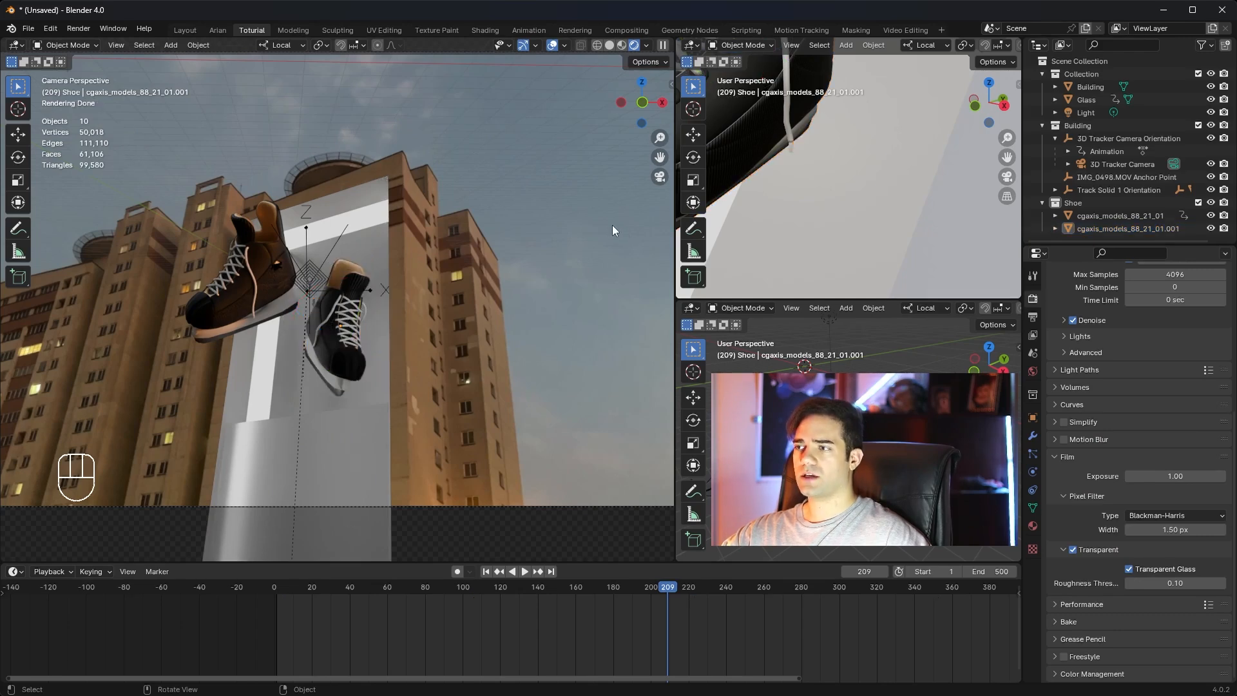
{"action": "scroll", "coordinate": [316, 258], "scroll_direction": "up", "scroll_amount": 1}
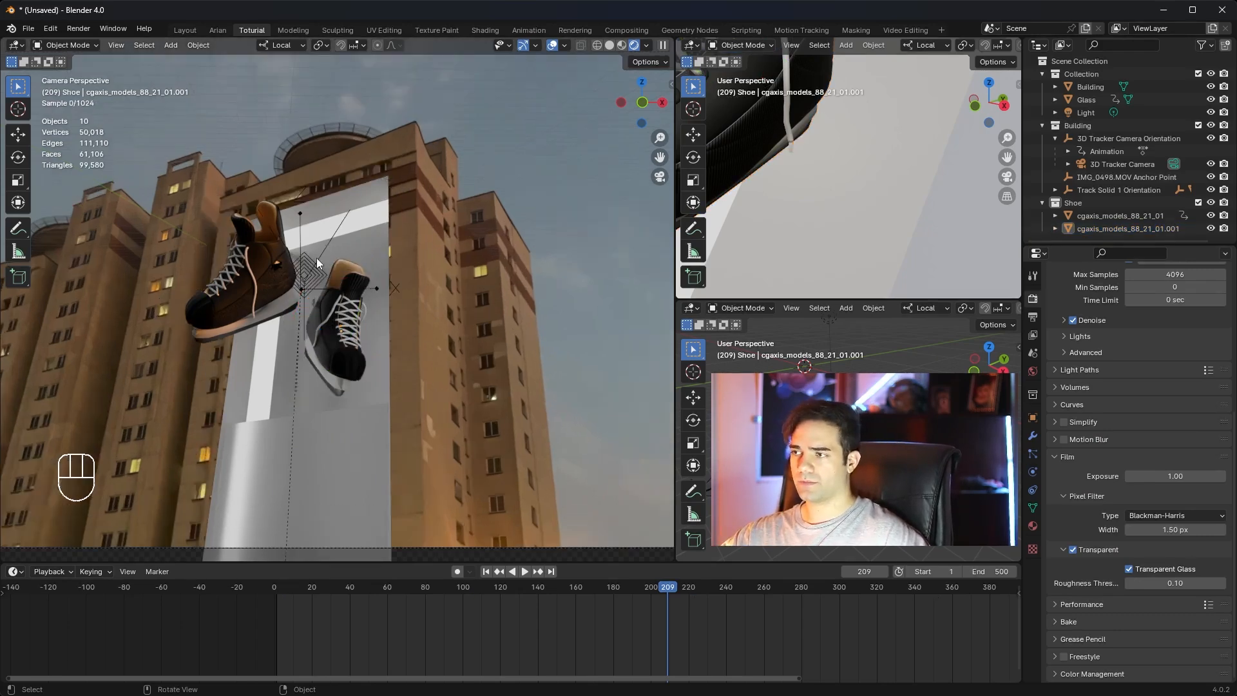
{"action": "scroll", "coordinate": [257, 297], "scroll_direction": "up", "scroll_amount": 1}
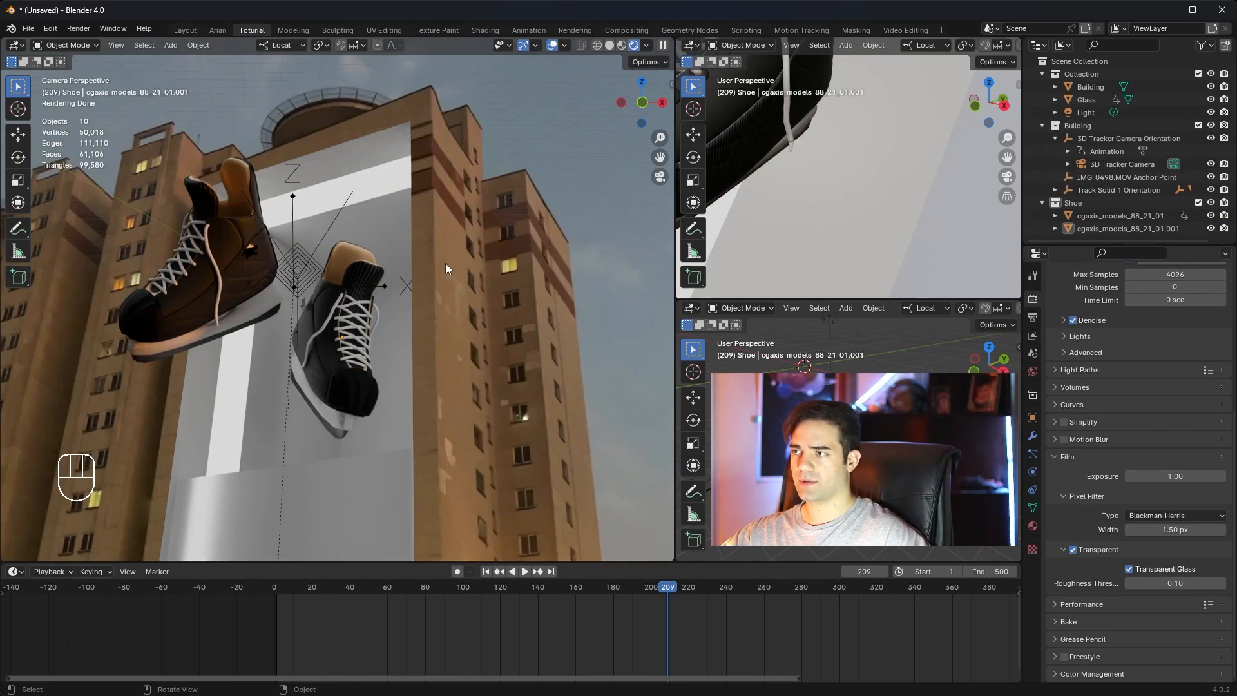
Review the world's Nishita Sky Texture settings against the skates in the camera view.
{"action": "scroll", "coordinate": [446, 263], "scroll_direction": "down", "scroll_amount": 1}
{"action": "scroll", "coordinate": [447, 261], "scroll_direction": "down", "scroll_amount": 1}
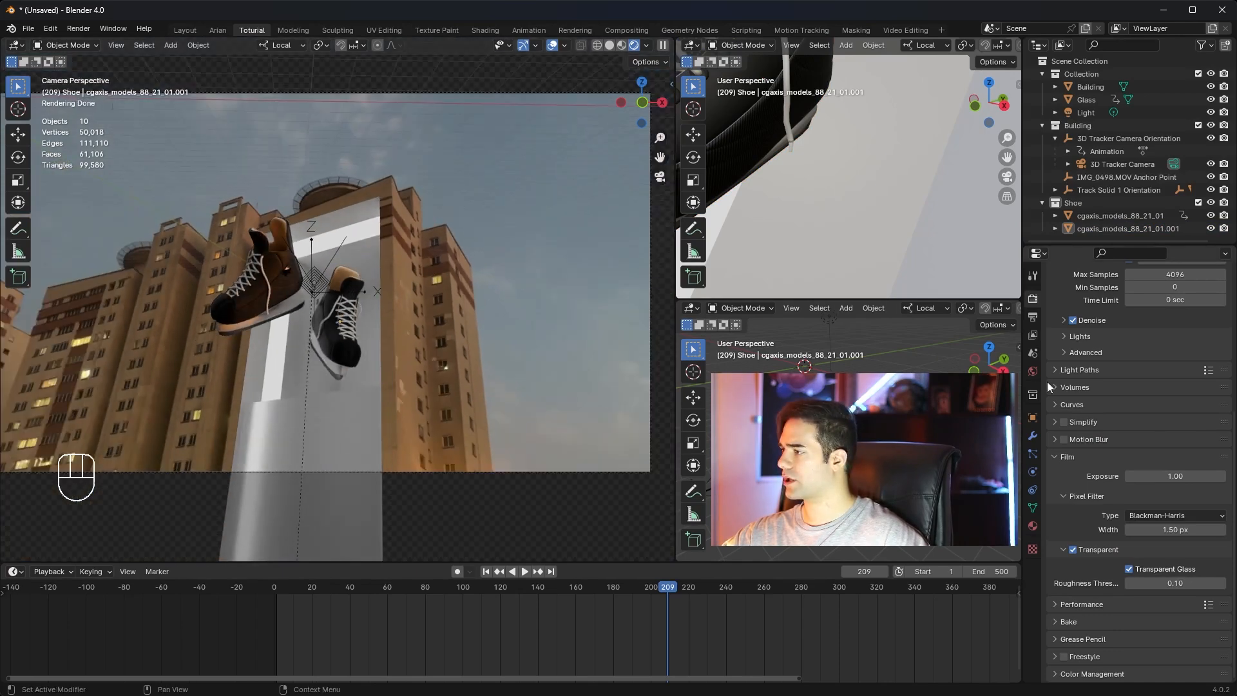
{"action": "left_click", "coordinate": [1033, 371]}
{"action": "scroll", "coordinate": [1122, 367], "scroll_direction": "up", "scroll_amount": 7}
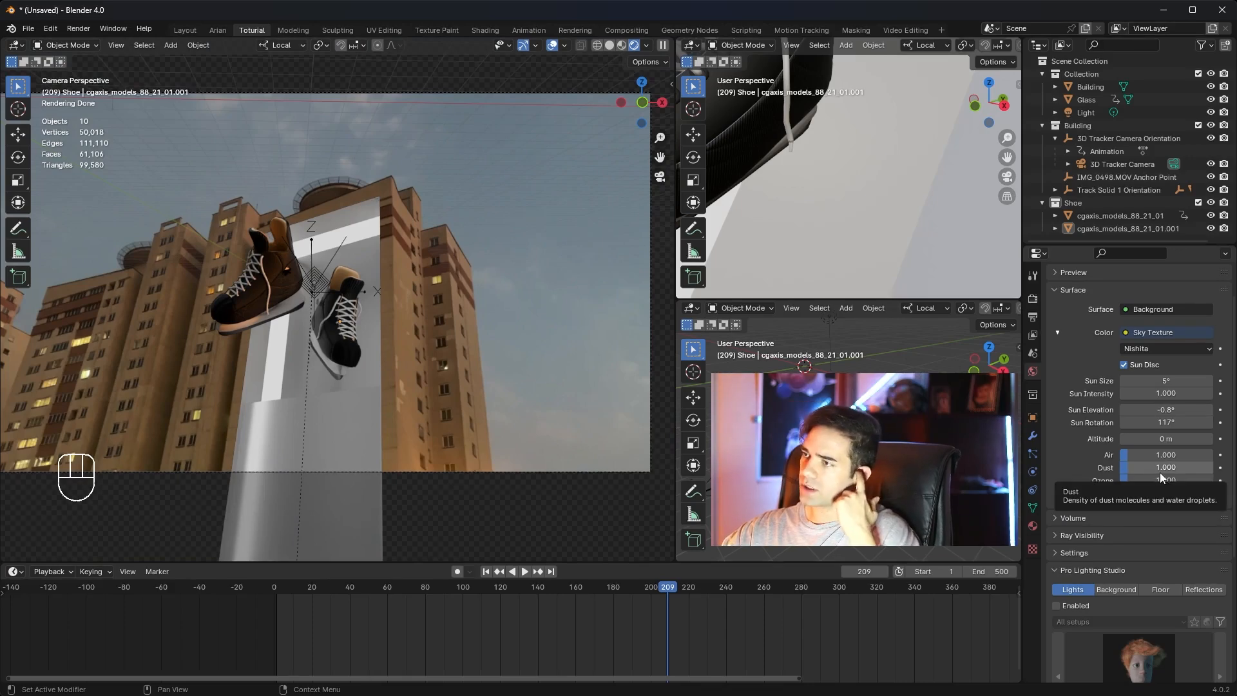
{"action": "scroll", "coordinate": [333, 311], "scroll_direction": "up", "scroll_amount": 1}
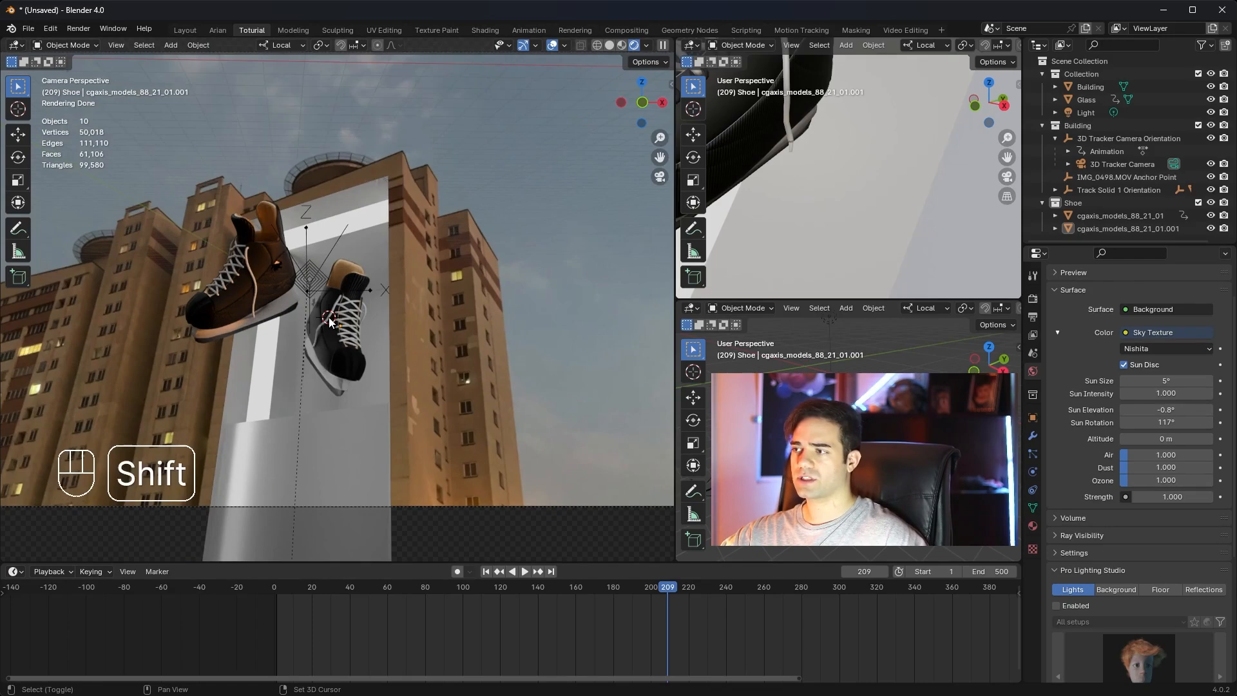
Add a Point light at the 3D cursor in the recess and adjust it along its Z axis.
{"action": "key", "text": "shift+a"}
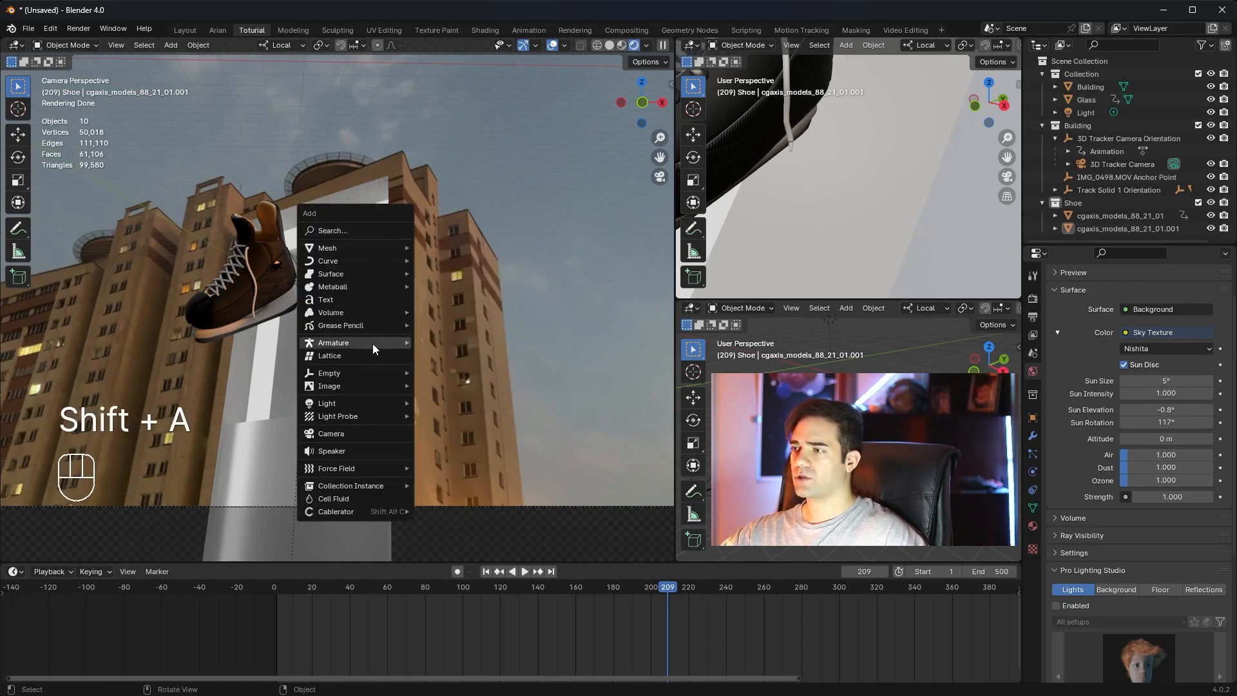
{"action": "mouse_move", "coordinate": [386, 404]}
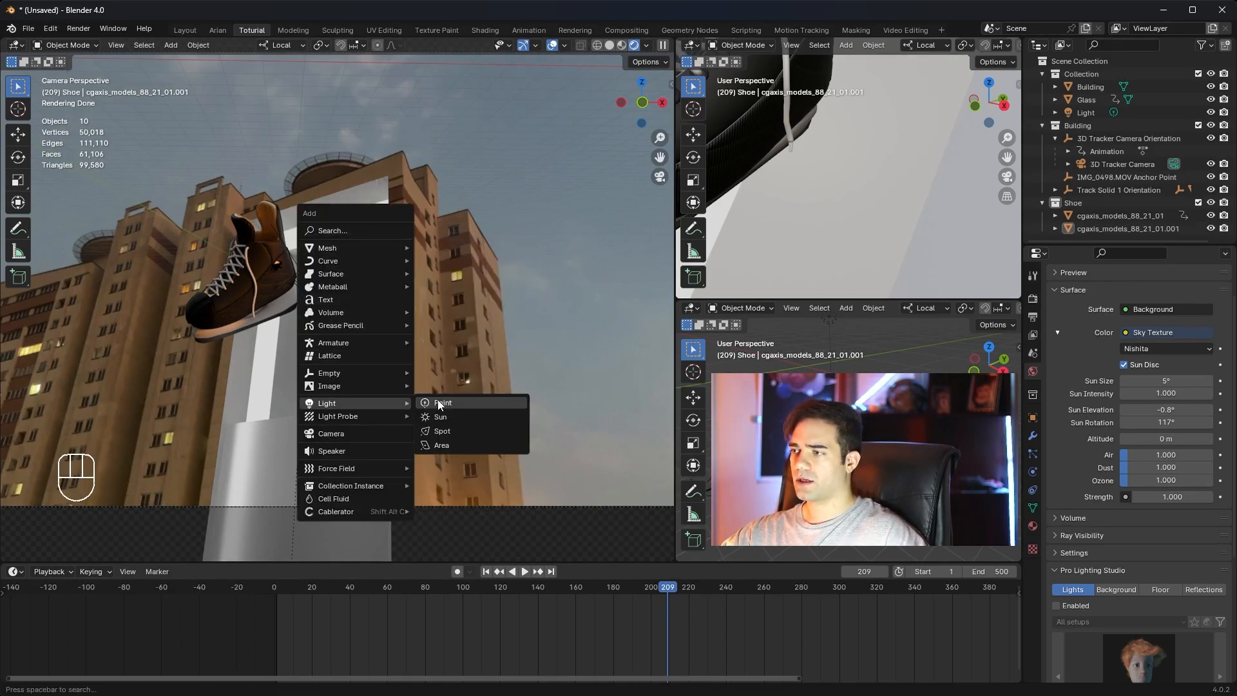
{"action": "left_click", "coordinate": [439, 404]}
{"action": "key", "text": "g"}
{"action": "key", "text": "z"}
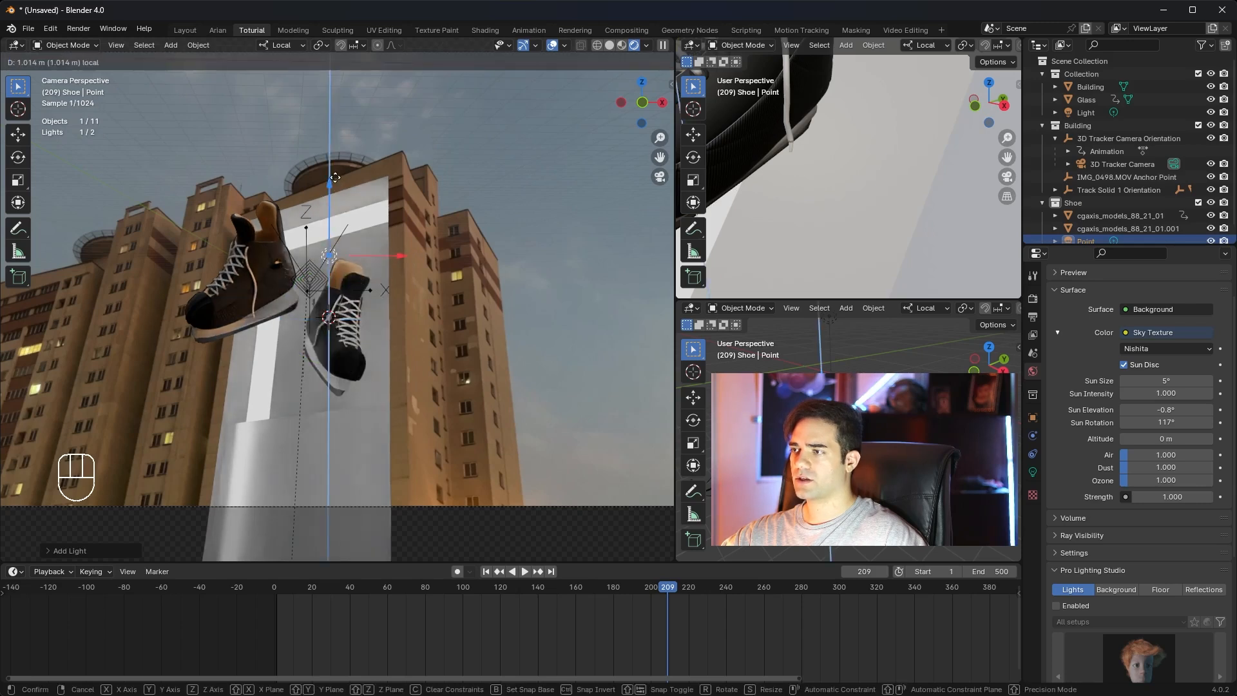
{"action": "left_click", "coordinate": [381, 294]}
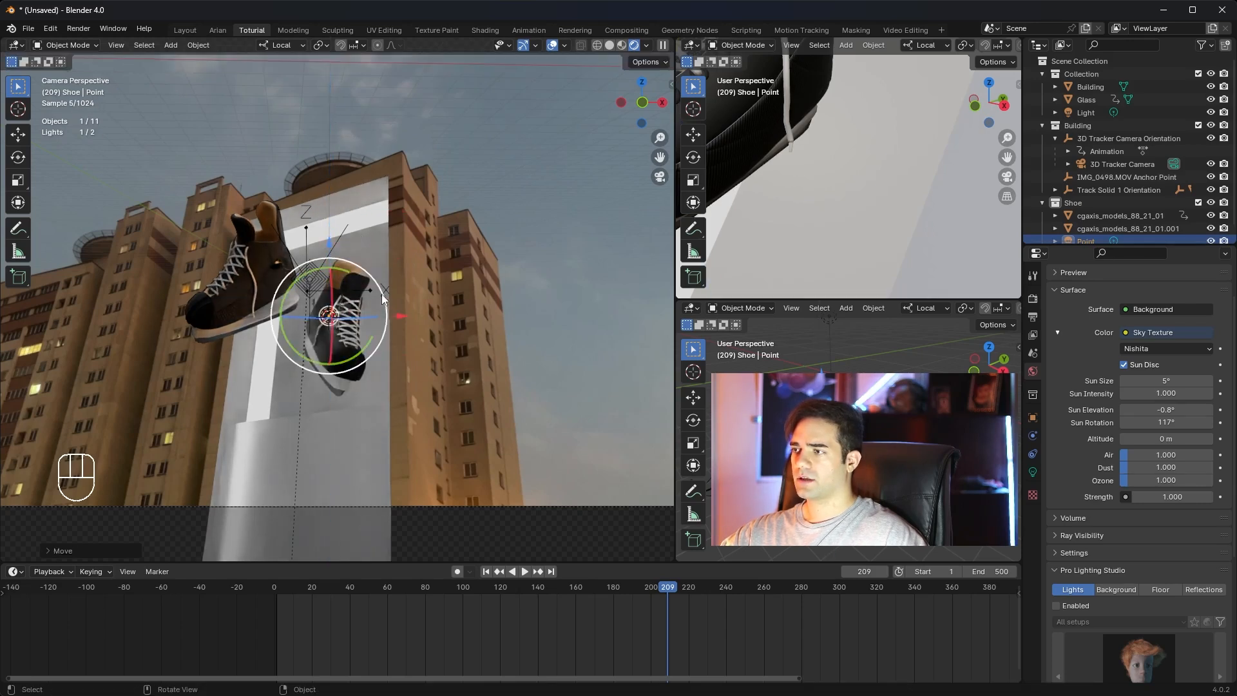
Reposition the point light over the lower skate using Local orientation, and open the light's settings.
{"action": "left_click", "coordinate": [305, 45]}
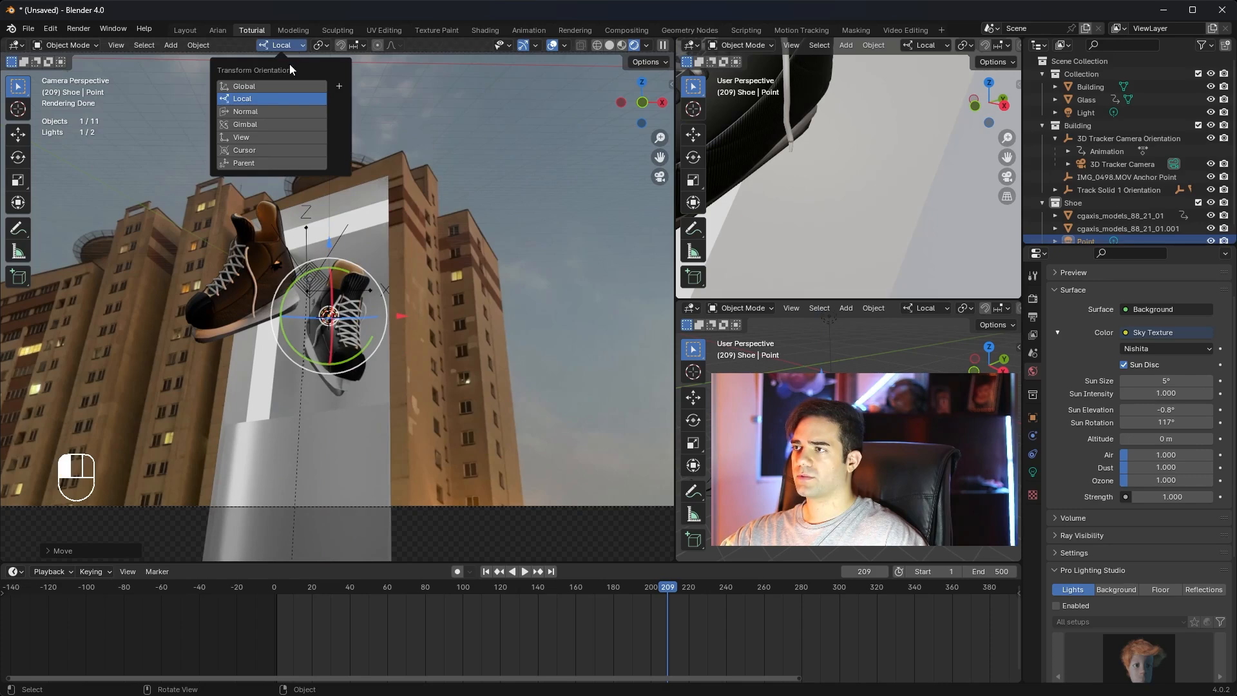
{"action": "left_click", "coordinate": [268, 96]}
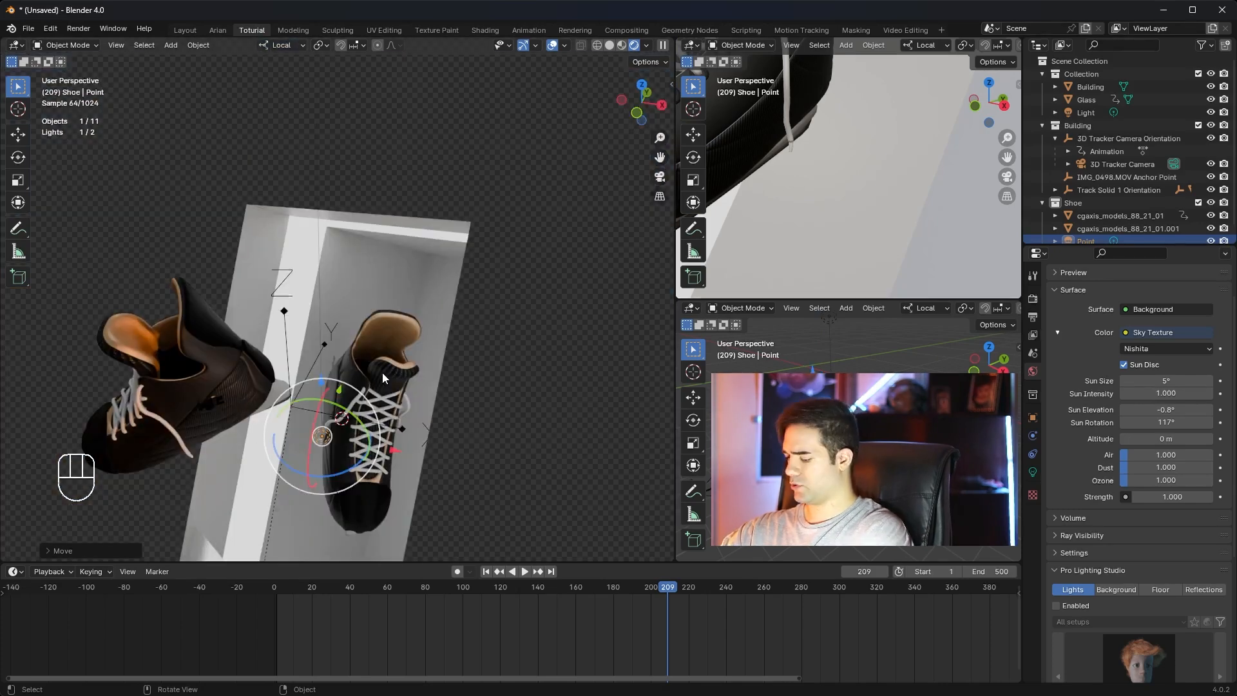
{"action": "key", "text": "KP_0"}
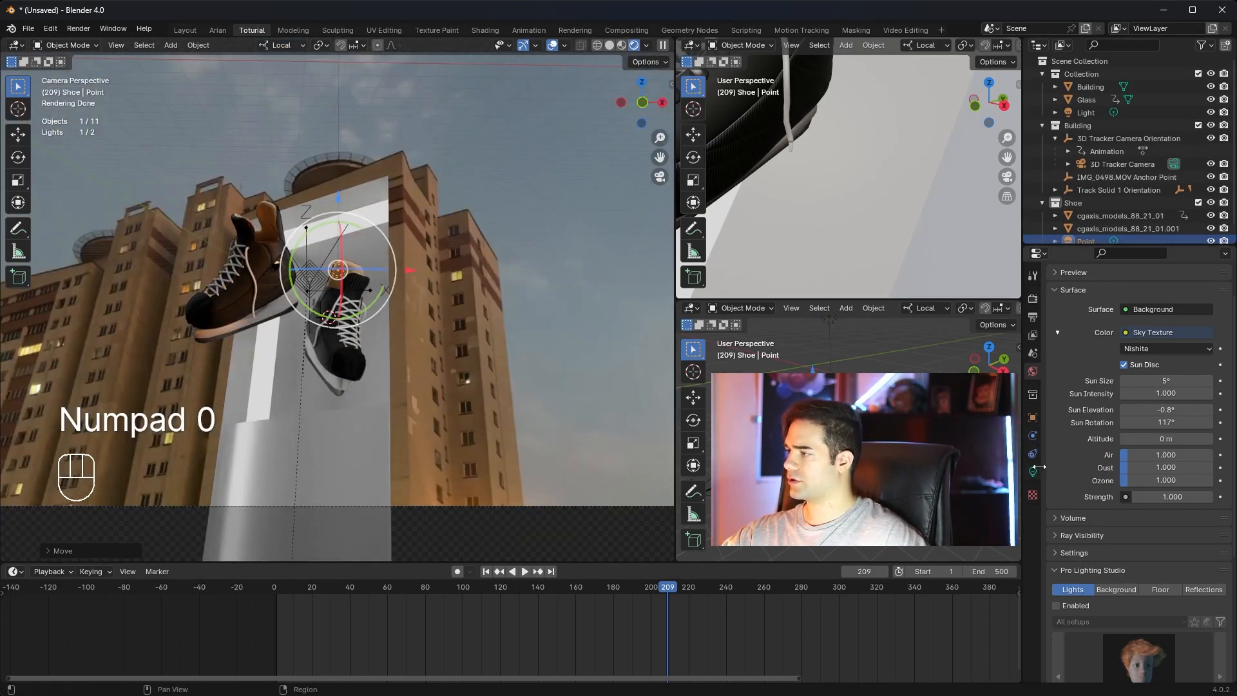
{"action": "left_click", "coordinate": [1034, 472]}
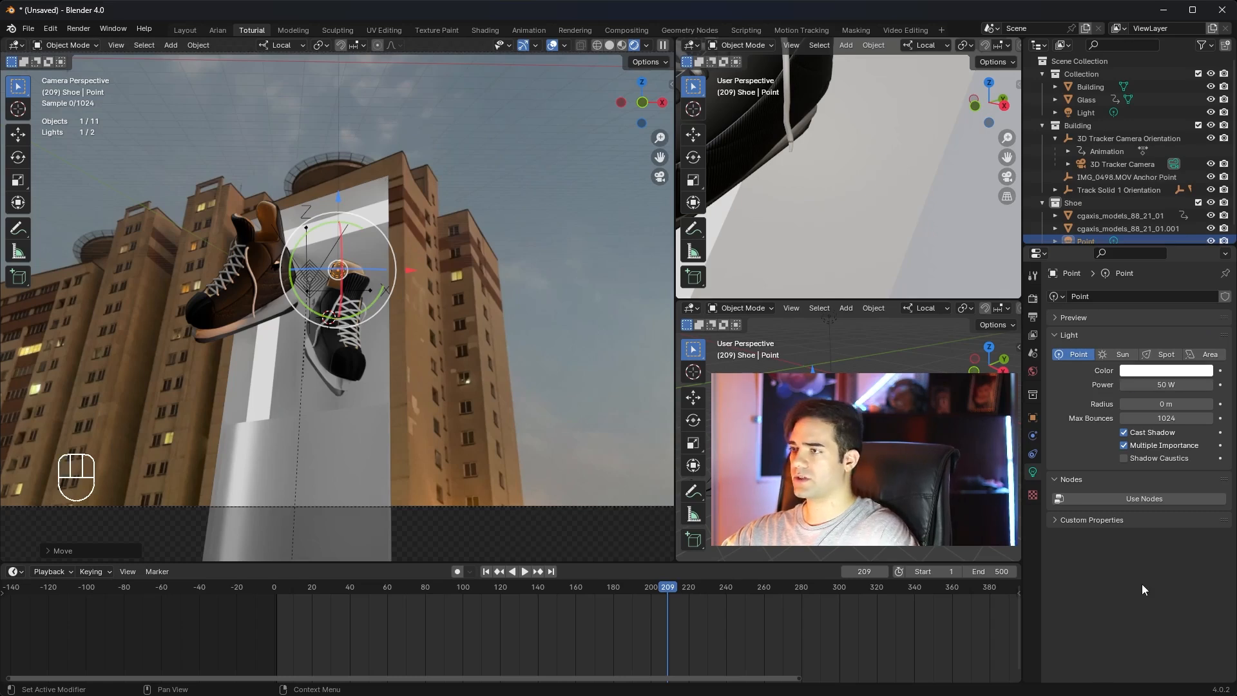
{"action": "key", "text": "g"}
{"action": "key", "text": "z"}
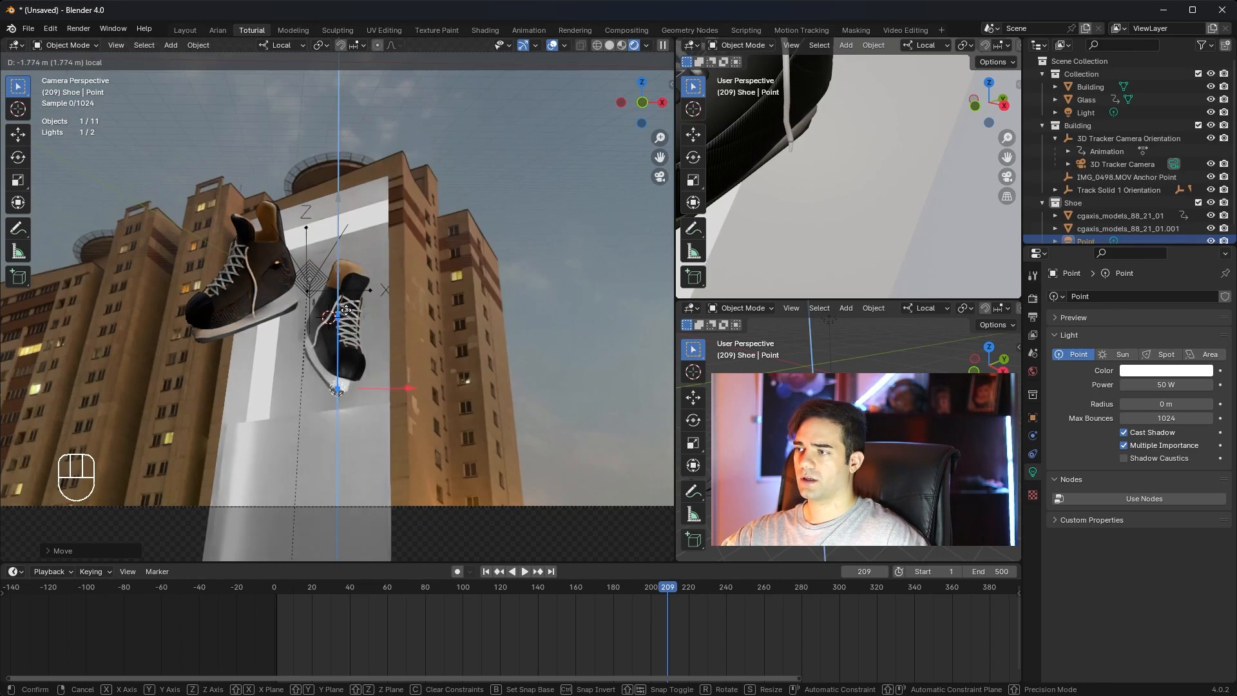
{"action": "left_click_drag", "start_coordinate": [346, 310], "coordinate": [346, 229]}
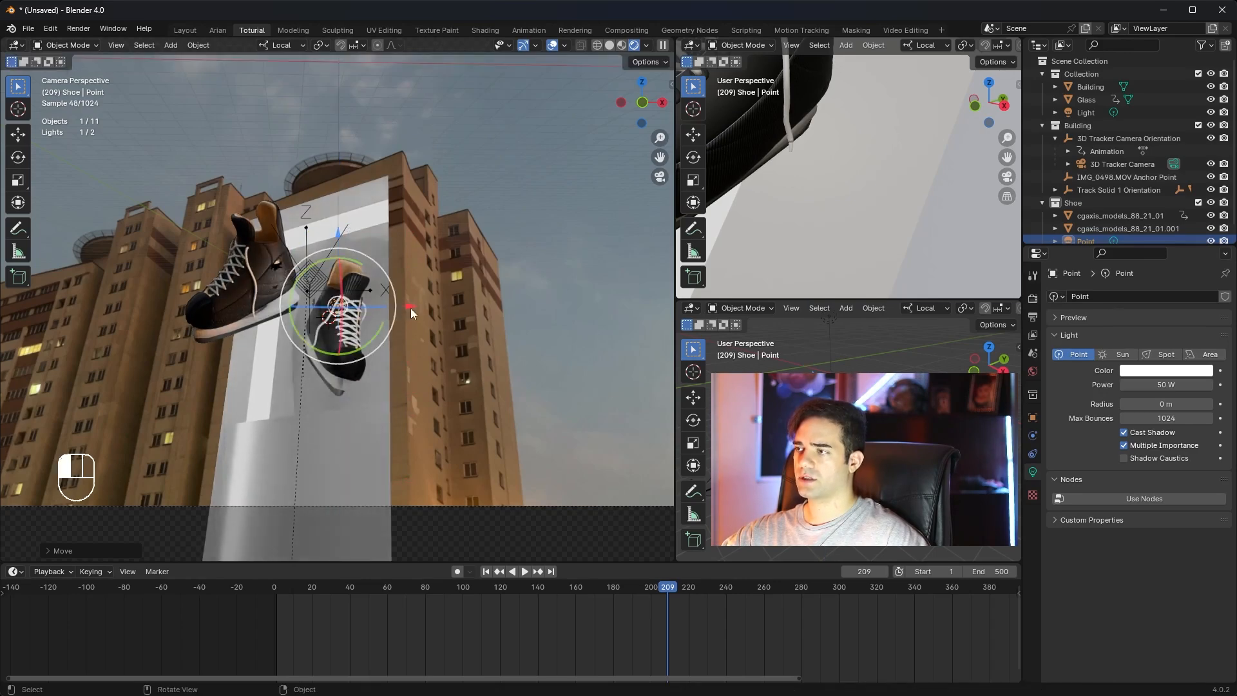
Go to frame 108, enable compositing nodes and spread the Render Layers and Composite nodes apart.
{"action": "left_click_drag", "start_coordinate": [668, 586], "coordinate": [477, 583]}
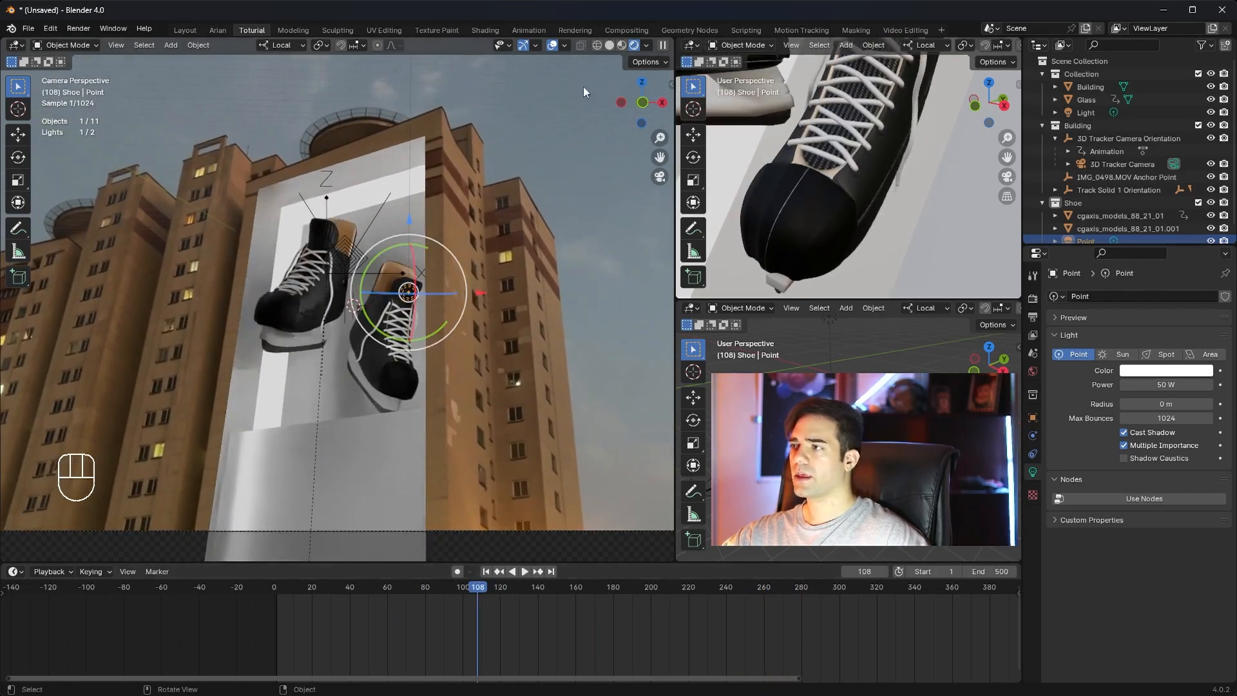
{"action": "left_click", "coordinate": [626, 31]}
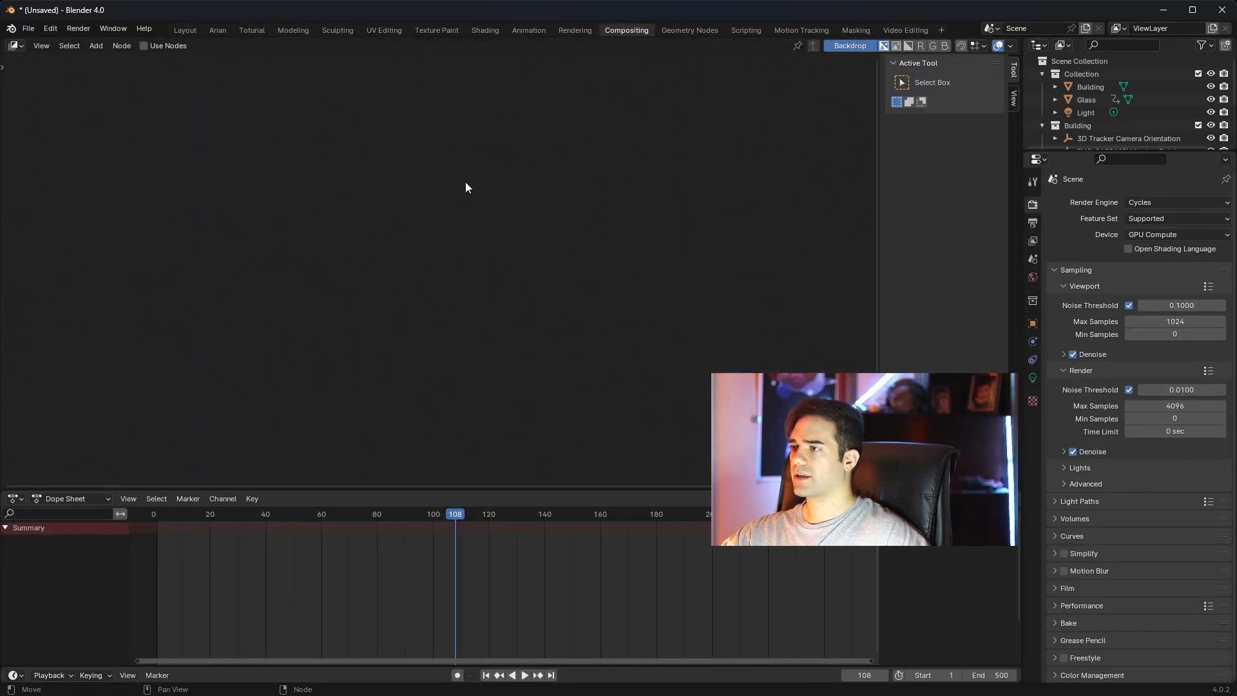
{"action": "left_click", "coordinate": [143, 46]}
{"action": "left_click_drag", "start_coordinate": [512, 185], "coordinate": [670, 148]}
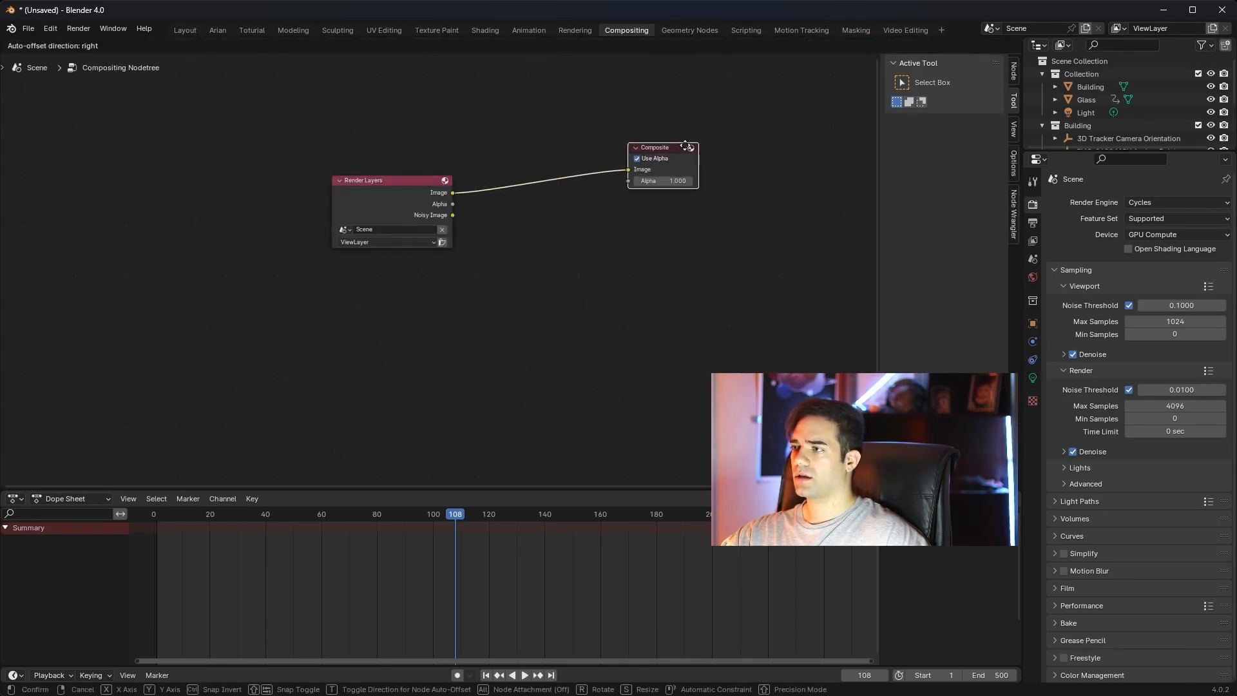
{"action": "left_click_drag", "start_coordinate": [377, 180], "coordinate": [306, 172]}
{"action": "scroll", "coordinate": [513, 141], "scroll_direction": "up", "scroll_amount": 4}
{"action": "middle_click_drag", "start_coordinate": [513, 142], "coordinate": [495, 191]}
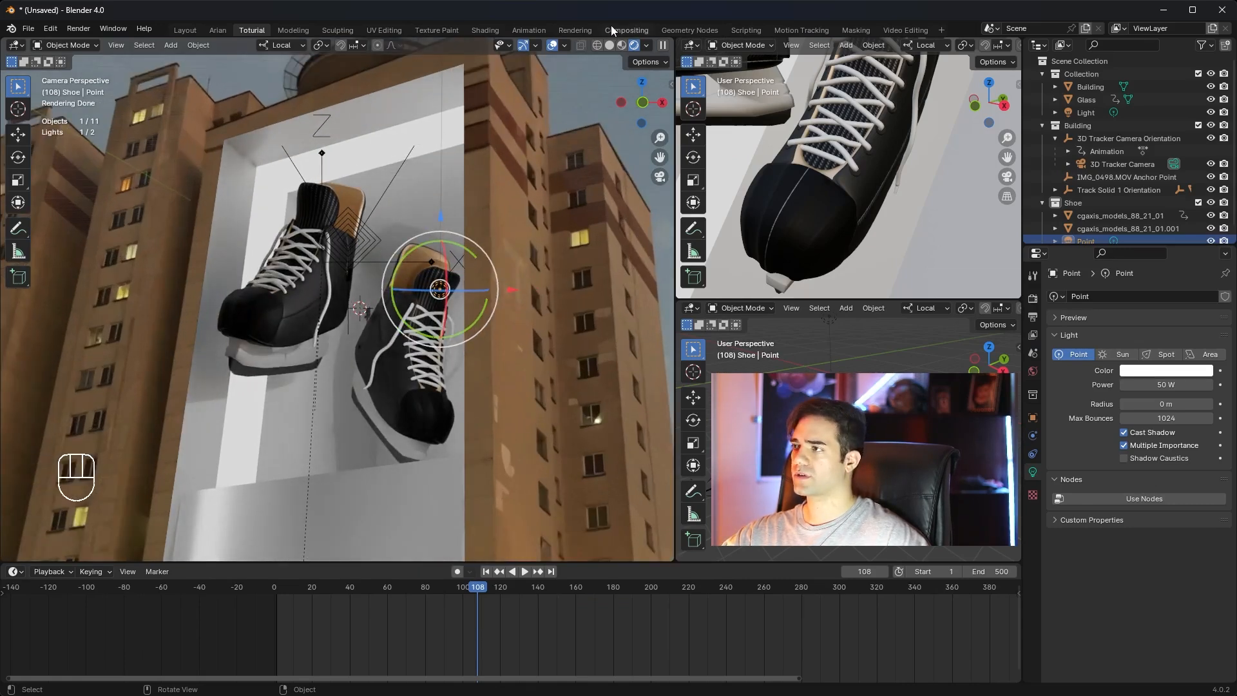
Return to the compositing node tree and check the available render engines, keeping Cycles.
{"action": "left_click", "coordinate": [632, 30]}
{"action": "left_click", "coordinate": [1147, 202]}
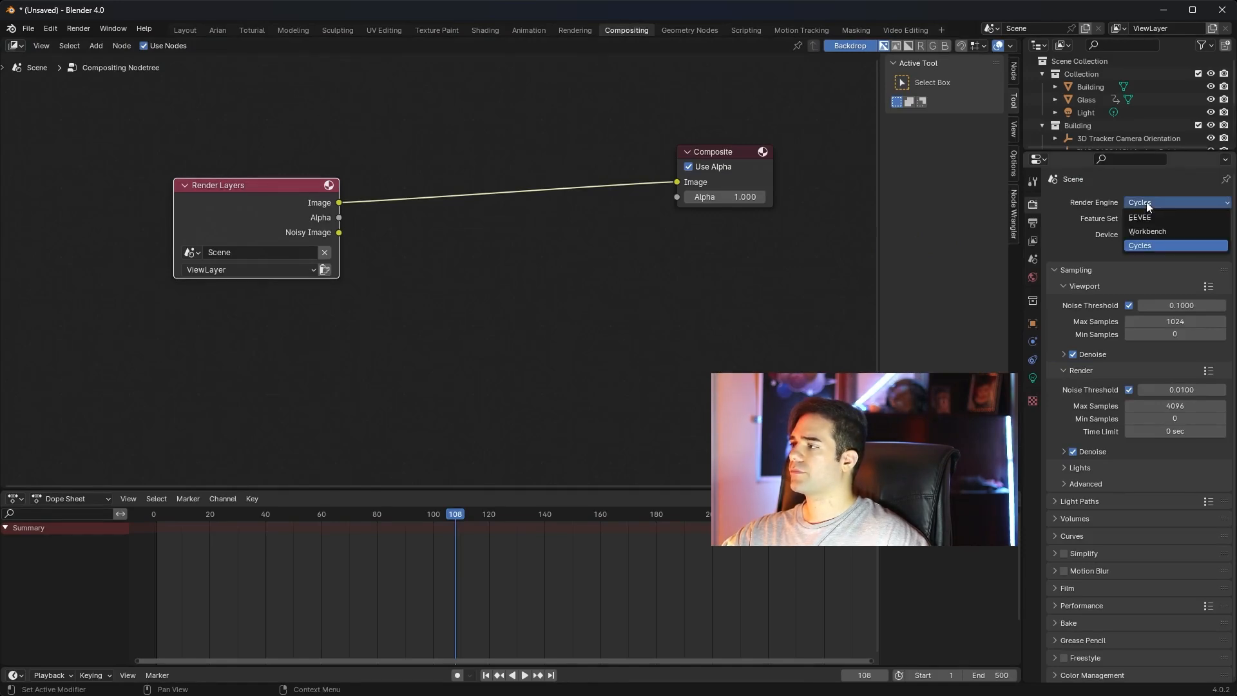
{"action": "left_click", "coordinate": [1148, 204]}
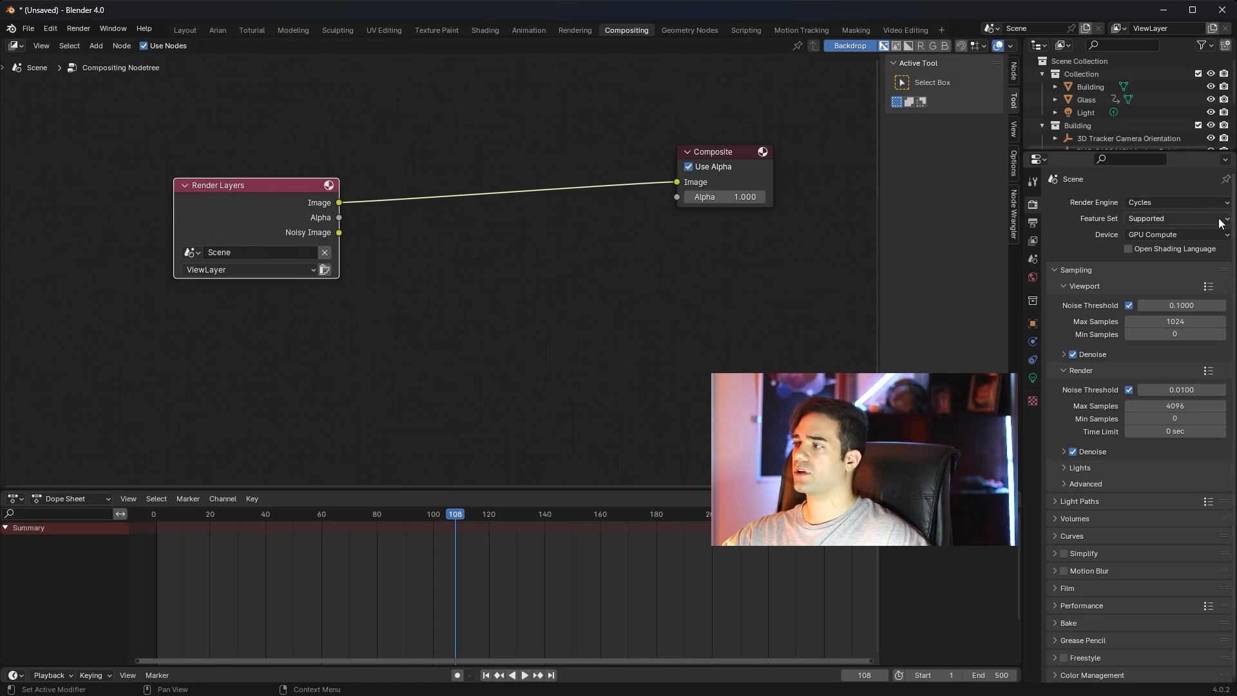
{"action": "left_click", "coordinate": [1175, 202]}
{"action": "left_click", "coordinate": [1175, 200]}
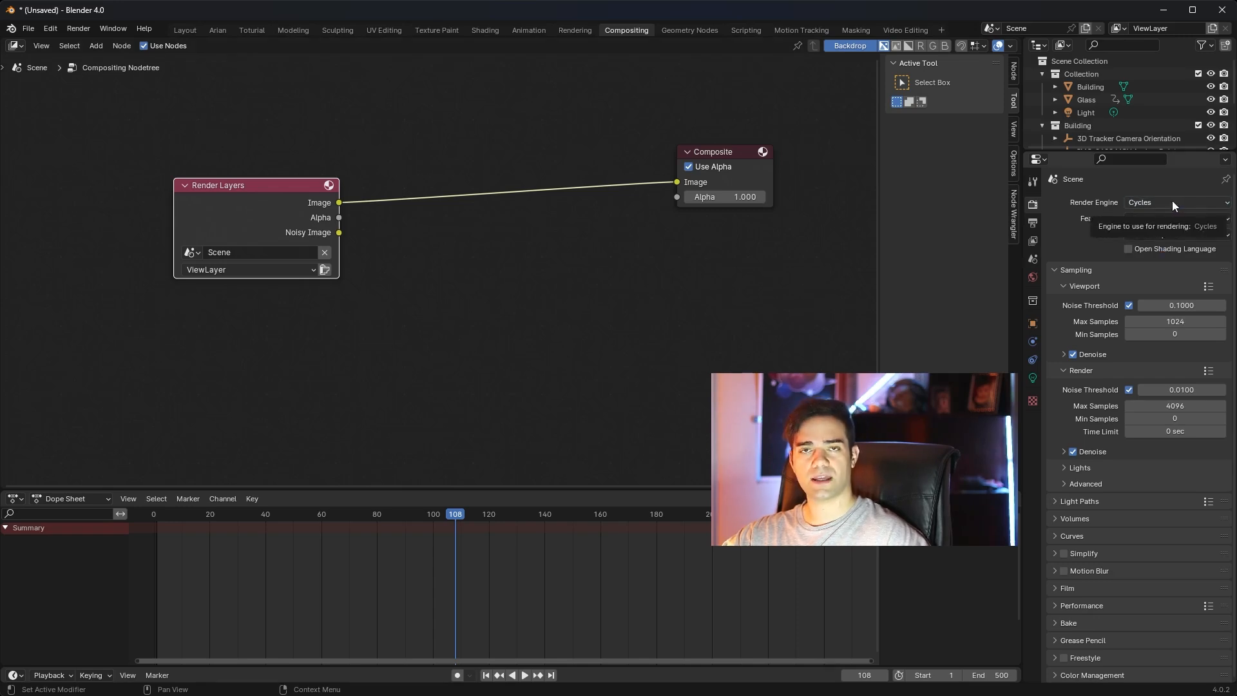
Add a Glare node on the link between the Render Layers and Composite nodes.
{"action": "scroll", "coordinate": [530, 213], "scroll_direction": "up", "scroll_amount": 1}
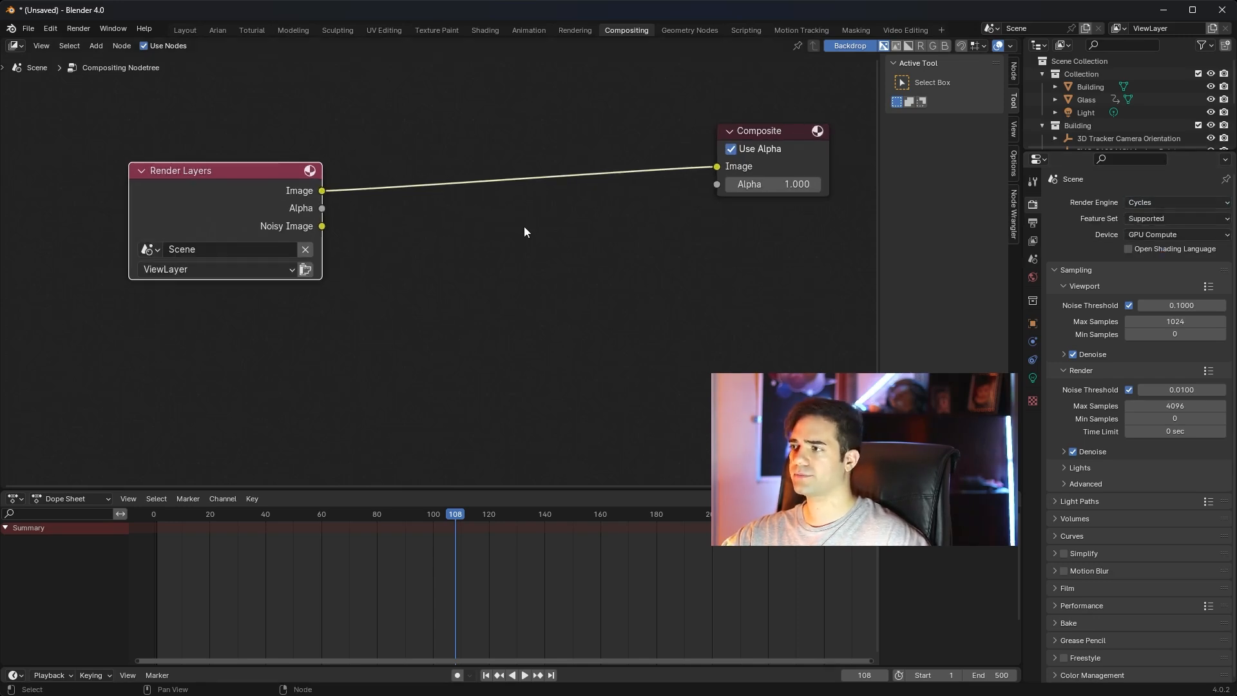
{"action": "key", "text": "shift+a"}
{"action": "left_click", "coordinate": [516, 229]}
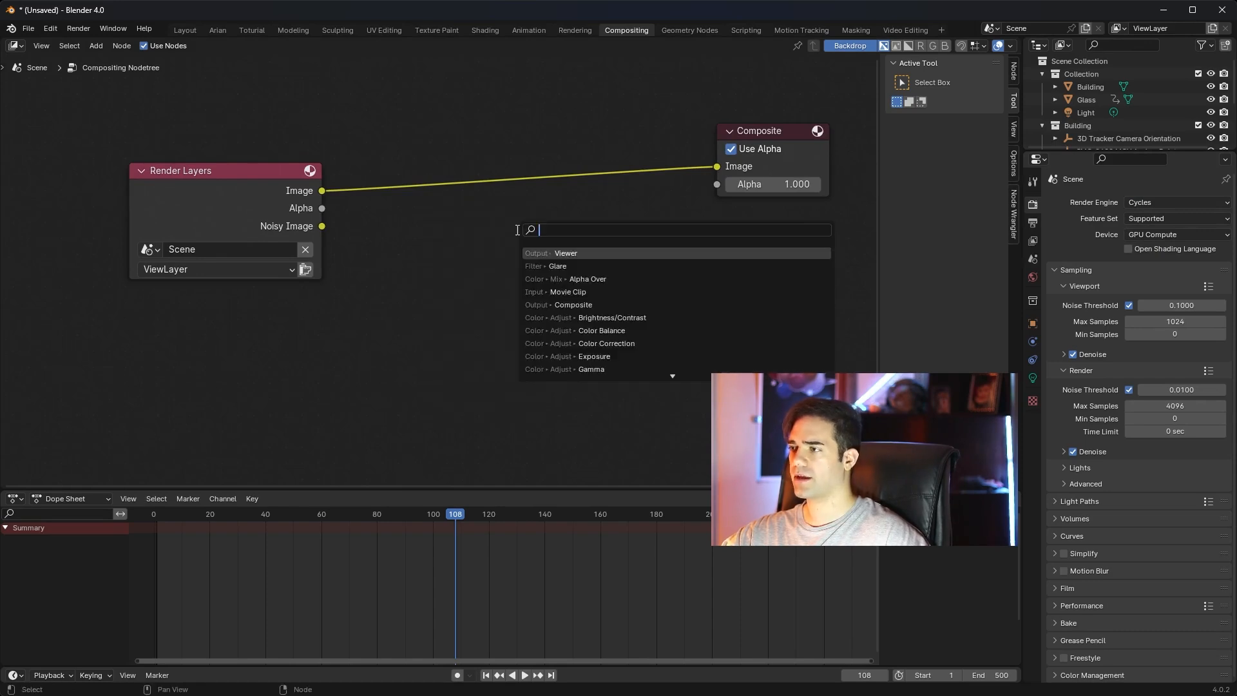
{"action": "key", "text": "Escape"}
{"action": "key", "text": "shift+a"}
{"action": "left_click", "coordinate": [425, 125]}
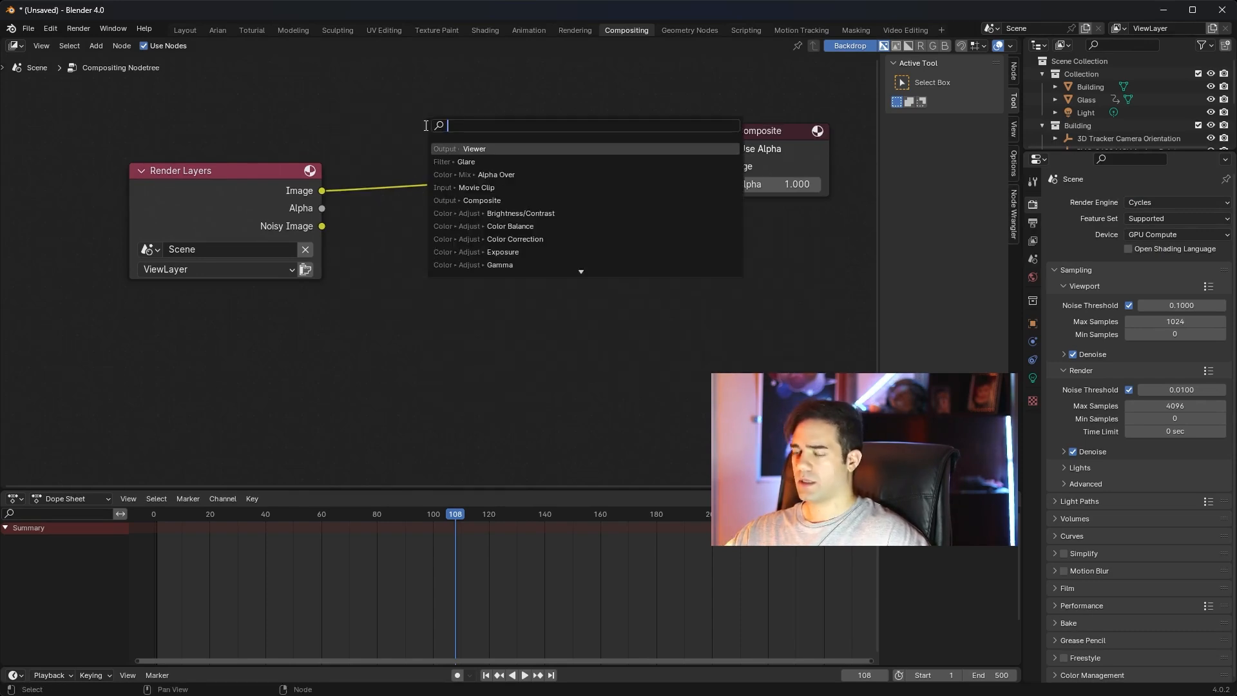
{"action": "type", "text": "Glare"}
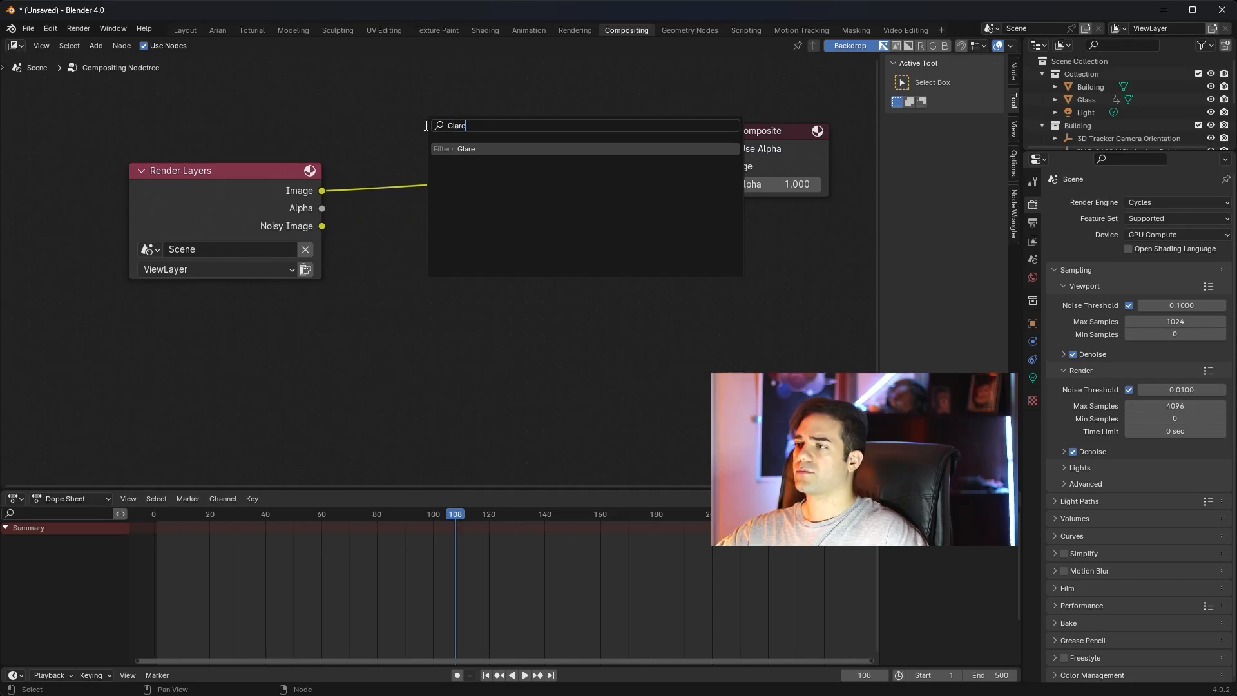
{"action": "key", "text": "Return"}
{"action": "left_click", "coordinate": [572, 213]}
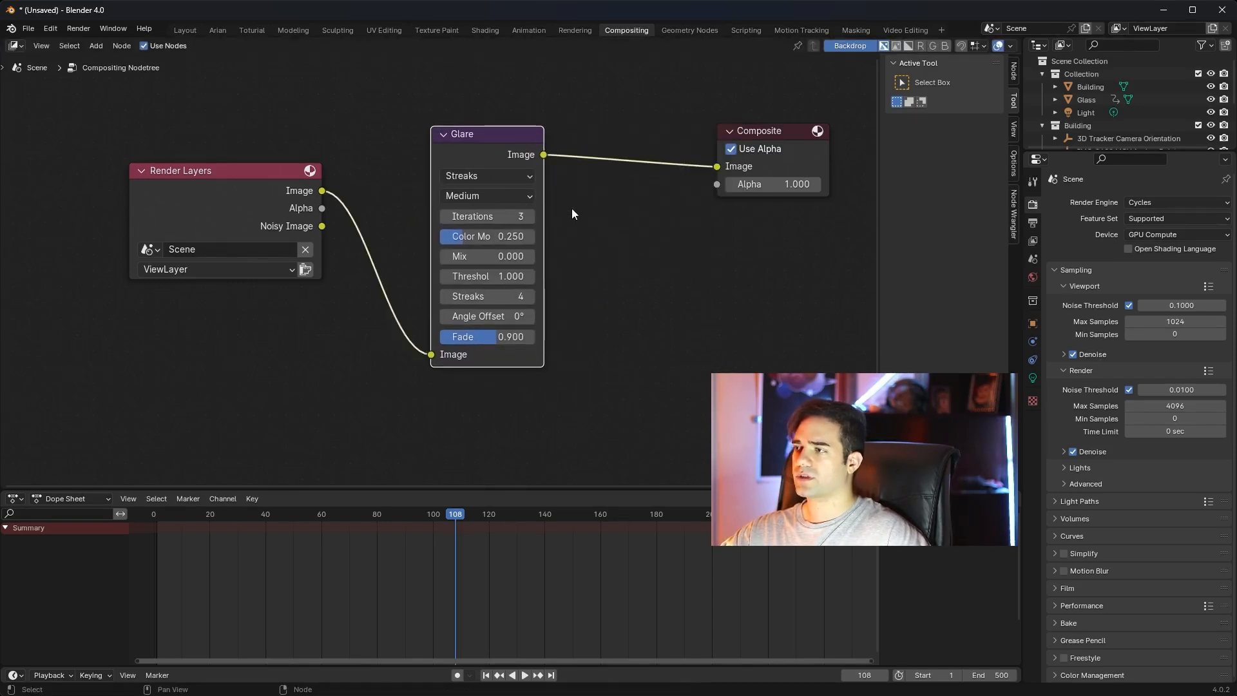
Add a Viewer node below the Composite node and connect the Glare node's Image output to it.
{"action": "middle_click_drag", "start_coordinate": [572, 209], "coordinate": [567, 258]}
{"action": "left_click", "coordinate": [674, 308]}
{"action": "key", "text": "shift+a"}
{"action": "left_click", "coordinate": [566, 92]}
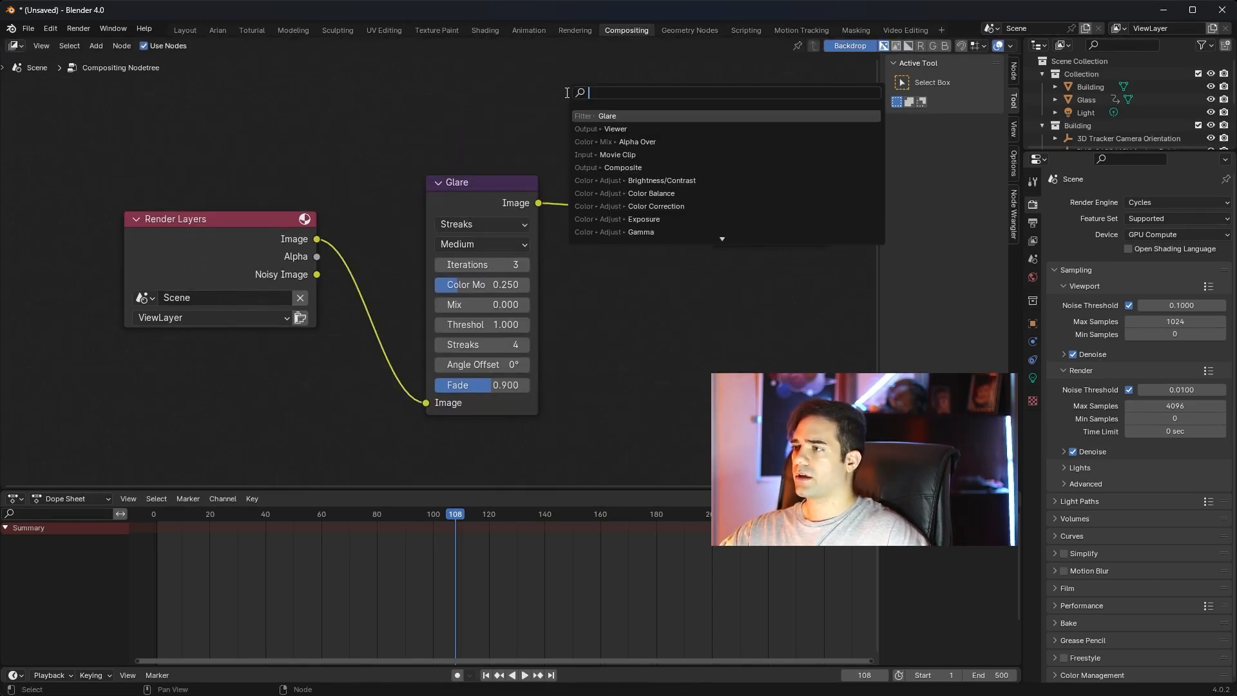
{"action": "left_click", "coordinate": [627, 129]}
{"action": "left_click", "coordinate": [619, 273]}
{"action": "left_click_drag", "start_coordinate": [538, 204], "coordinate": [619, 315]}
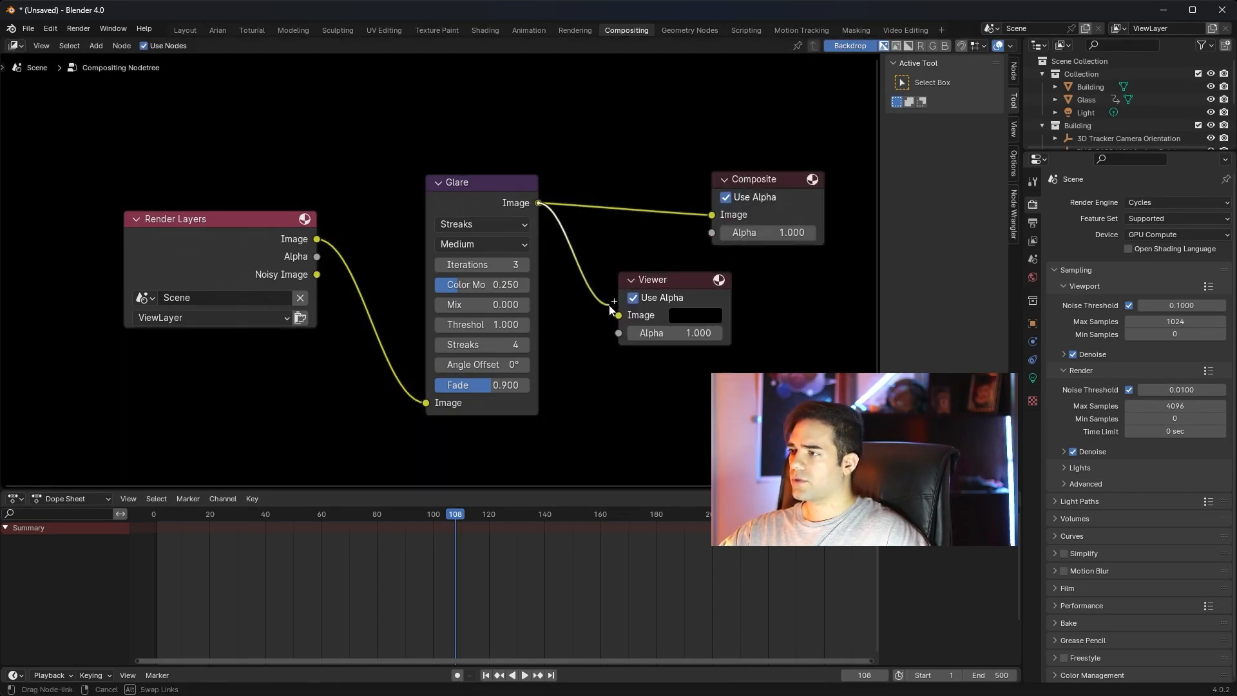
{"action": "middle_click_drag", "start_coordinate": [658, 149], "coordinate": [515, 144]}
{"action": "scroll", "coordinate": [519, 163], "scroll_direction": "up", "scroll_amount": 1}
{"action": "scroll", "coordinate": [519, 164], "scroll_direction": "down", "scroll_amount": 2}
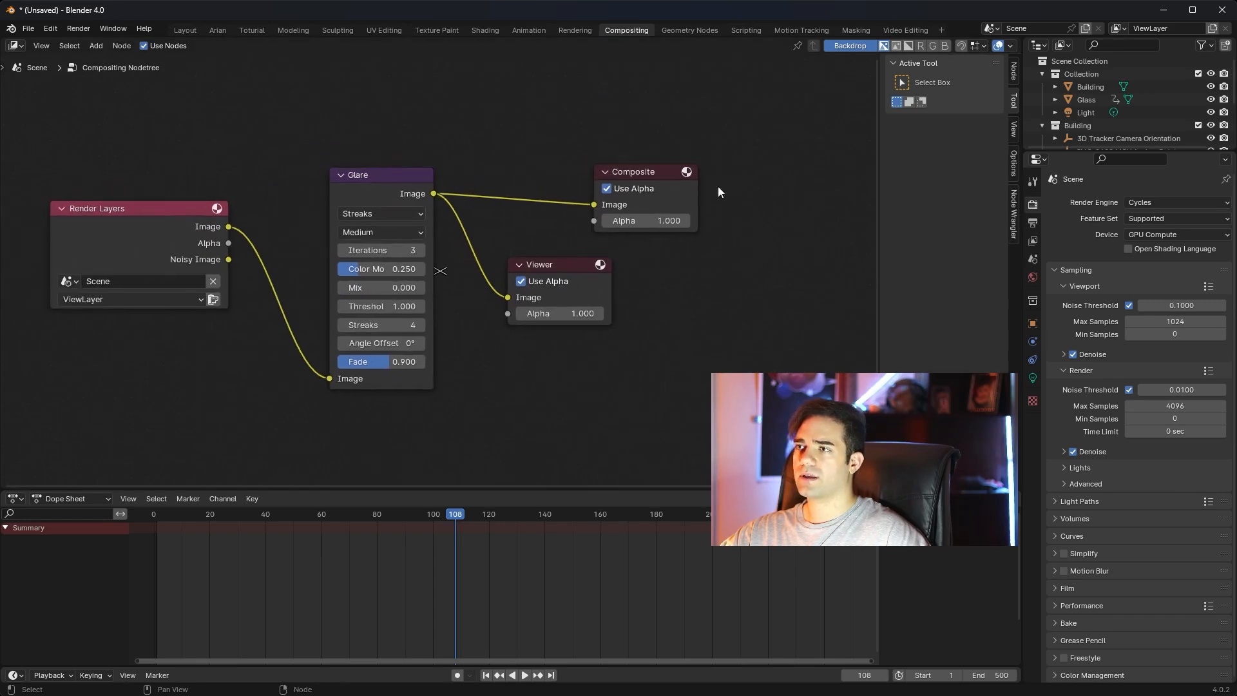
Set the render Max Samples to 16 and render frame 108 to inspect the streak glare.
{"action": "left_click", "coordinate": [1168, 404]}
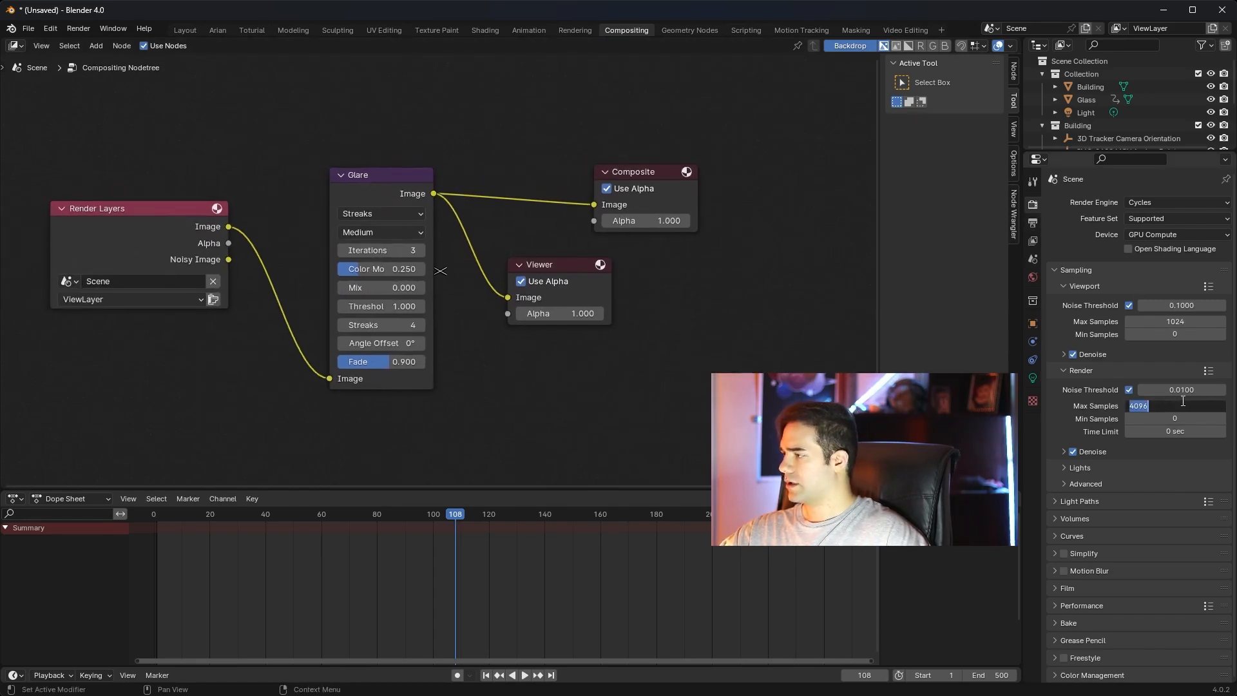
{"action": "type", "text": "16"}
{"action": "key", "text": "Return"}
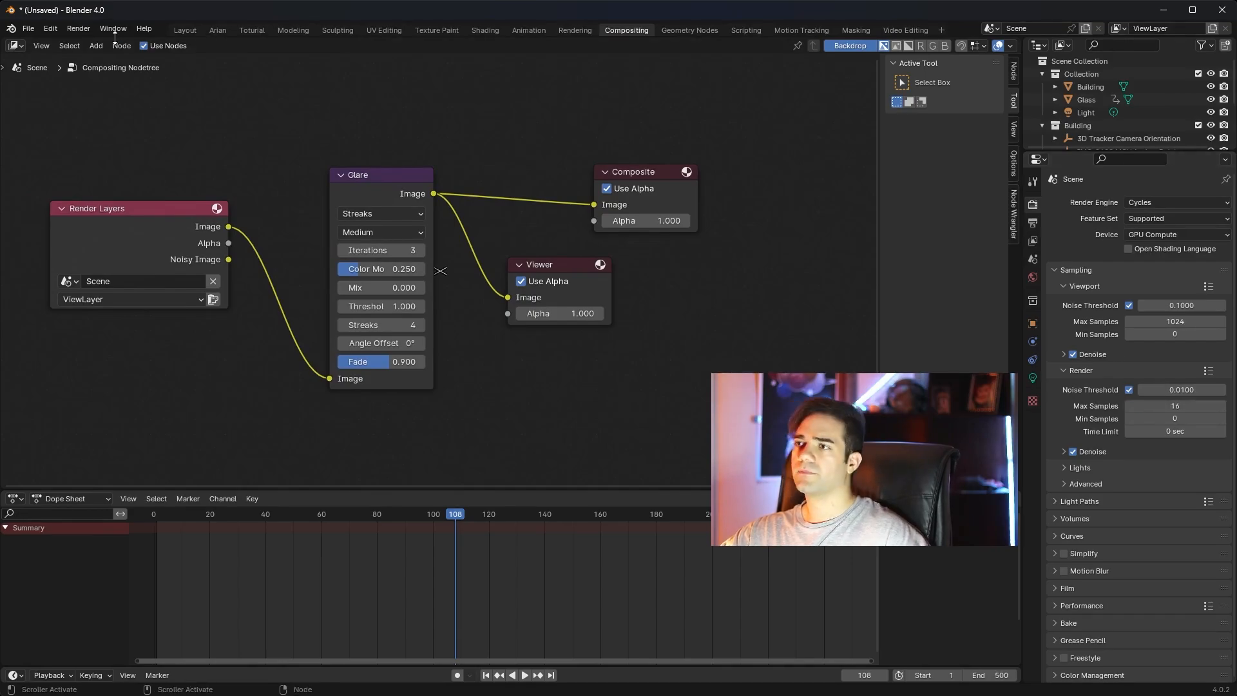
{"action": "left_click", "coordinate": [78, 28]}
{"action": "left_click", "coordinate": [106, 43]}
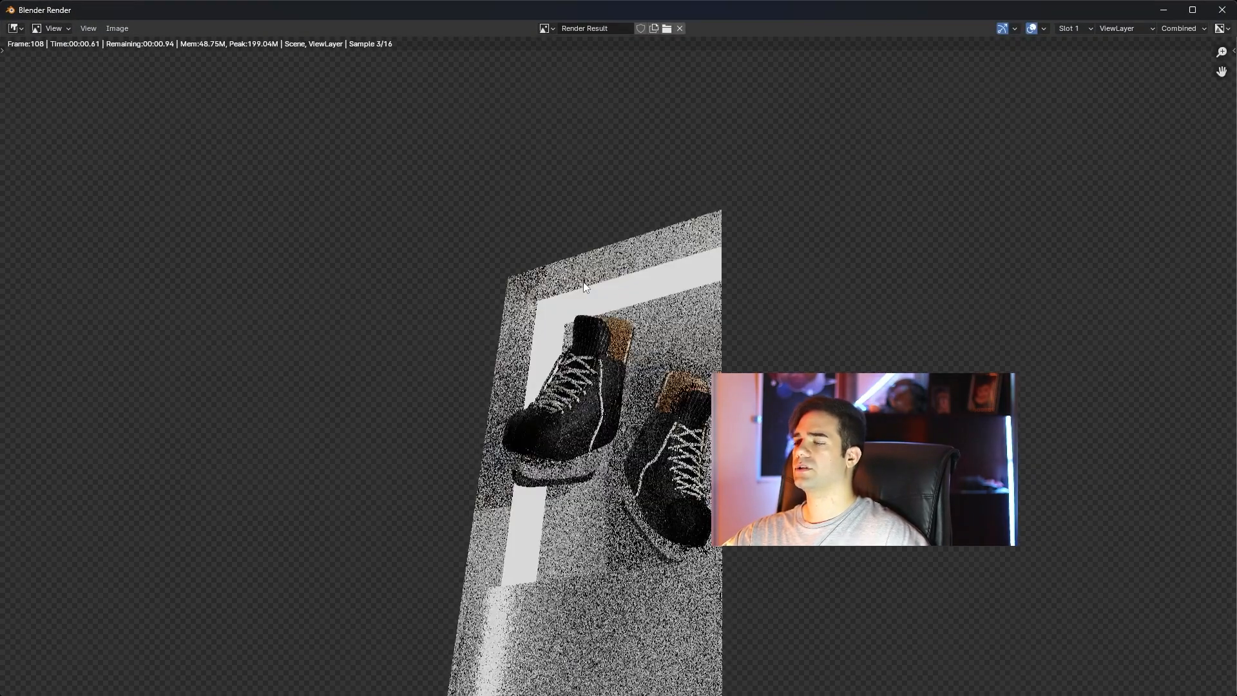
{"action": "scroll", "coordinate": [622, 311], "scroll_direction": "up", "scroll_amount": 1}
{"action": "middle_click_drag", "start_coordinate": [627, 318], "coordinate": [552, 235]}
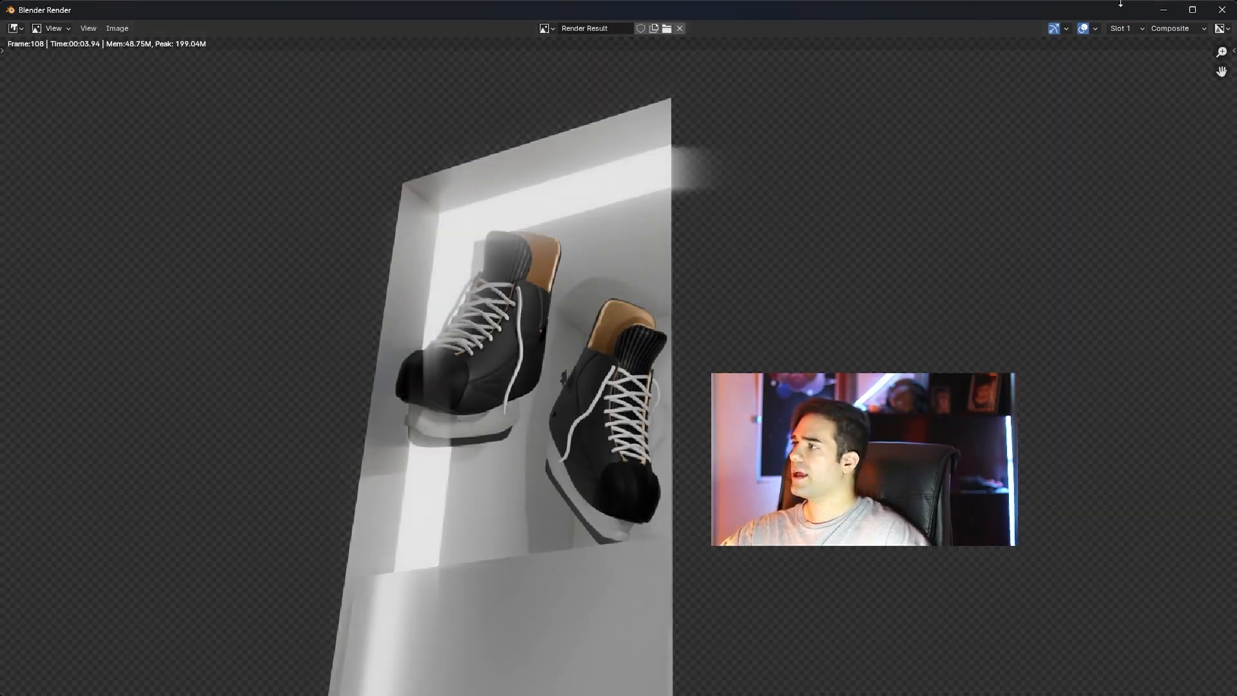
{"action": "left_click", "coordinate": [1223, 10]}
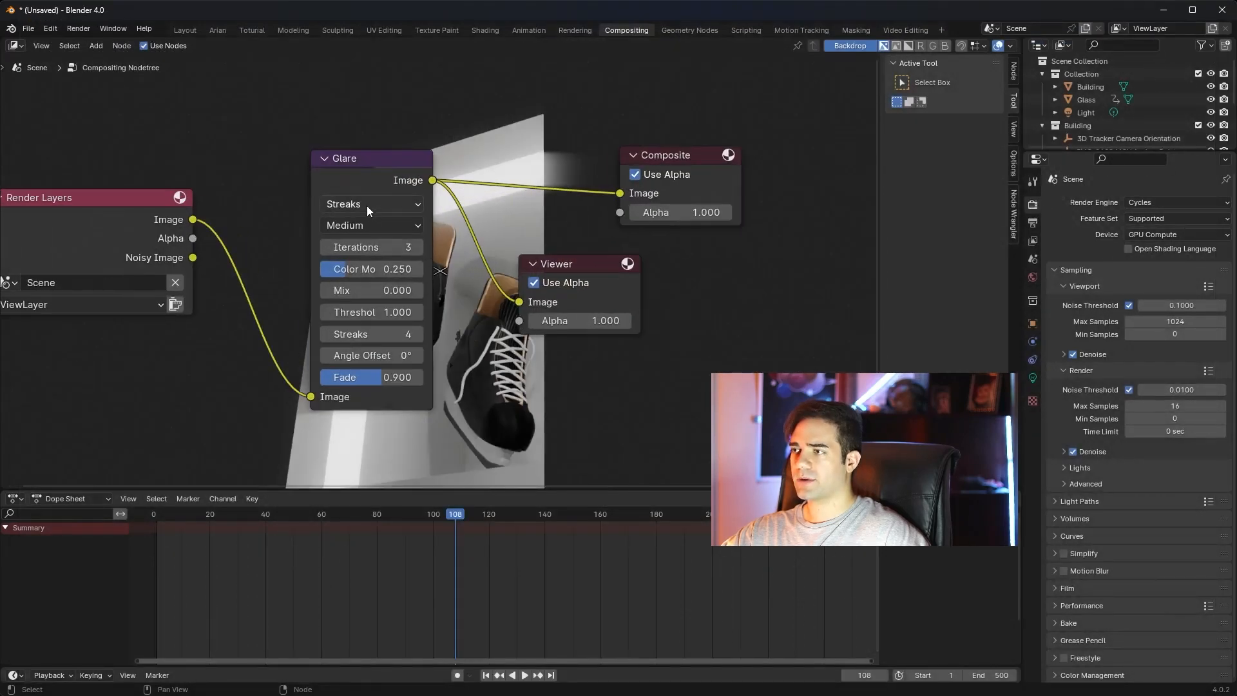
Change the Glare type to Fog Glow and render the frame again to inspect the glow.
{"action": "left_click", "coordinate": [368, 207]}
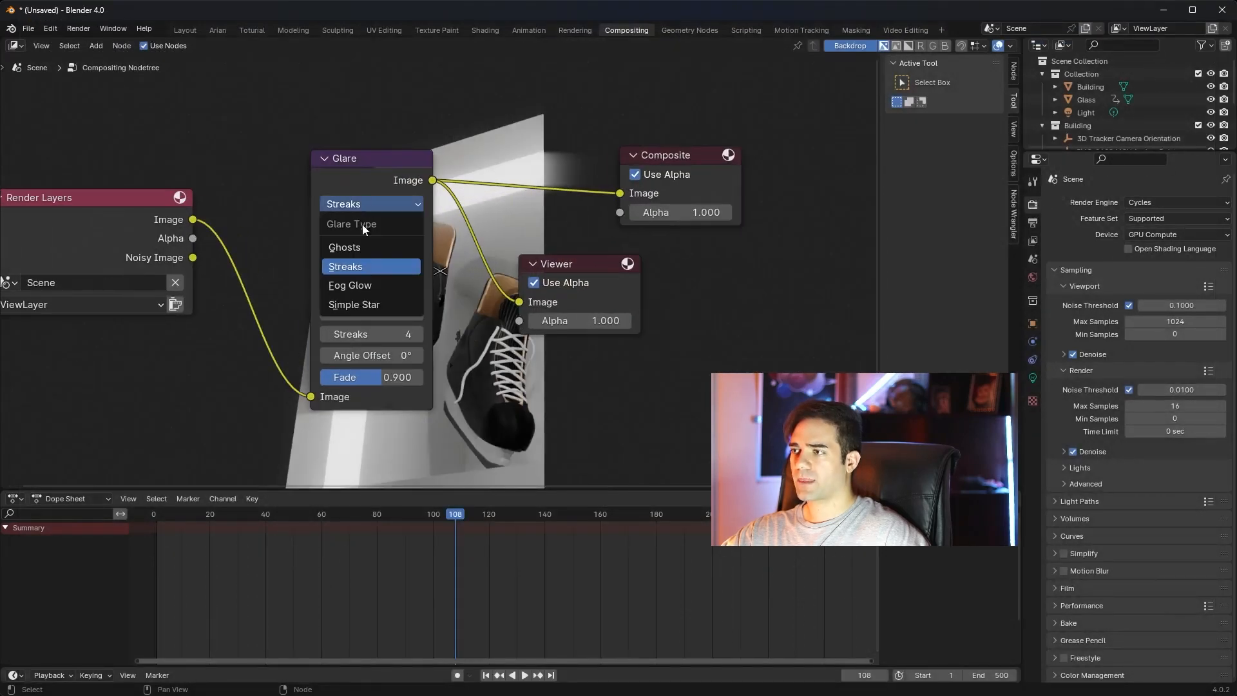
{"action": "left_click", "coordinate": [370, 287]}
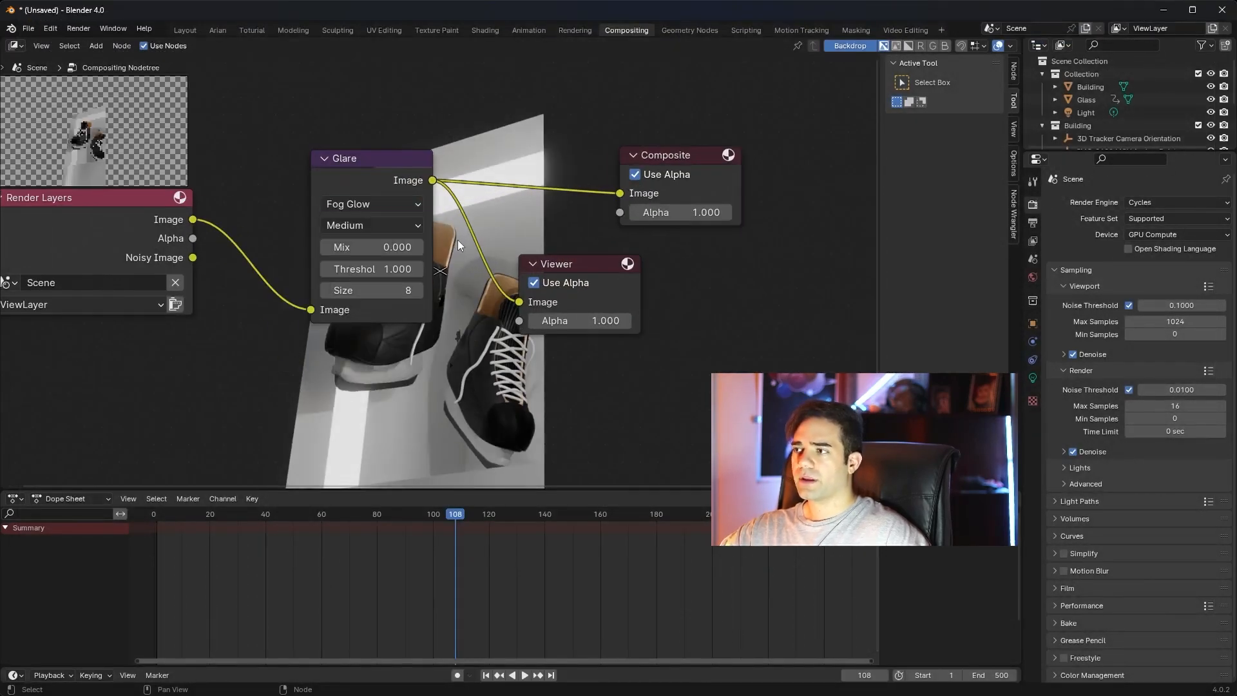
{"action": "left_click", "coordinate": [78, 28]}
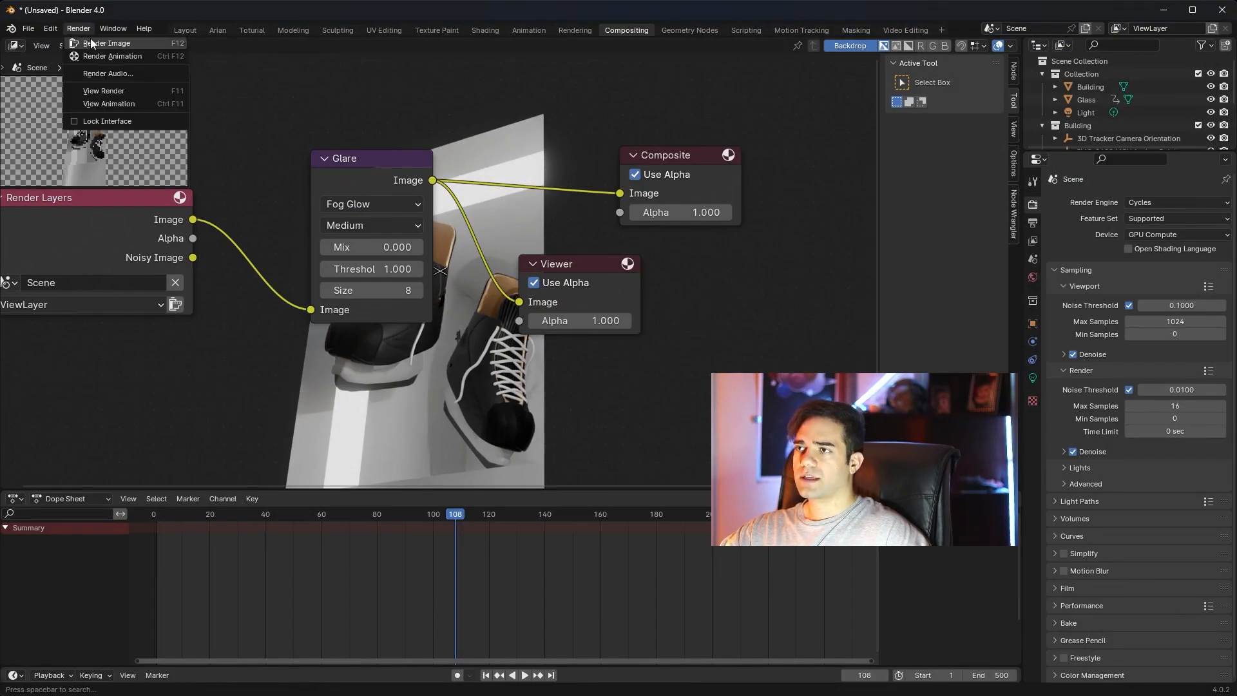
{"action": "left_click", "coordinate": [97, 41]}
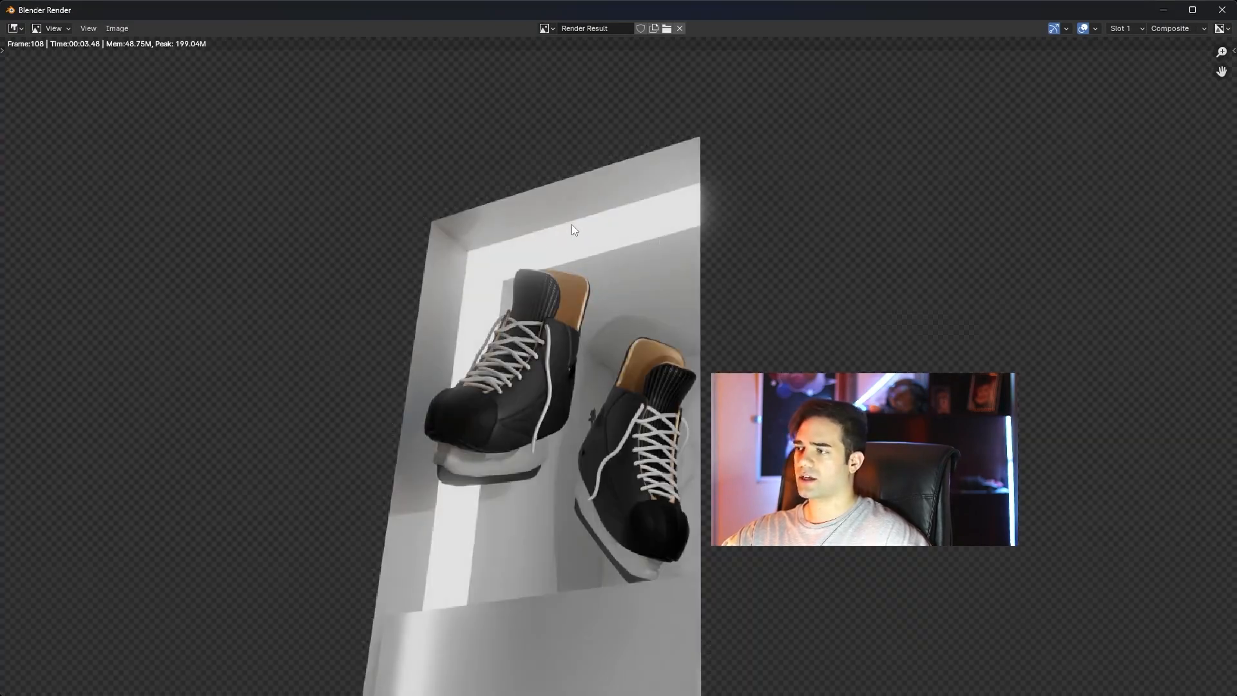
{"action": "left_click", "coordinate": [1222, 10]}
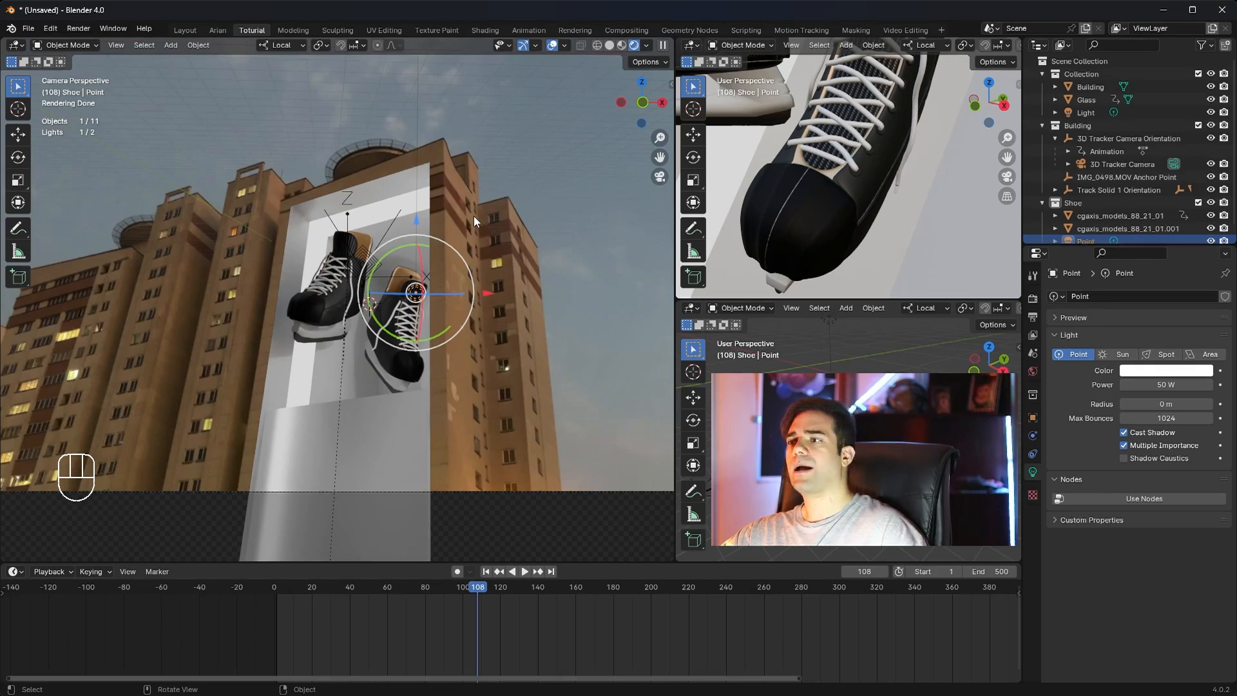
Return to the 3D scene layout and open the render settings.
{"action": "left_click", "coordinate": [1032, 298]}
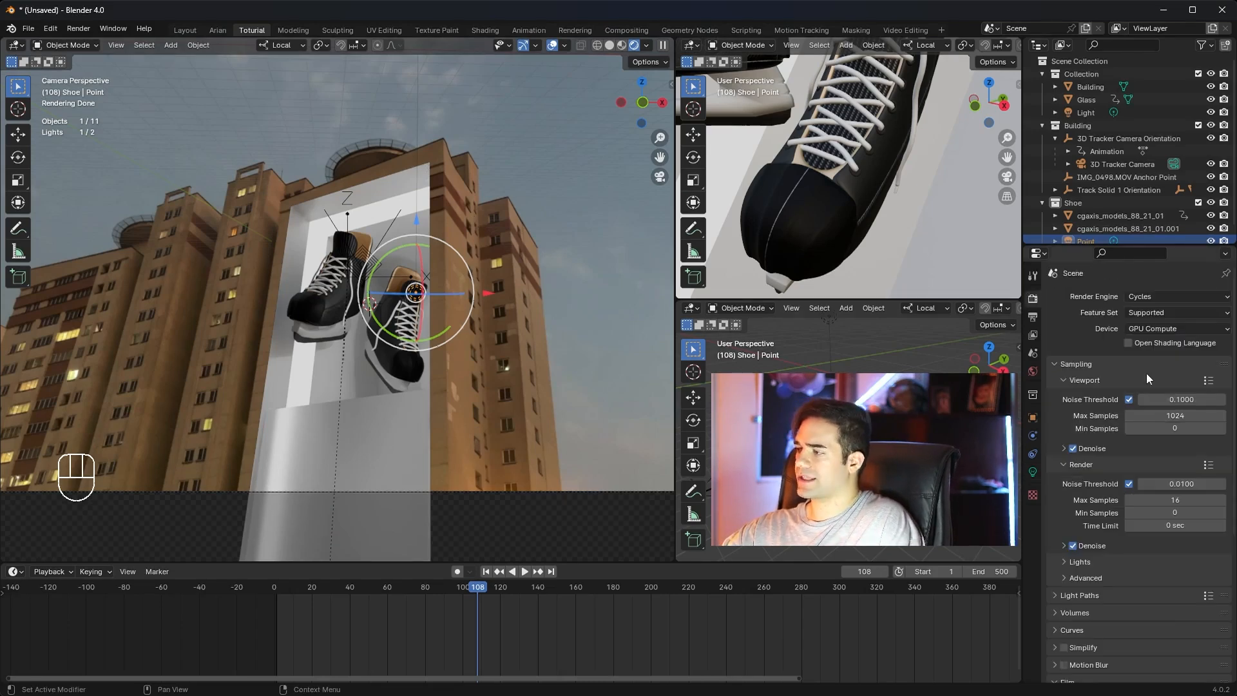